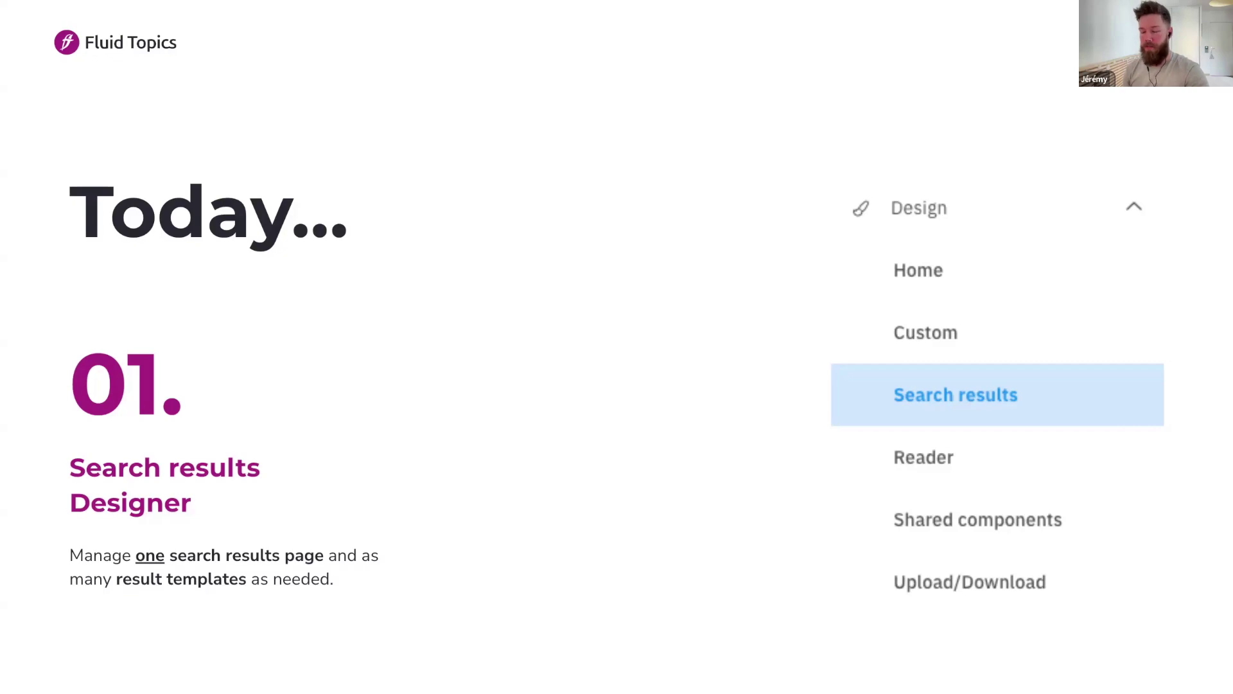
{"action": "key", "text": "Right"}
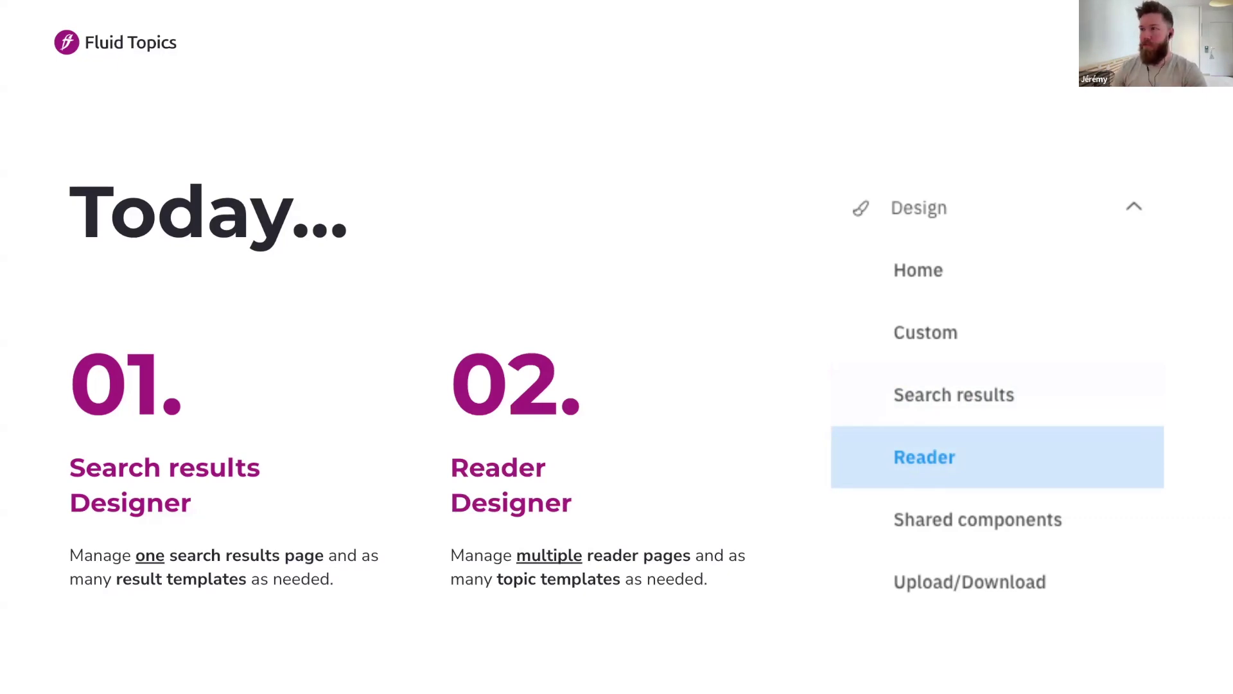
{"action": "key", "text": "Right"}
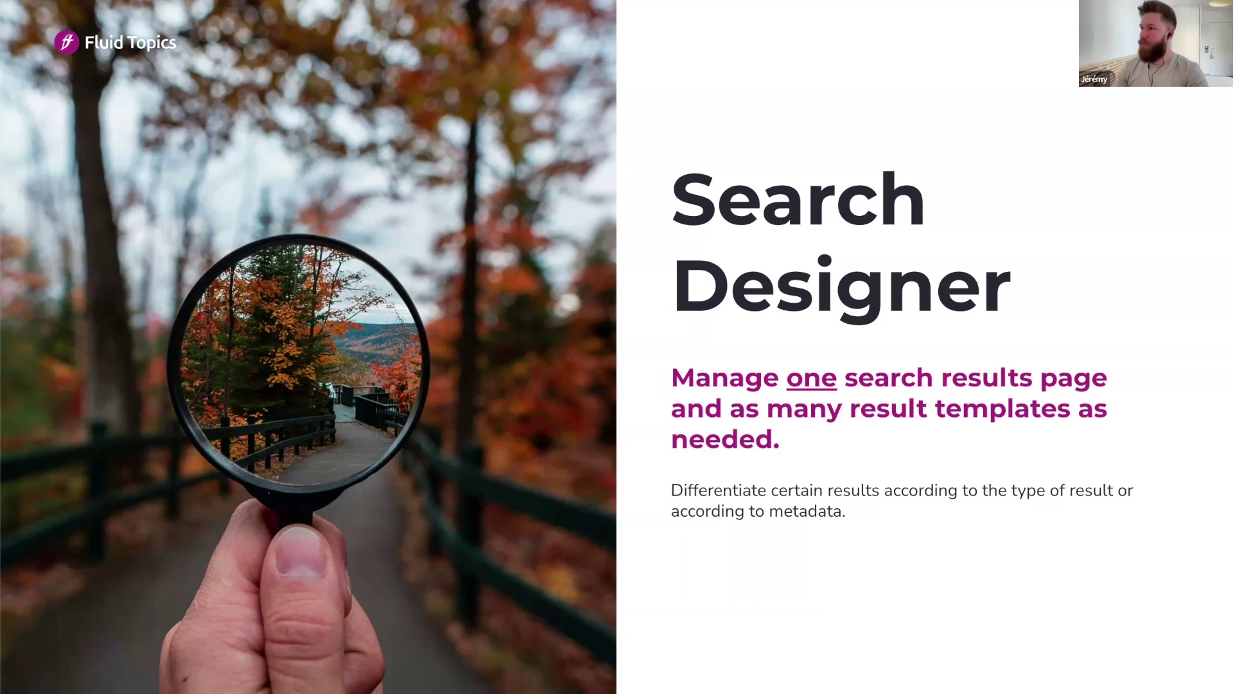
{"action": "key", "text": "Right"}
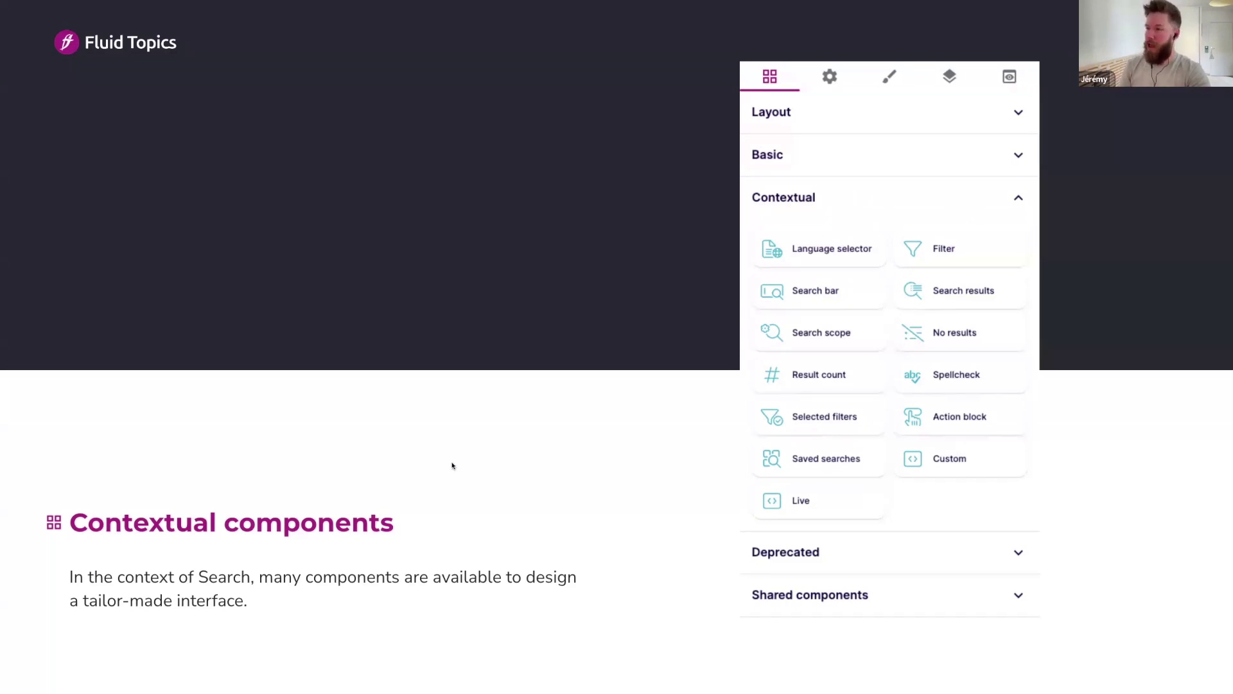
{"action": "key", "text": "Right"}
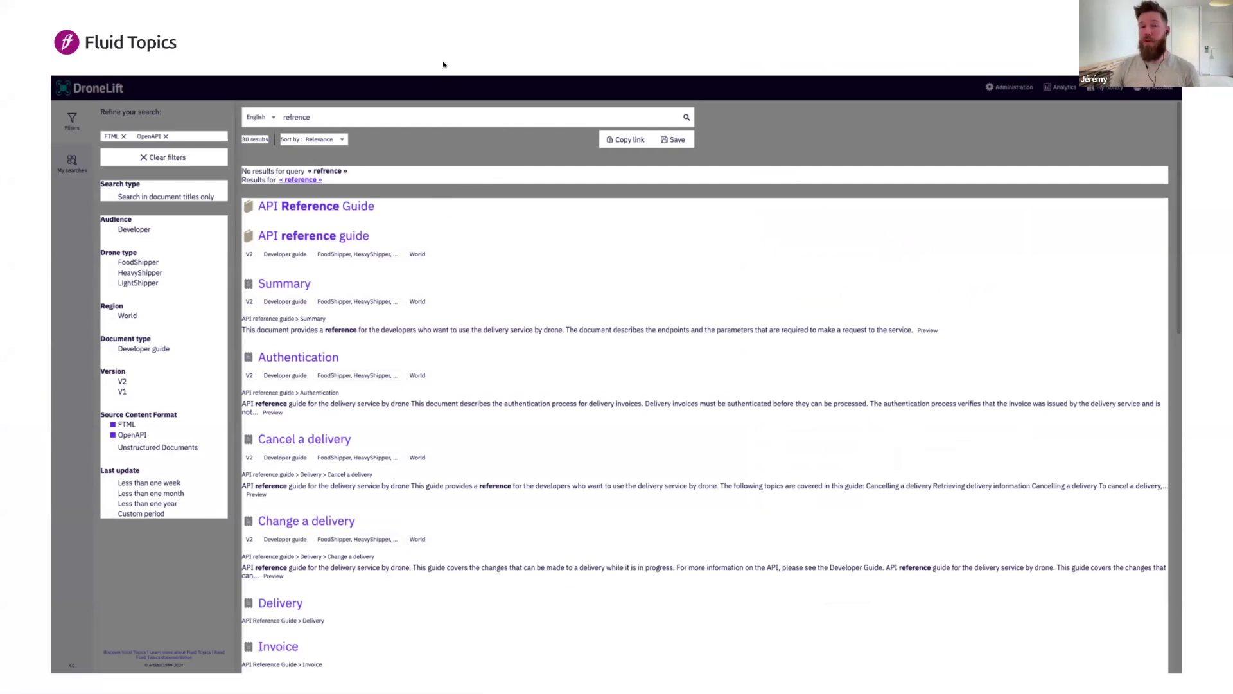
{"action": "key", "text": "Right"}
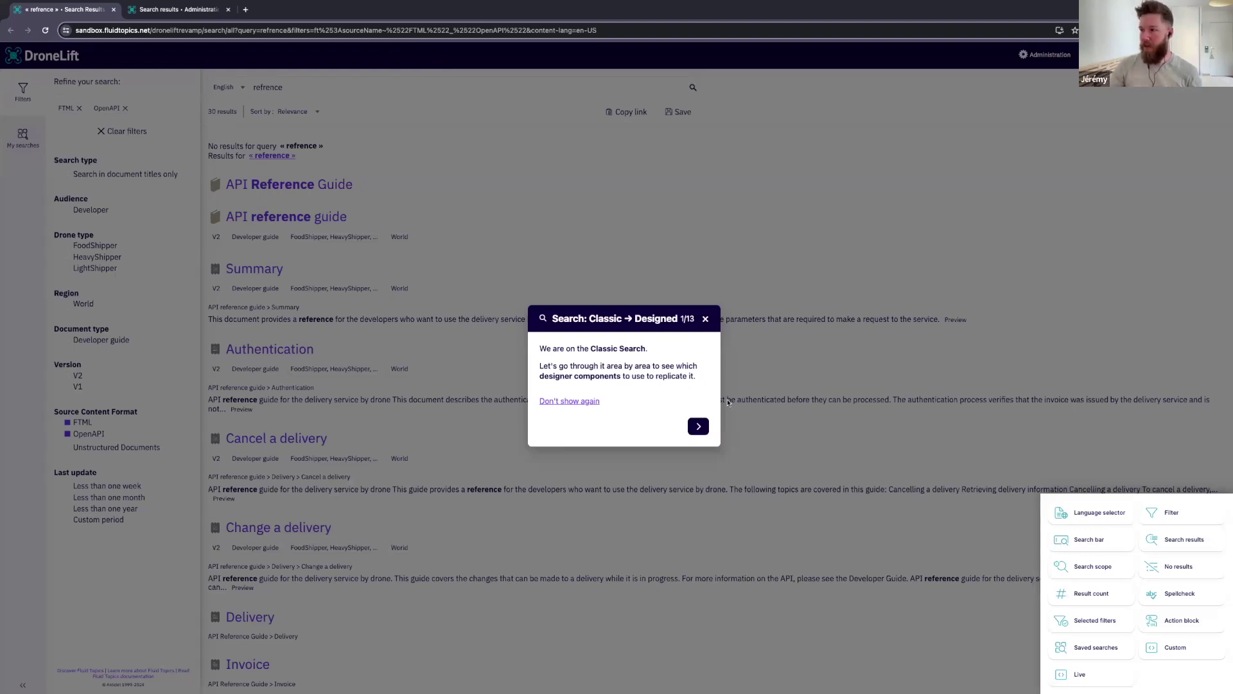
Start the Classic-to-Designed search walkthrough and place the Search bar, Language selector and Result count components in their matching slots
{"action": "left_click", "coordinate": [699, 426]}
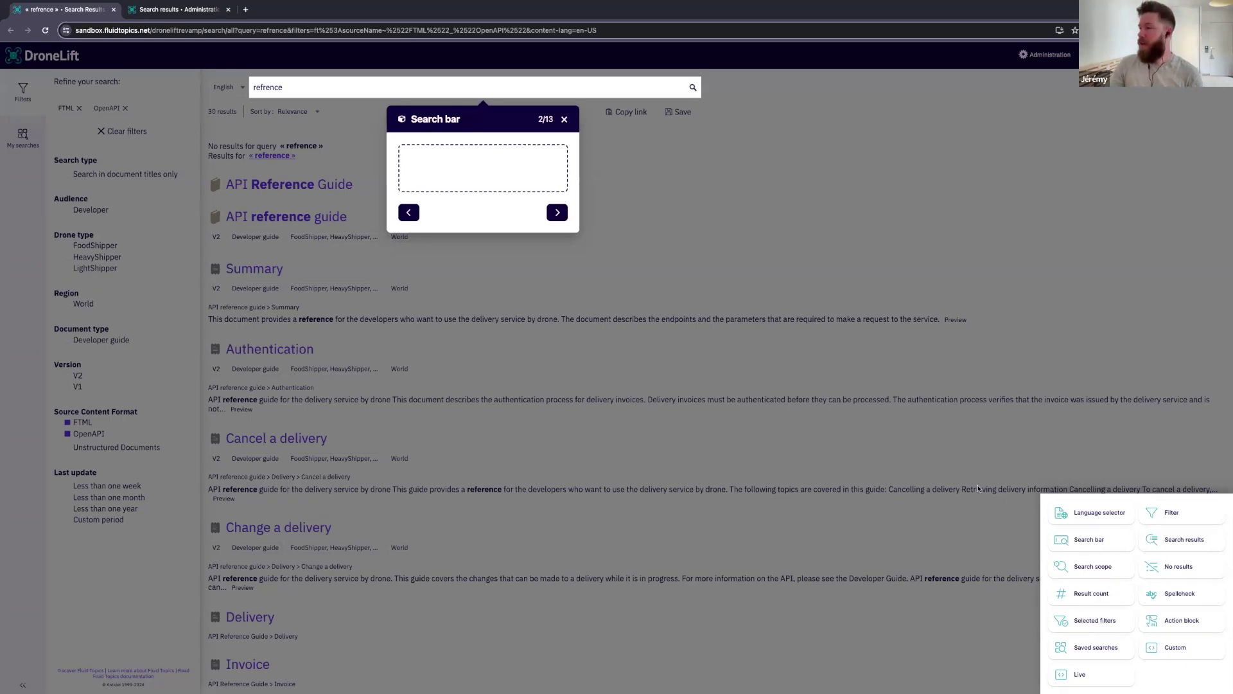
{"action": "left_click_drag", "start_coordinate": [1092, 540], "coordinate": [481, 168]}
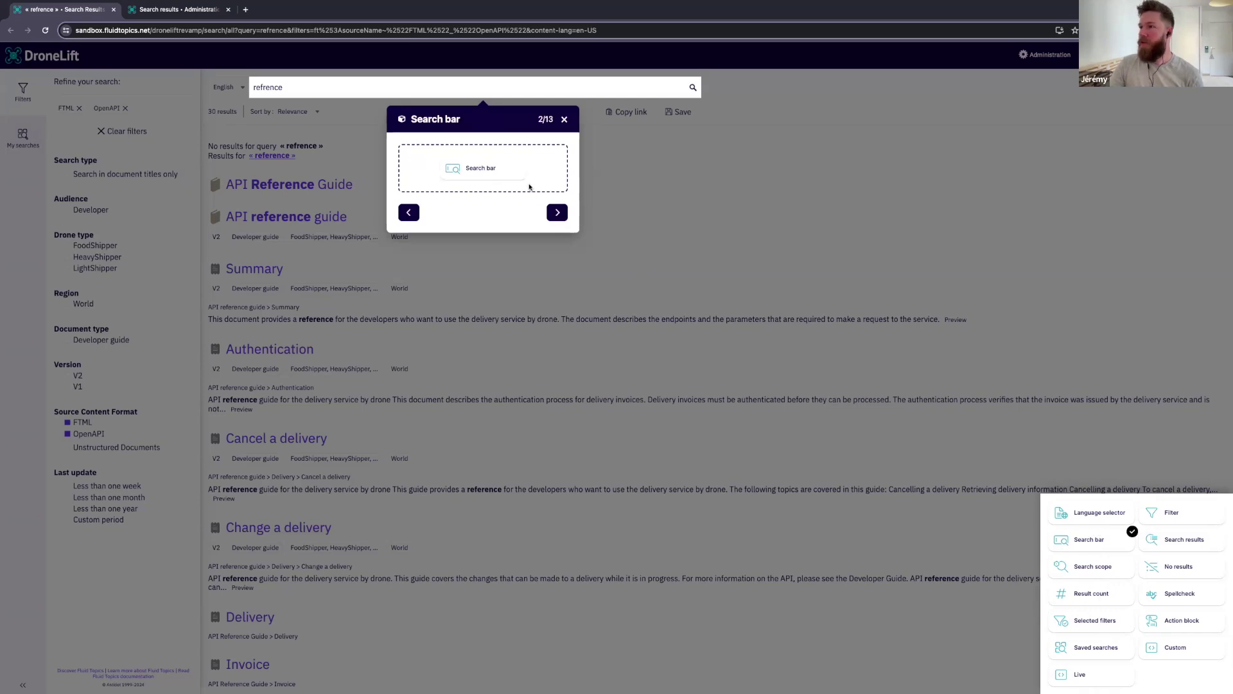
{"action": "left_click", "coordinate": [557, 212]}
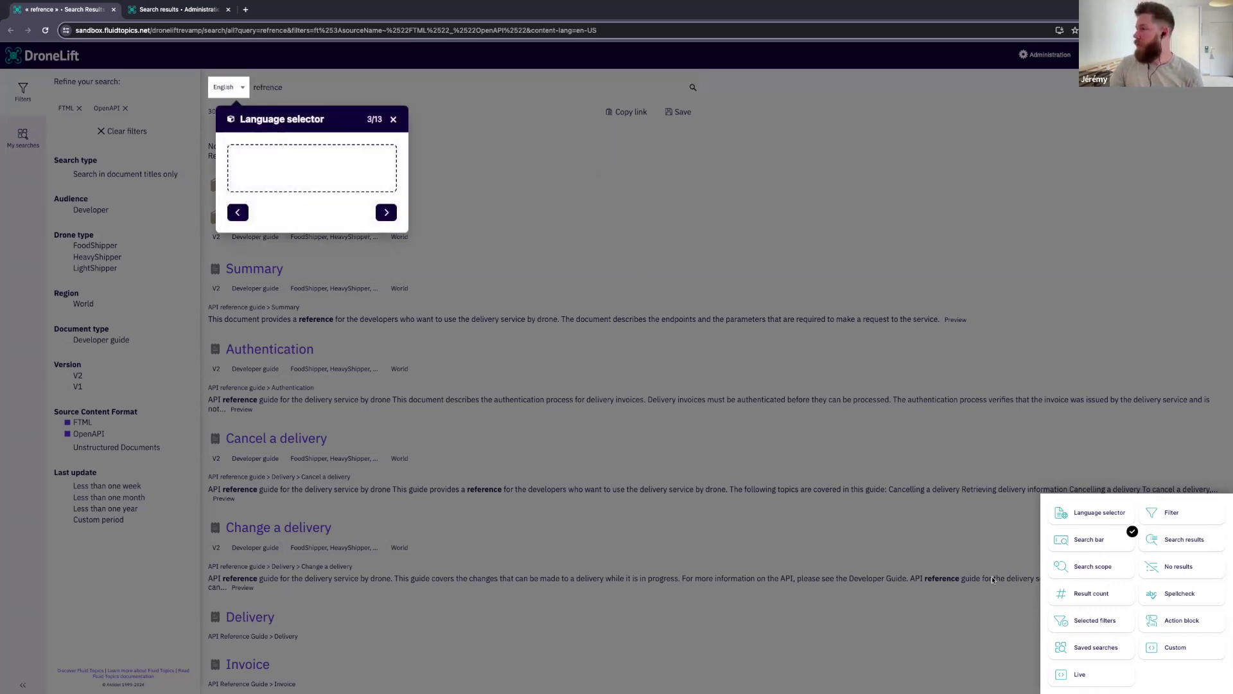
{"action": "left_click_drag", "start_coordinate": [1095, 514], "coordinate": [360, 182]}
{"action": "left_click", "coordinate": [386, 212]}
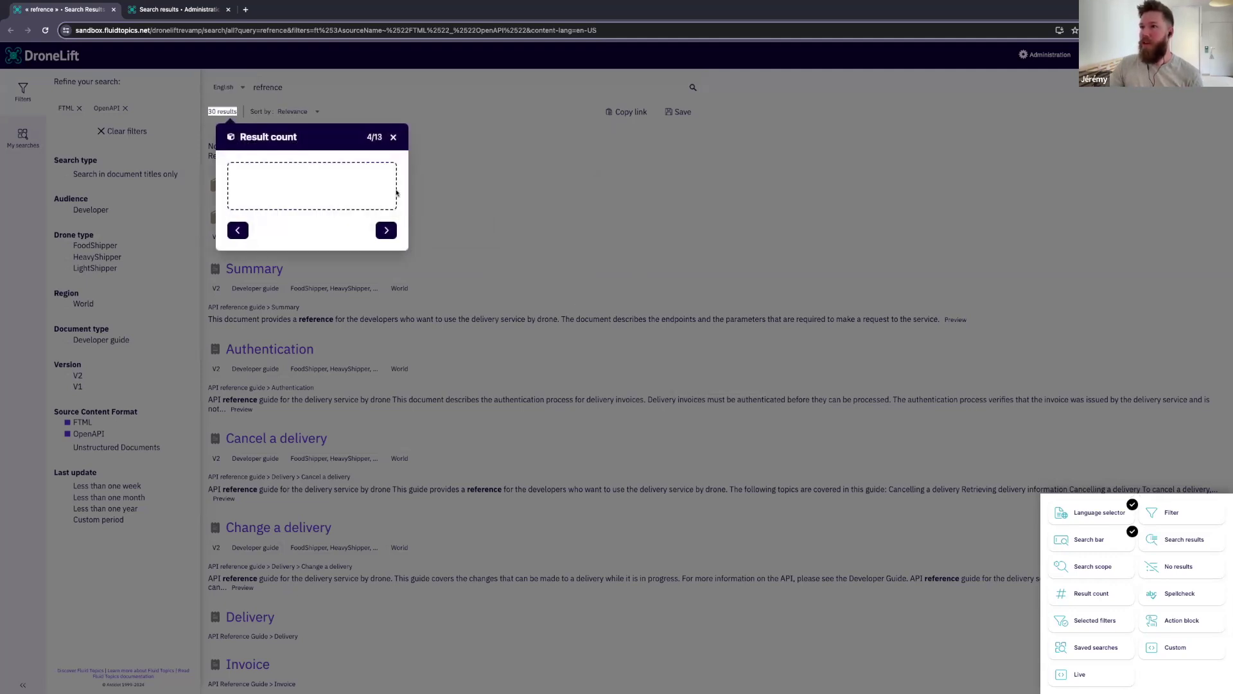
{"action": "left_click_drag", "start_coordinate": [1092, 594], "coordinate": [359, 206]}
{"action": "left_click", "coordinate": [386, 230]}
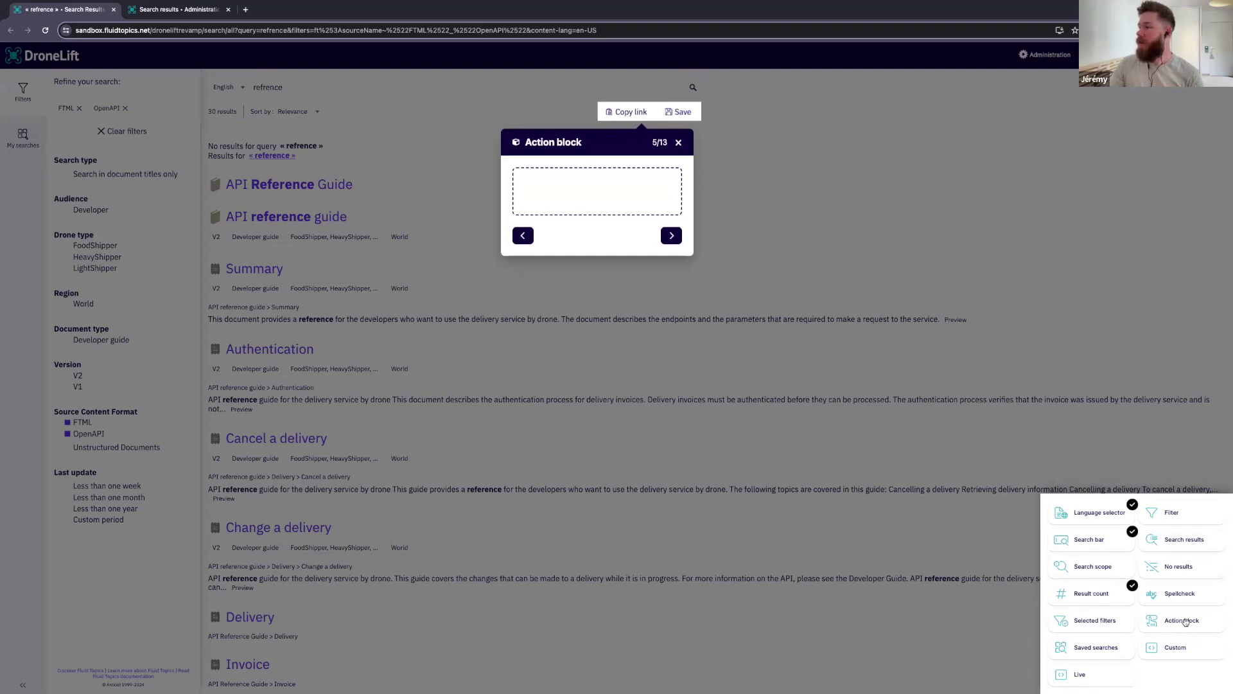
Place the Action block for the copy link and save area, then the Spellcheck and Search results components in their walkthrough slots
{"action": "left_click_drag", "start_coordinate": [1184, 622], "coordinate": [618, 194]}
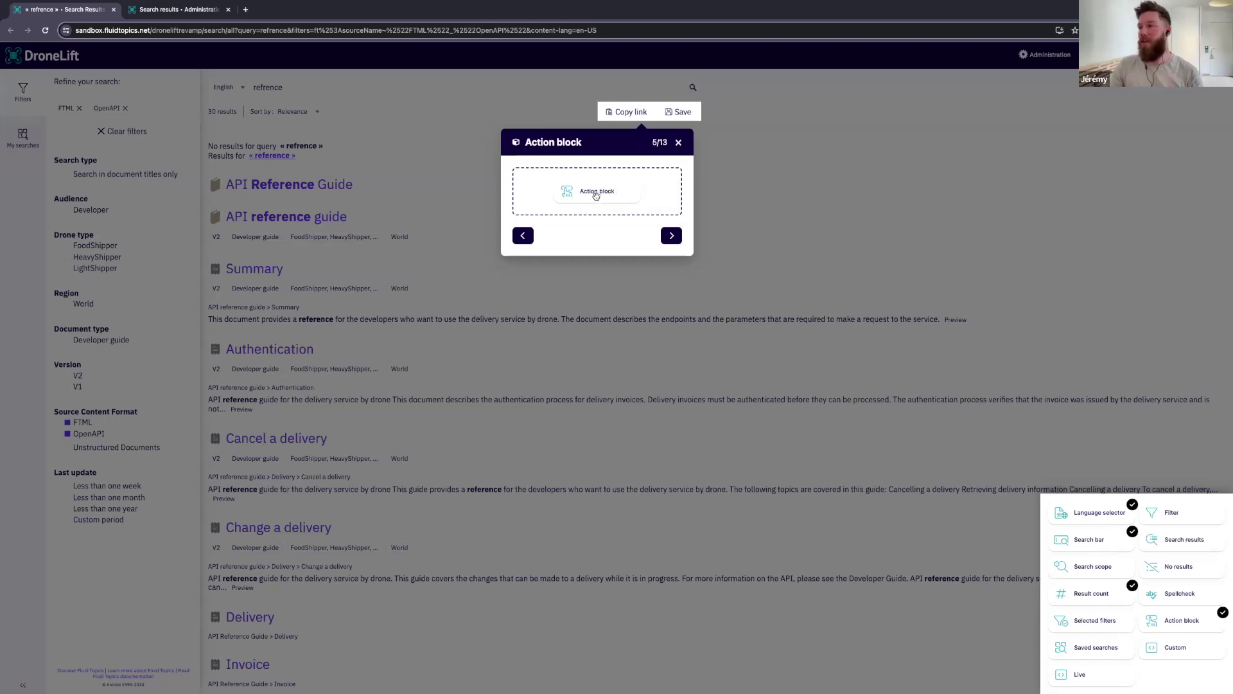
{"action": "left_click", "coordinate": [670, 237]}
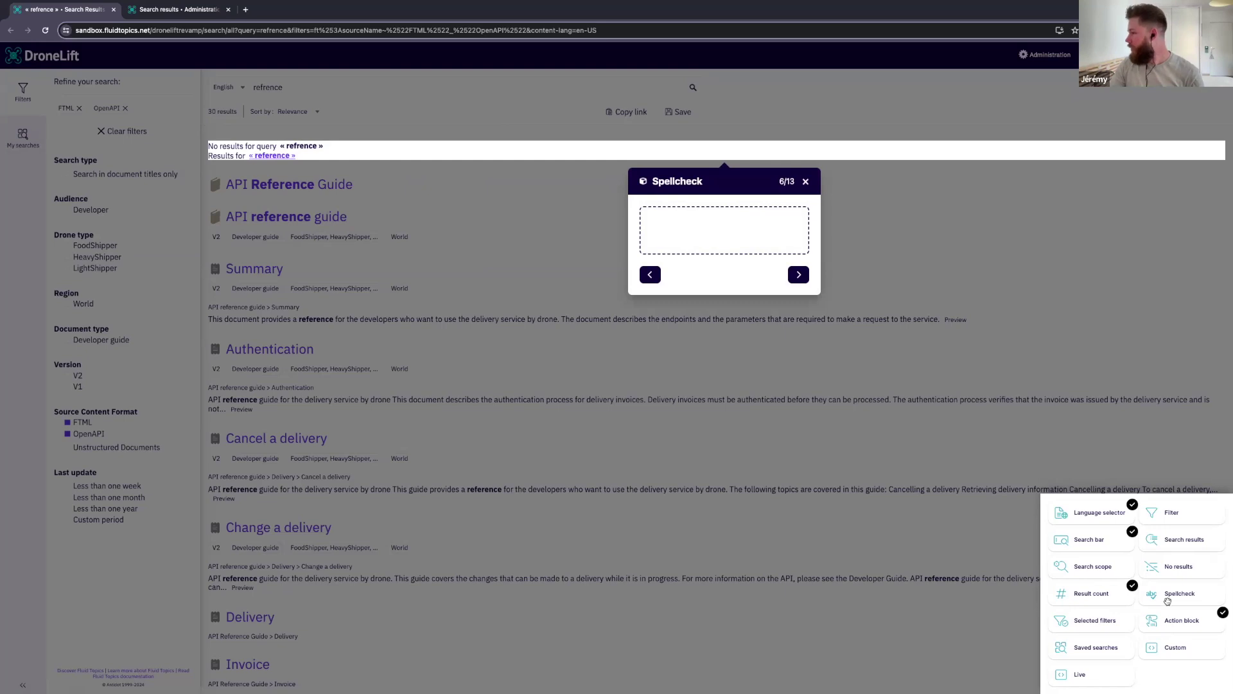
{"action": "left_click_drag", "start_coordinate": [1180, 595], "coordinate": [724, 253]}
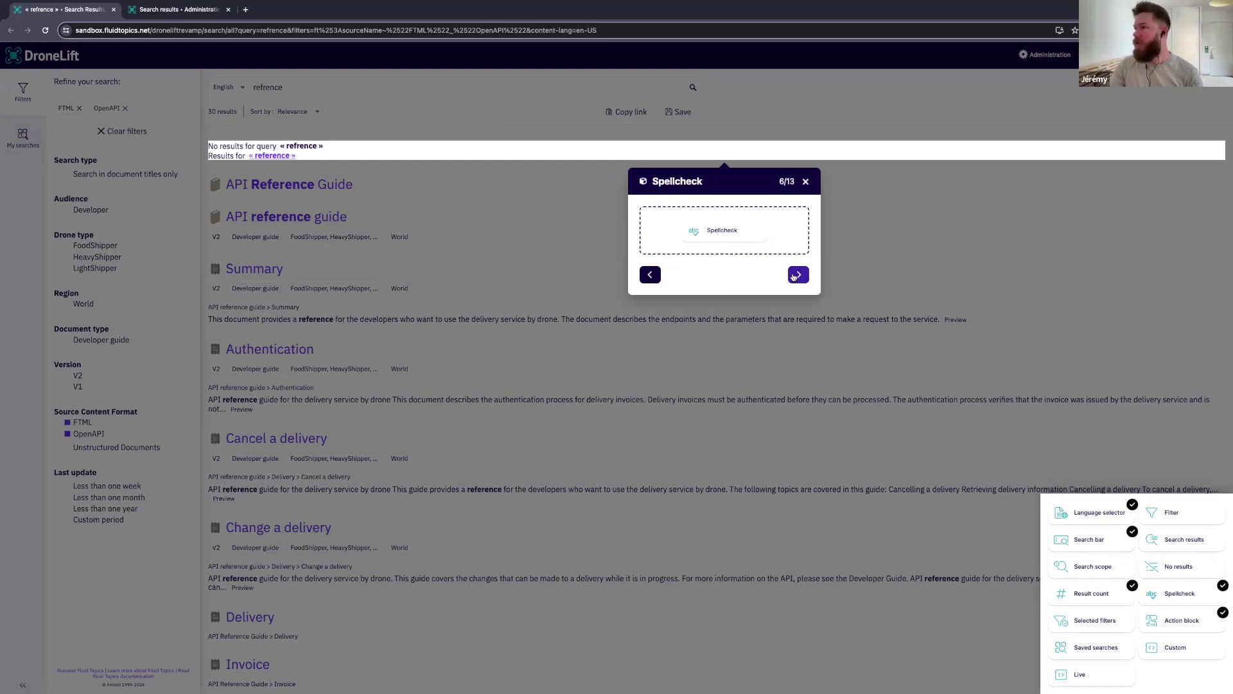
{"action": "left_click", "coordinate": [798, 274]}
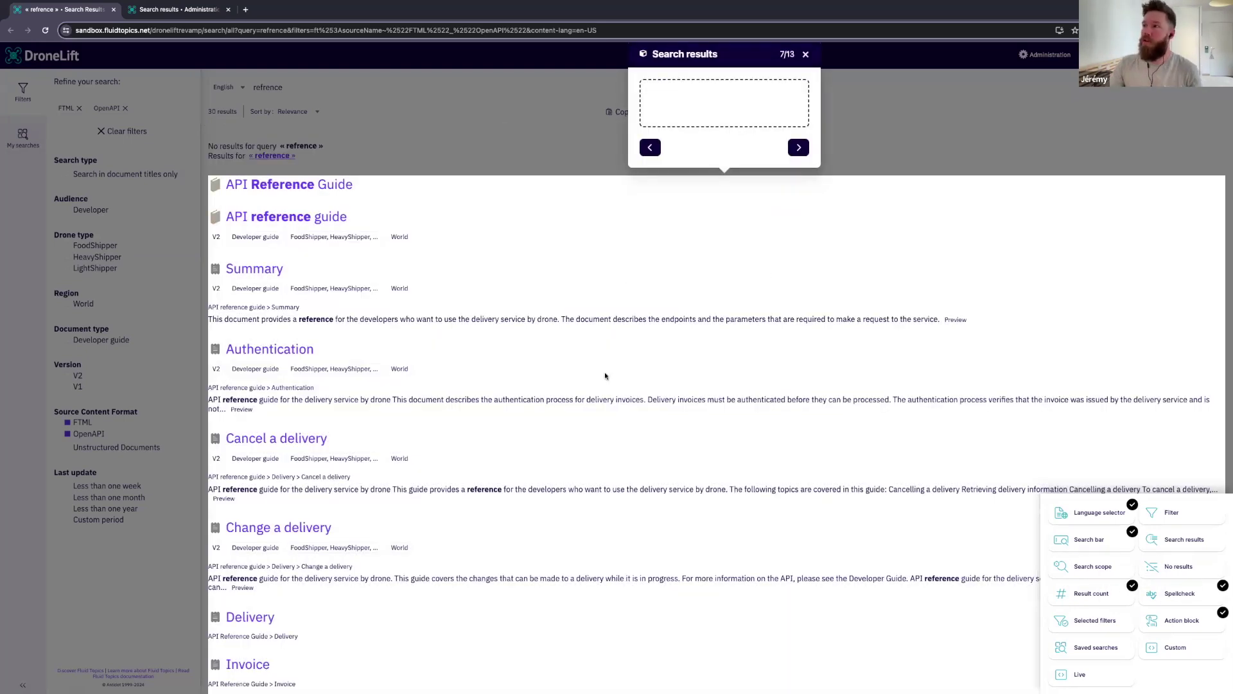
{"action": "left_click_drag", "start_coordinate": [1173, 543], "coordinate": [723, 114]}
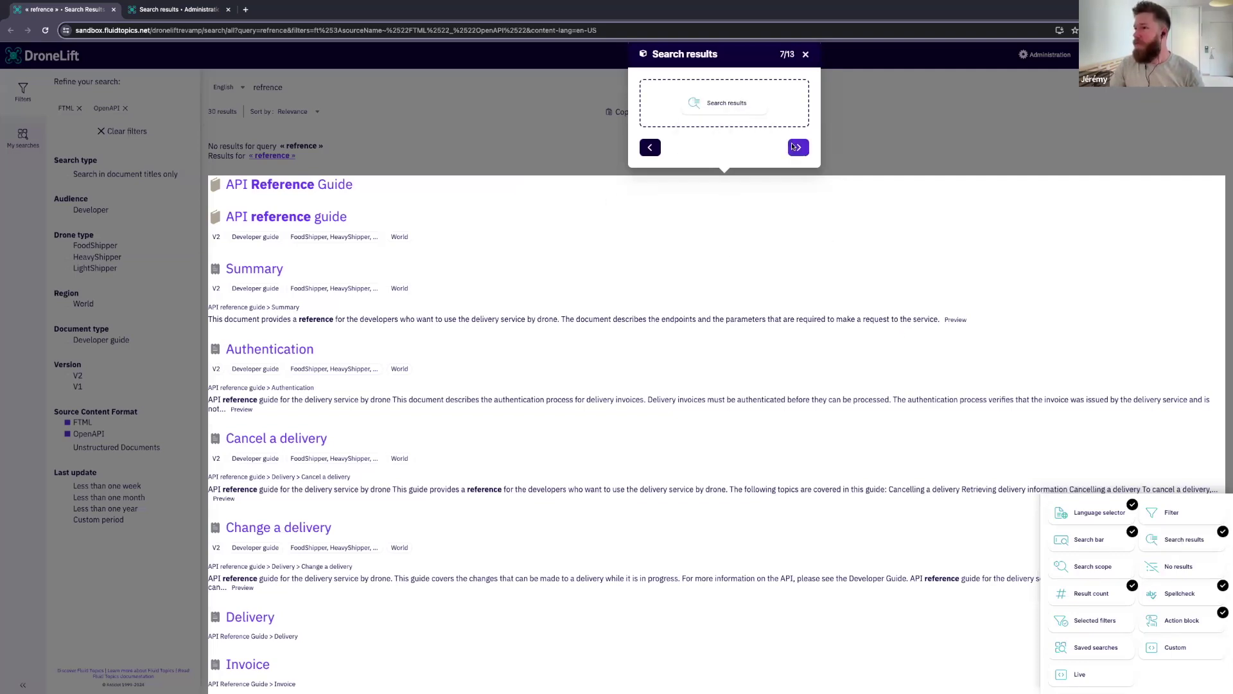
{"action": "left_click", "coordinate": [799, 147]}
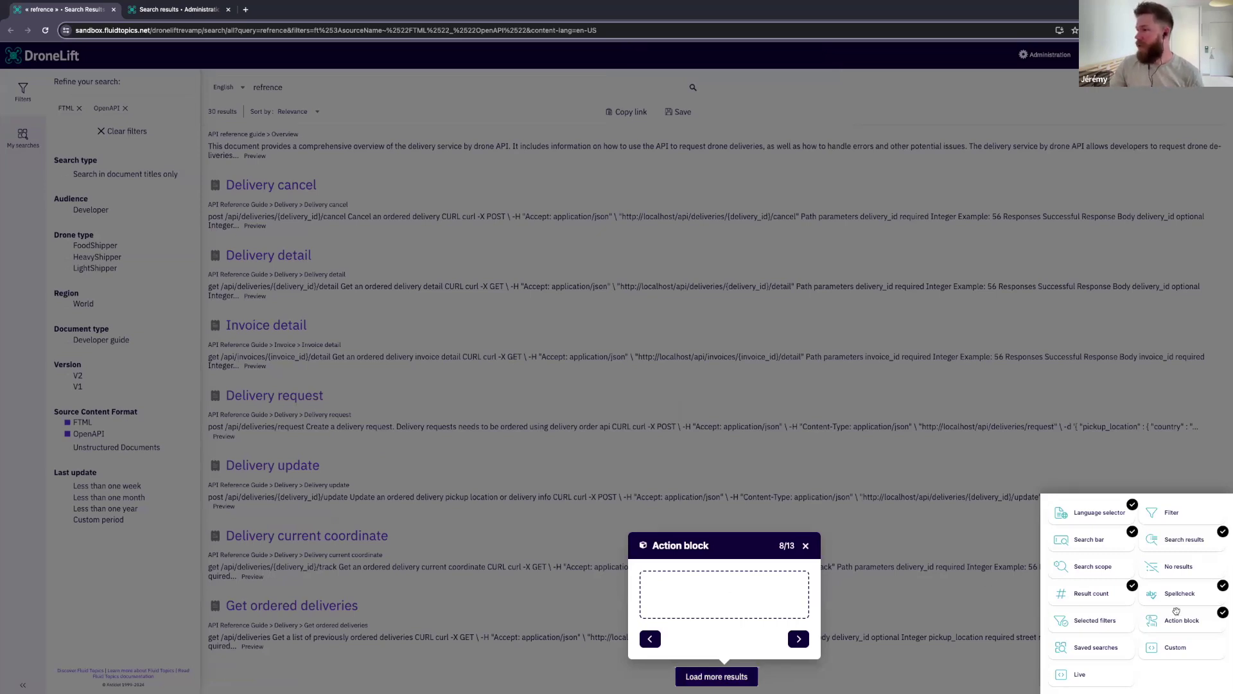
Place Action blocks in the slots for Load more results and Clear filters, and the Selected filters component in its own slot
{"action": "left_click_drag", "start_coordinate": [1177, 620], "coordinate": [720, 594]}
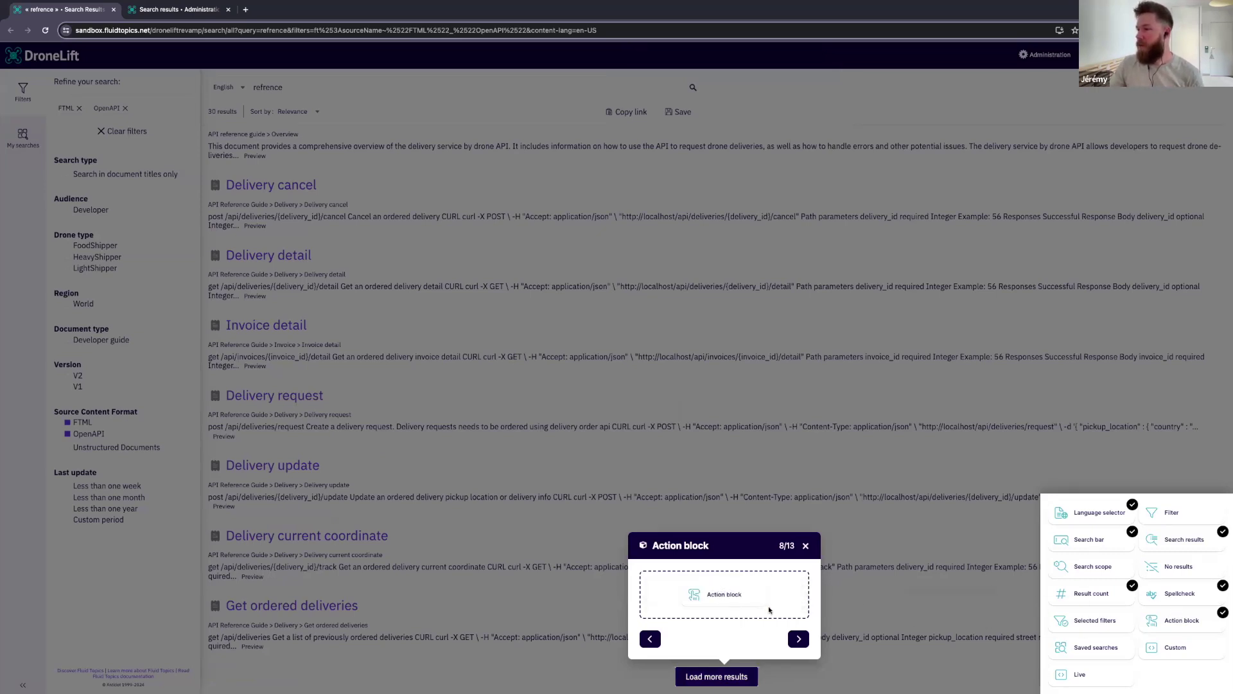
{"action": "left_click", "coordinate": [798, 638]}
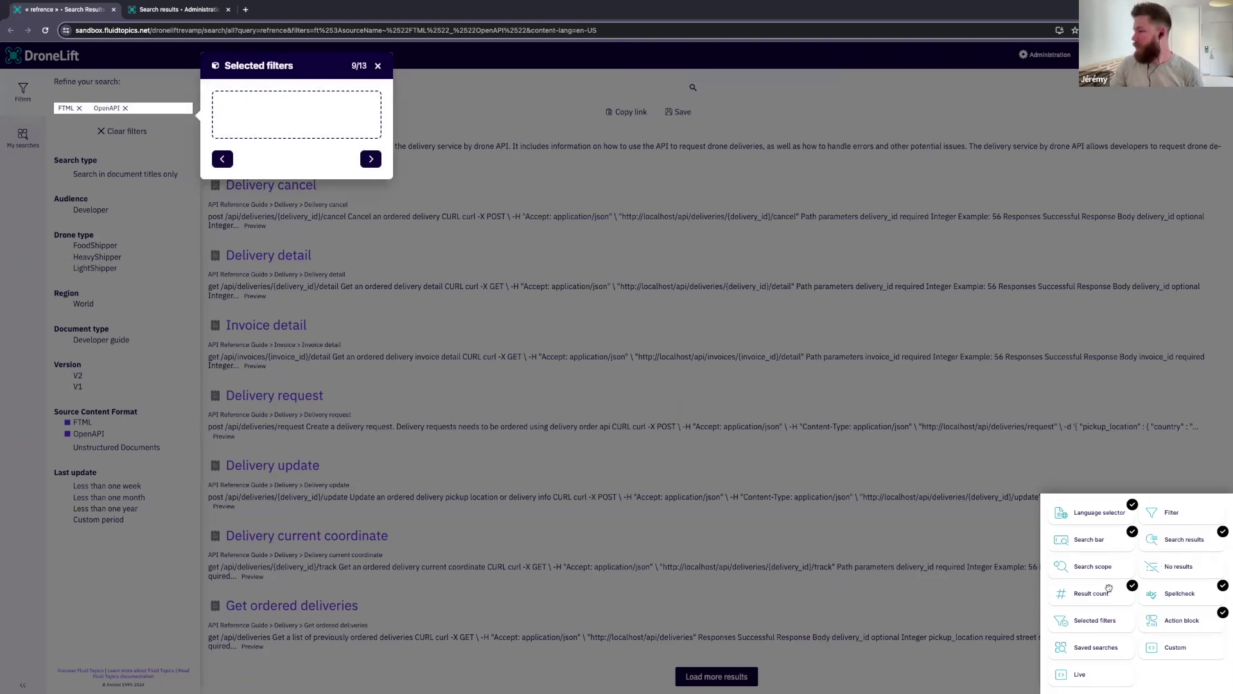
{"action": "left_click_drag", "start_coordinate": [1101, 623], "coordinate": [324, 127]}
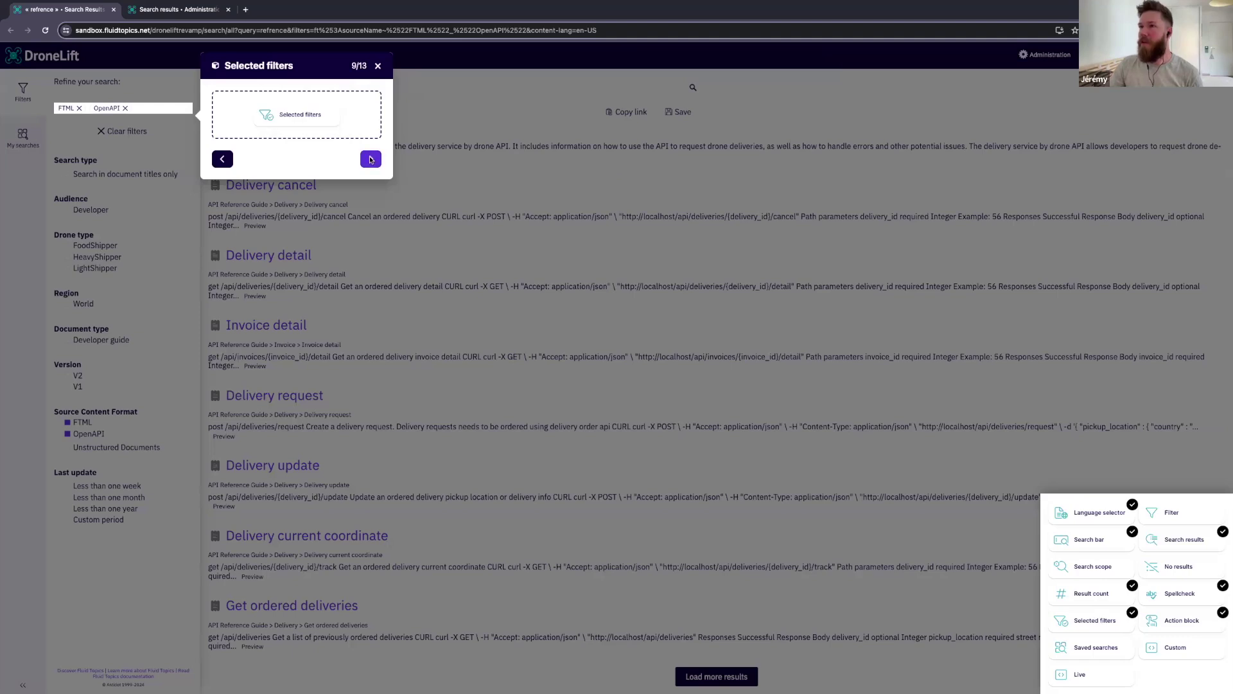
{"action": "left_click", "coordinate": [370, 158]}
{"action": "left_click_drag", "start_coordinate": [1180, 620], "coordinate": [309, 133]}
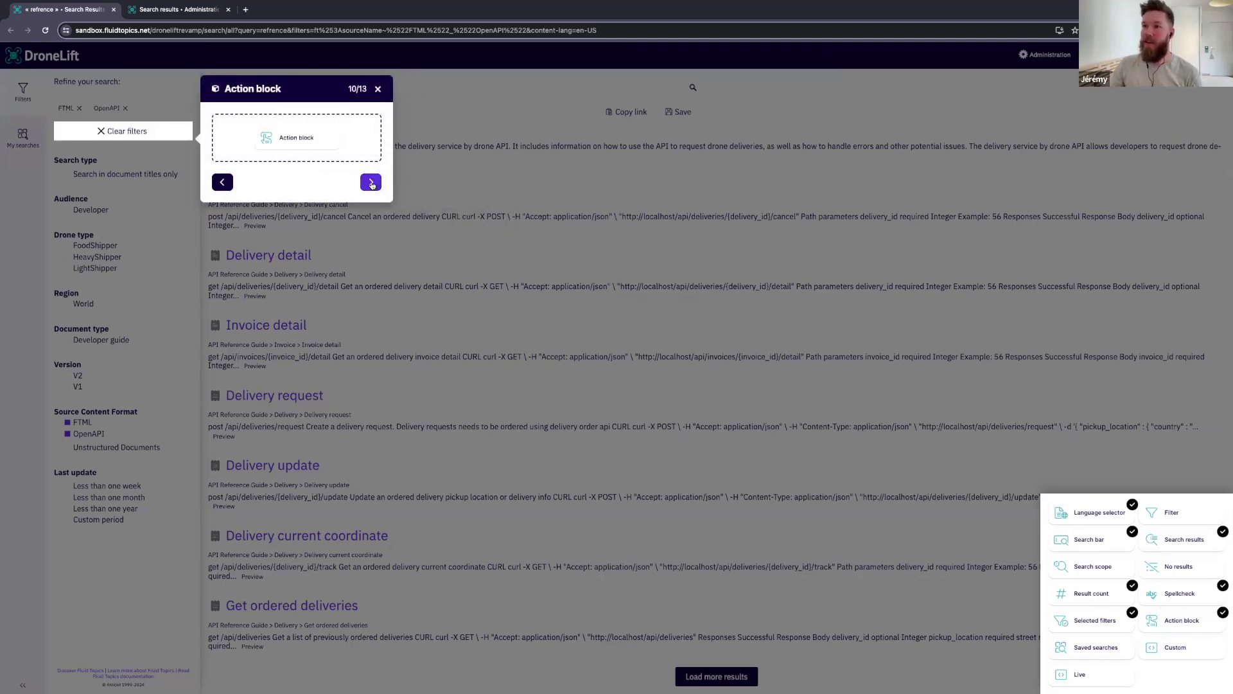
{"action": "left_click", "coordinate": [370, 181]}
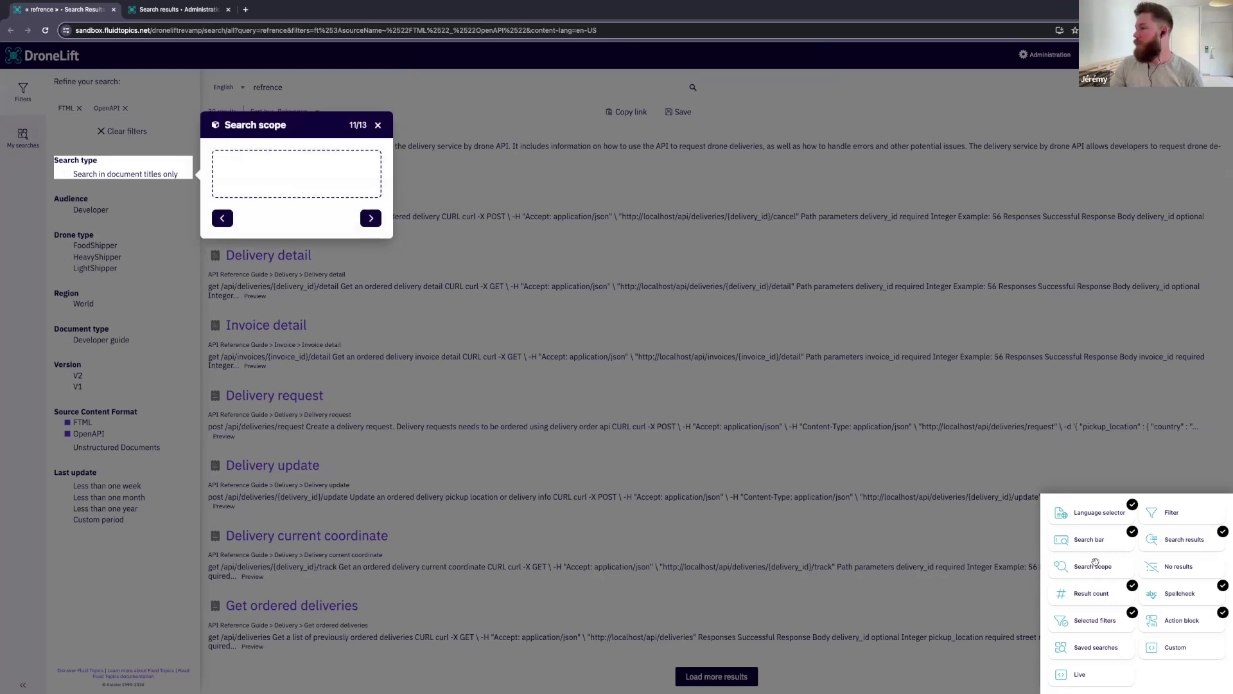
Place the Search scope, Filter and Saved searches components in their matching slots and finish the walkthrough
{"action": "left_click_drag", "start_coordinate": [1096, 566], "coordinate": [295, 173]}
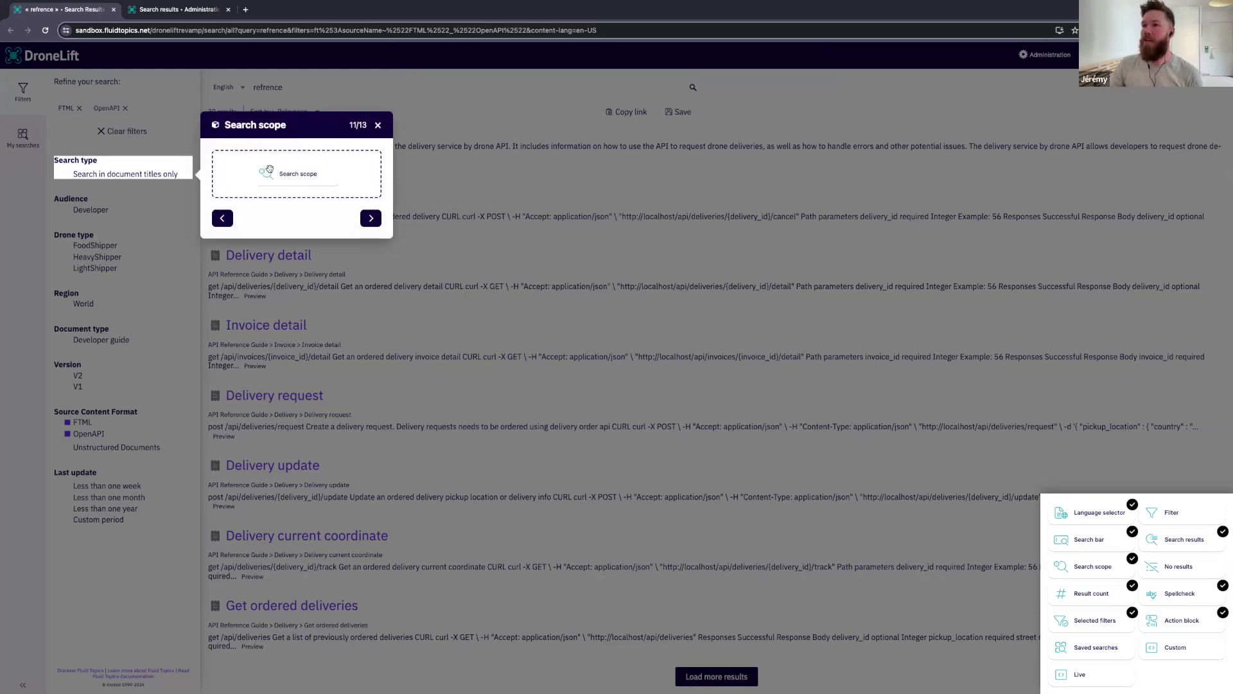
{"action": "left_click", "coordinate": [371, 219]}
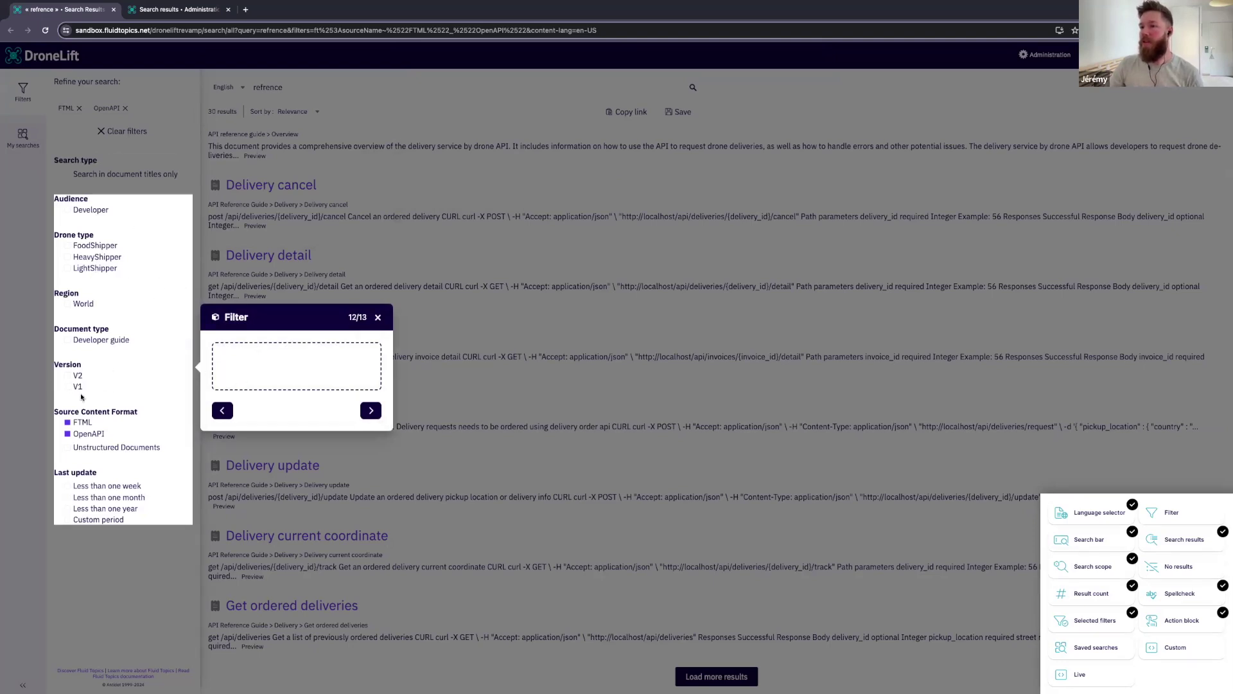
{"action": "left_click_drag", "start_coordinate": [1176, 513], "coordinate": [295, 364]}
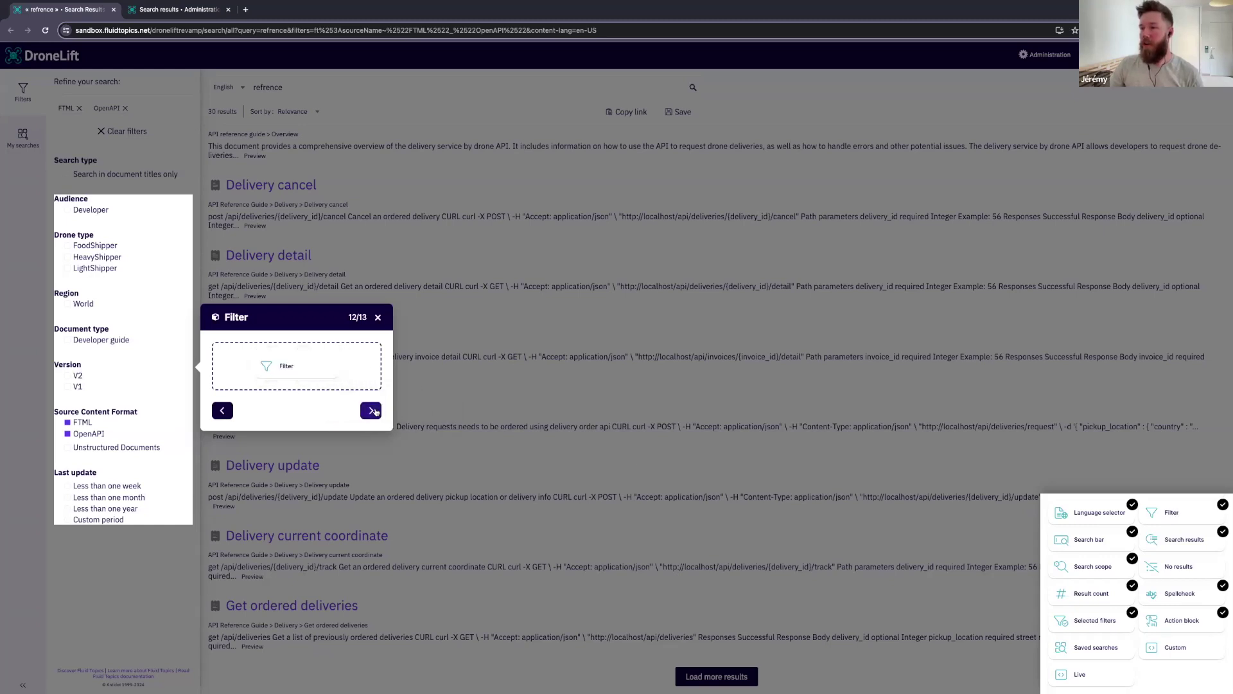
{"action": "left_click", "coordinate": [371, 410]}
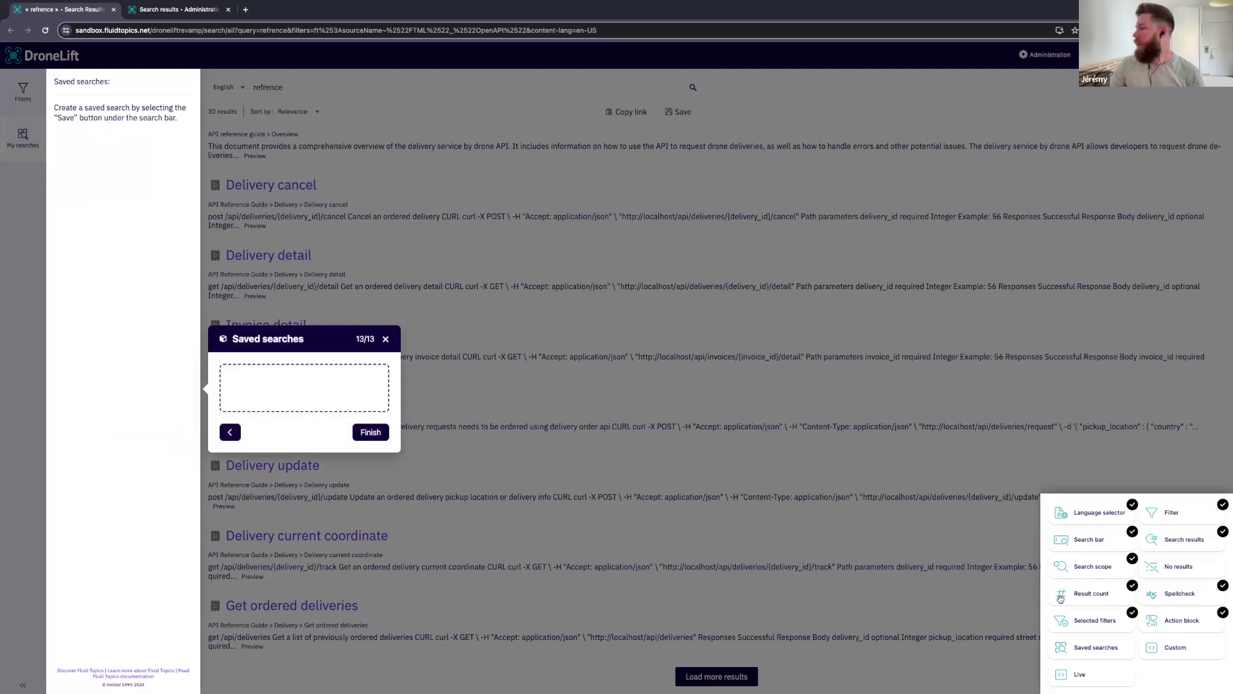
{"action": "left_click_drag", "start_coordinate": [1096, 647], "coordinate": [332, 389]}
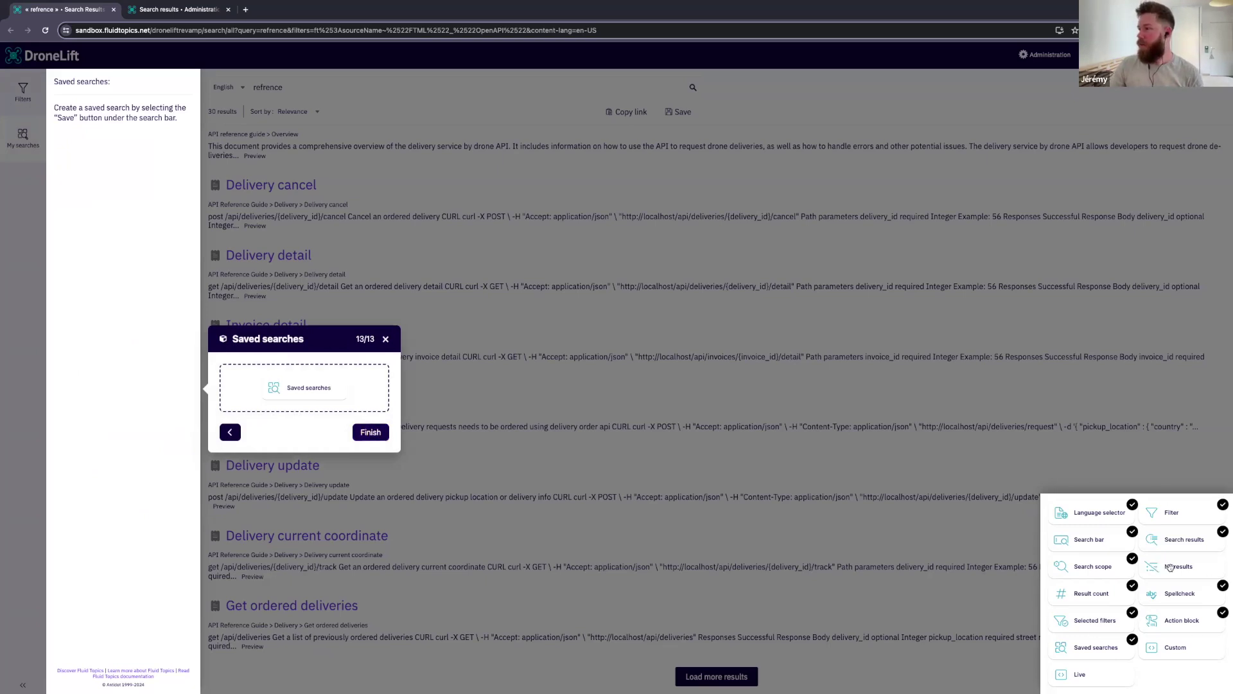
{"action": "left_click", "coordinate": [370, 433]}
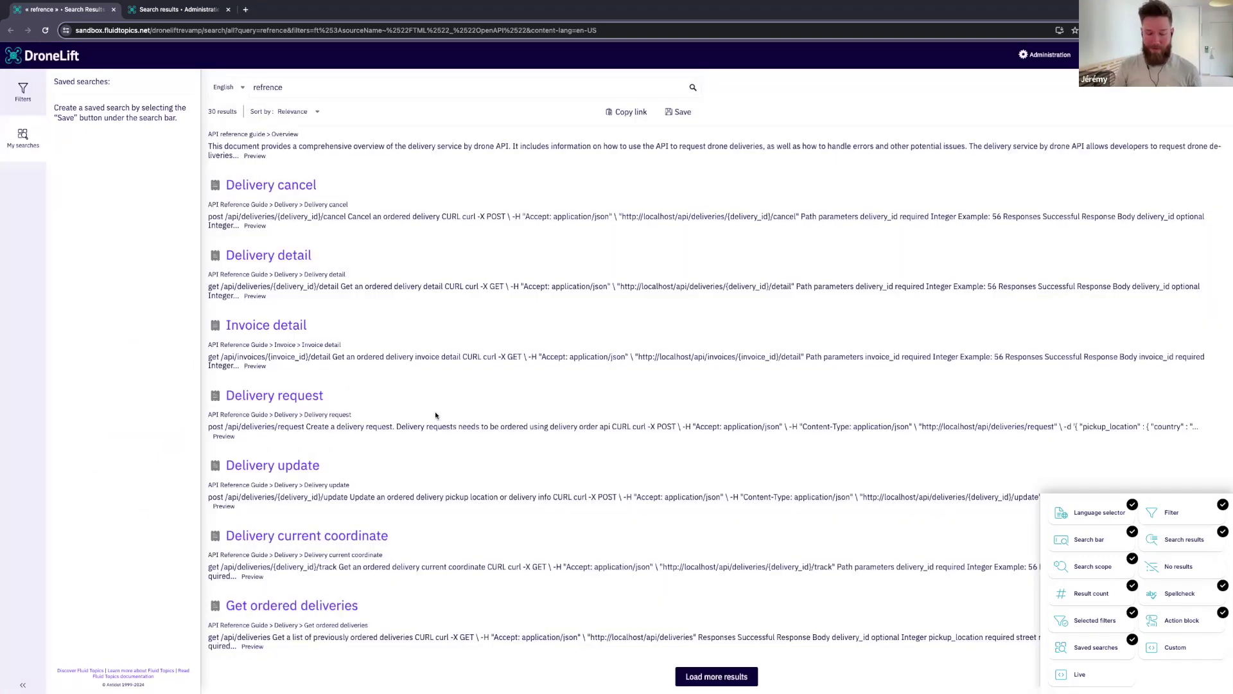
{"action": "key", "text": "ctrl+Right"}
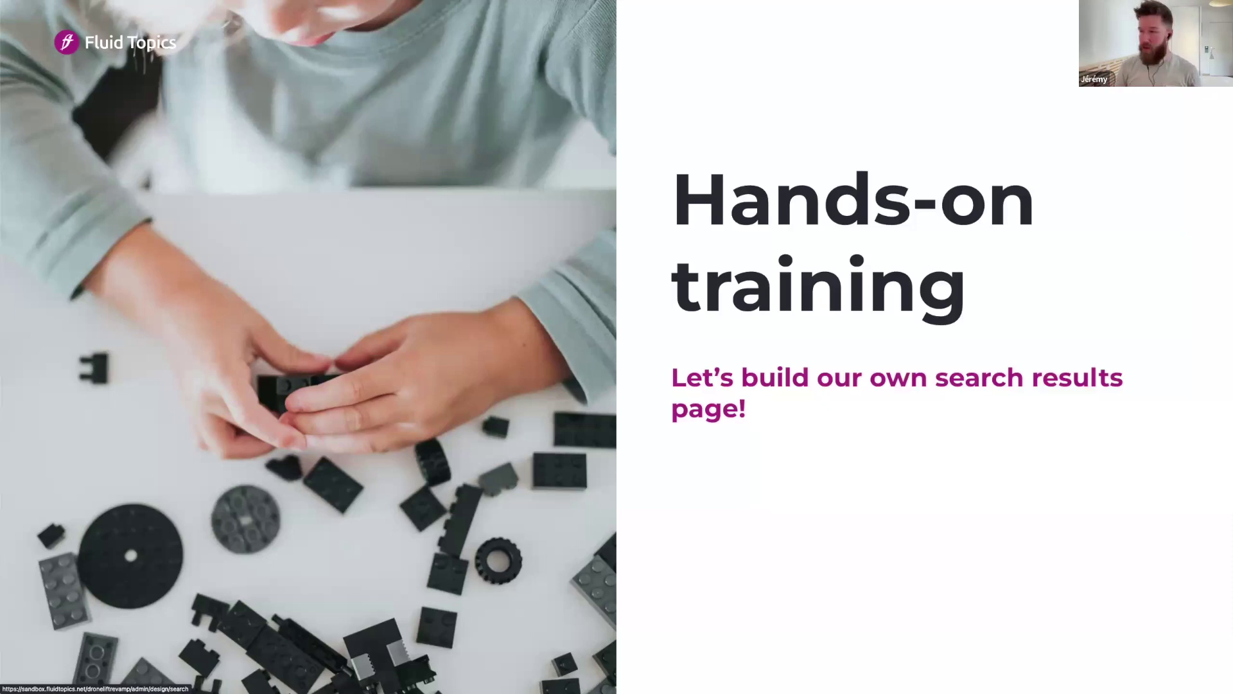
{"action": "key", "text": "ctrl+Right"}
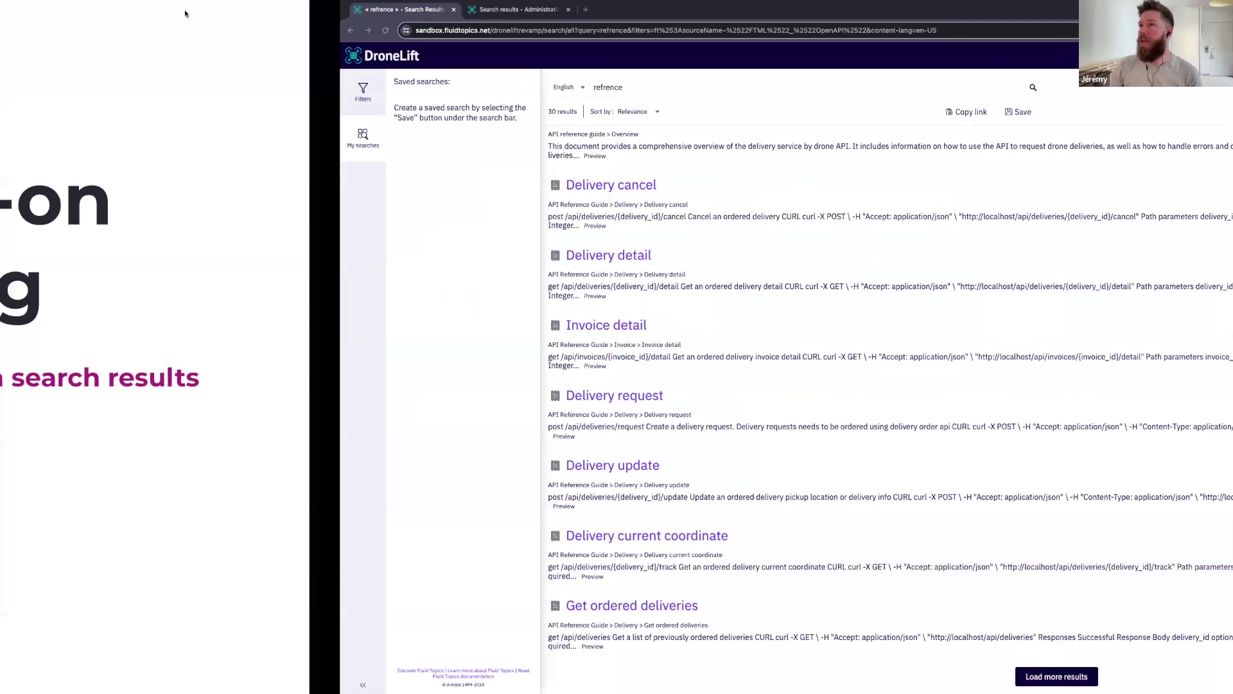
Set the search results type to Designed in the search results administration and open the Default search page in the designer
{"action": "left_click", "coordinate": [185, 10]}
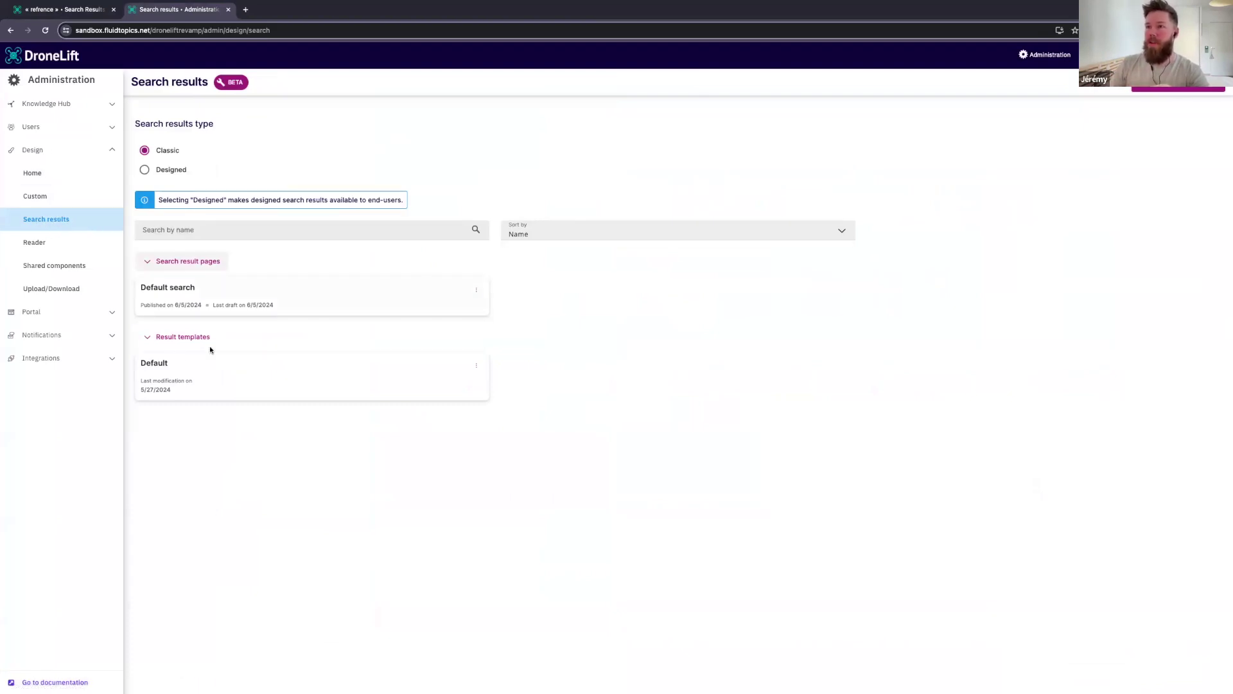
{"action": "left_click", "coordinate": [145, 169]}
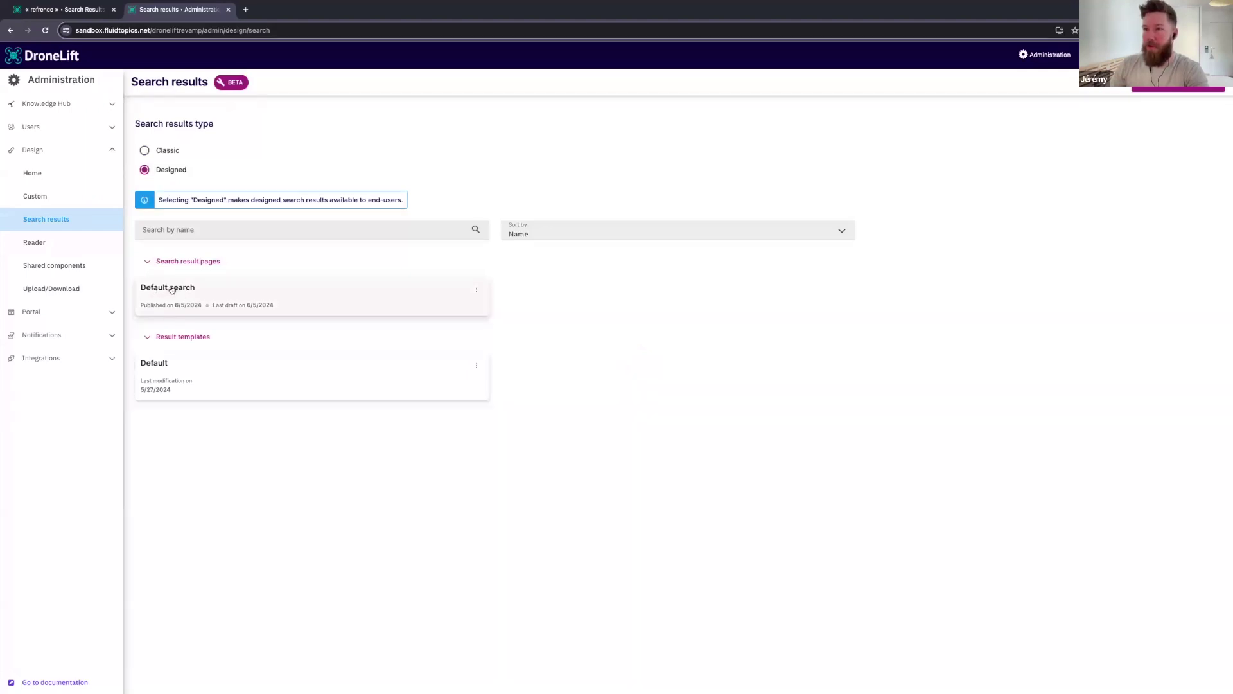
{"action": "left_click", "coordinate": [181, 290]}
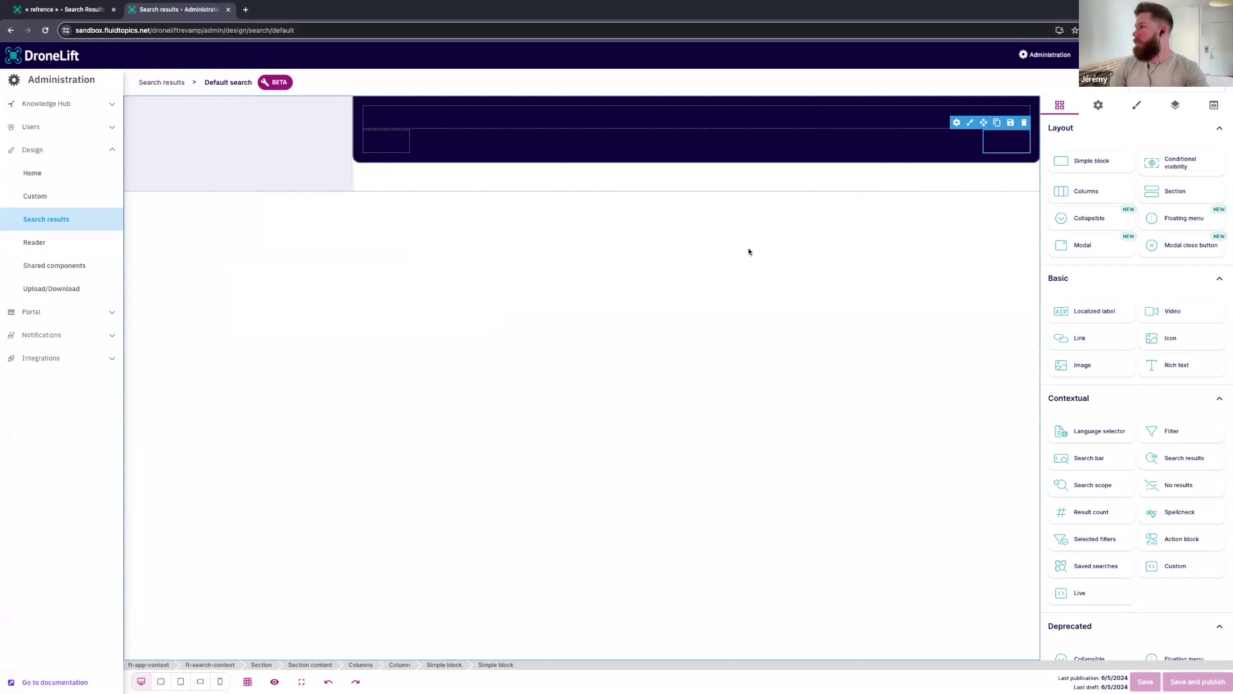
Collapse the Layout, Basic, Deprecated and Shared components groups so that only the Contextual components stay expanded
{"action": "left_click", "coordinate": [1095, 132]}
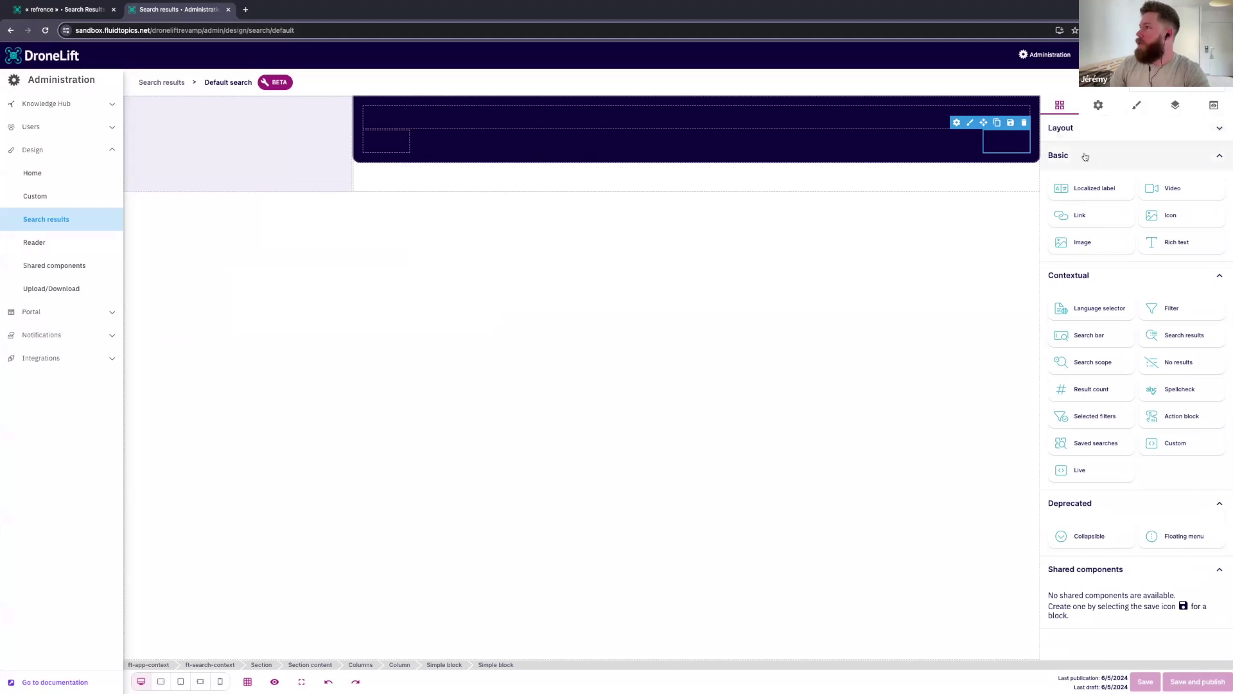
{"action": "left_click", "coordinate": [1085, 156]}
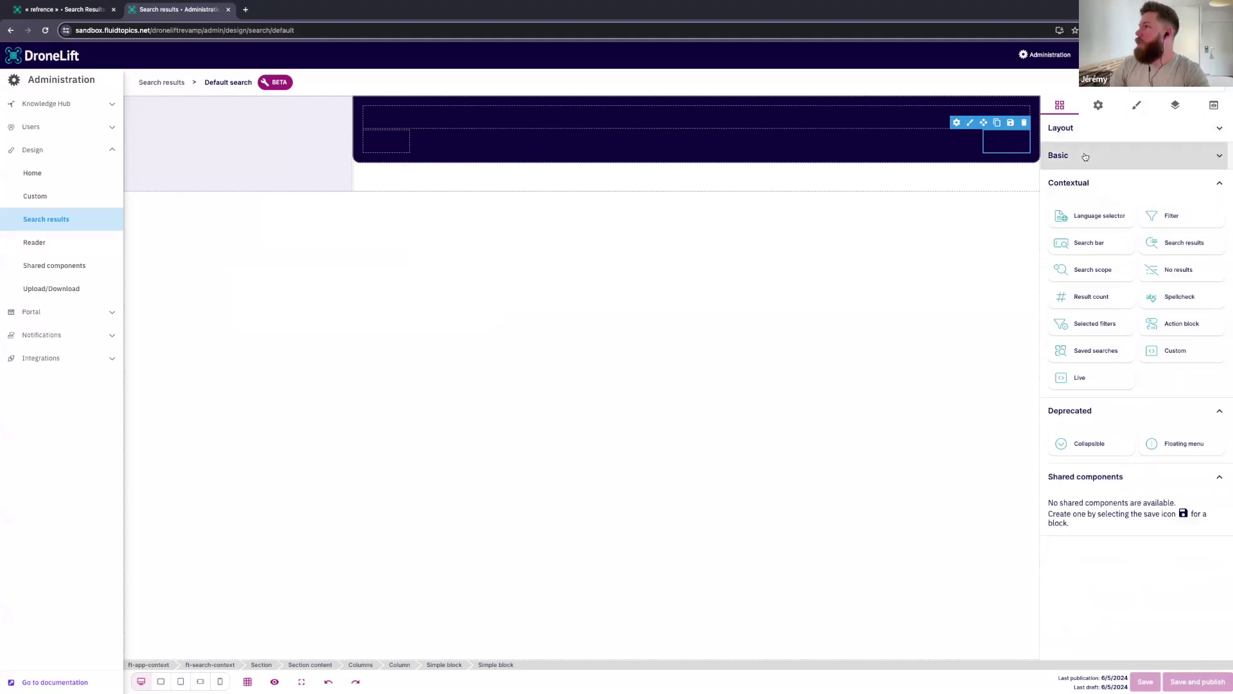
{"action": "left_click", "coordinate": [1068, 411]}
{"action": "left_click", "coordinate": [1075, 441]}
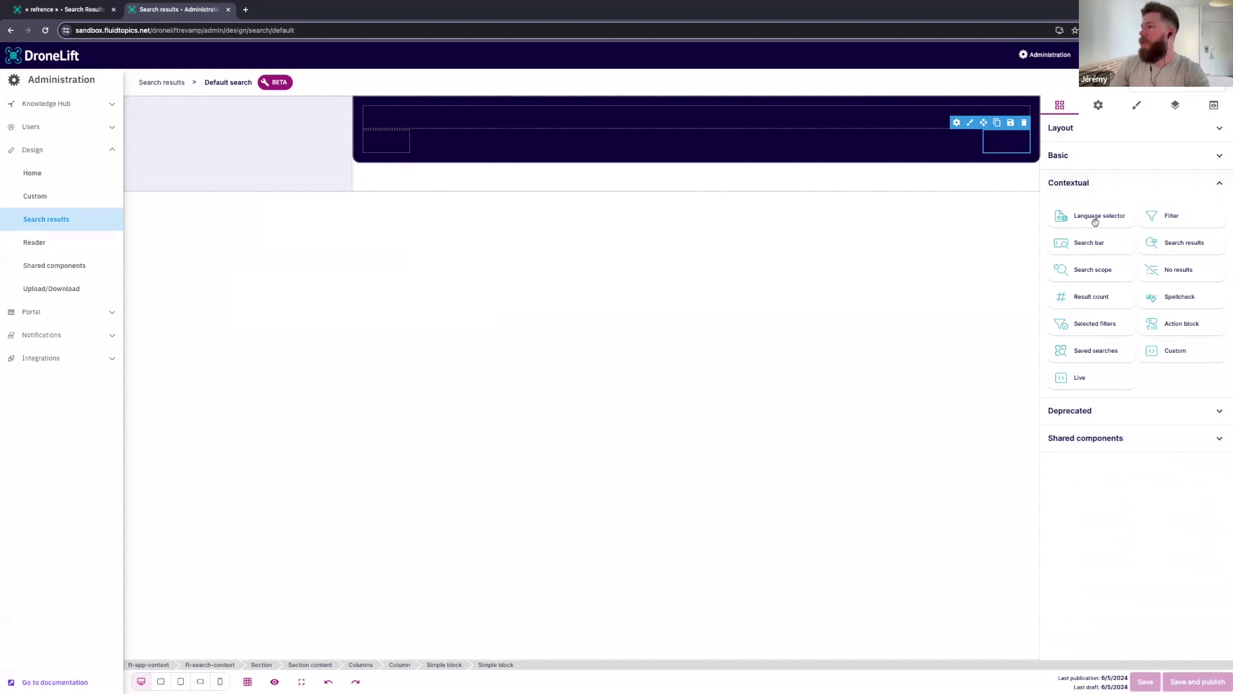
Place the Search bar across the page header and the Result count in the first slot beneath it, and check both components' settings
{"action": "left_click_drag", "start_coordinate": [1094, 219], "coordinate": [930, 173]}
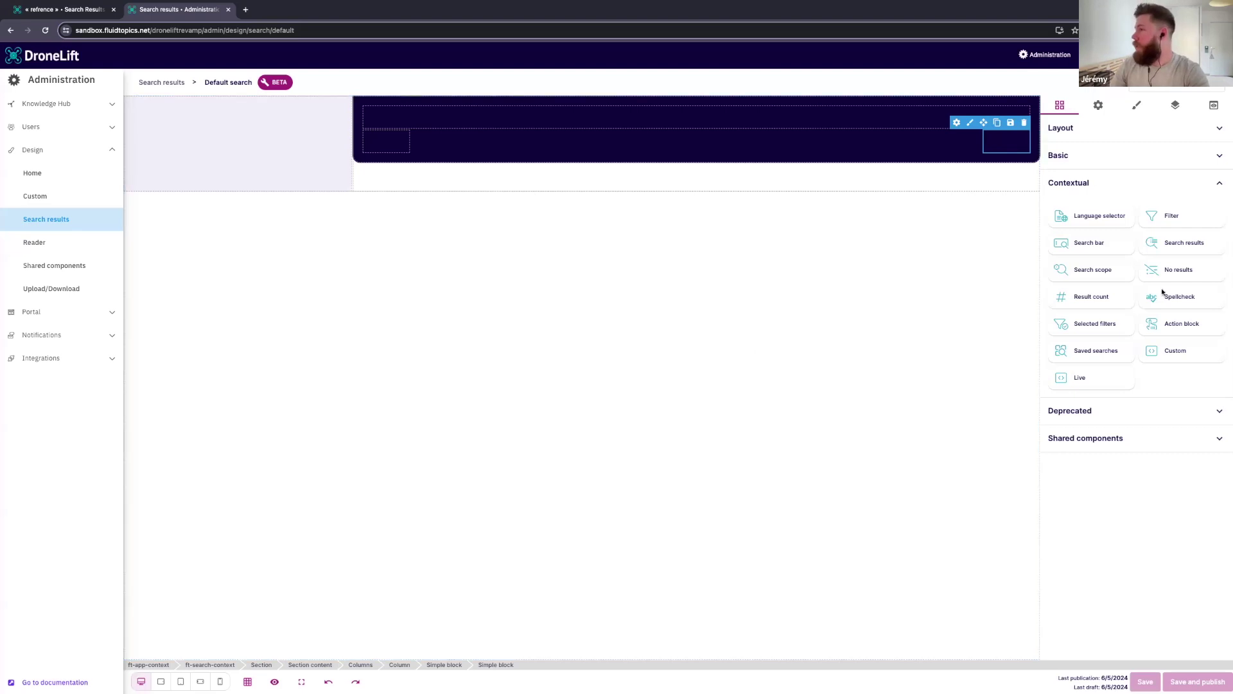
{"action": "left_click_drag", "start_coordinate": [1090, 239], "coordinate": [1000, 234]}
{"action": "left_click_drag", "start_coordinate": [1092, 246], "coordinate": [622, 118]}
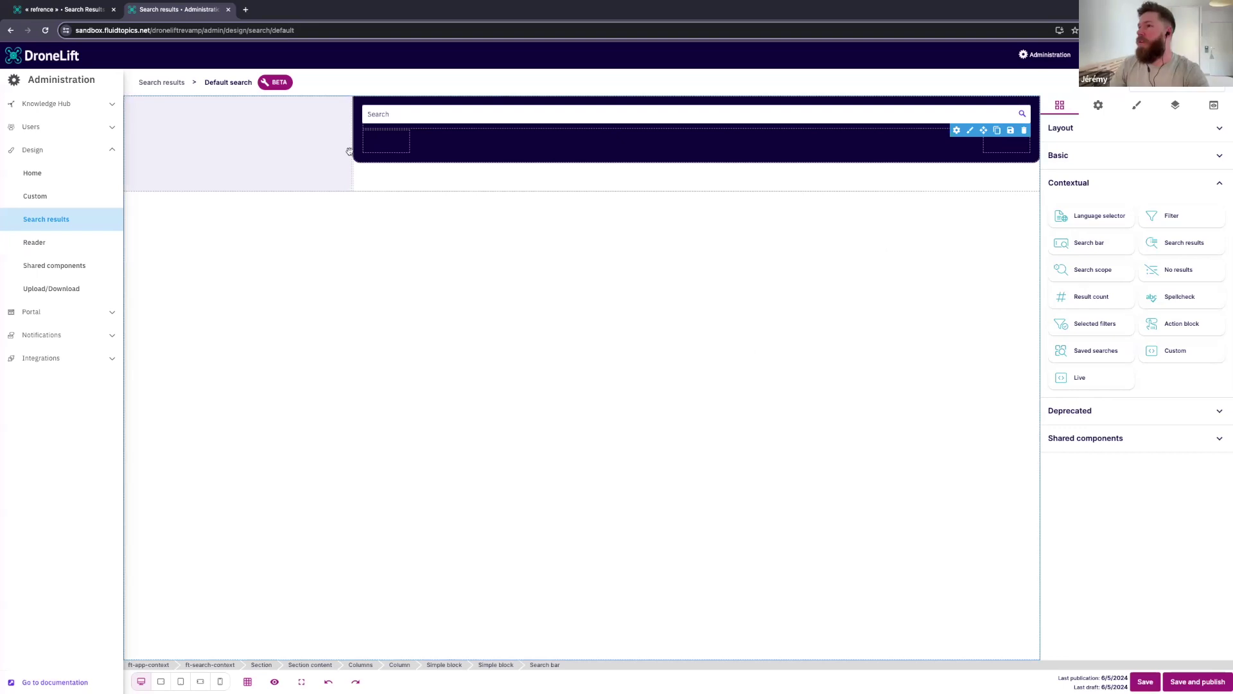
{"action": "left_click_drag", "start_coordinate": [1090, 296], "coordinate": [401, 141]}
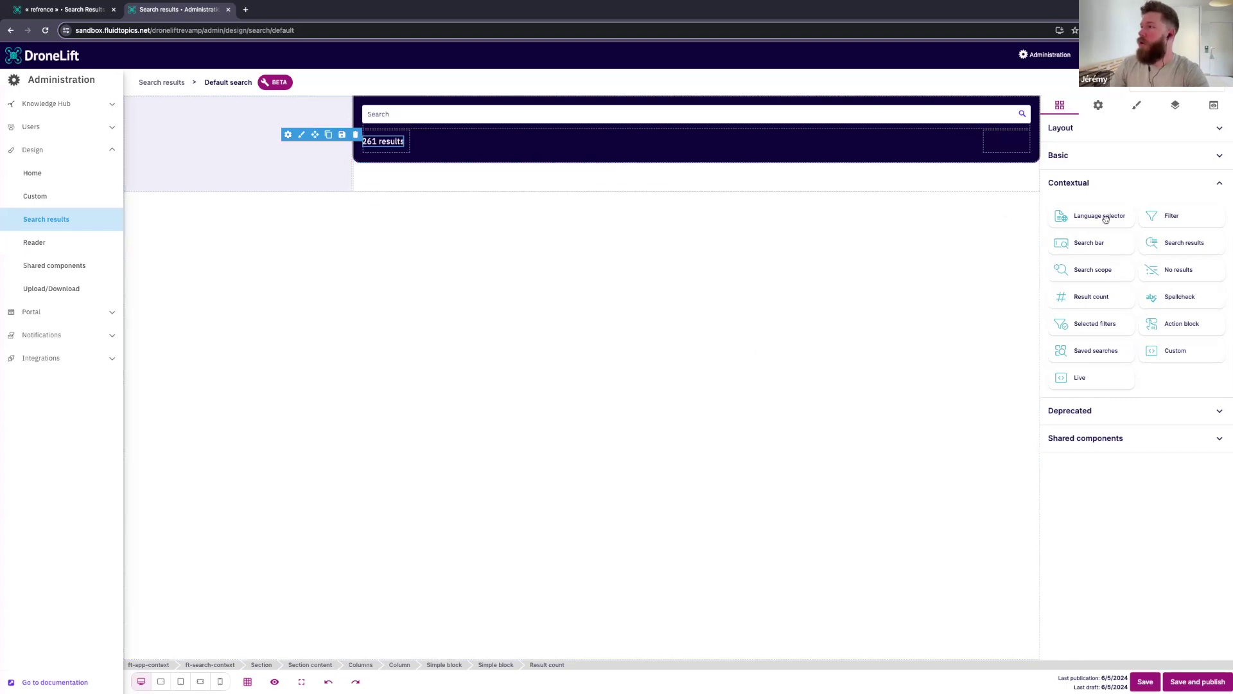
{"action": "left_click", "coordinate": [1097, 106]}
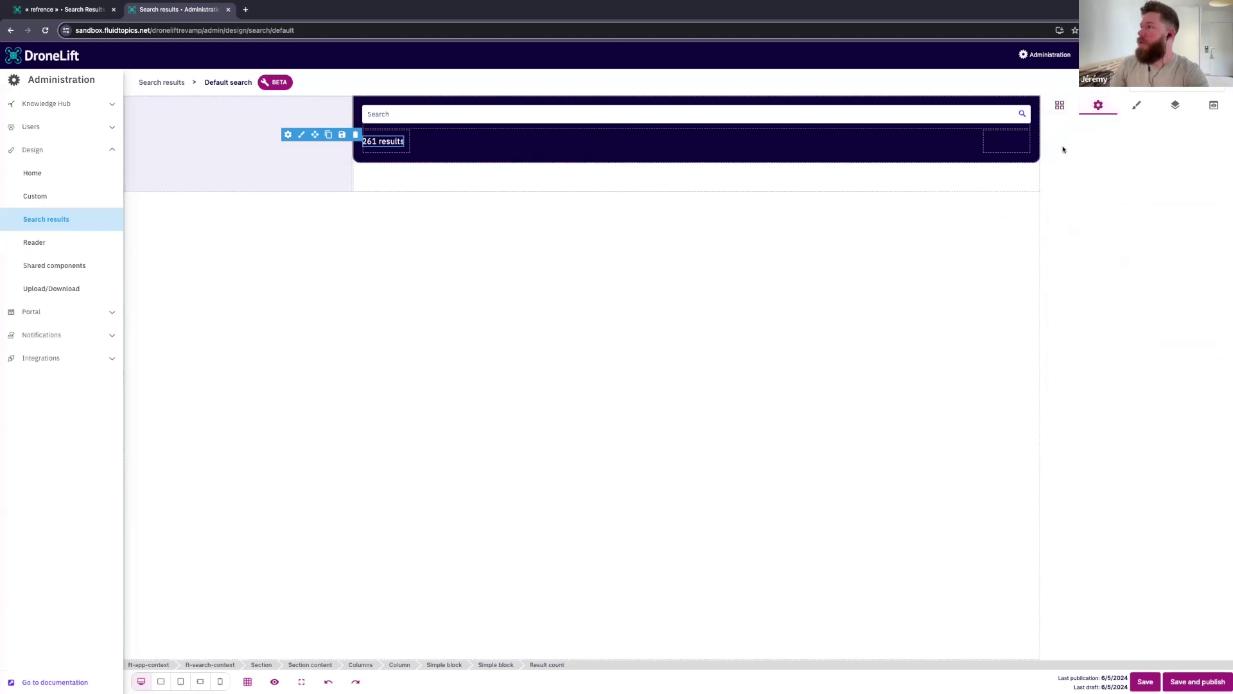
{"action": "left_click", "coordinate": [441, 116]}
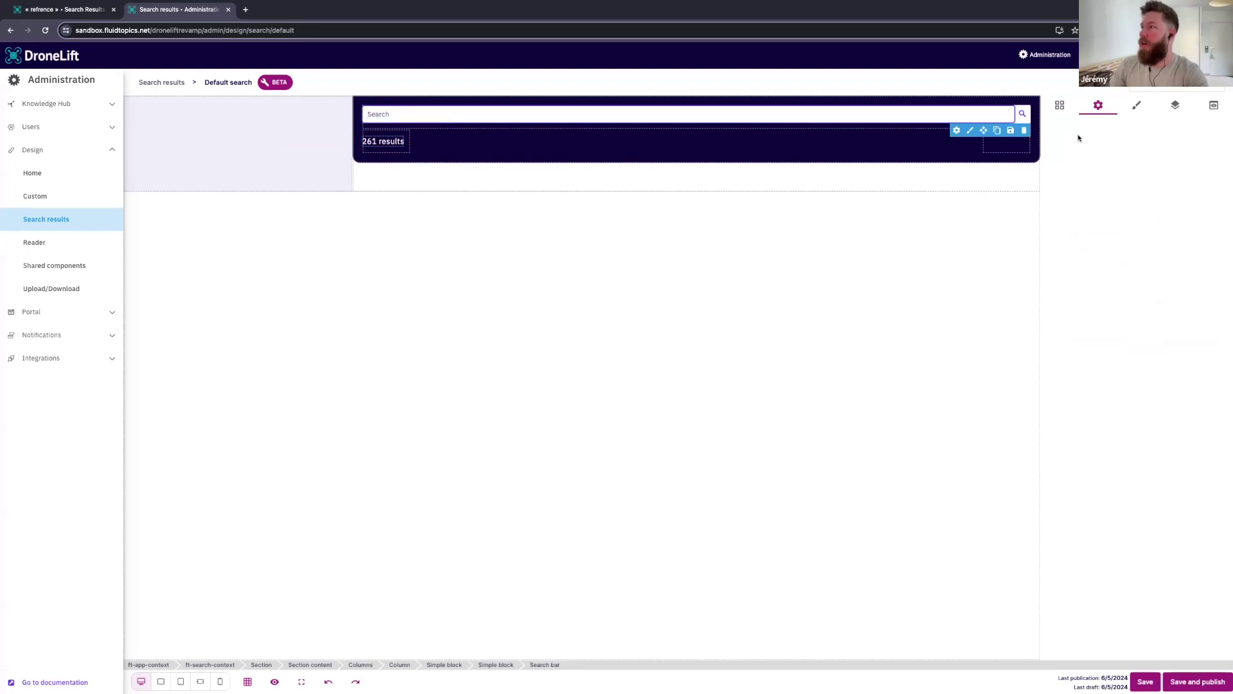
{"action": "left_click", "coordinate": [390, 142]}
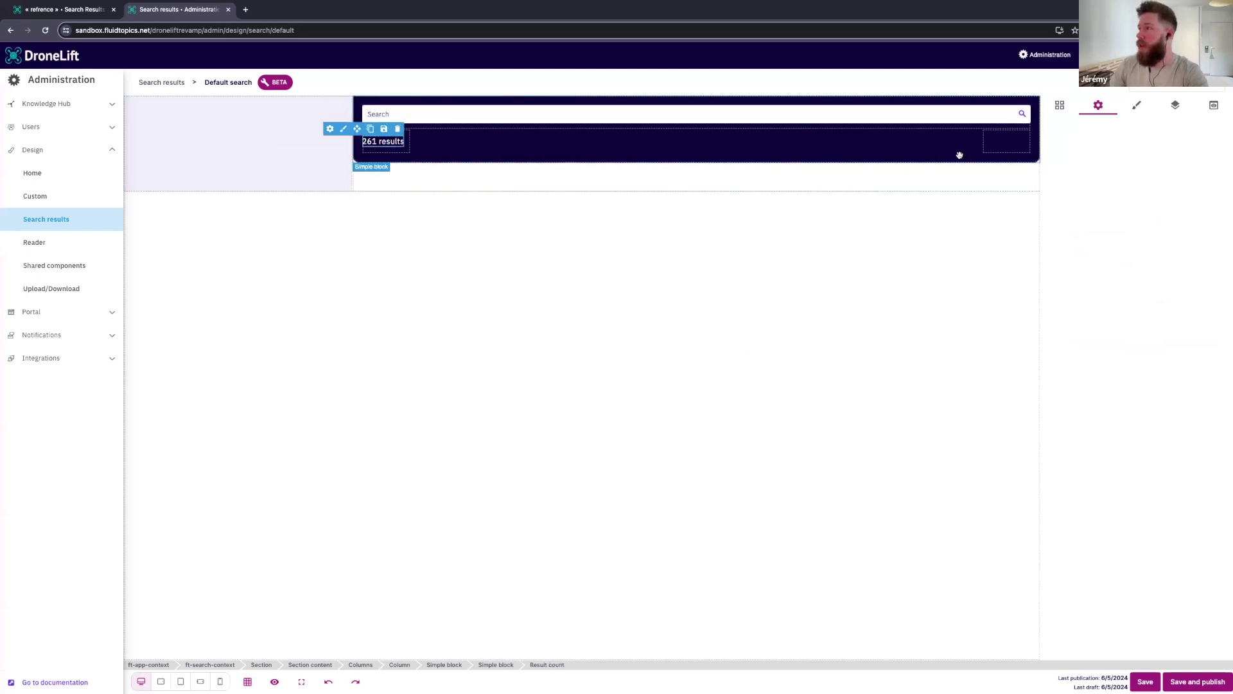
Add an Action block to the header's actions slot opposite the result count and set its action to Save search
{"action": "left_click", "coordinate": [997, 147]}
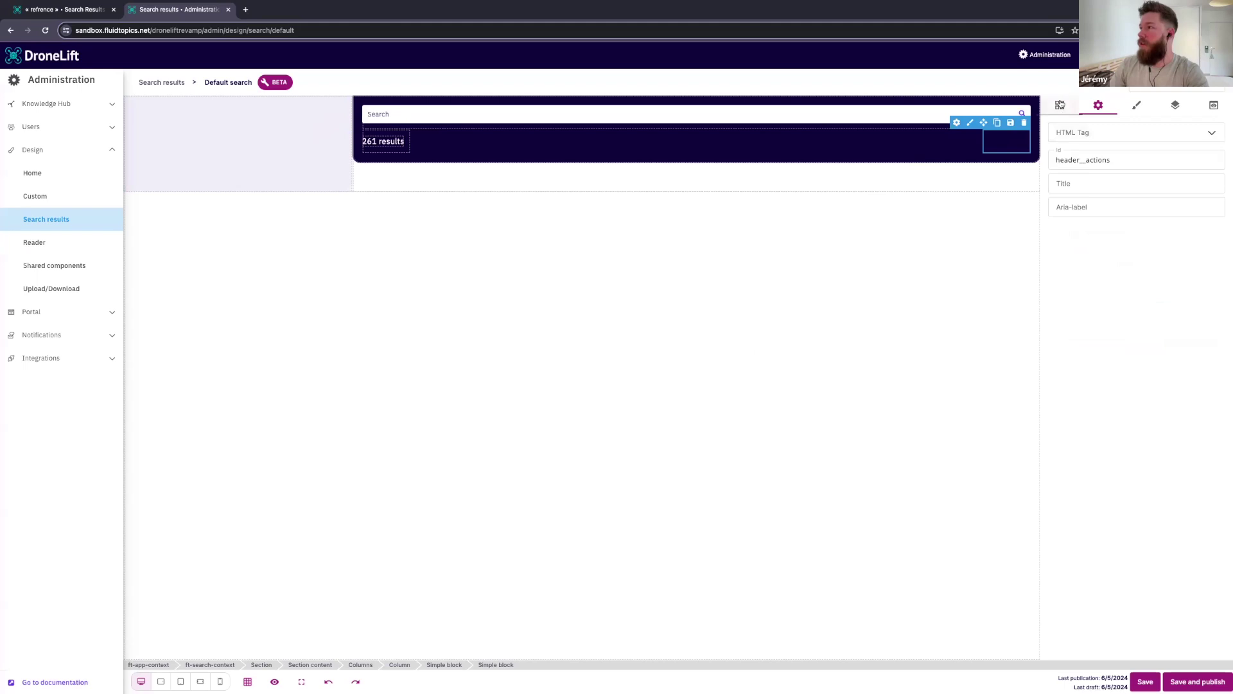
{"action": "left_click", "coordinate": [1060, 104]}
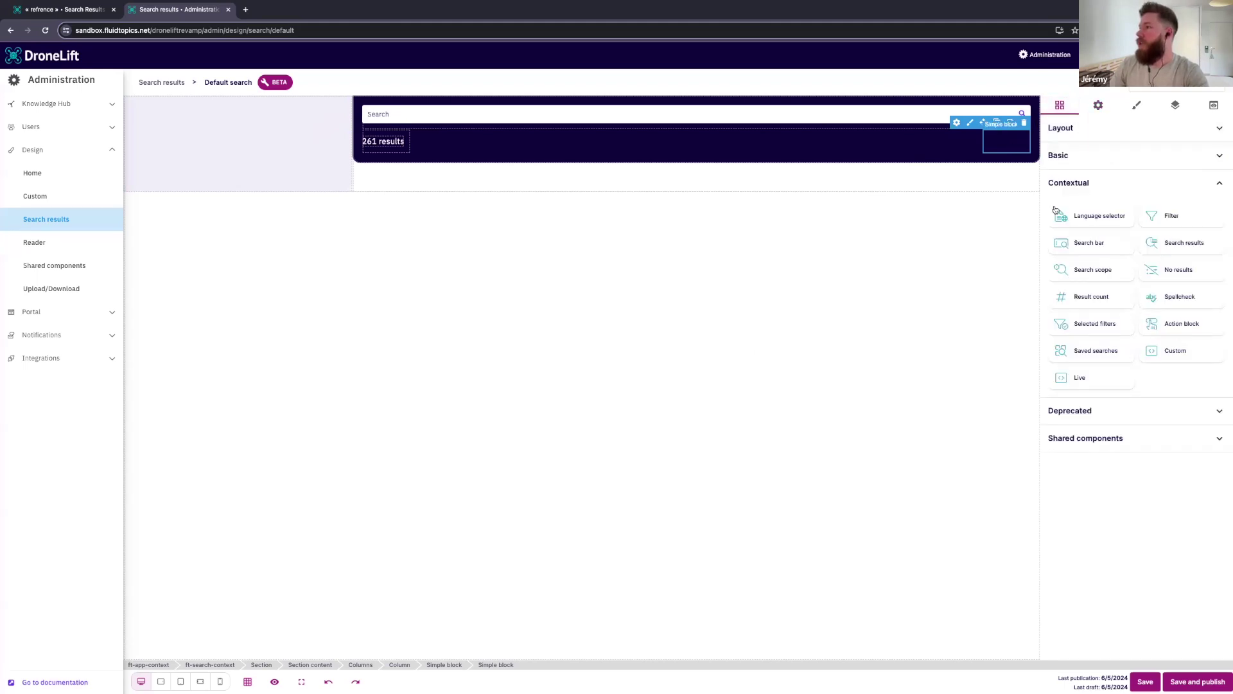
{"action": "left_click_drag", "start_coordinate": [1183, 327], "coordinate": [1014, 141]}
{"action": "left_click", "coordinate": [1014, 142]}
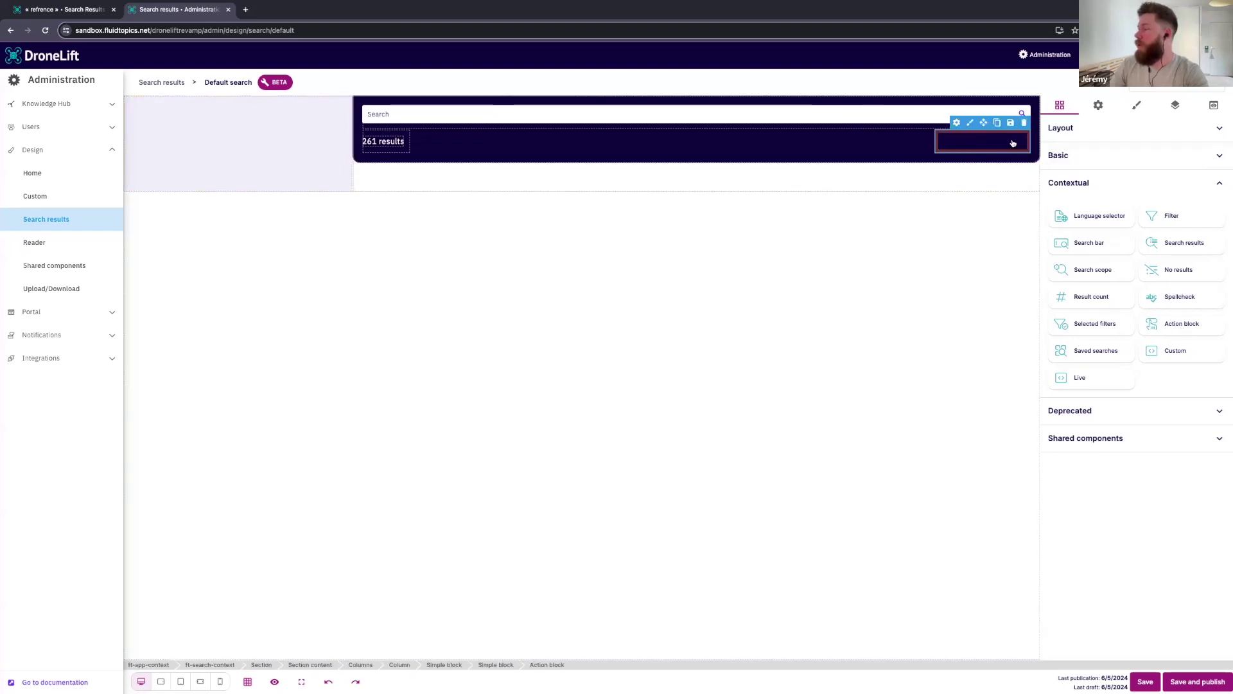
{"action": "left_click", "coordinate": [1098, 107]}
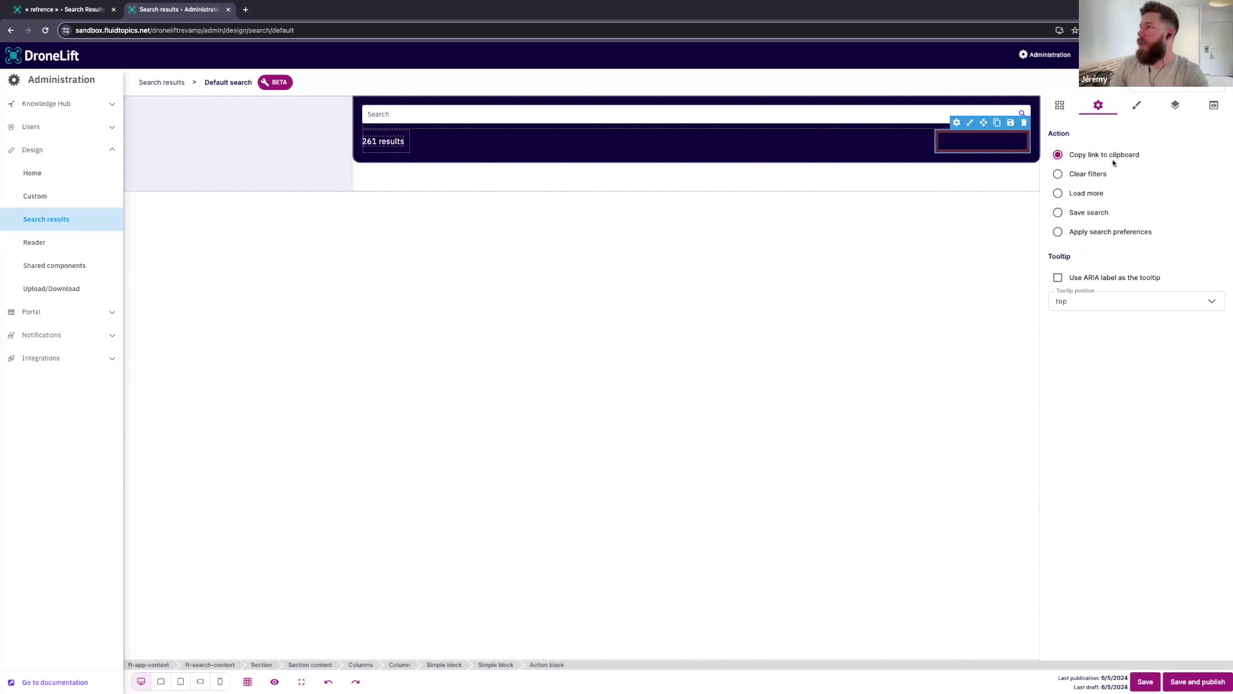
{"action": "left_click", "coordinate": [1084, 214]}
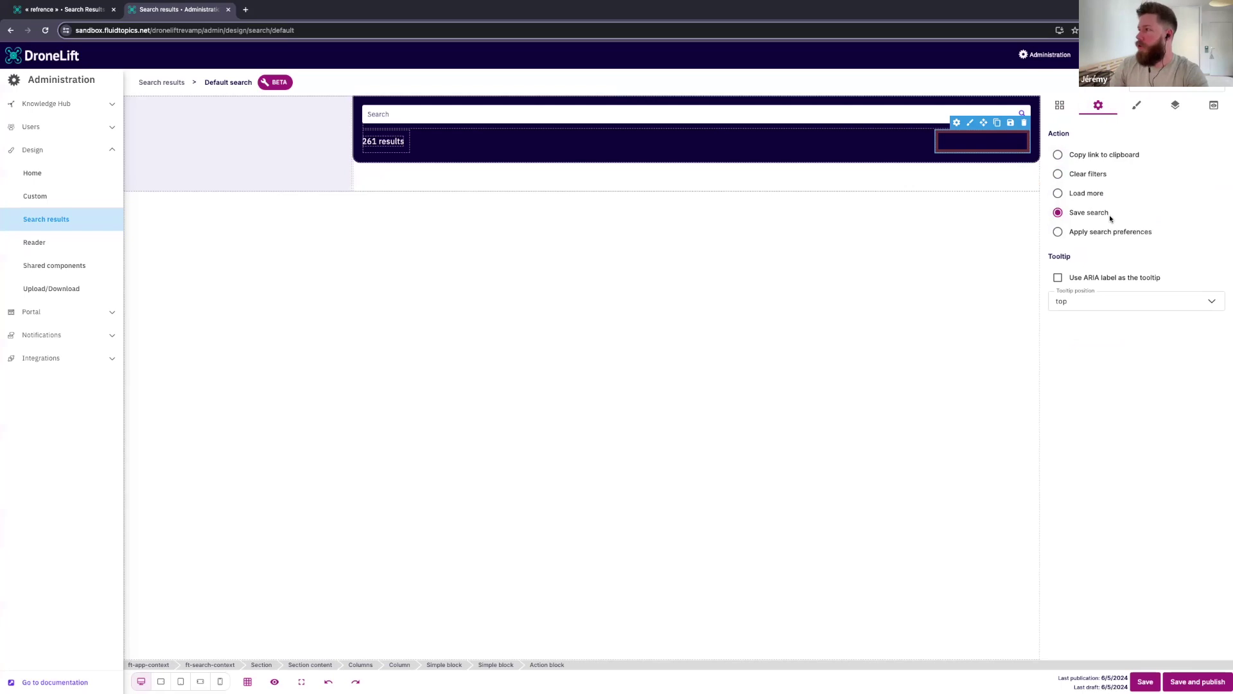
Insert a Rich text component into the header's Action block with the text "Save search"
{"action": "left_click", "coordinate": [1060, 105]}
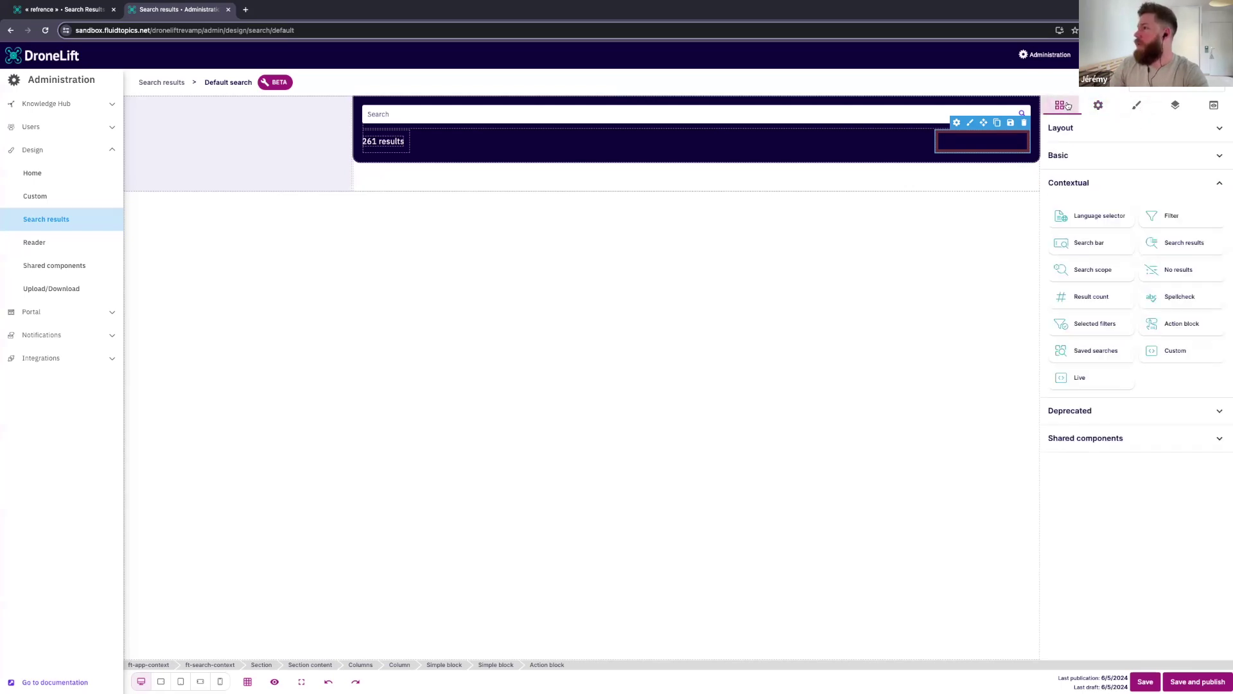
{"action": "left_click", "coordinate": [1079, 157]}
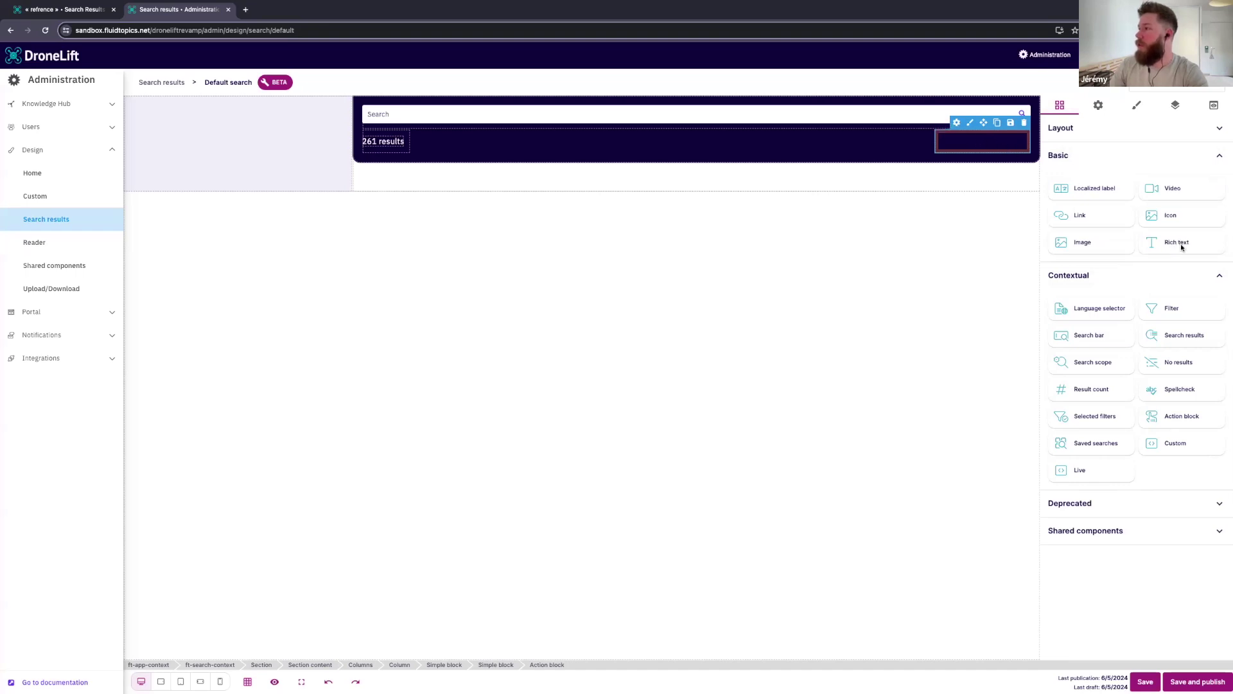
{"action": "left_click_drag", "start_coordinate": [1182, 247], "coordinate": [993, 145]}
{"action": "left_click_drag", "start_coordinate": [989, 142], "coordinate": [992, 144]}
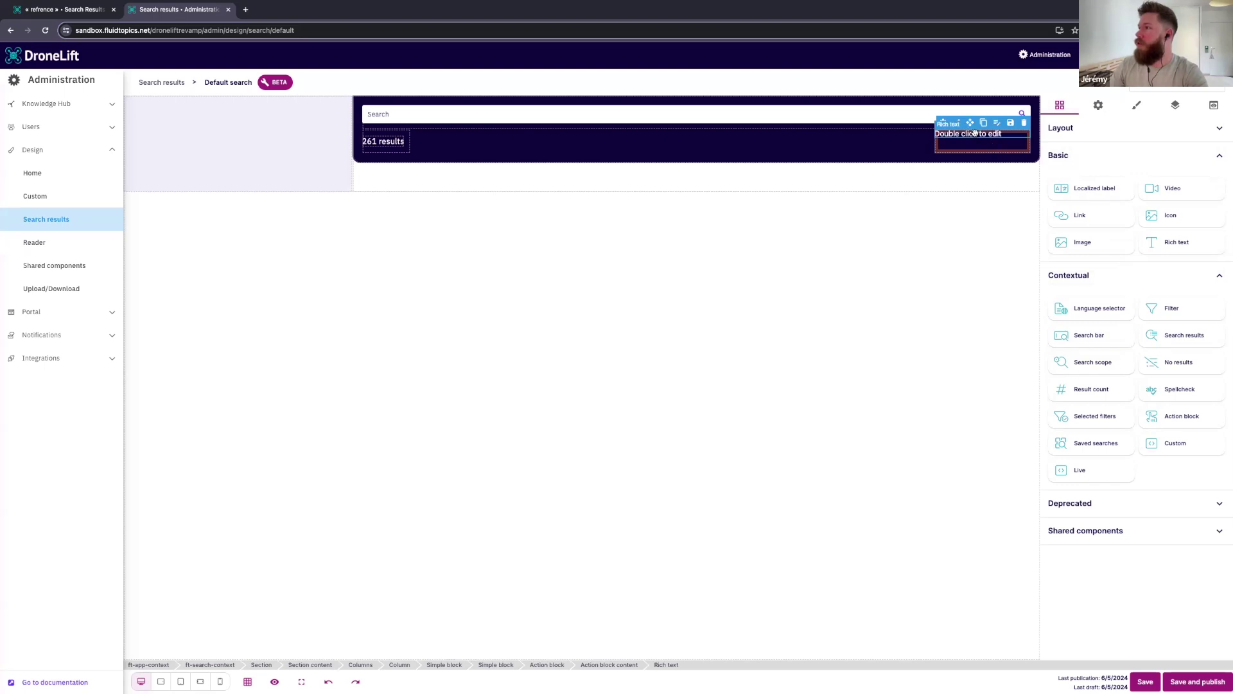
{"action": "double_click", "coordinate": [971, 135]}
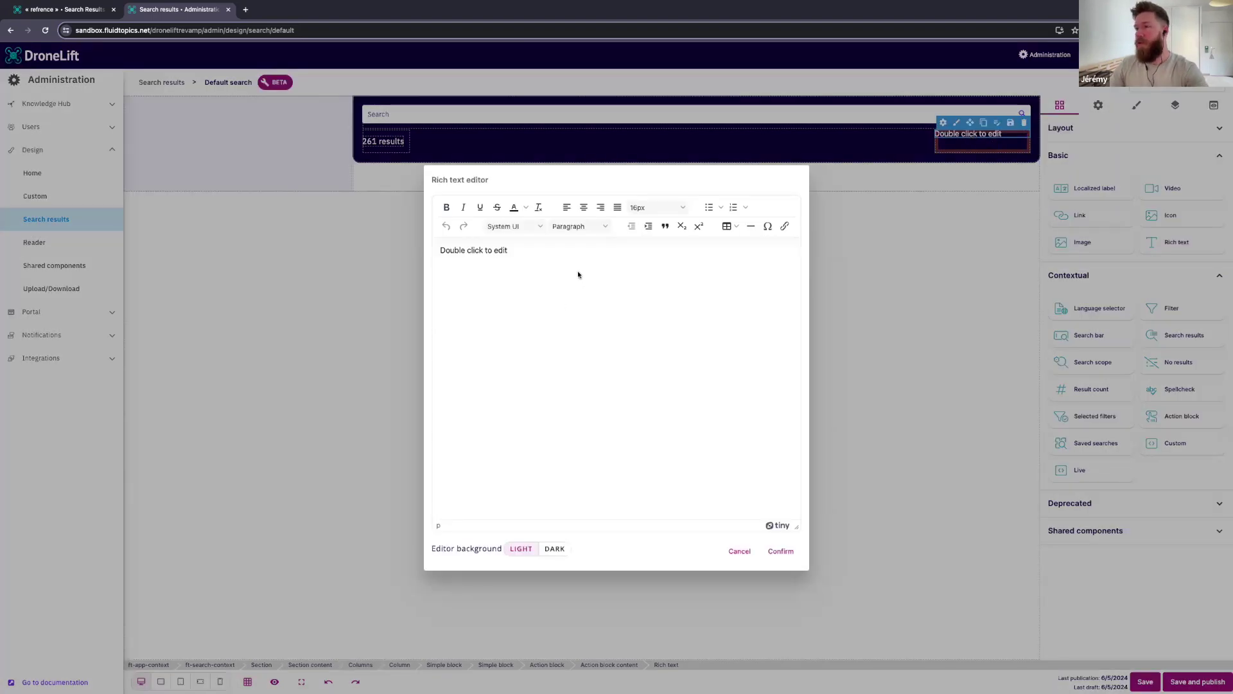
{"action": "key", "text": "ctrl+a"}
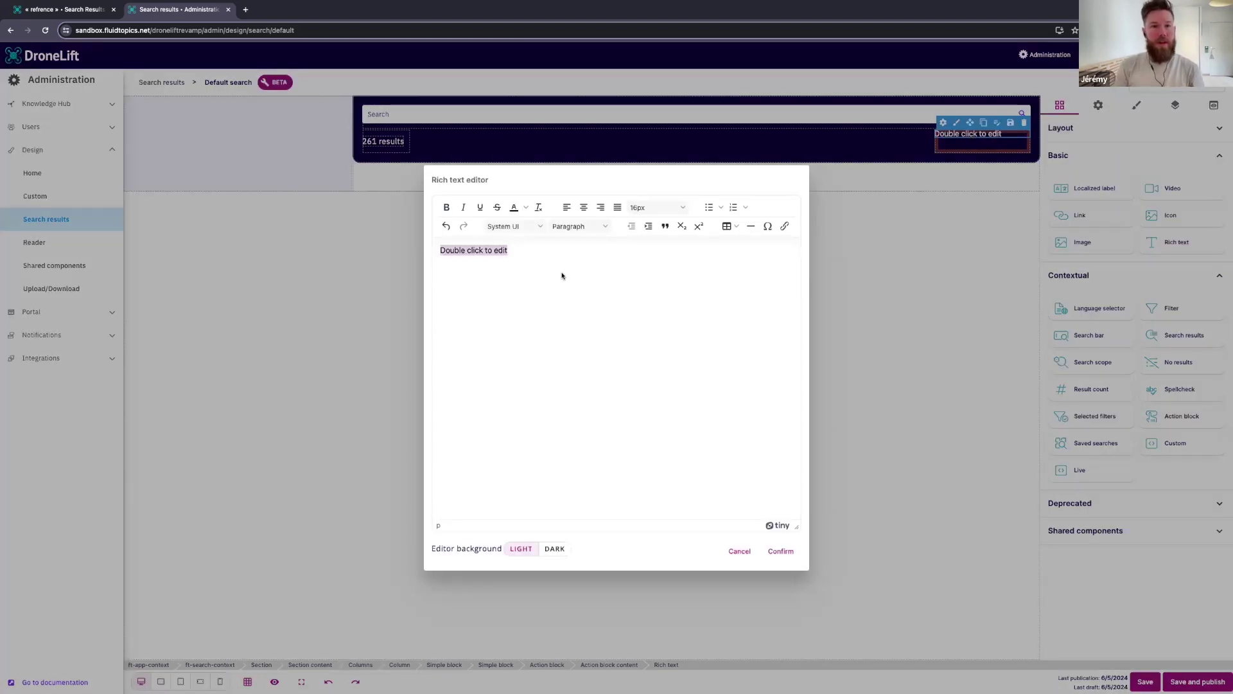
{"action": "type", "text": "Save search"}
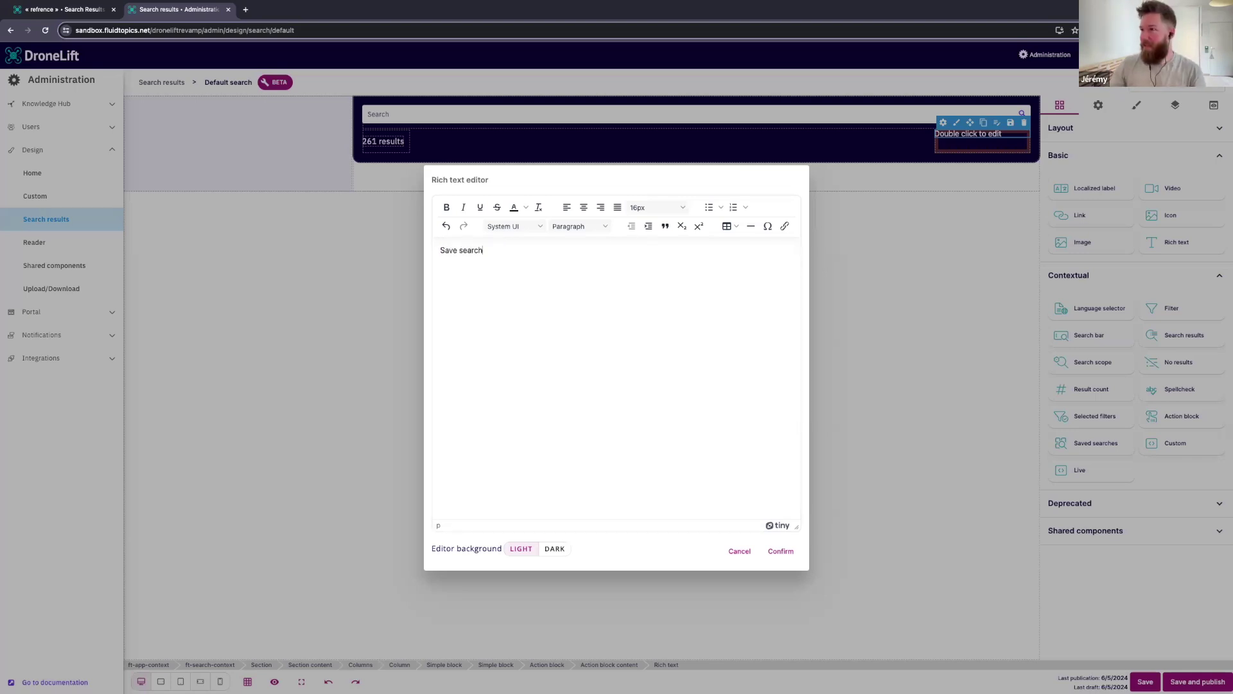
{"action": "left_click", "coordinate": [780, 550]}
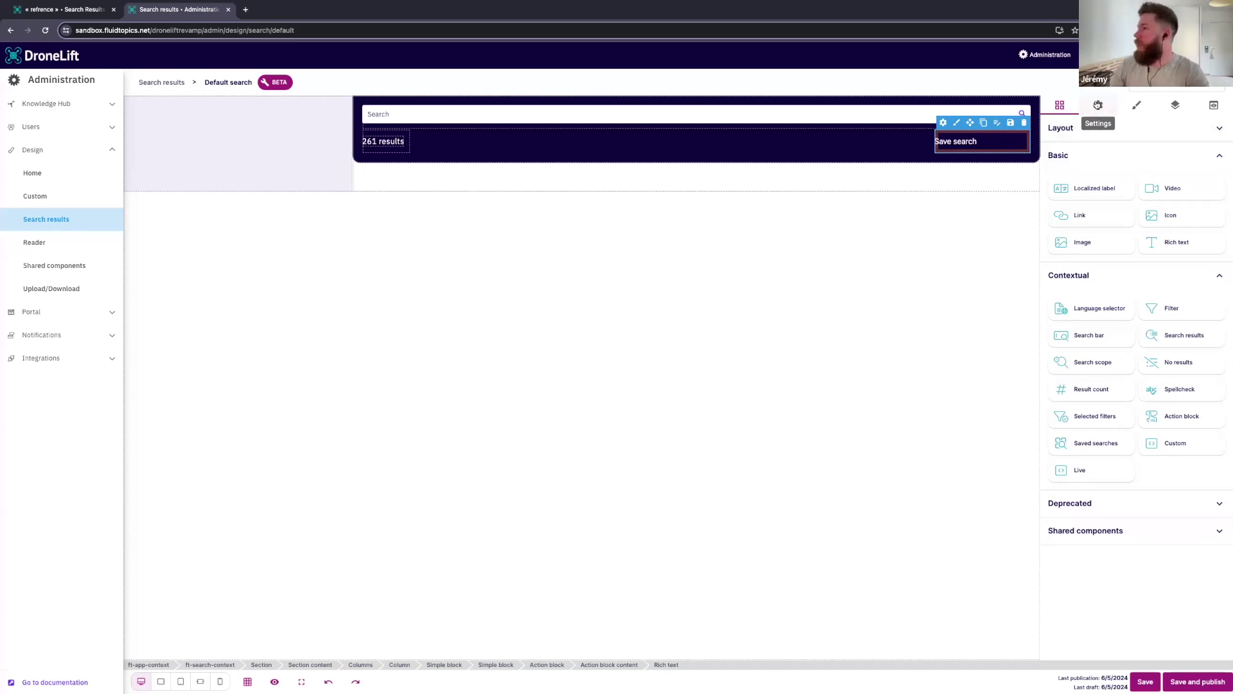
Remove the minimum width from the Save search Action block so it fits its label
{"action": "left_click", "coordinate": [558, 666]}
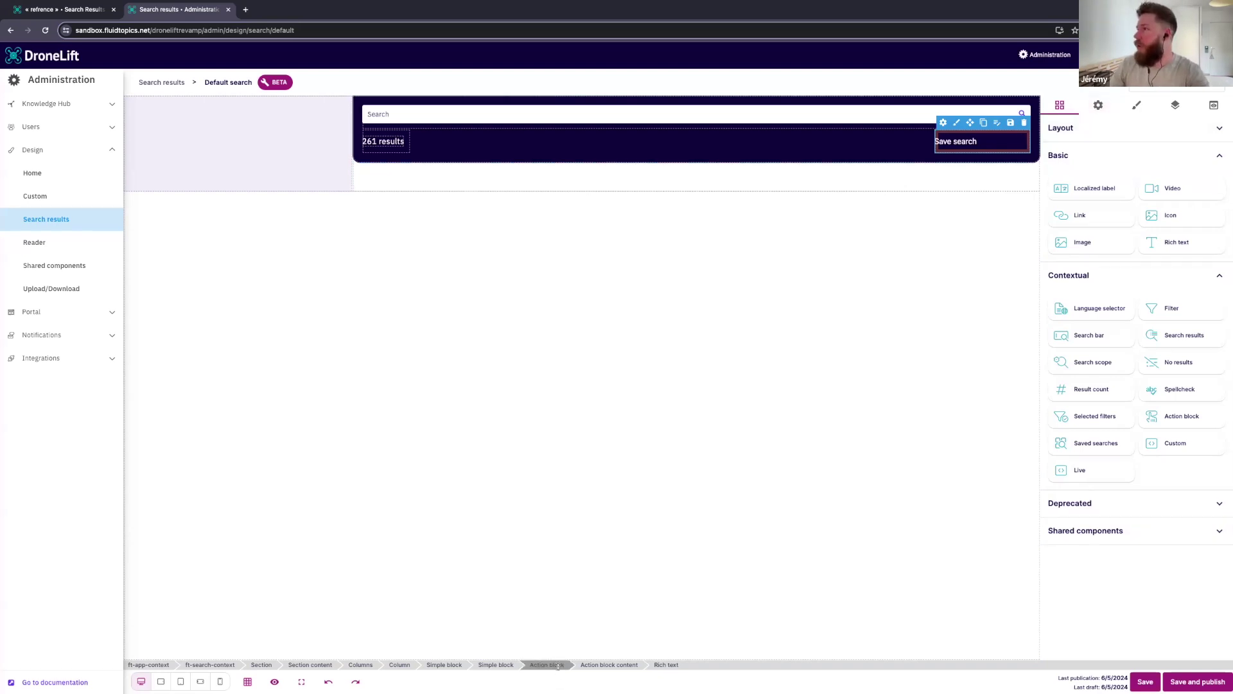
{"action": "left_click", "coordinate": [1137, 106]}
{"action": "left_click", "coordinate": [1103, 251]}
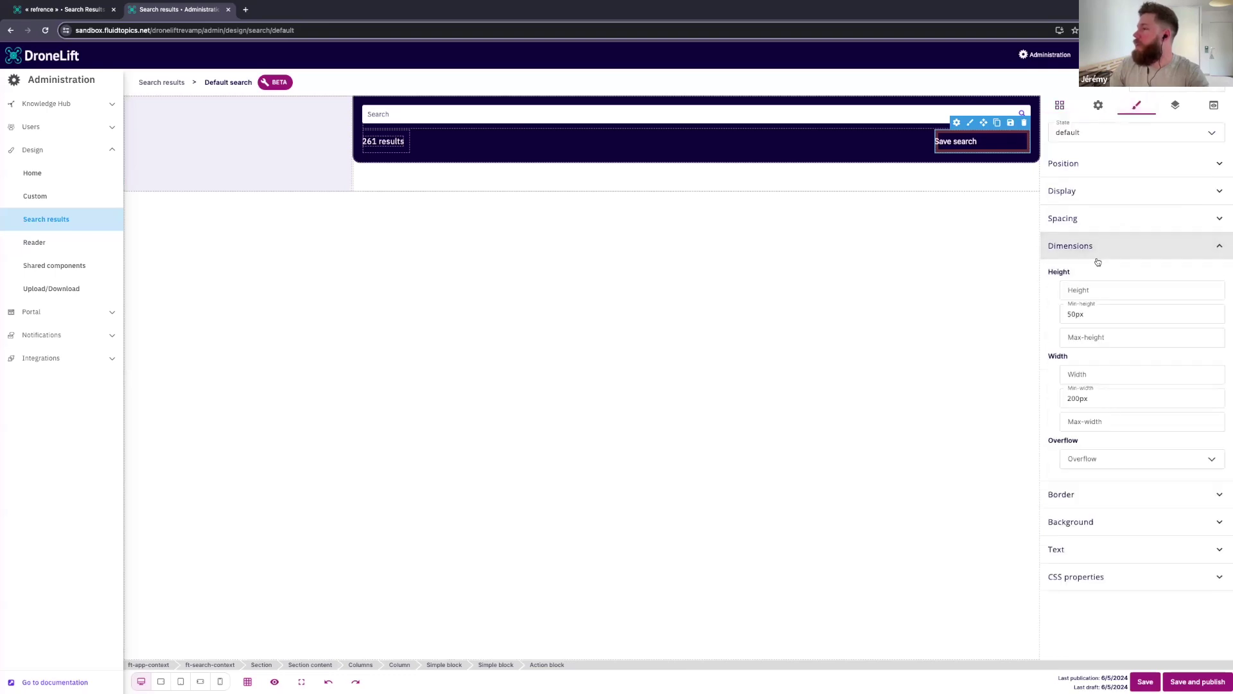
{"action": "left_click", "coordinate": [1096, 401]}
{"action": "key", "text": "ctrl+a"}
{"action": "key", "text": "BackSpace"}
{"action": "left_click", "coordinate": [1048, 398]}
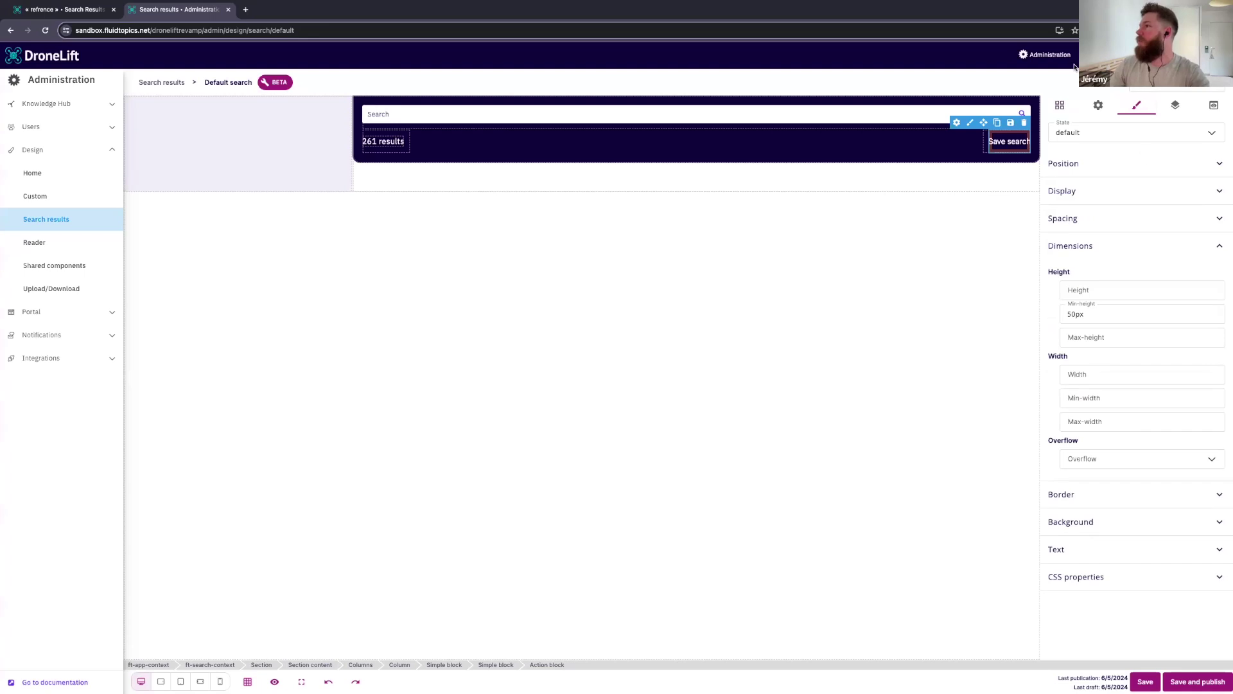
Place the Spellcheck component below the header in the main column, with the Search results component beneath it
{"action": "left_click", "coordinate": [1060, 105]}
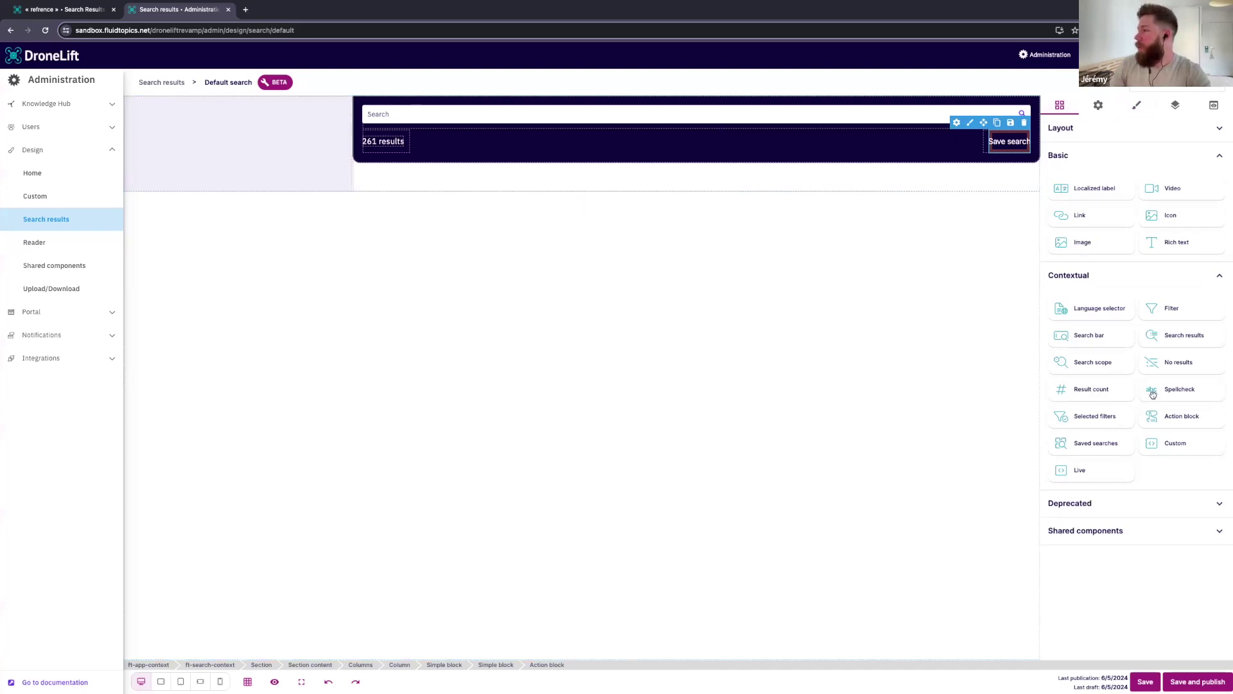
{"action": "left_click_drag", "start_coordinate": [1172, 390], "coordinate": [544, 181]}
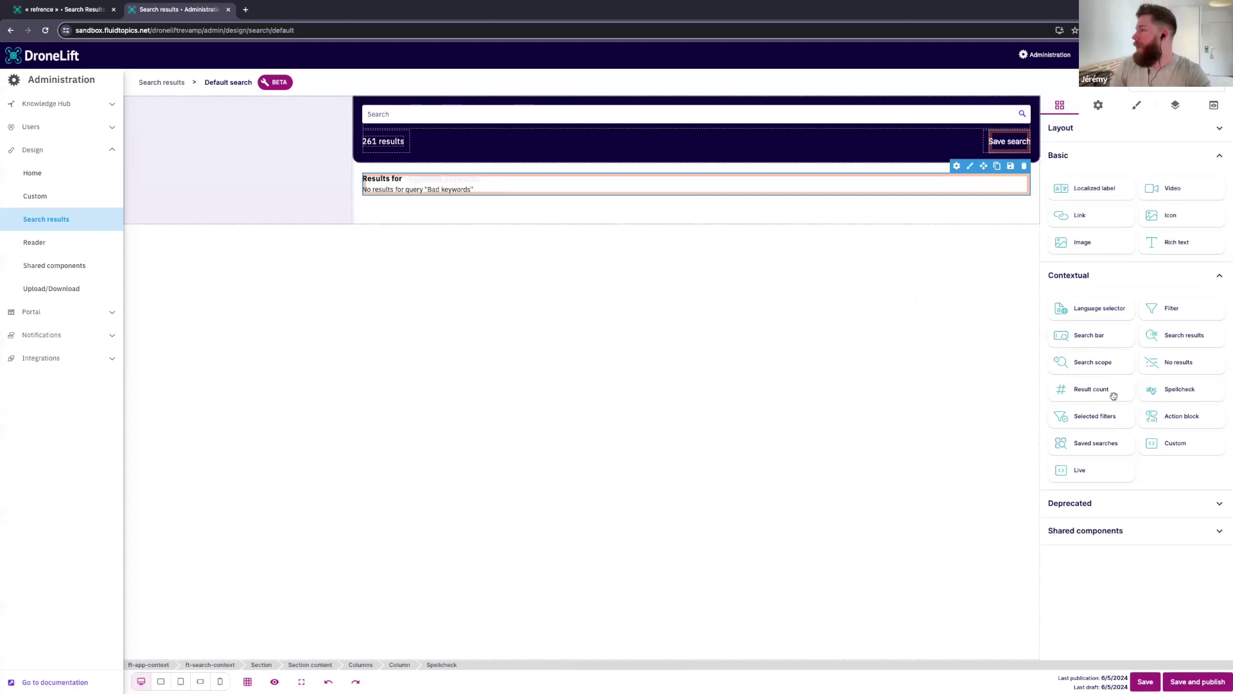
{"action": "left_click_drag", "start_coordinate": [1184, 337], "coordinate": [498, 204]}
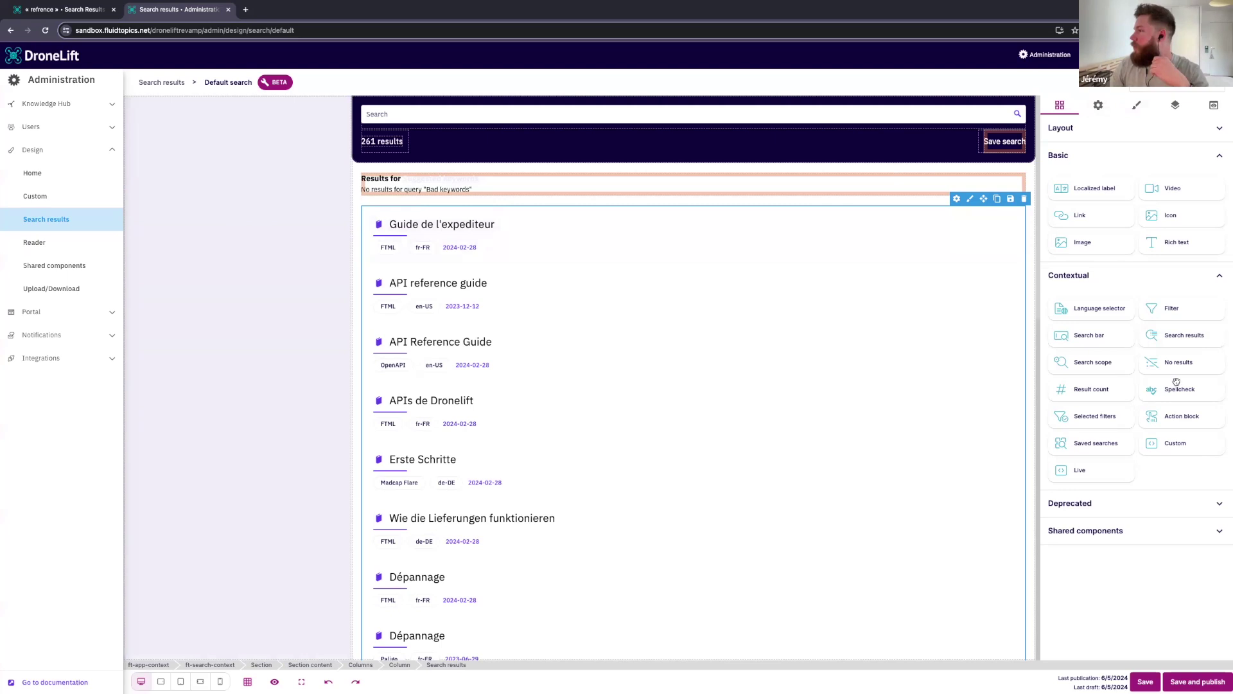
Fill the side column with the Selected filters, Search scope and Language selector components, followed by two Filter components
{"action": "left_click_drag", "start_coordinate": [1115, 419], "coordinate": [290, 168]}
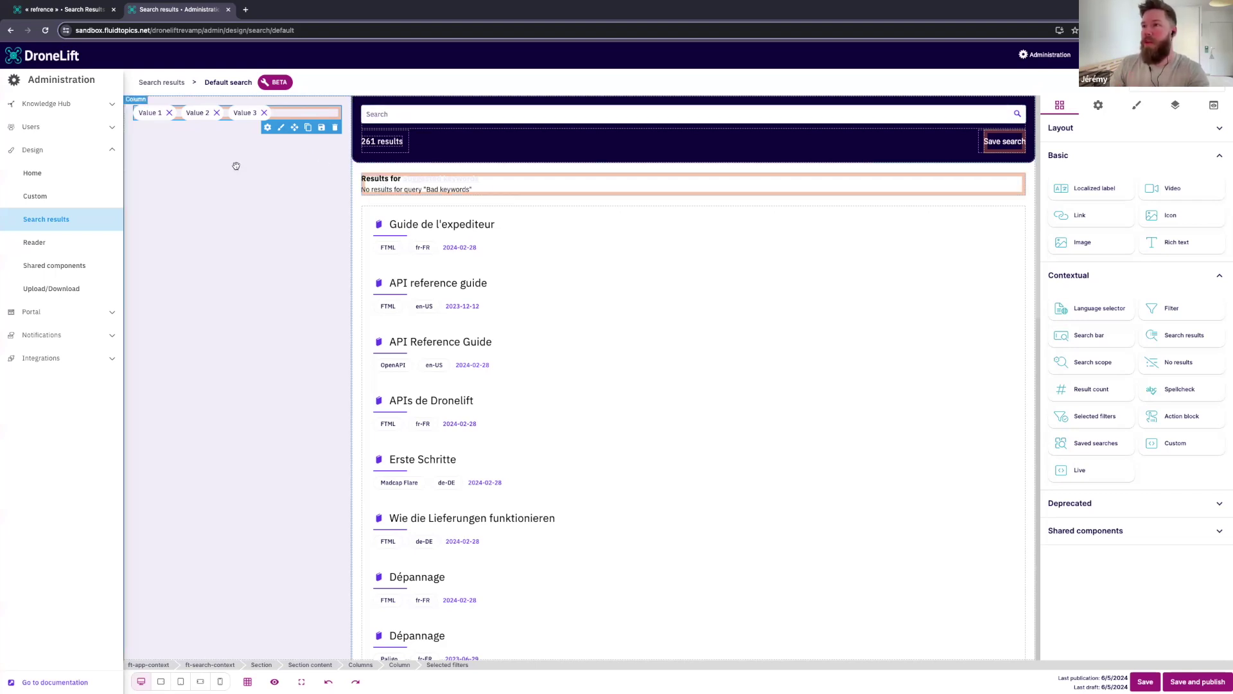
{"action": "left_click", "coordinate": [274, 684]}
{"action": "left_click", "coordinate": [275, 683]}
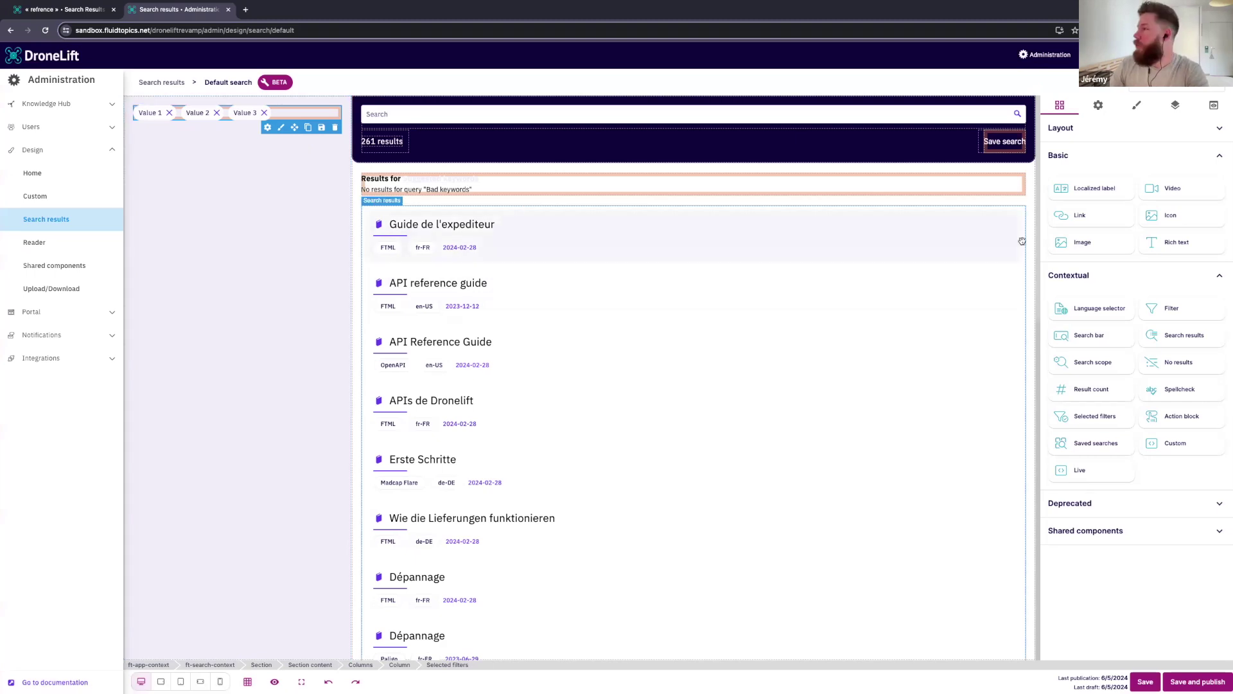
{"action": "left_click_drag", "start_coordinate": [1104, 363], "coordinate": [264, 267]}
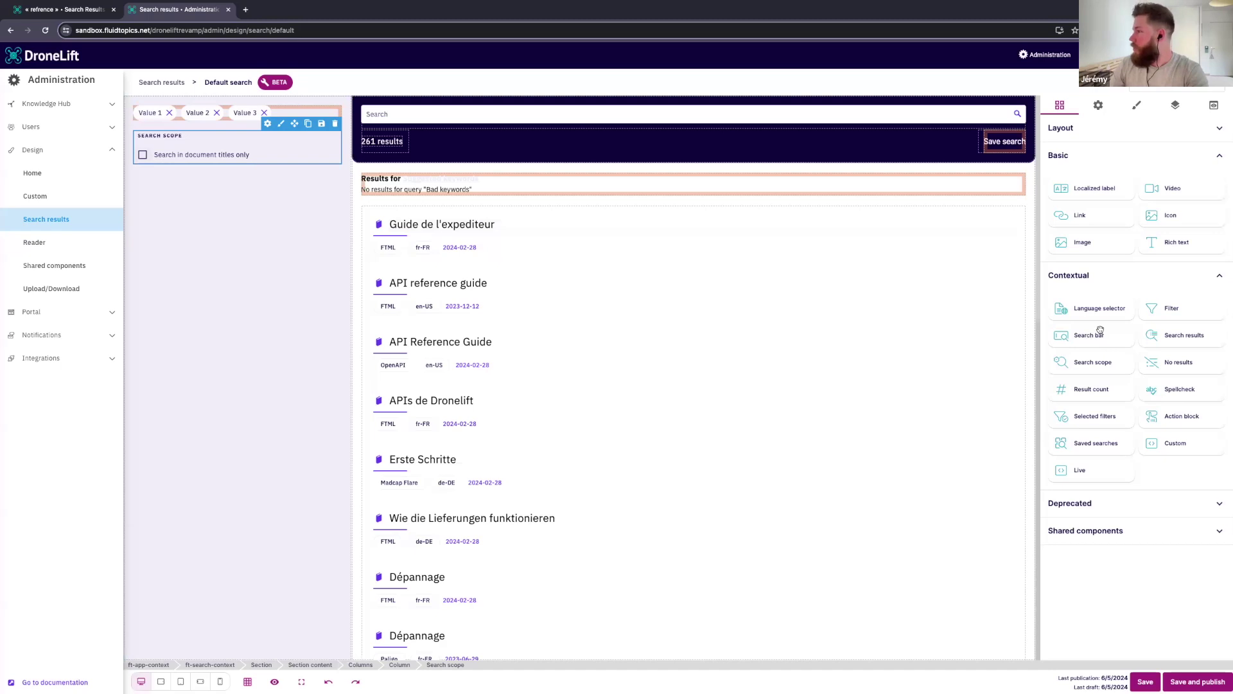
{"action": "left_click_drag", "start_coordinate": [1098, 310], "coordinate": [253, 253]}
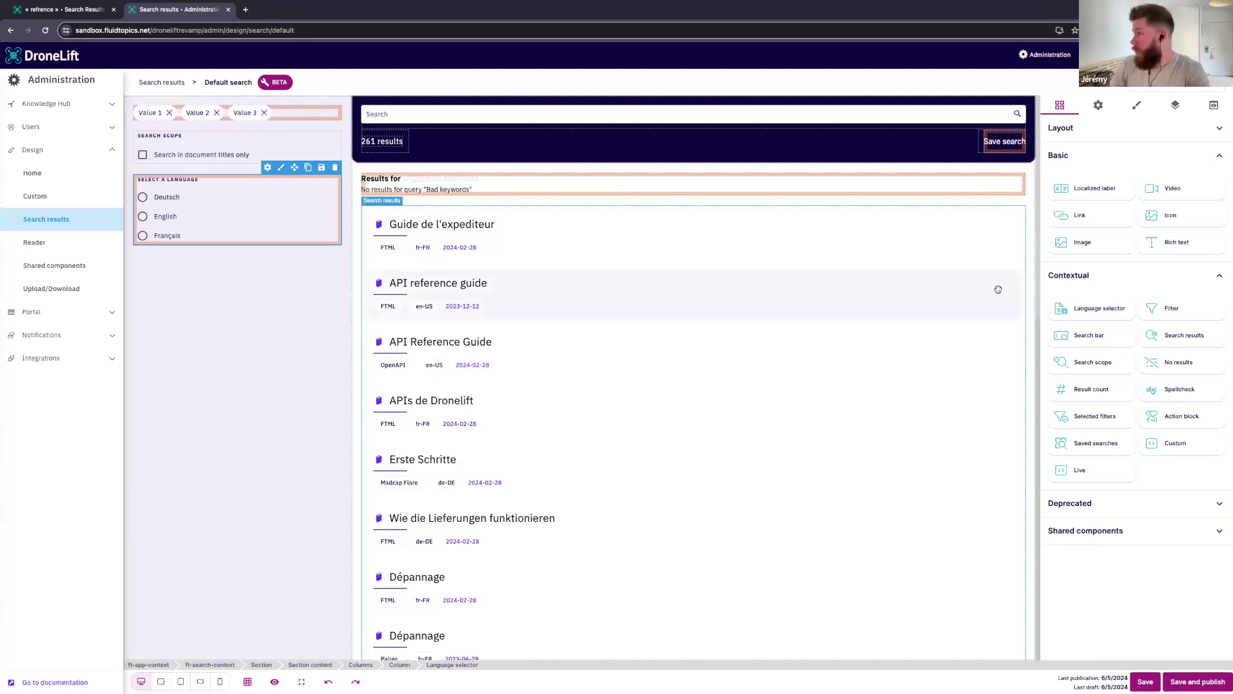
{"action": "left_click_drag", "start_coordinate": [1185, 309], "coordinate": [245, 288]}
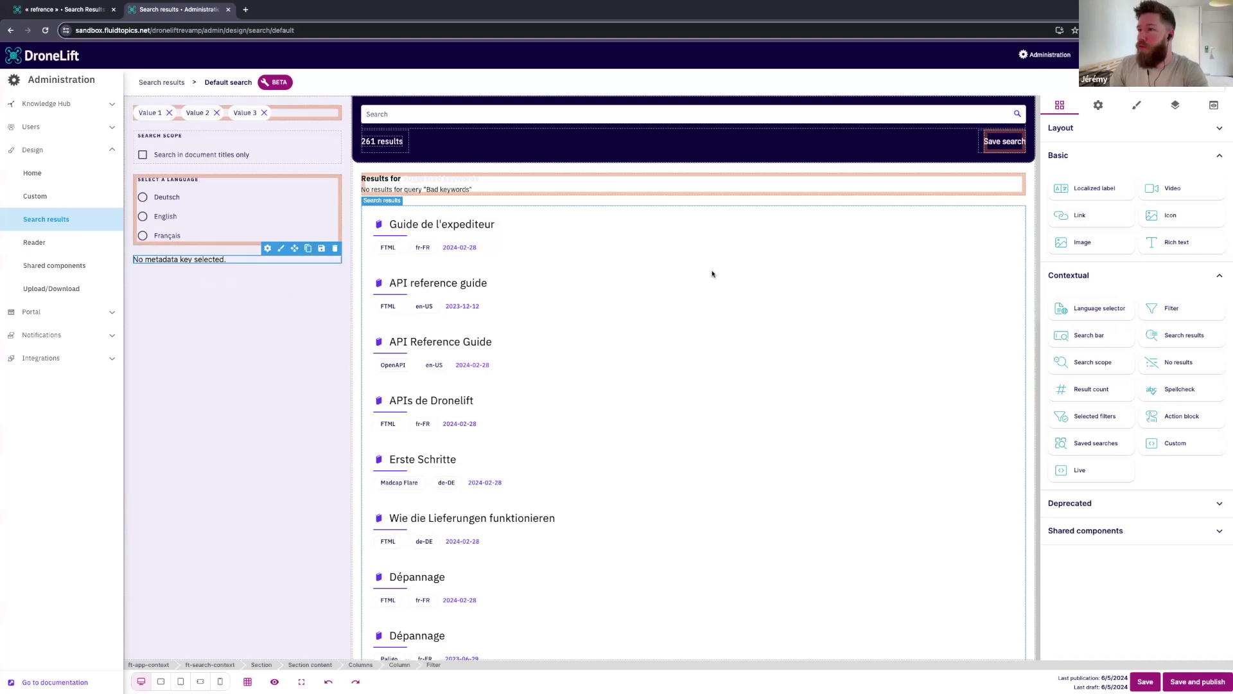
{"action": "left_click_drag", "start_coordinate": [1170, 307], "coordinate": [217, 310]}
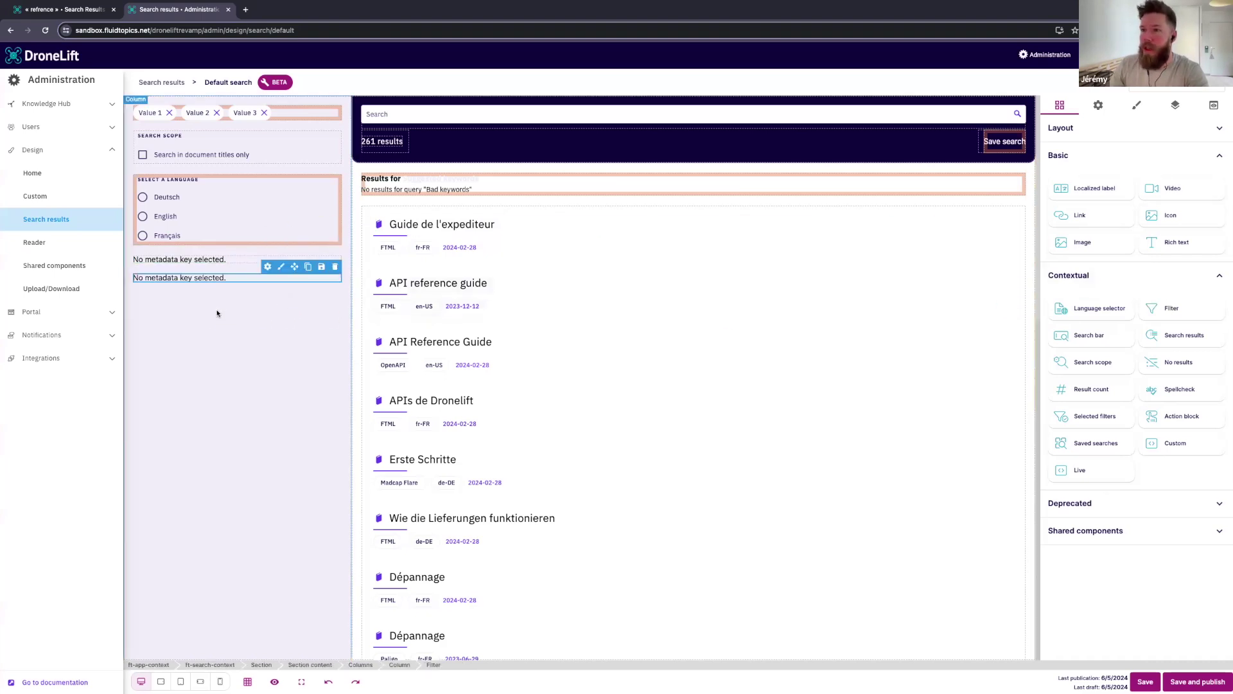
Set the metadata of the first Filter below the language selector to audience_cleaned
{"action": "left_click", "coordinate": [165, 260]}
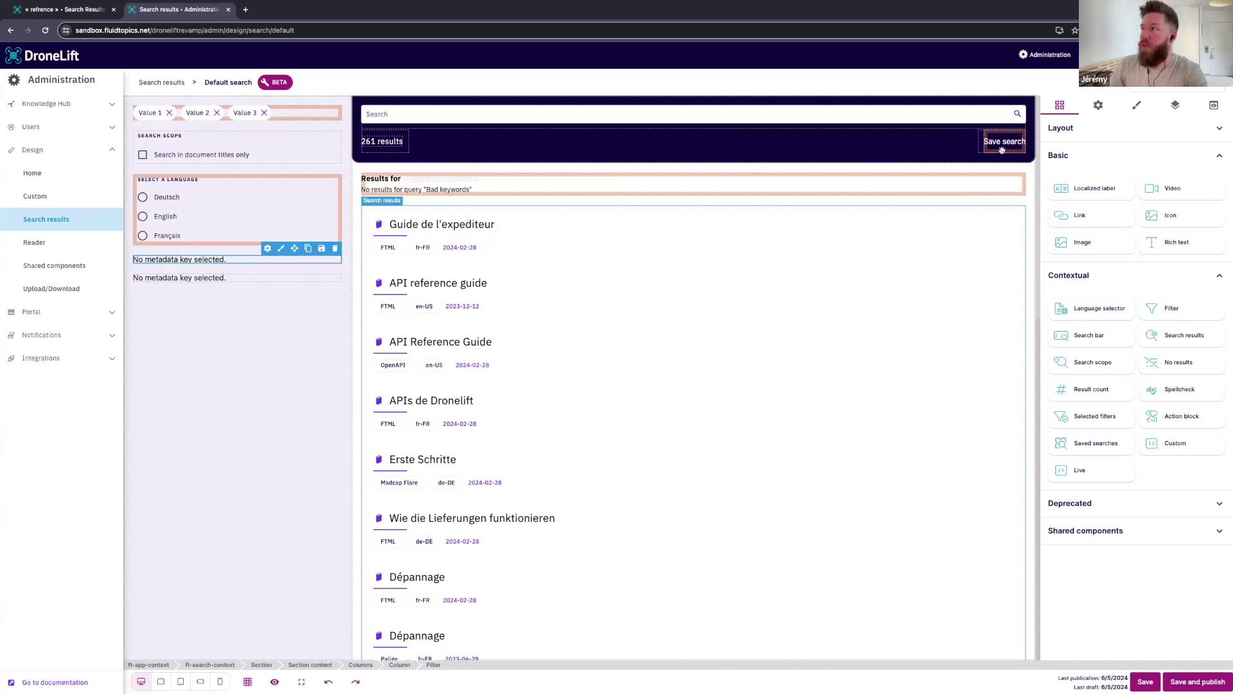
{"action": "left_click", "coordinate": [1099, 106]}
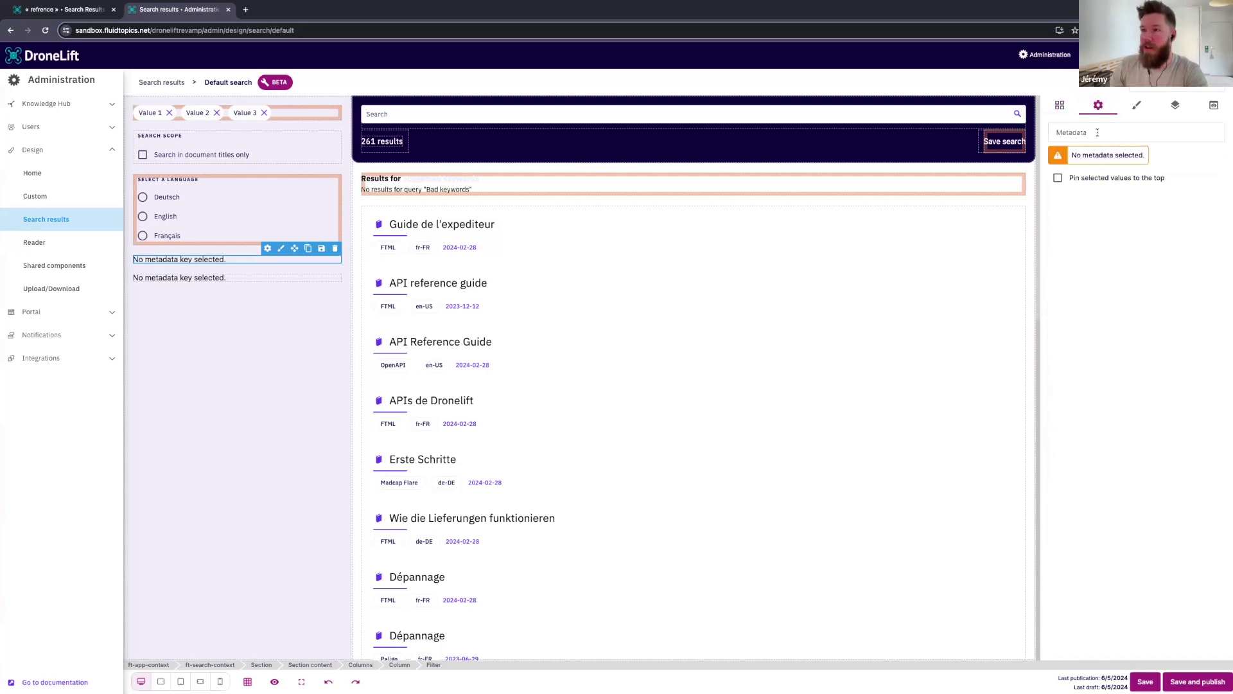
{"action": "left_click", "coordinate": [1097, 133]}
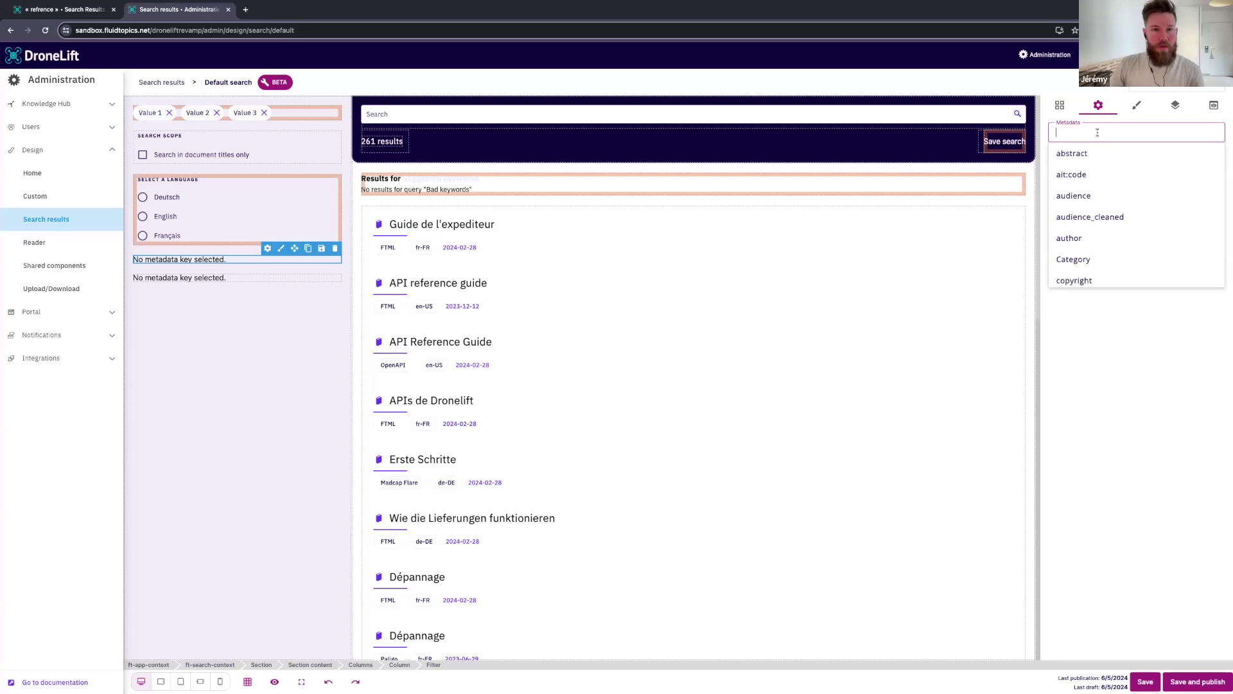
{"action": "type", "text": "audien"}
{"action": "key", "text": "Down"}
{"action": "key", "text": "Down"}
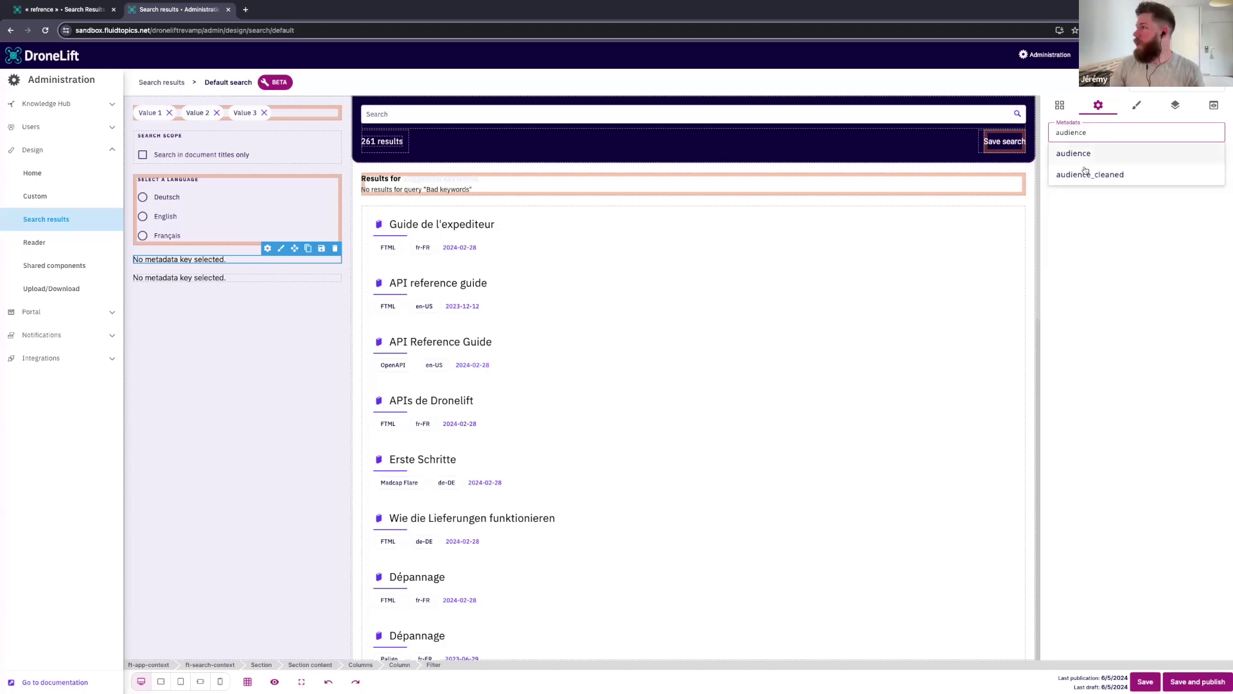
{"action": "key", "text": "Return"}
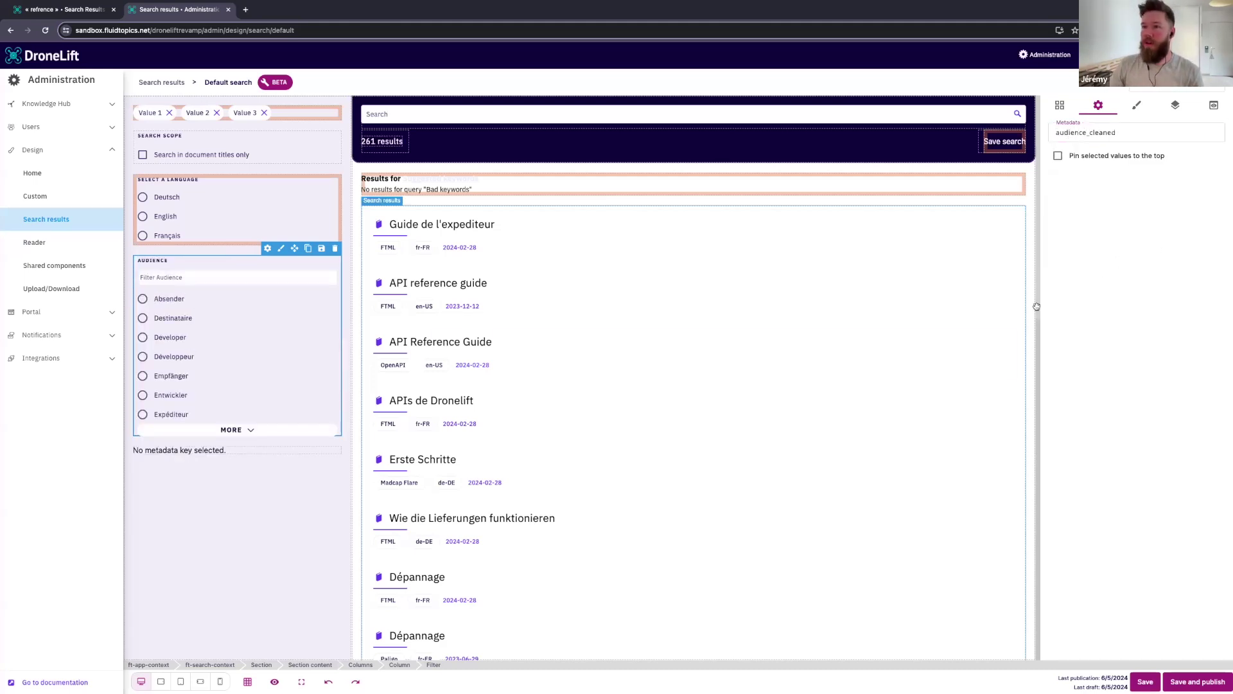
Set the metadata of the second Filter, at the end of the side column, to drone_type_cleaned
{"action": "left_click", "coordinate": [242, 452]}
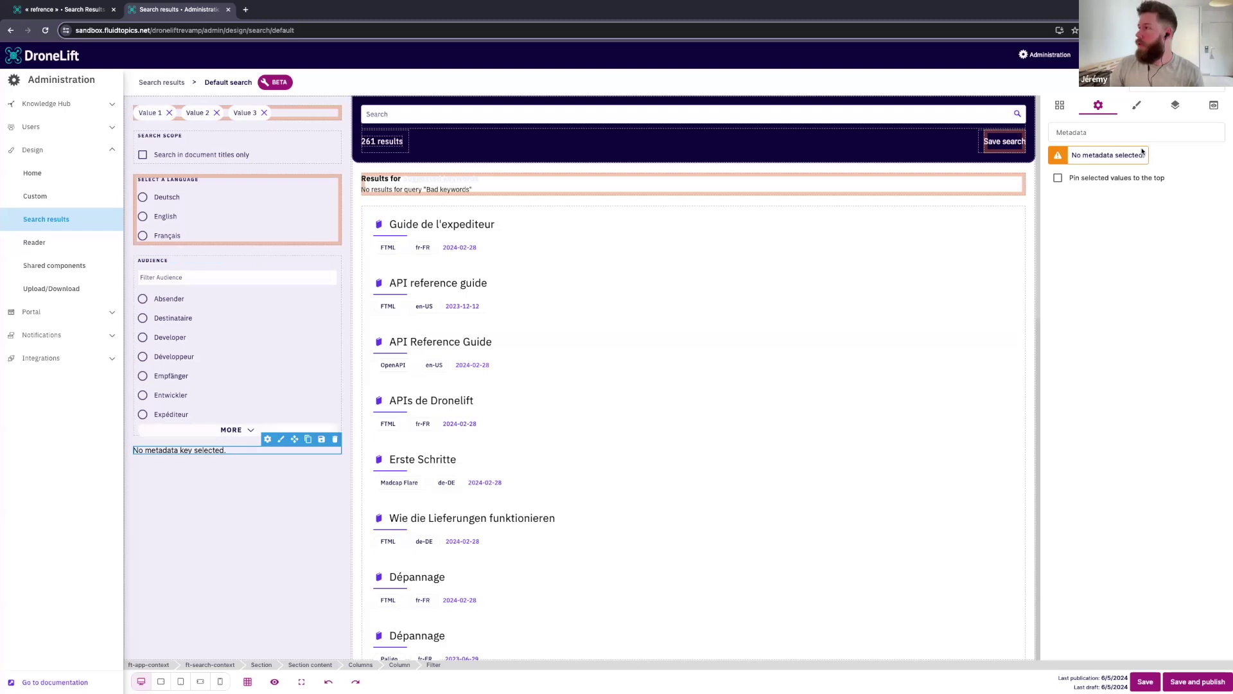
{"action": "left_click", "coordinate": [1098, 129]}
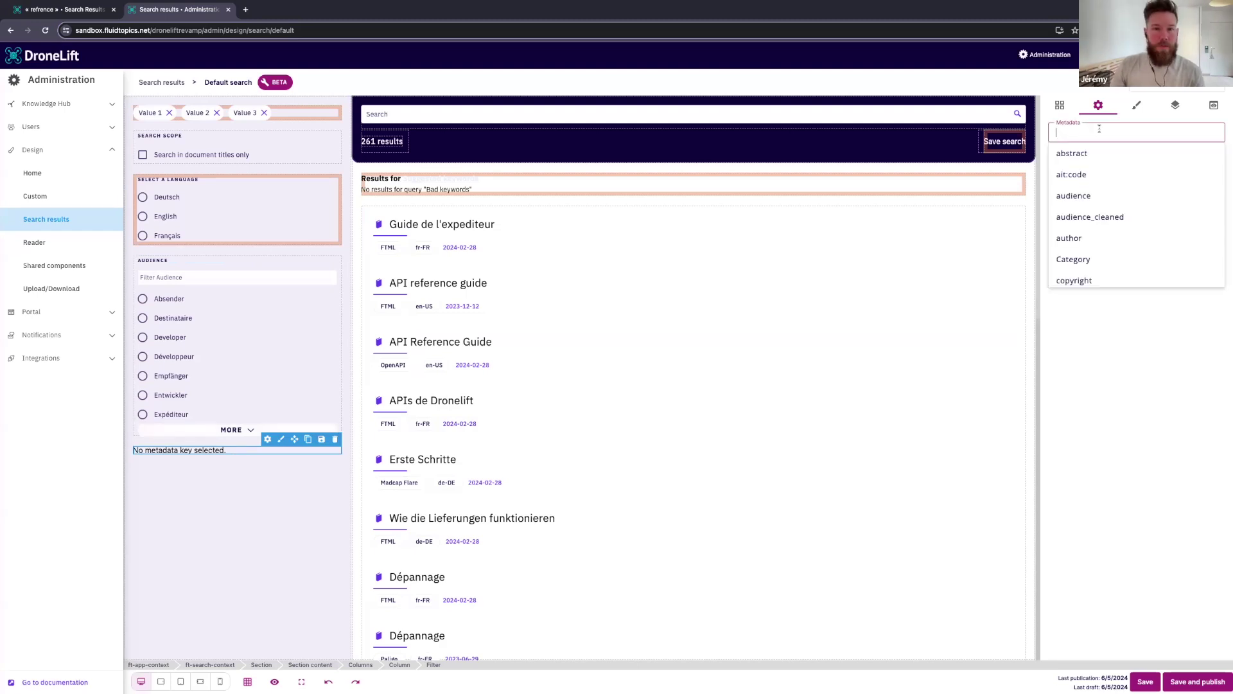
{"action": "type", "text": "drone"}
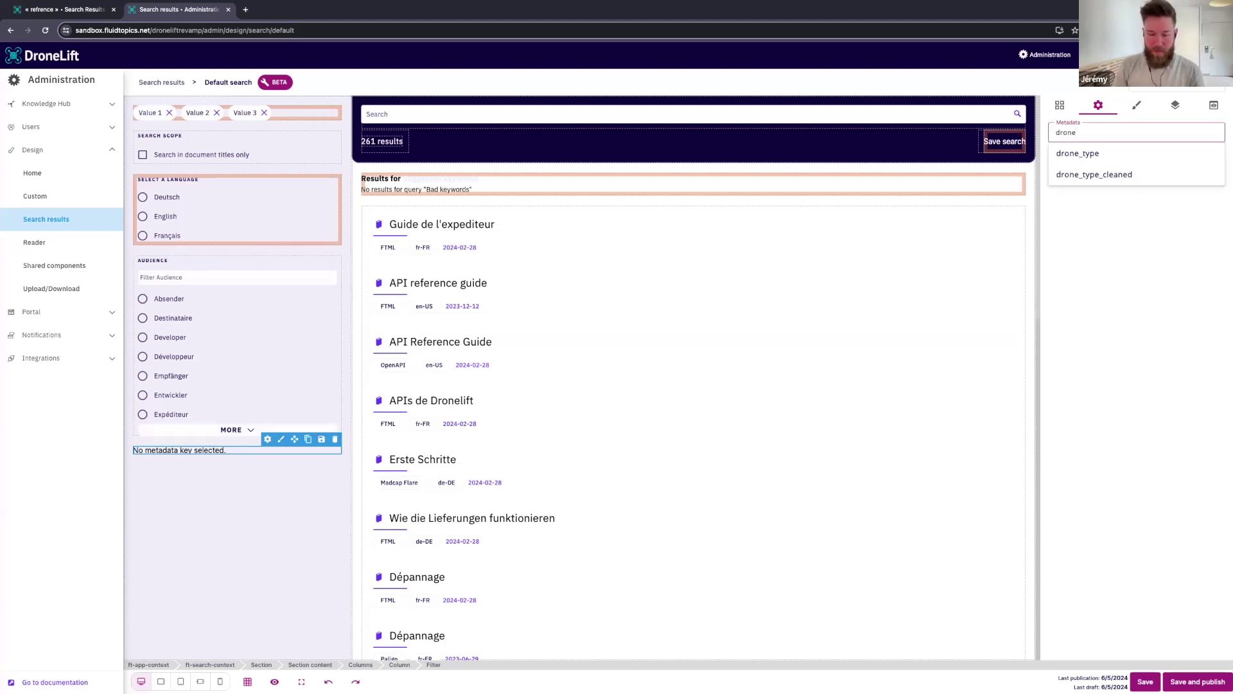
{"action": "left_click", "coordinate": [1099, 174]}
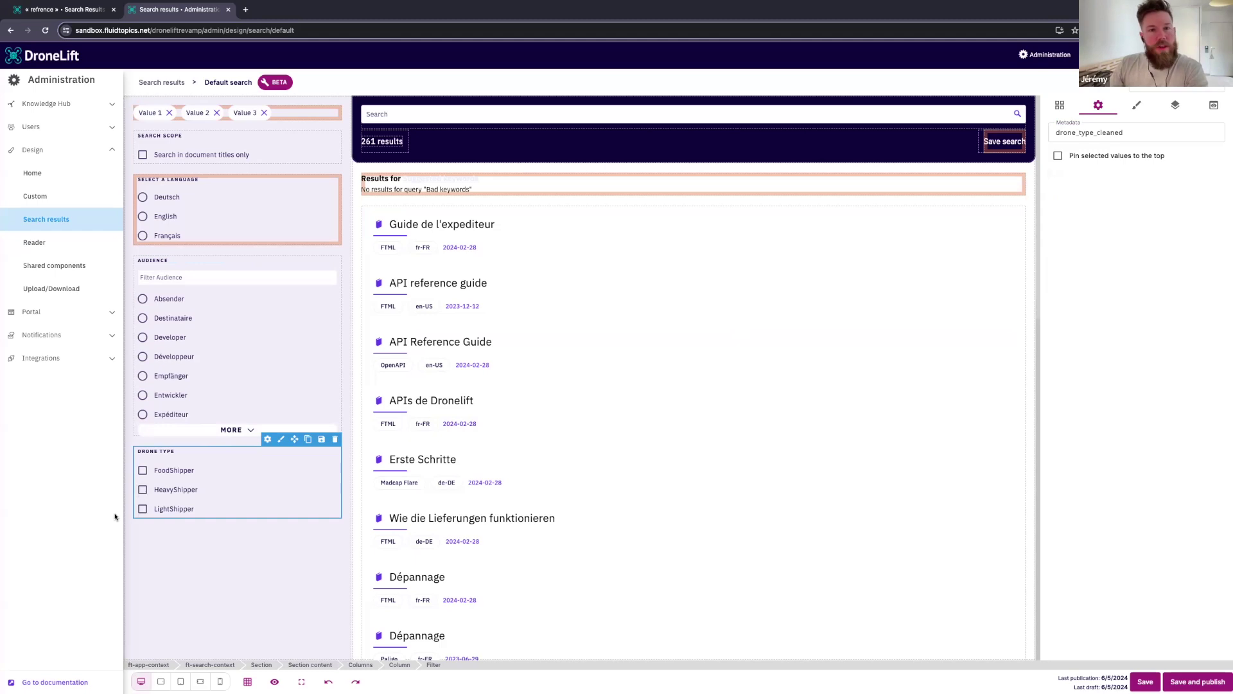
Add the Saved searches component to the side column below the drone type filter
{"action": "left_click", "coordinate": [1060, 105]}
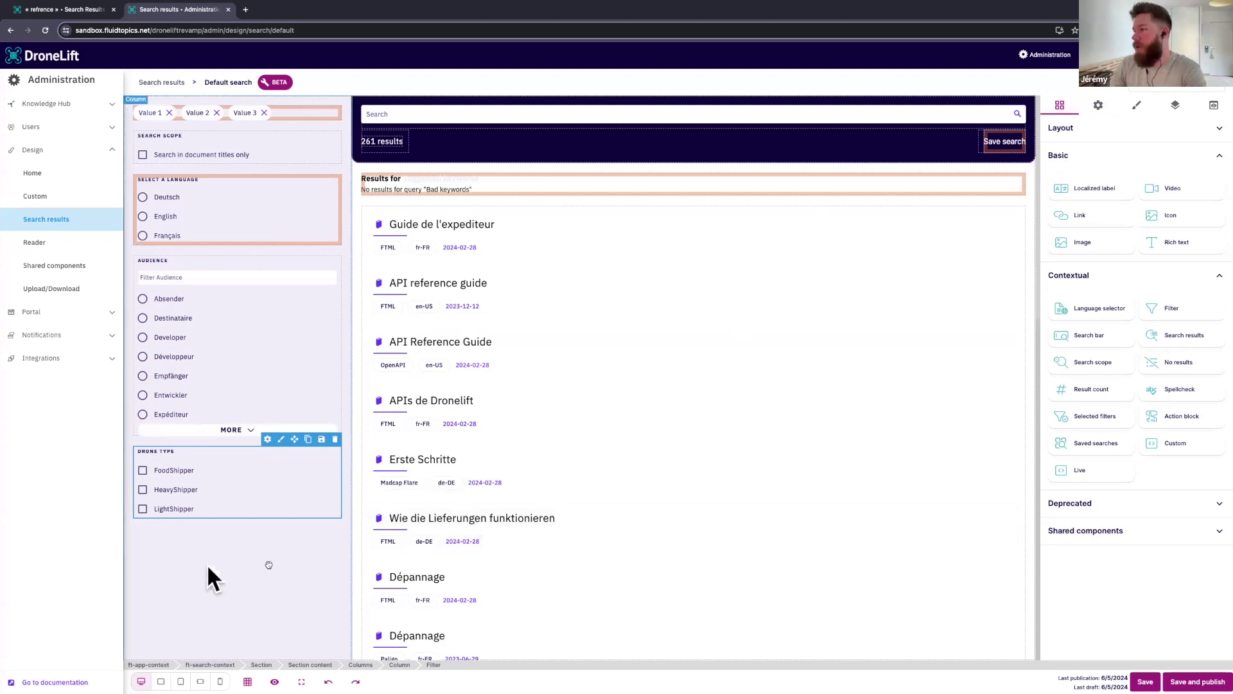
{"action": "left_click_drag", "start_coordinate": [1096, 443], "coordinate": [231, 549]}
{"action": "scroll", "coordinate": [231, 548], "scroll_direction": "down", "scroll_amount": 2}
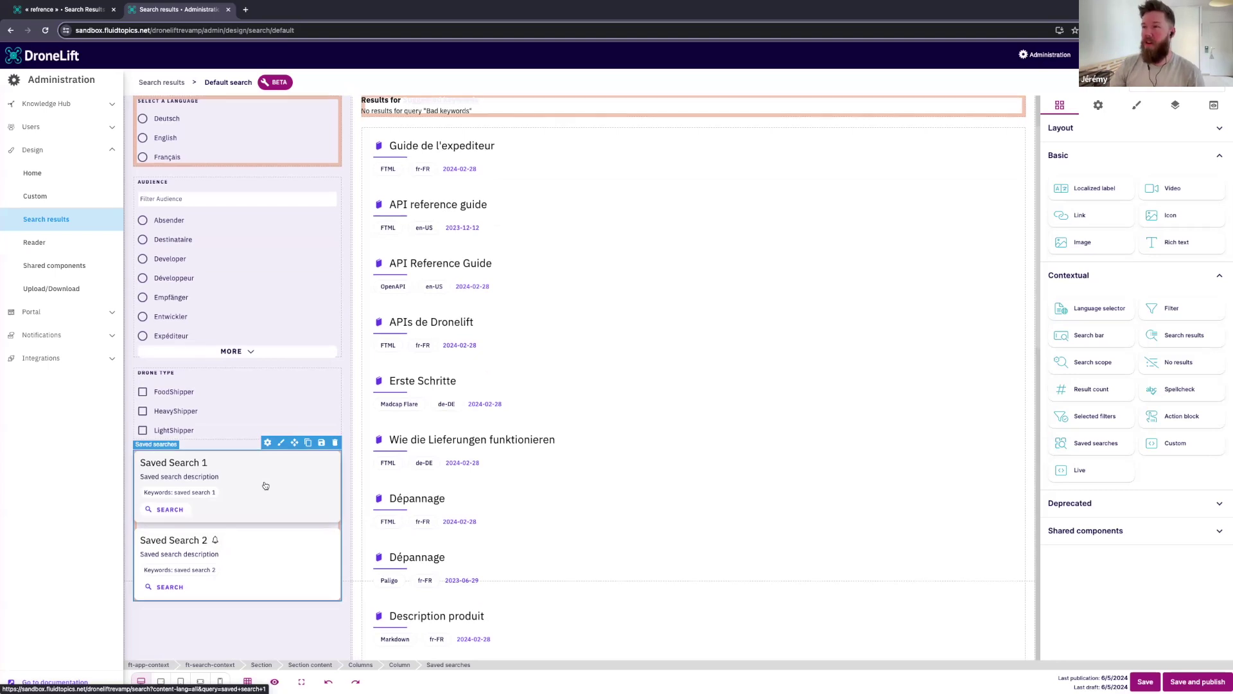
{"action": "scroll", "coordinate": [265, 485], "scroll_direction": "up", "scroll_amount": 1}
{"action": "scroll", "coordinate": [237, 514], "scroll_direction": "down", "scroll_amount": 1}
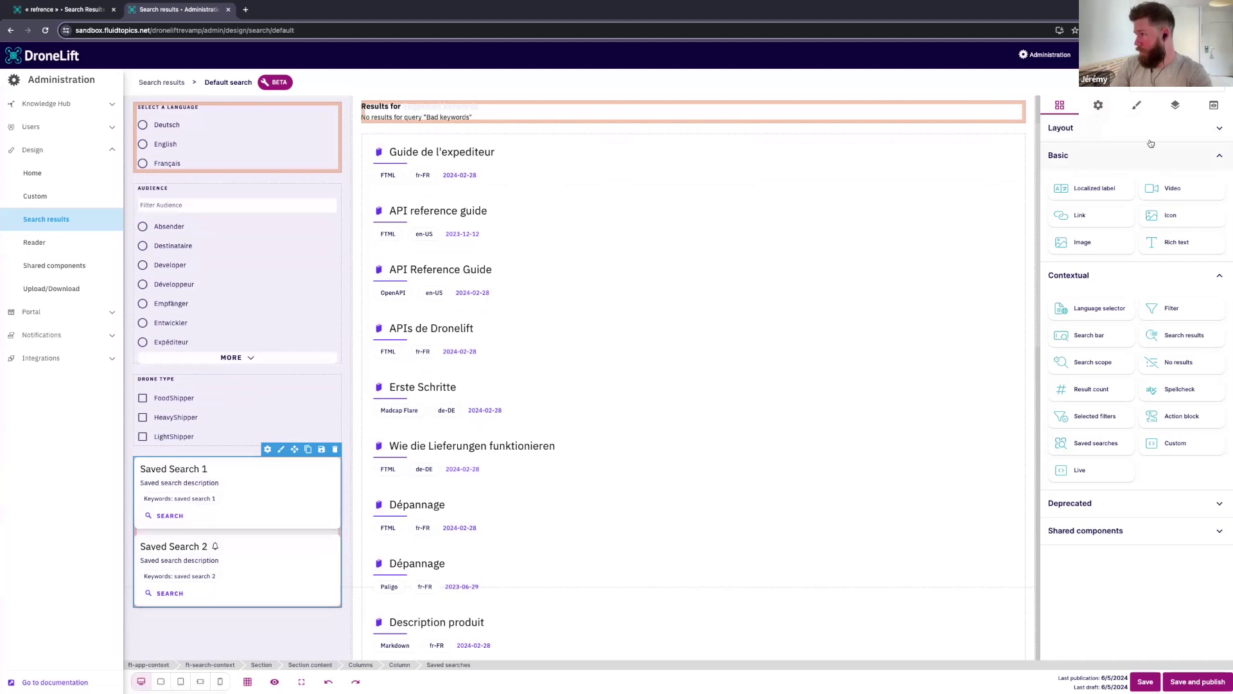
Insert a Collapsible layout block between the drone type filter and the Saved searches component
{"action": "left_click", "coordinate": [1084, 157]}
{"action": "left_click", "coordinate": [1083, 129]}
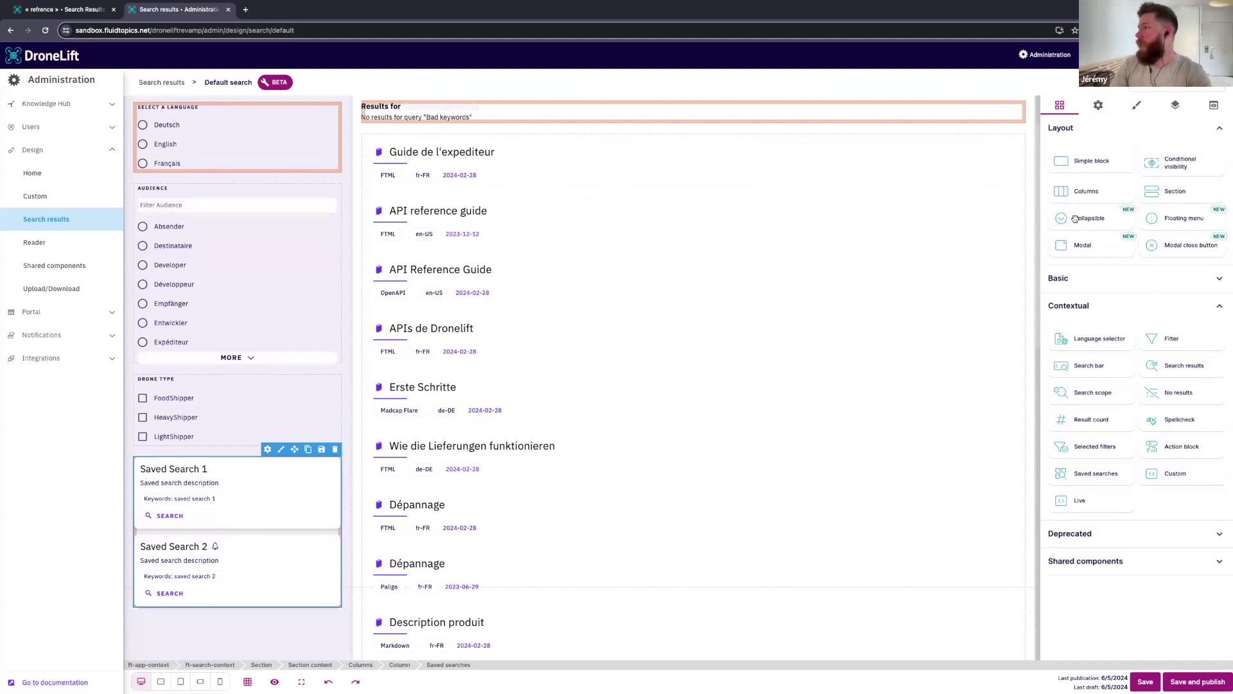
{"action": "left_click_drag", "start_coordinate": [942, 249], "coordinate": [226, 459]}
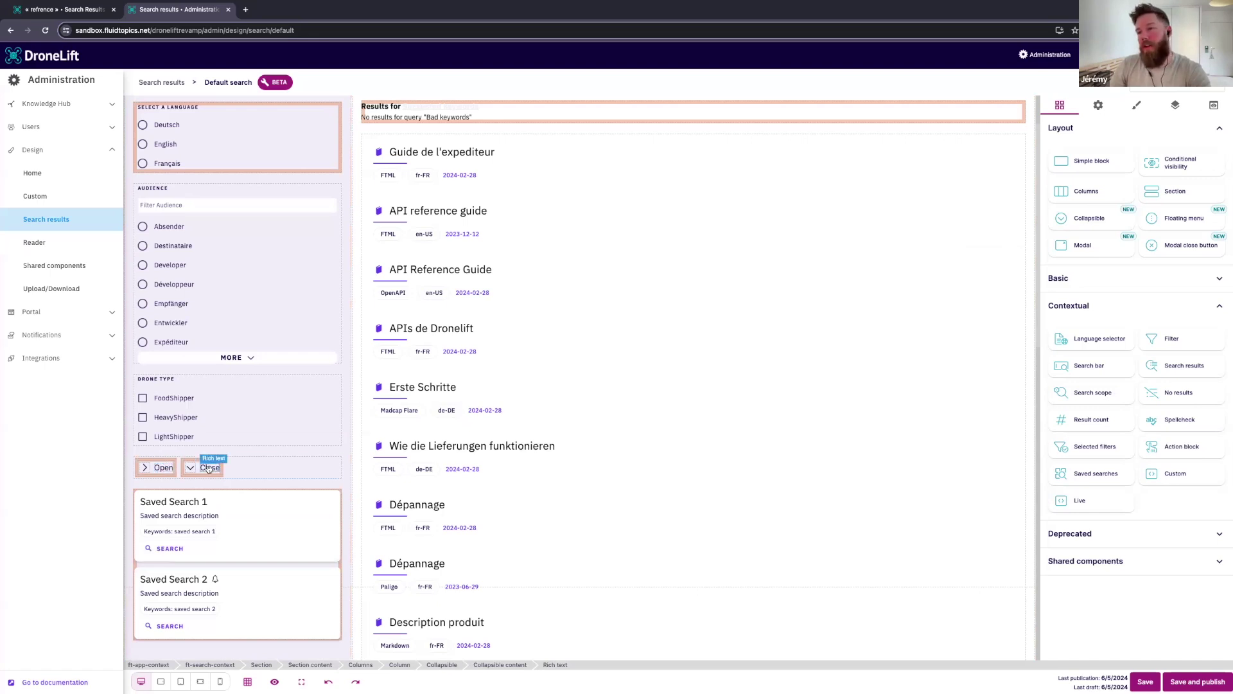
Replace the Collapsible's open trigger text with "Show saved searches" and copy that text for reuse
{"action": "double_click", "coordinate": [164, 467]}
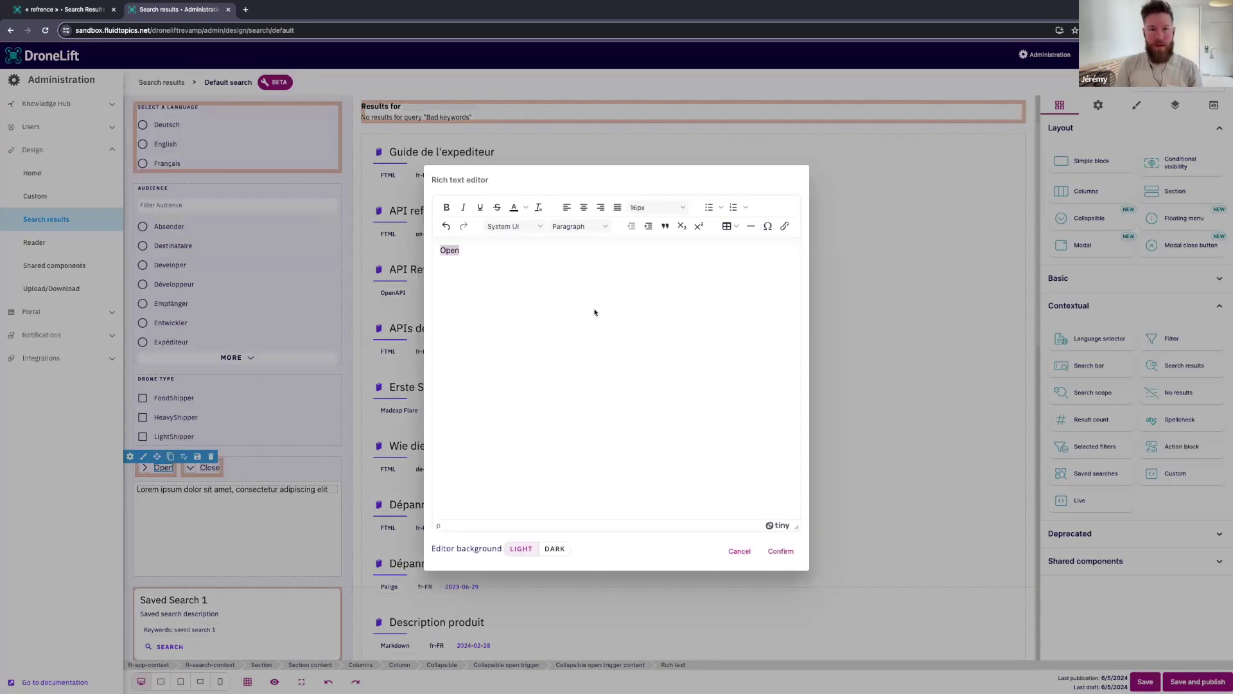
{"action": "type", "text": "Show save"}
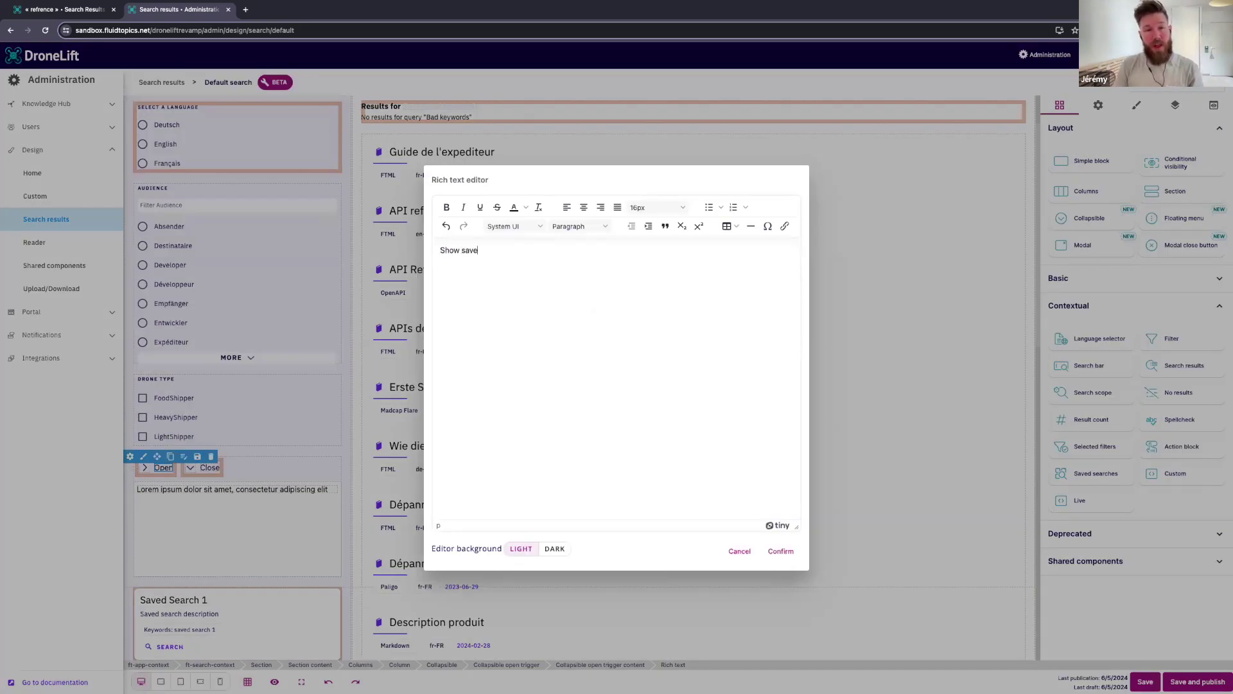
{"action": "type", "text": "d searches"}
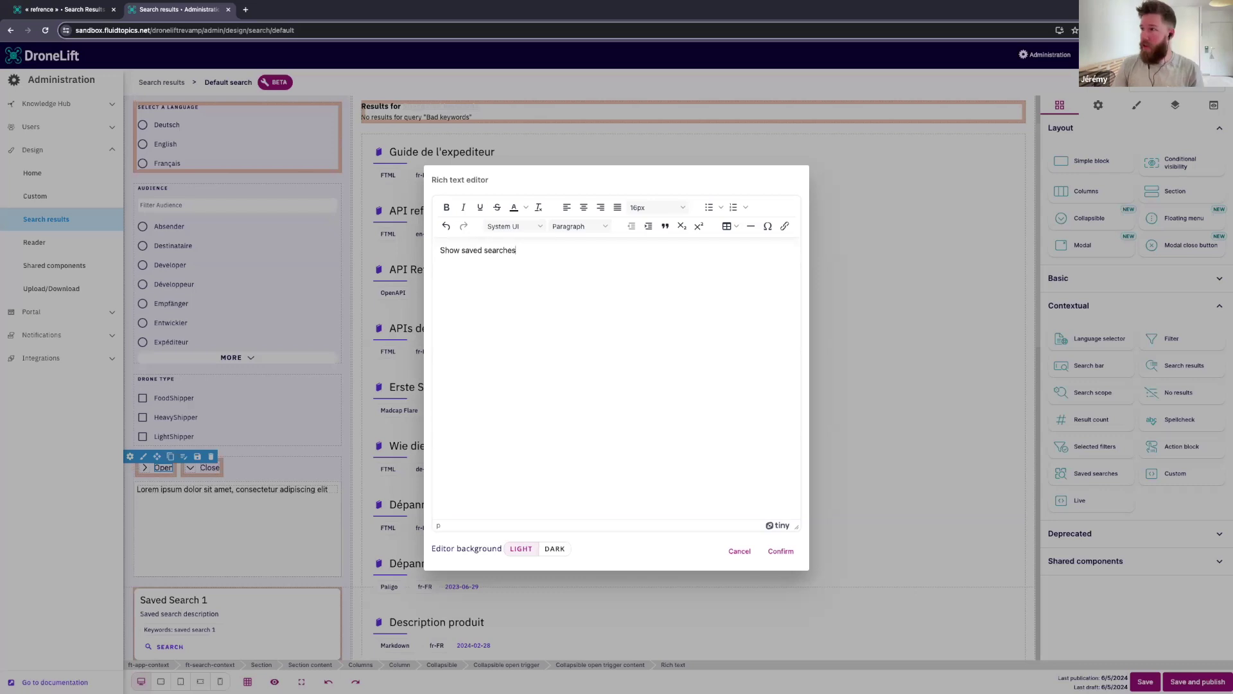
{"action": "key", "text": "ctrl+a"}
{"action": "key", "text": "ctrl+c"}
{"action": "left_click", "coordinate": [781, 551]}
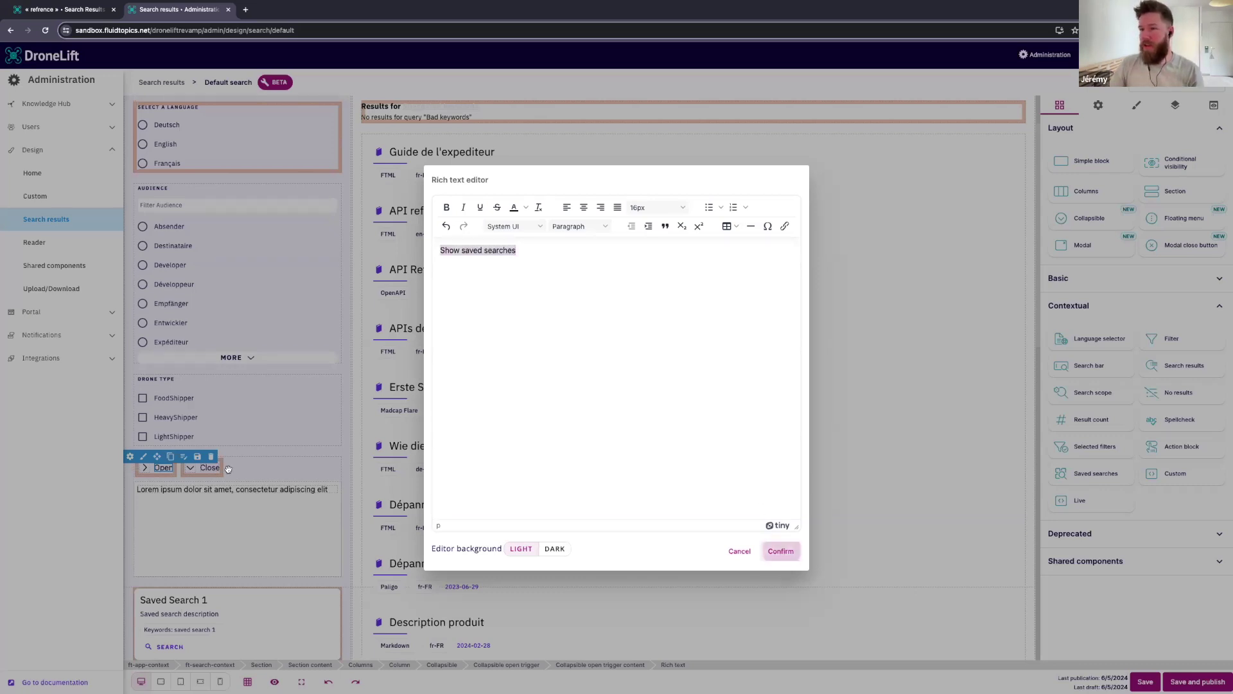
Replace the Collapsible's close trigger text with "Hide saved searches", reusing the copied label
{"action": "left_click", "coordinate": [266, 473]}
{"action": "double_click", "coordinate": [266, 474]}
{"action": "key", "text": "ctrl+a"}
{"action": "key", "text": "ctrl+v"}
{"action": "double_click", "coordinate": [453, 250]}
{"action": "type", "text": "Hide"}
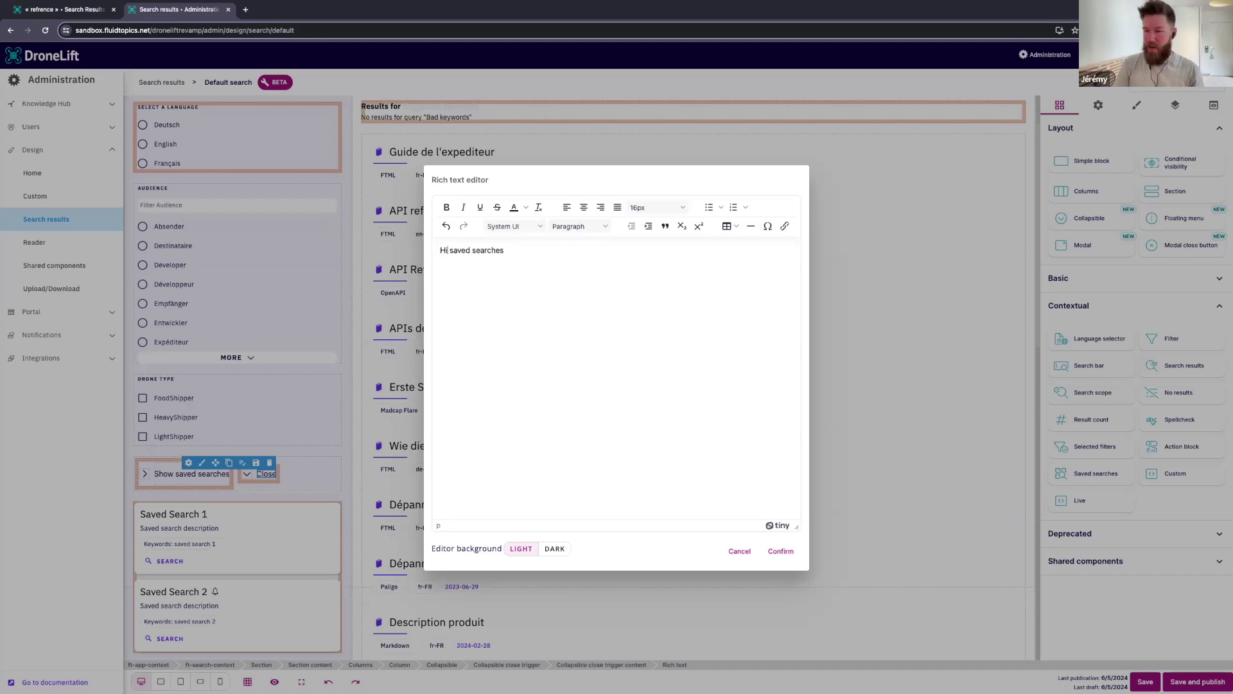
{"action": "left_click", "coordinate": [781, 551]}
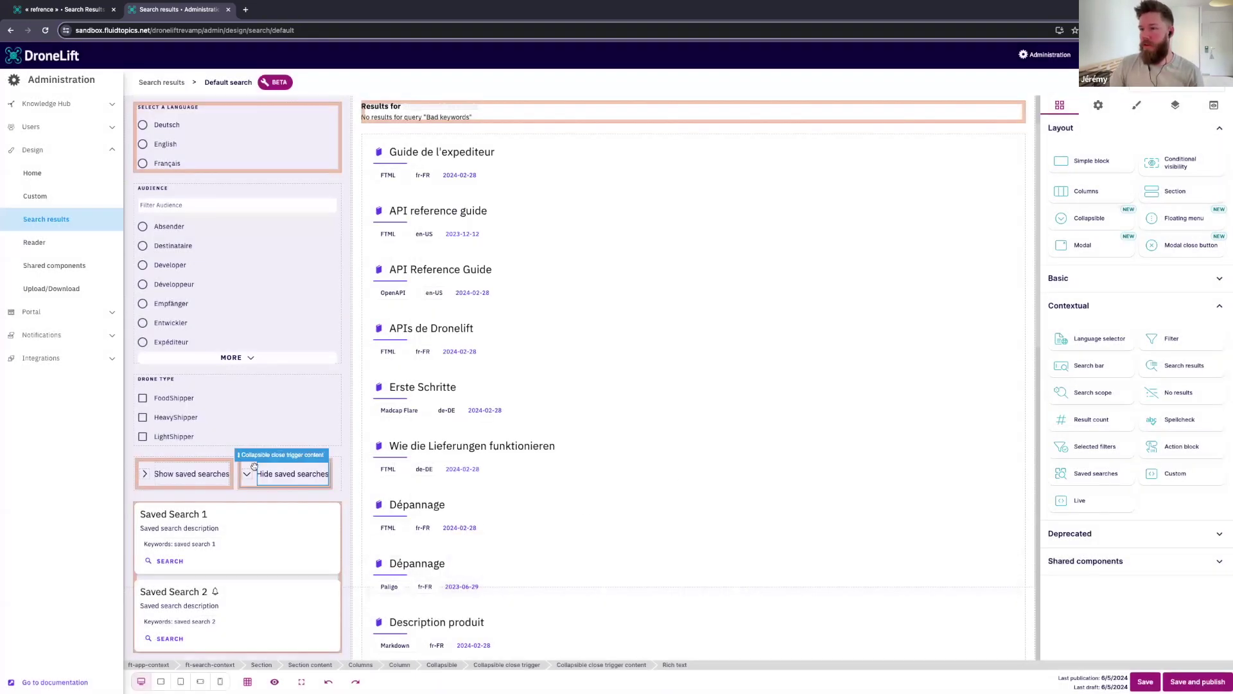
Move the Saved searches component into the Collapsible's content and delete the placeholder lorem ipsum text there
{"action": "left_click", "coordinate": [144, 474]}
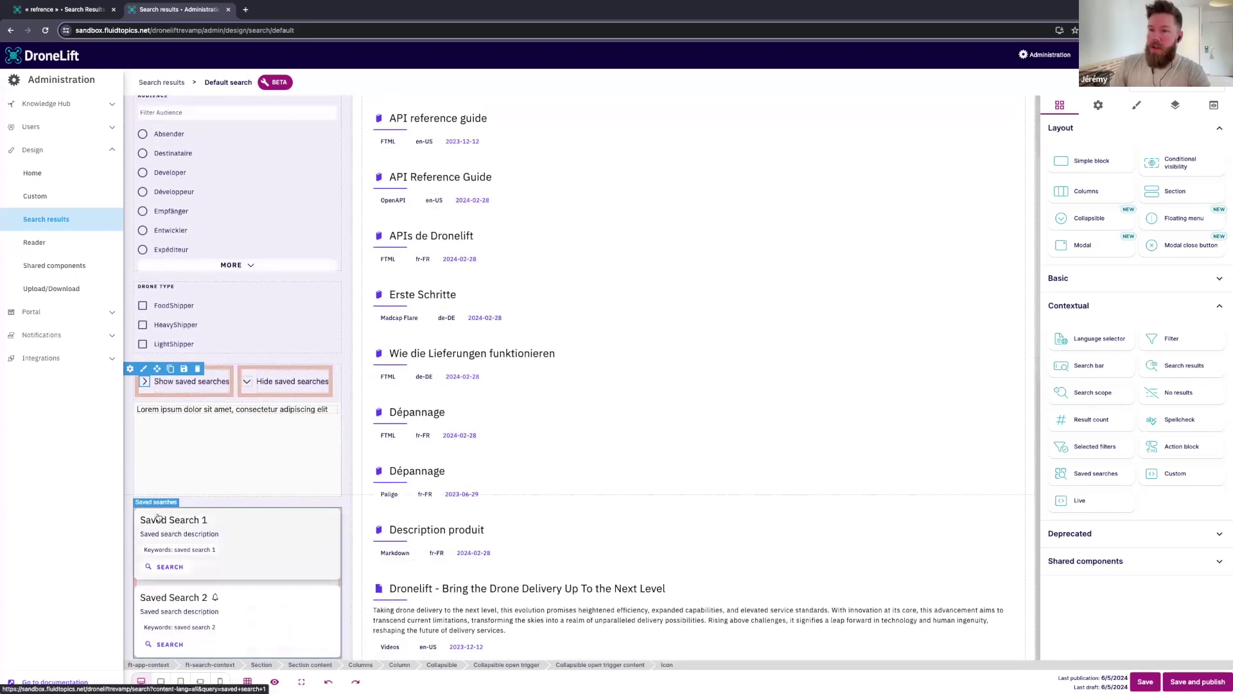
{"action": "left_click_drag", "start_coordinate": [167, 526], "coordinate": [194, 452]}
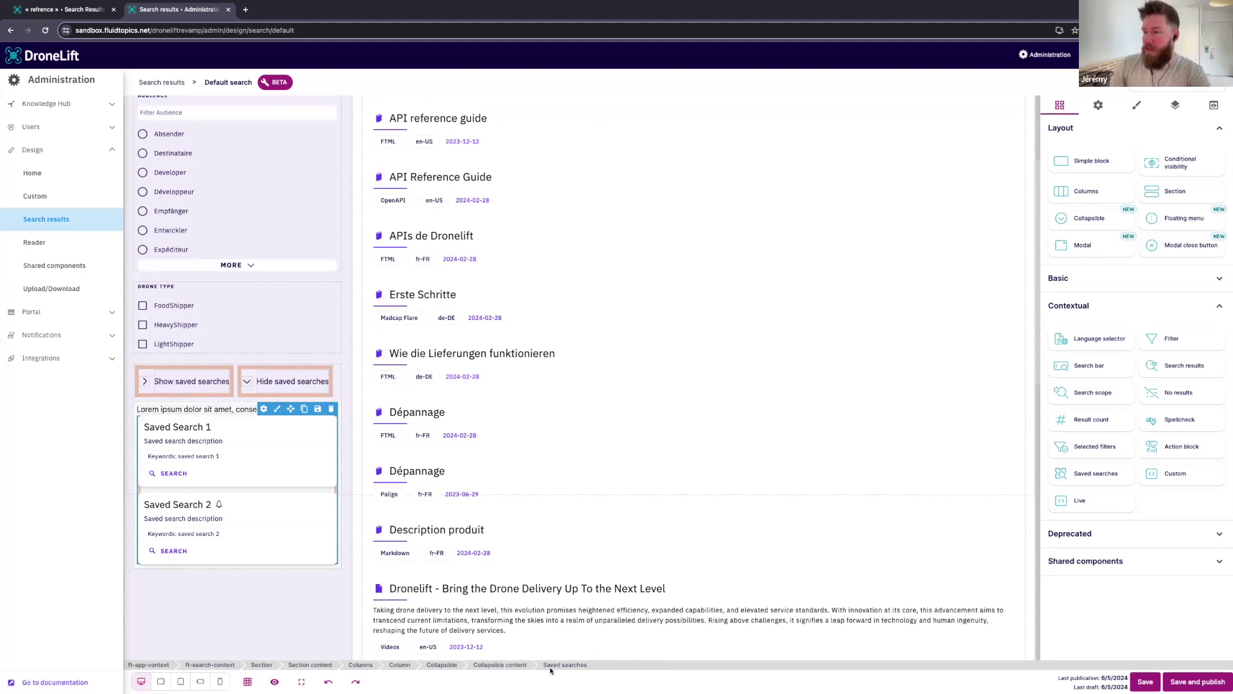
{"action": "left_click", "coordinate": [203, 410]}
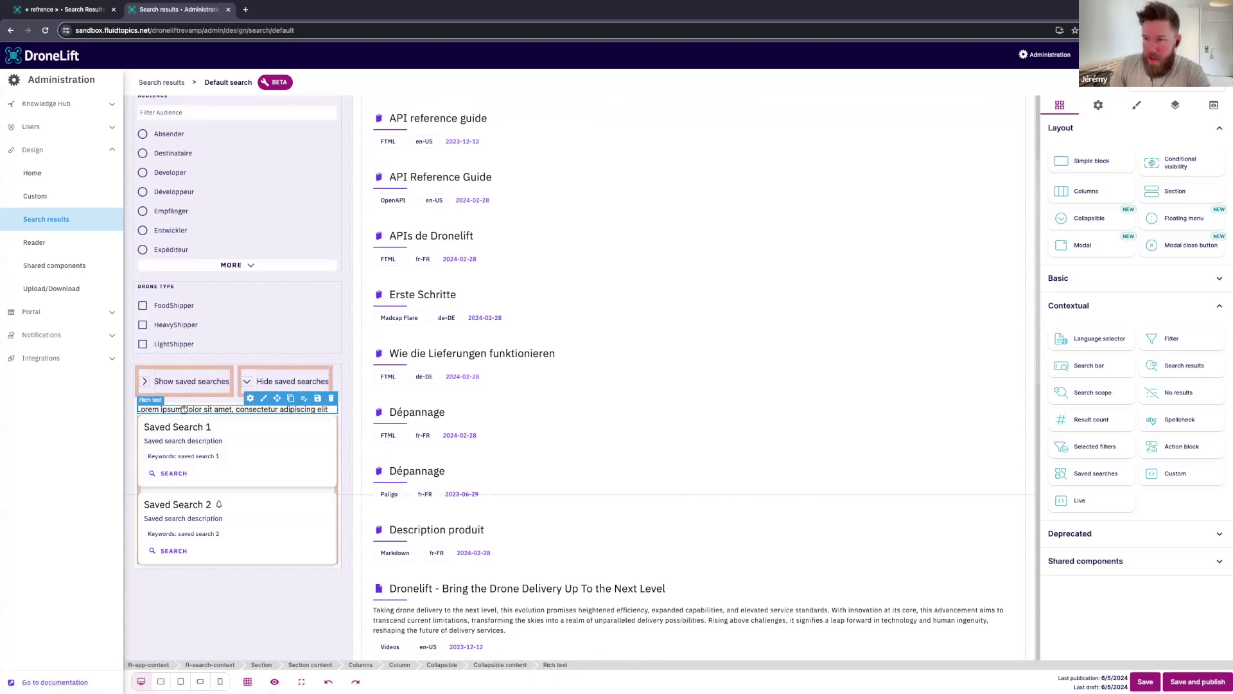
{"action": "left_click", "coordinate": [333, 399]}
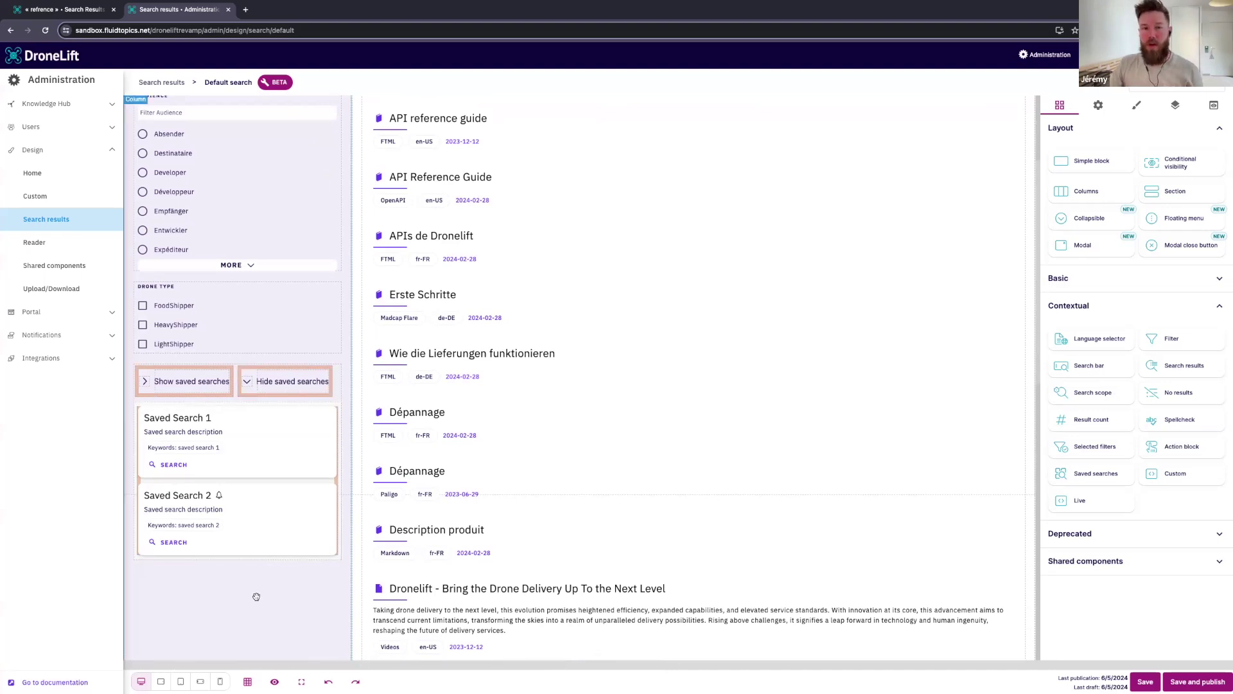
Save and publish the designed page, and test the Show saved searches toggle on the reloaded live search page
{"action": "left_click", "coordinate": [1197, 681]}
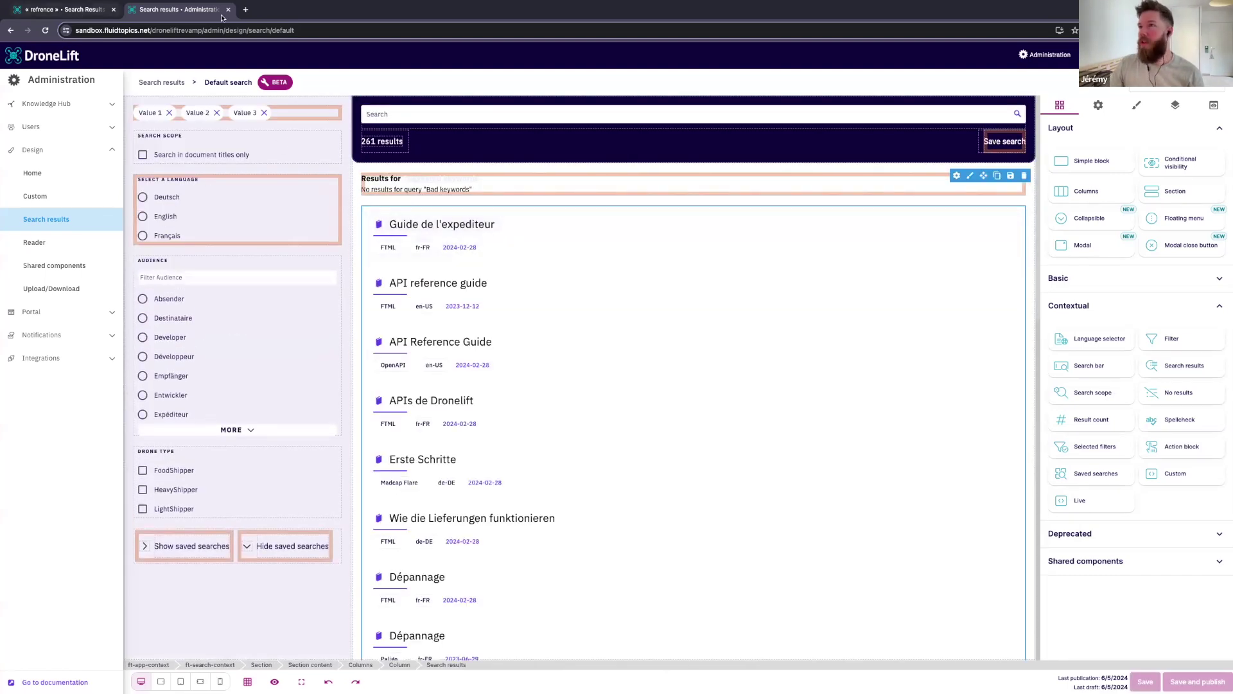
{"action": "left_click", "coordinate": [95, 14]}
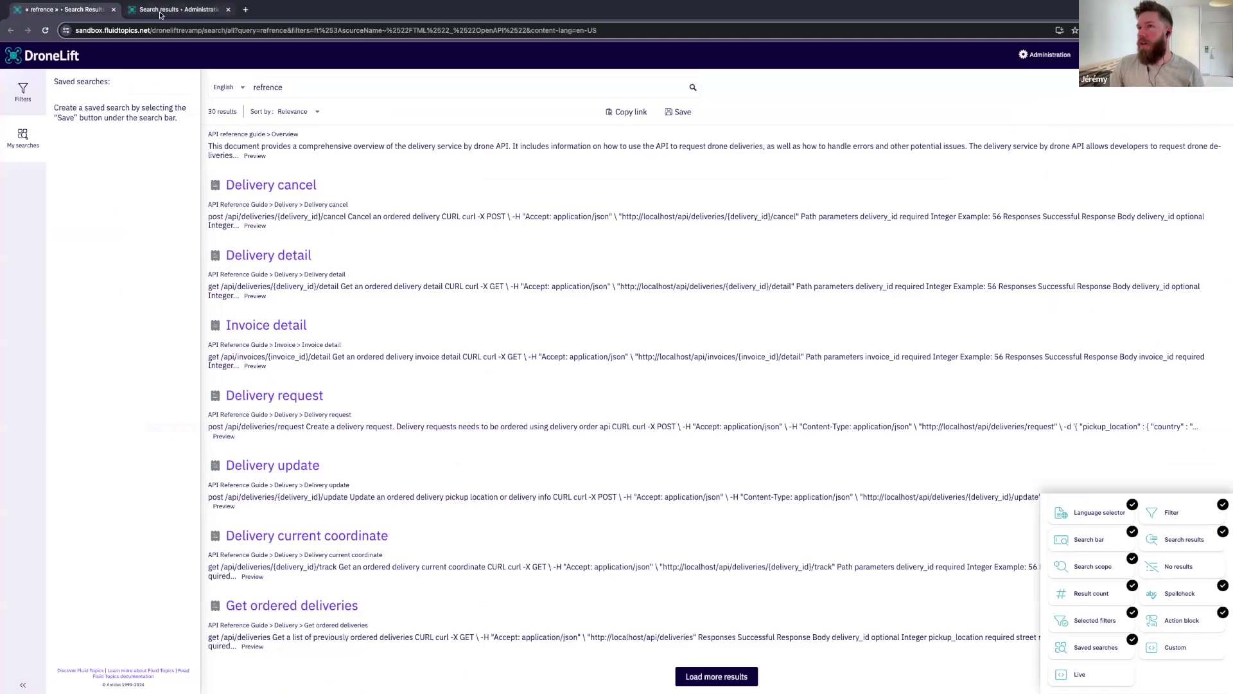
{"action": "key", "text": "super+r"}
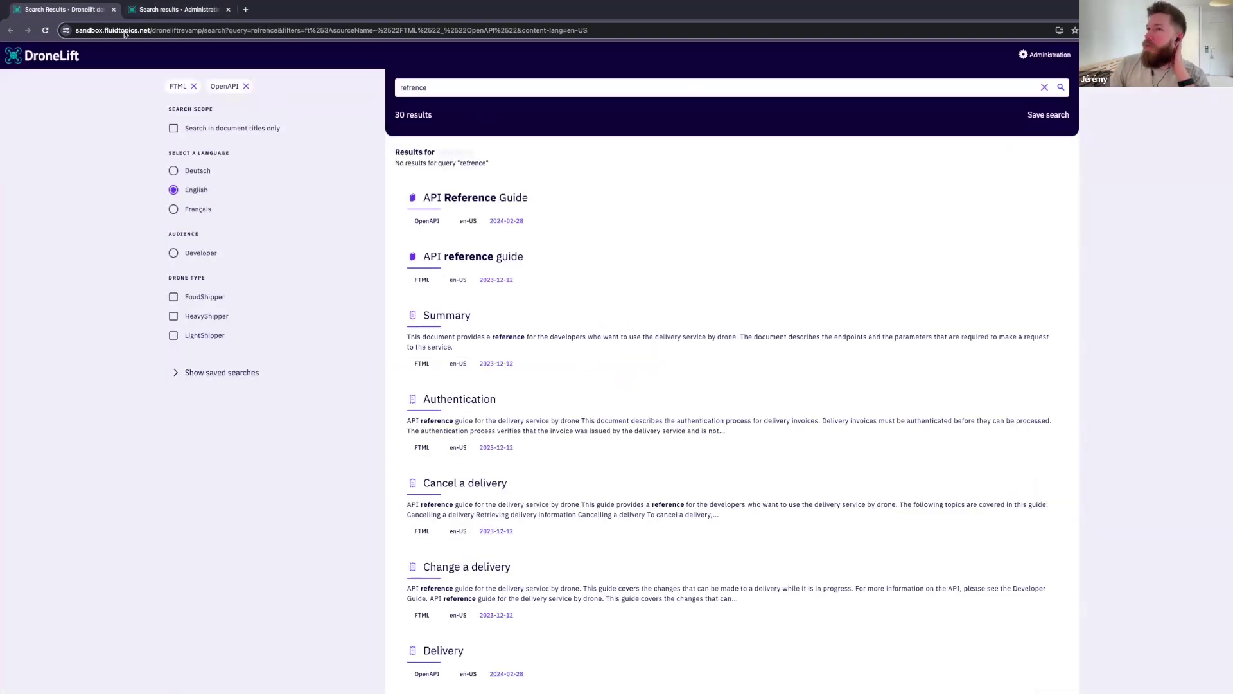
{"action": "left_click_drag", "start_coordinate": [122, 12], "coordinate": [219, 11]}
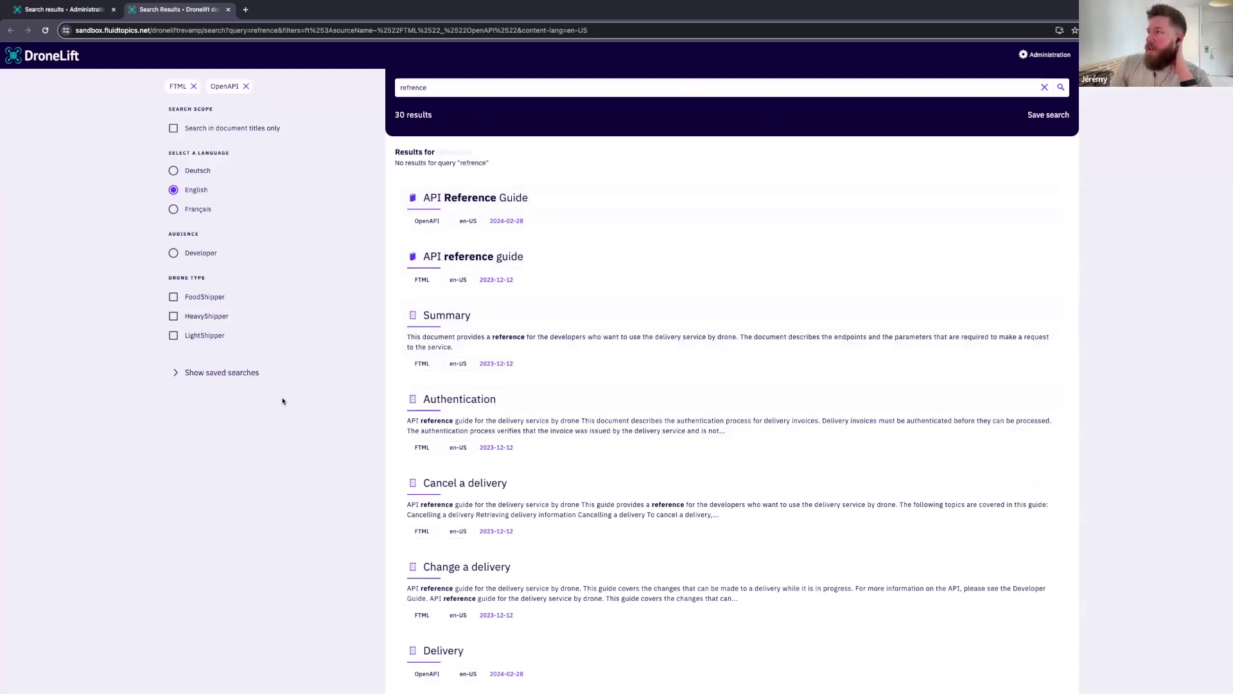
{"action": "left_click", "coordinate": [210, 374]}
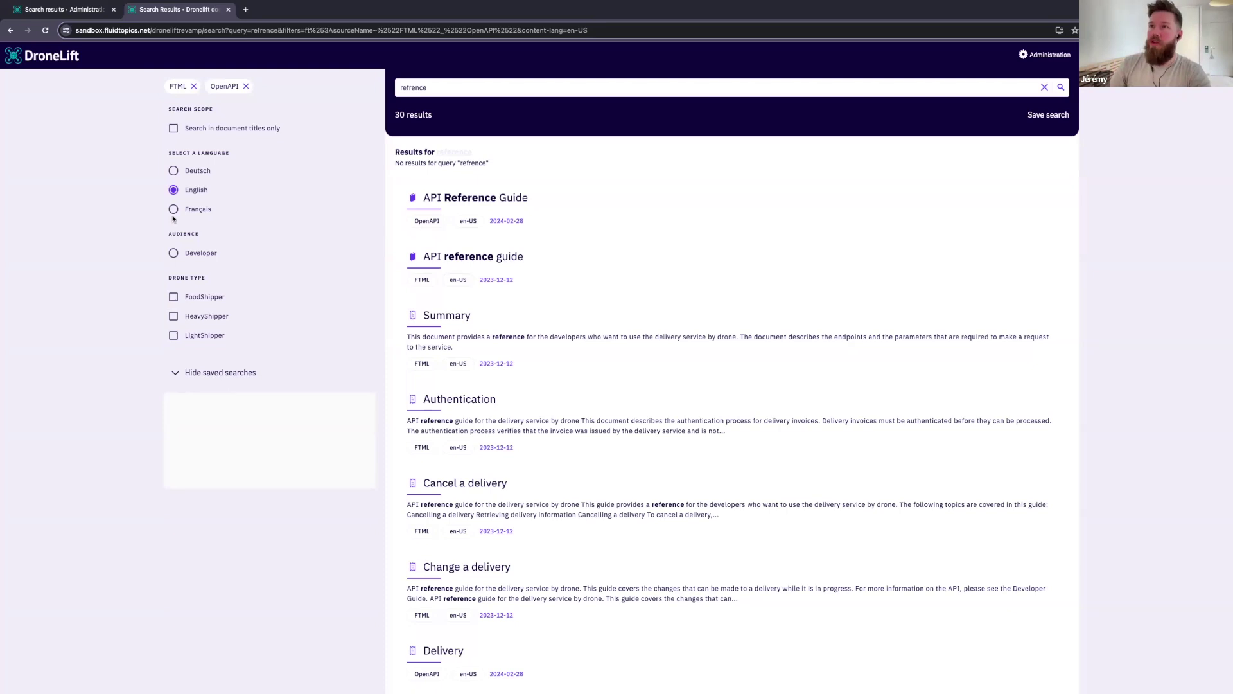
Return to the page designer and add a Conditional visibility block below the saved searches Collapsible
{"action": "left_click", "coordinate": [80, 15]}
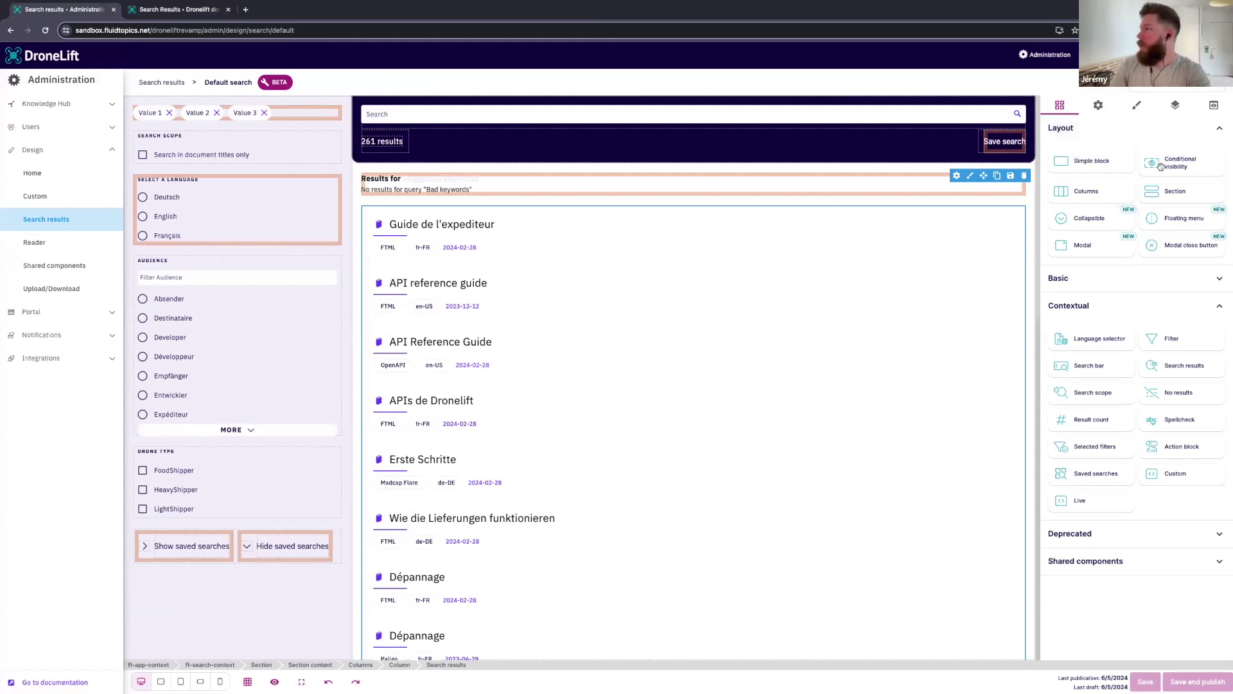
{"action": "left_click_drag", "start_coordinate": [1164, 168], "coordinate": [239, 599]}
{"action": "scroll", "coordinate": [247, 565], "scroll_direction": "down", "scroll_amount": 2}
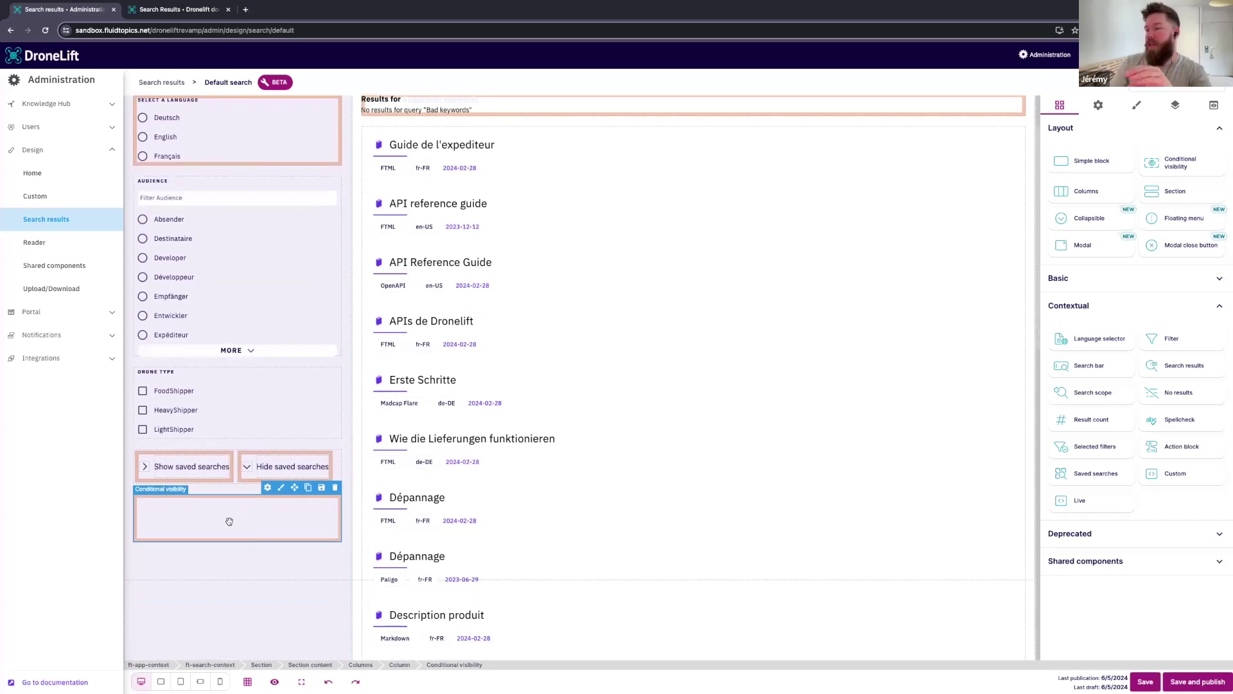
Add a Saved searches rule to the Conditional visibility block, keeping its condition at Not empty
{"action": "left_click", "coordinate": [1099, 105]}
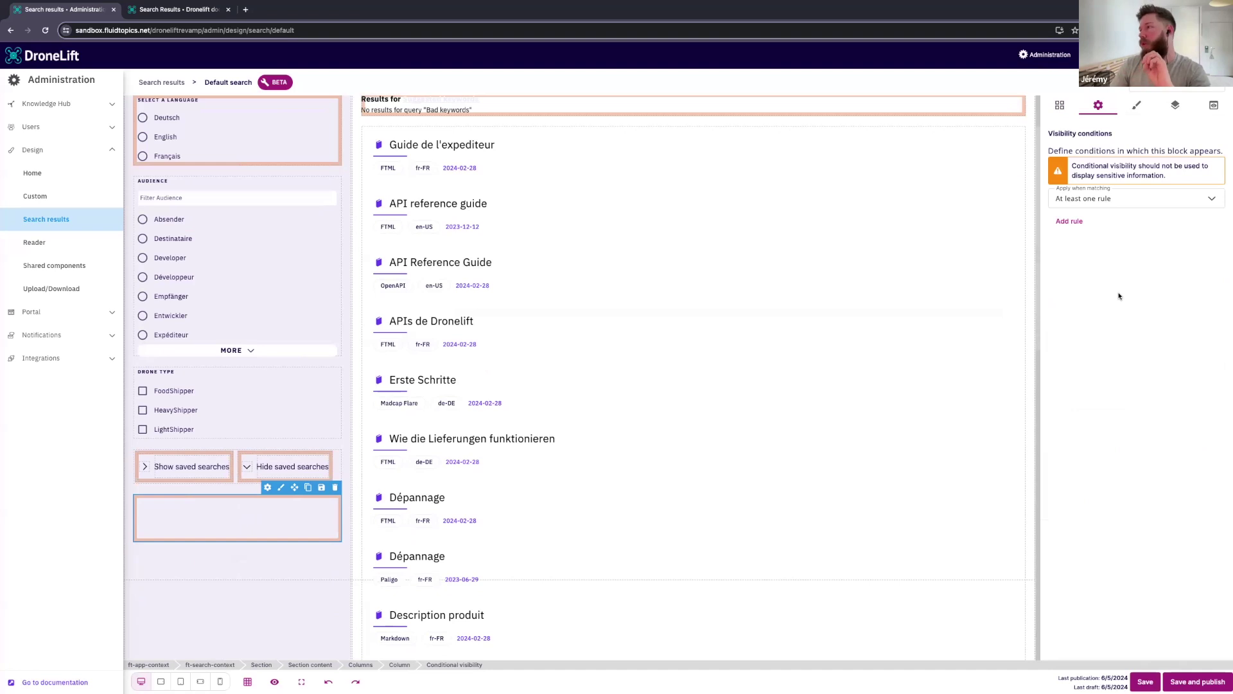
{"action": "left_click", "coordinate": [1070, 222]}
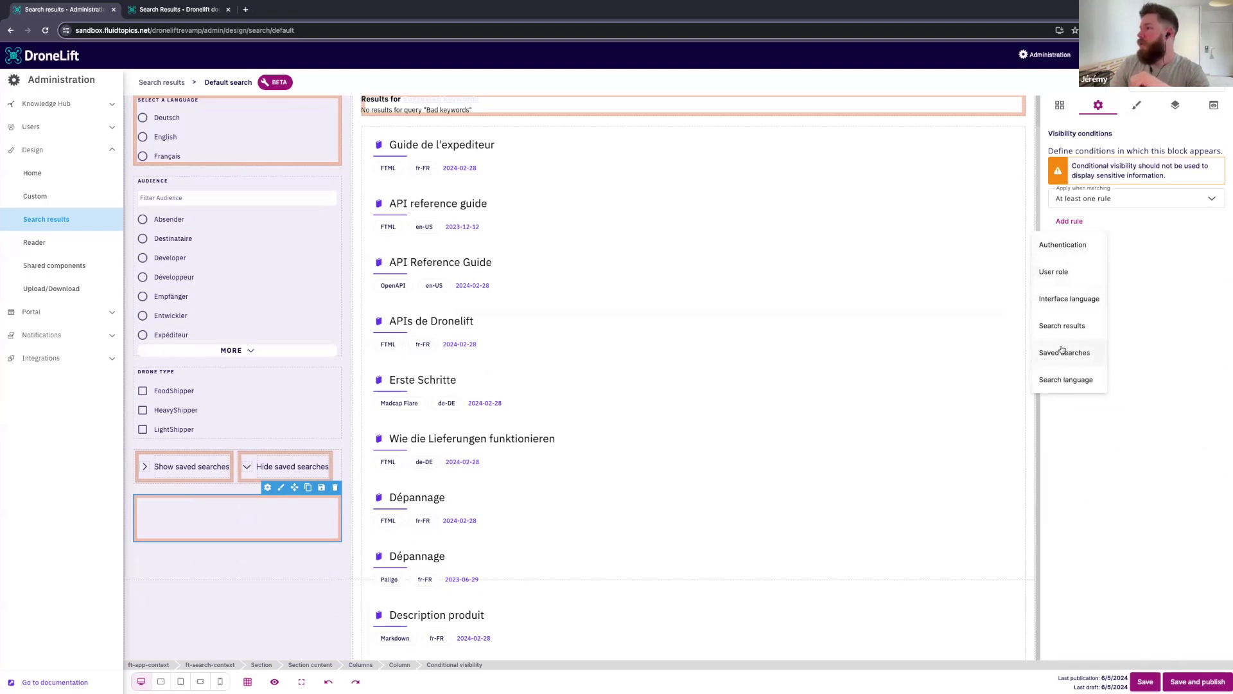
{"action": "left_click", "coordinate": [1065, 354]}
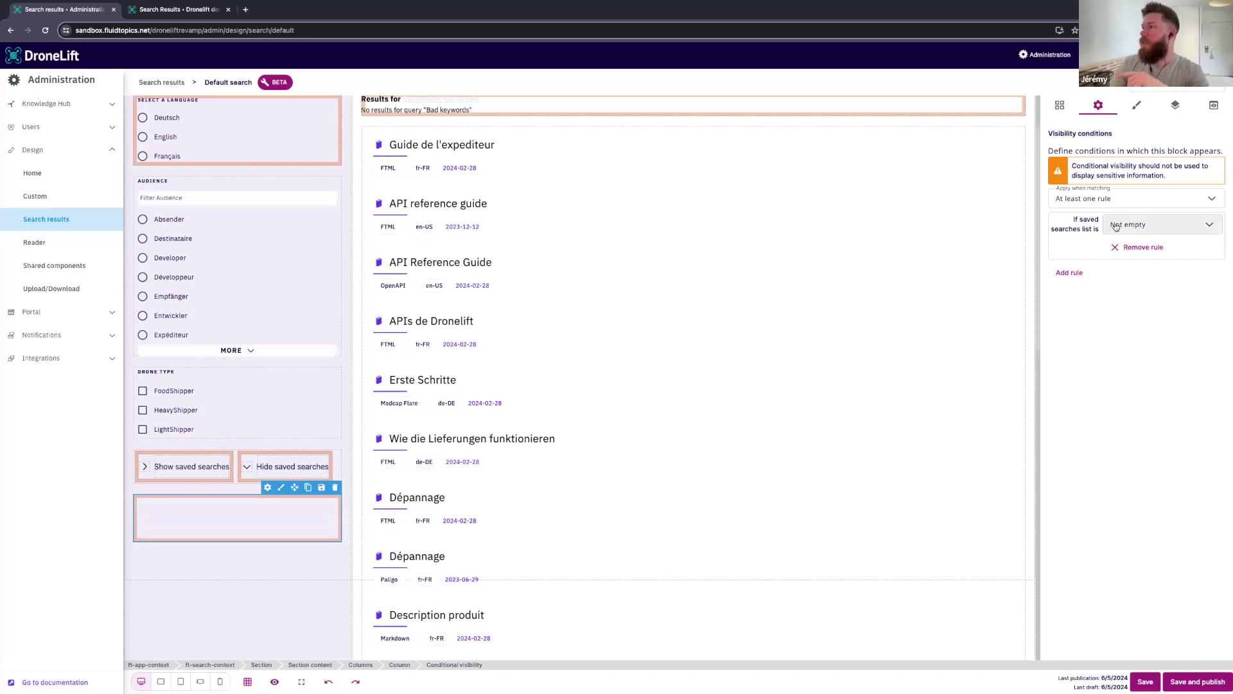
{"action": "left_click", "coordinate": [1144, 224]}
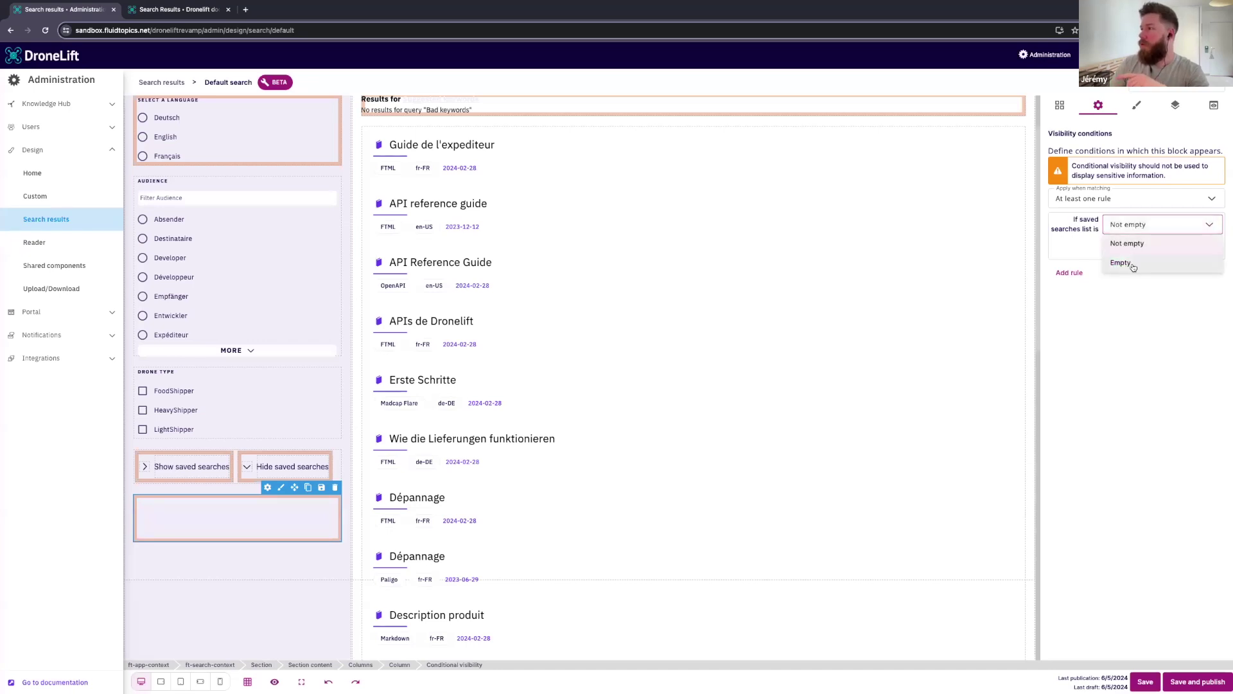
{"action": "left_click", "coordinate": [1153, 336]}
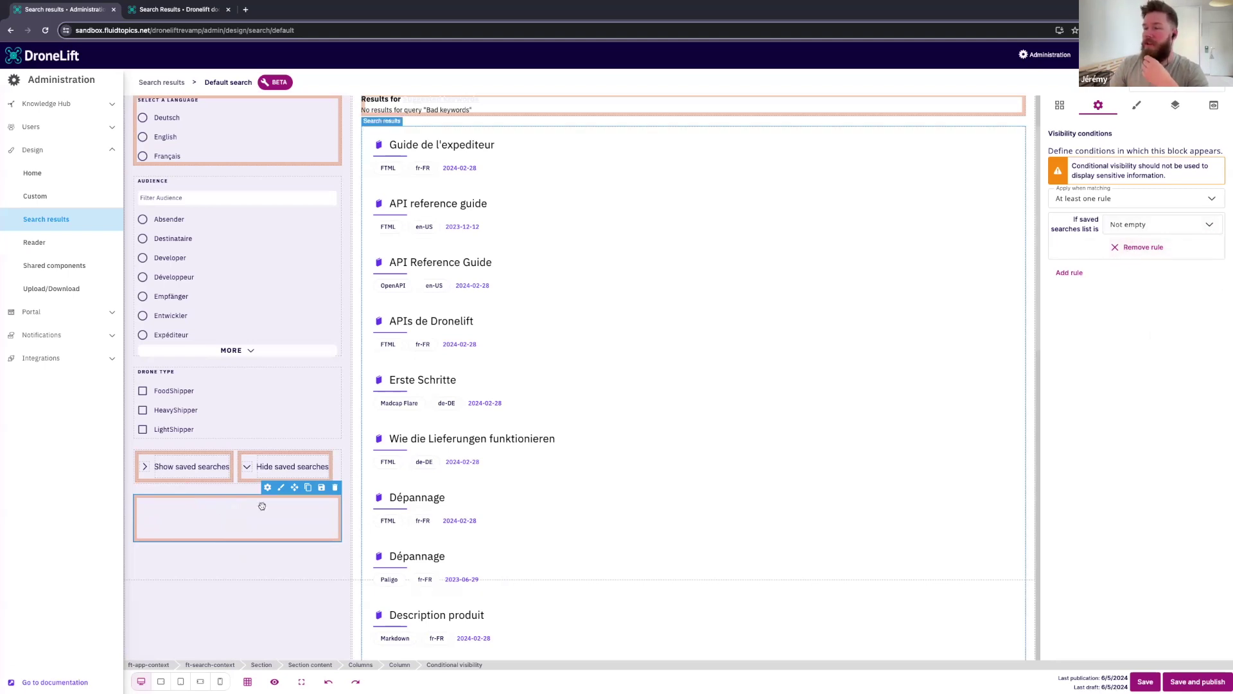
Move the saved searches Collapsible inside the Conditional visibility block, and save and publish the page
{"action": "left_click_drag", "start_coordinate": [235, 452], "coordinate": [200, 515]}
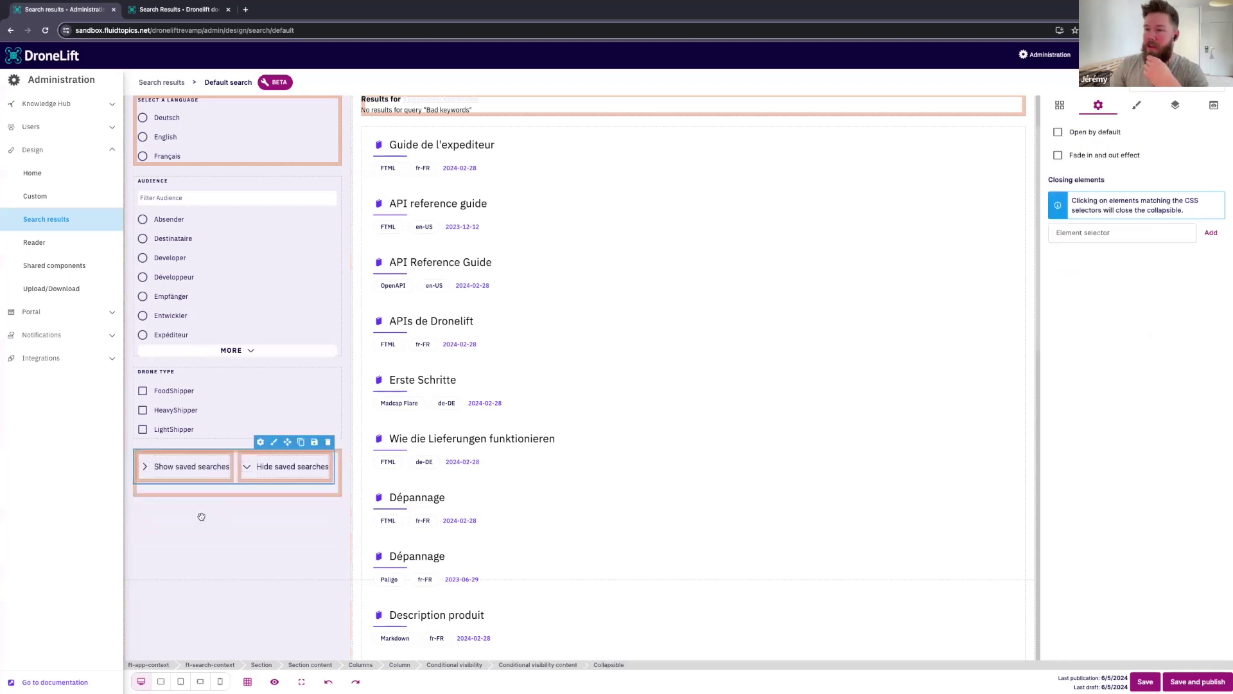
{"action": "left_click", "coordinate": [1192, 684]}
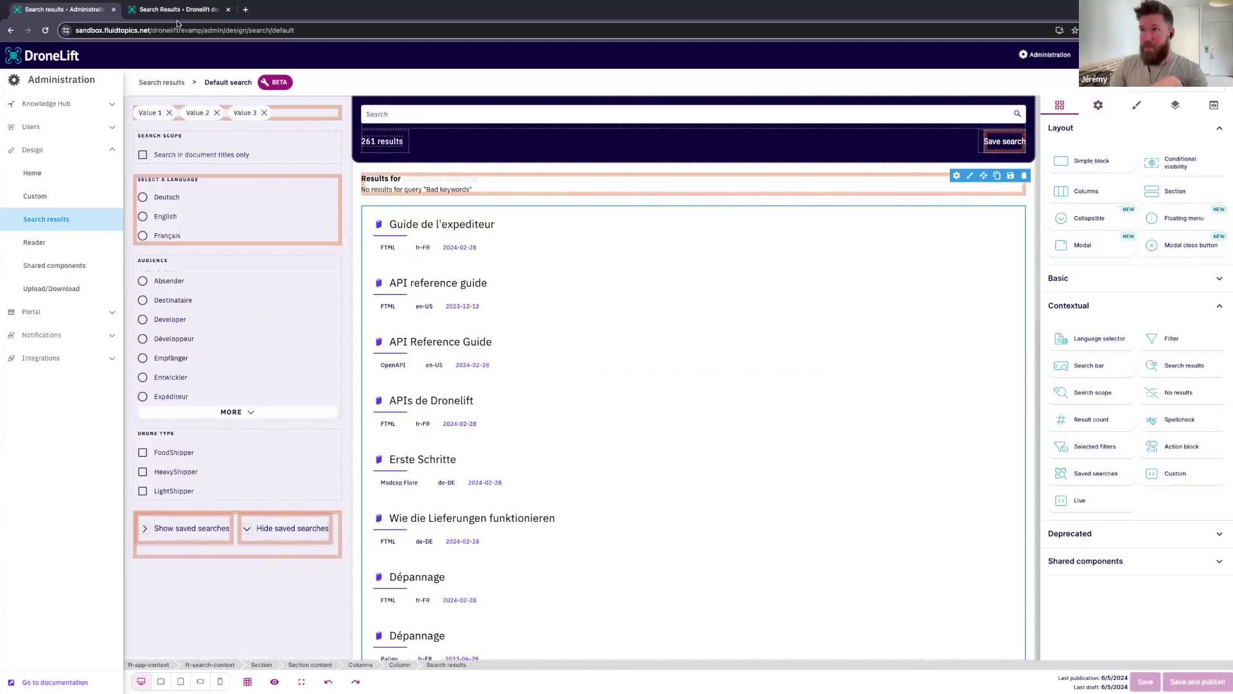
Reload the live search page to check the saved searches area, and open the library's Searches page in a new tab
{"action": "left_click", "coordinate": [177, 11]}
{"action": "key", "text": "ctrl+r"}
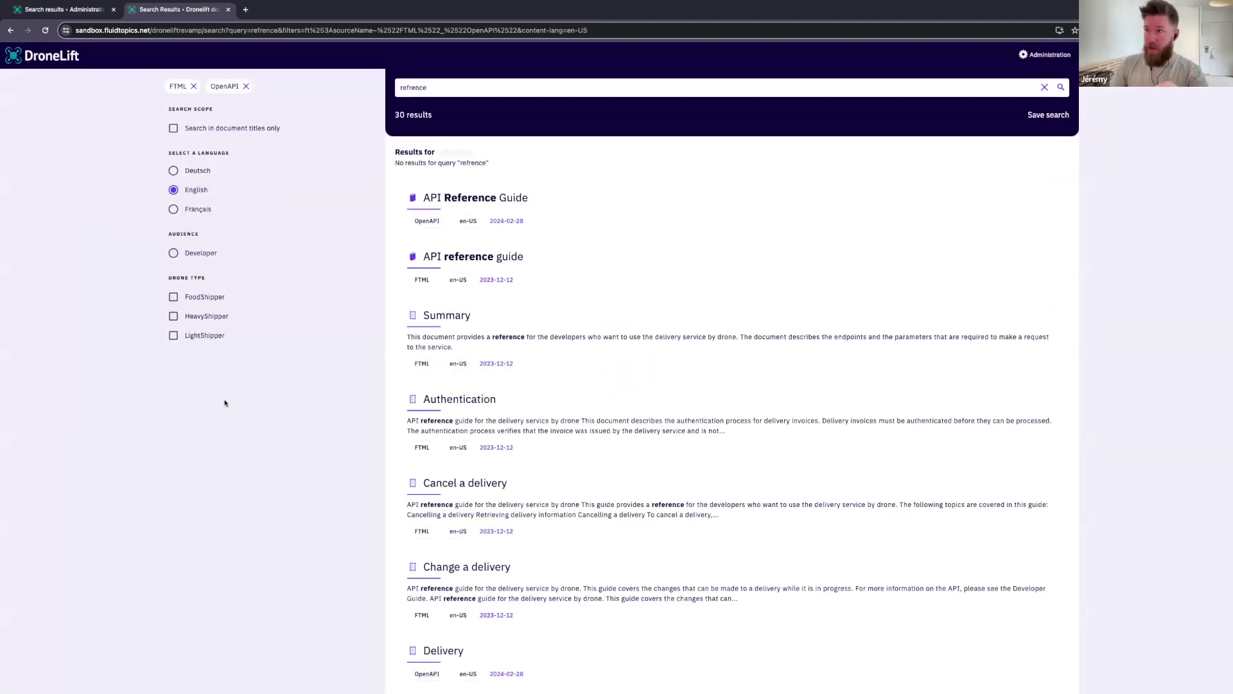
{"action": "left_click", "coordinate": [1136, 55]}
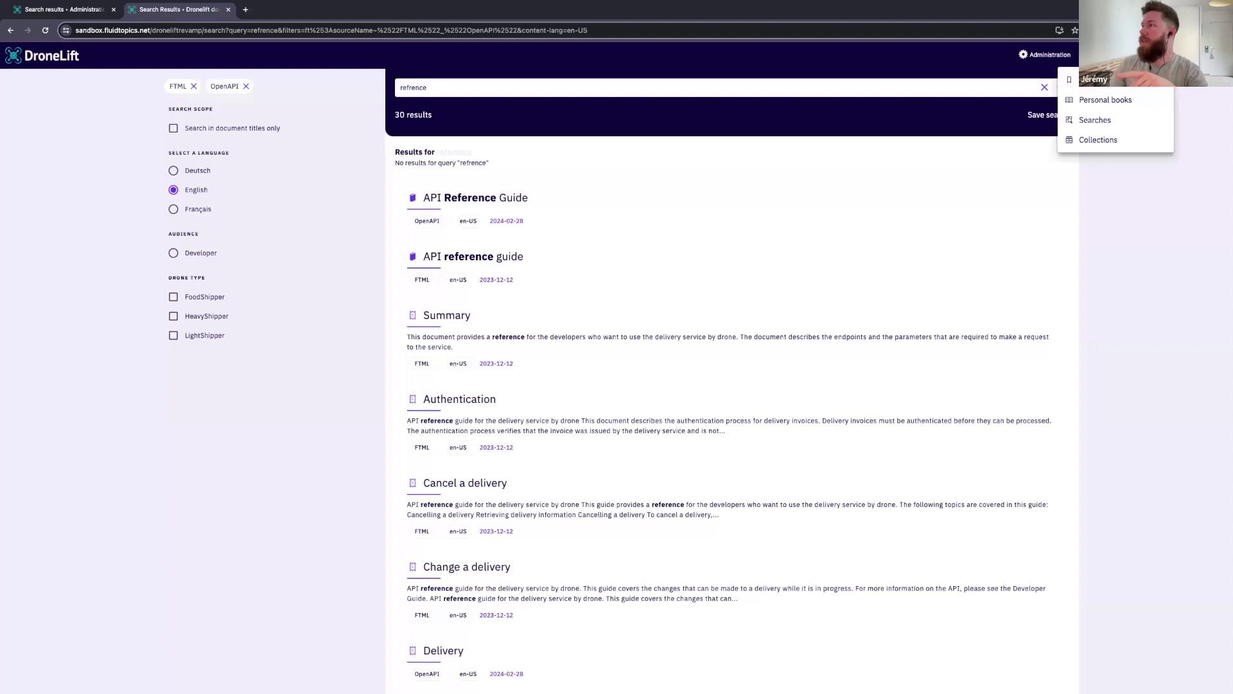
{"action": "right_click", "coordinate": [1095, 121]}
{"action": "key", "text": "Escape"}
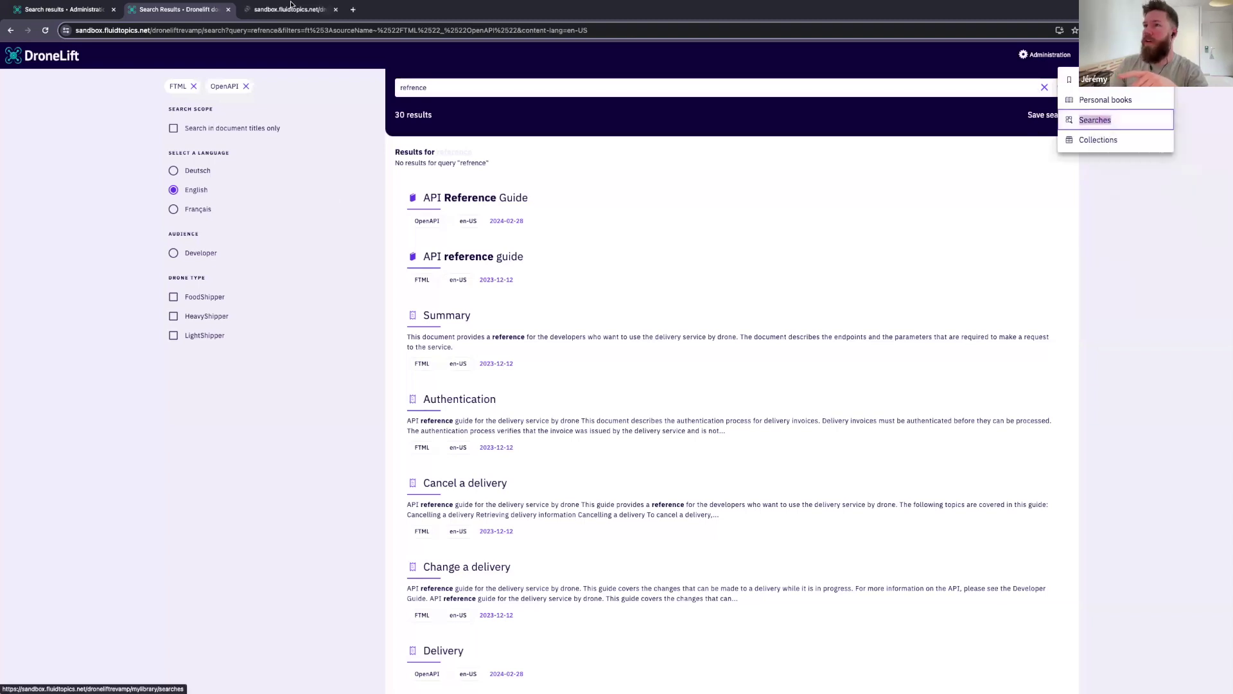
{"action": "left_click", "coordinate": [291, 12]}
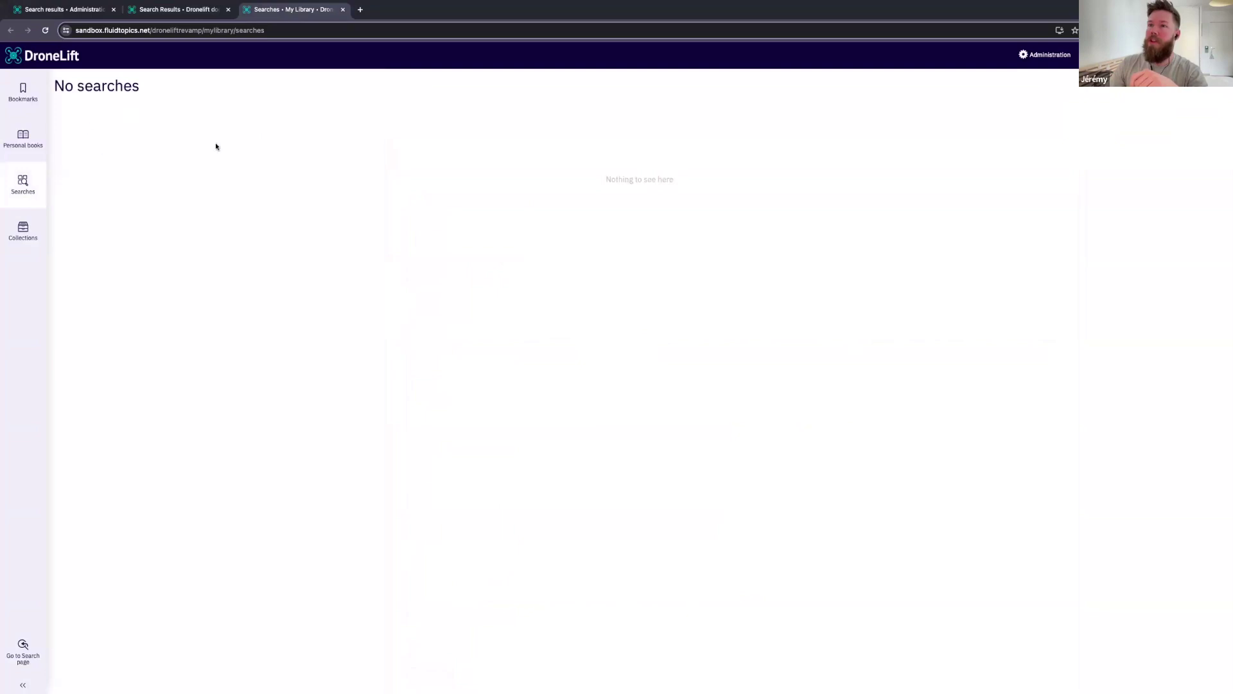
Return to the live search page and filter the results by audience Developer and drone type FoodShipper
{"action": "left_click", "coordinate": [175, 10]}
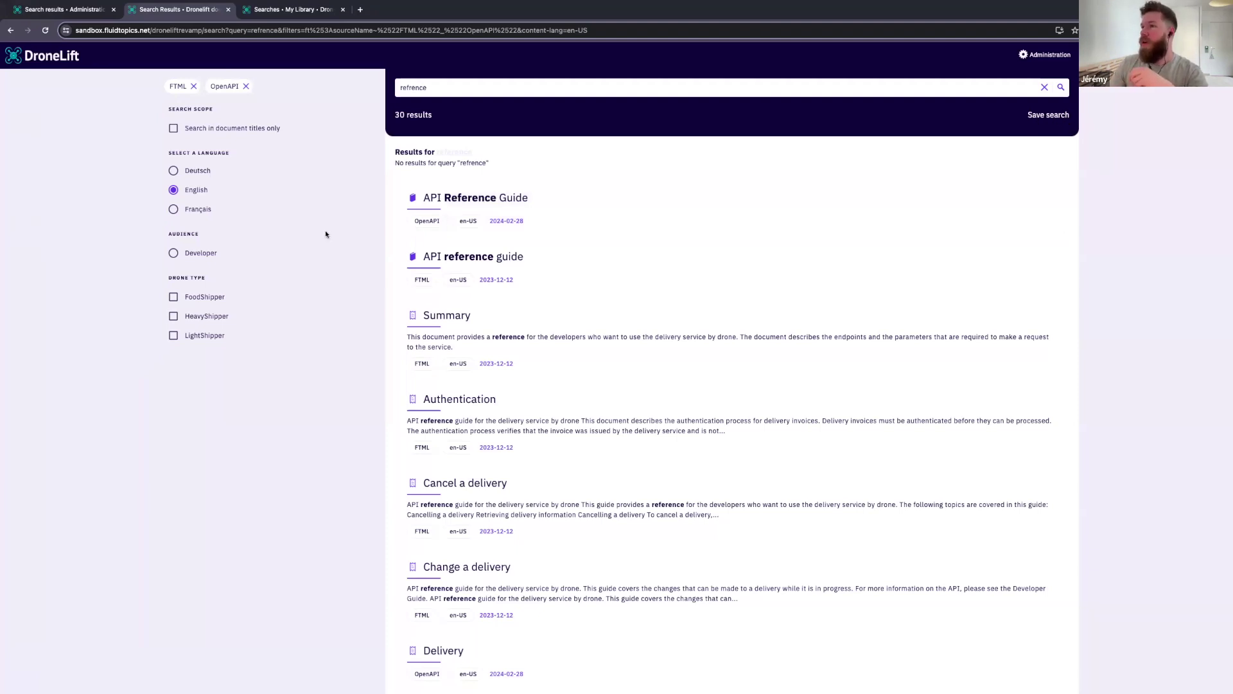
{"action": "left_click", "coordinate": [172, 253]}
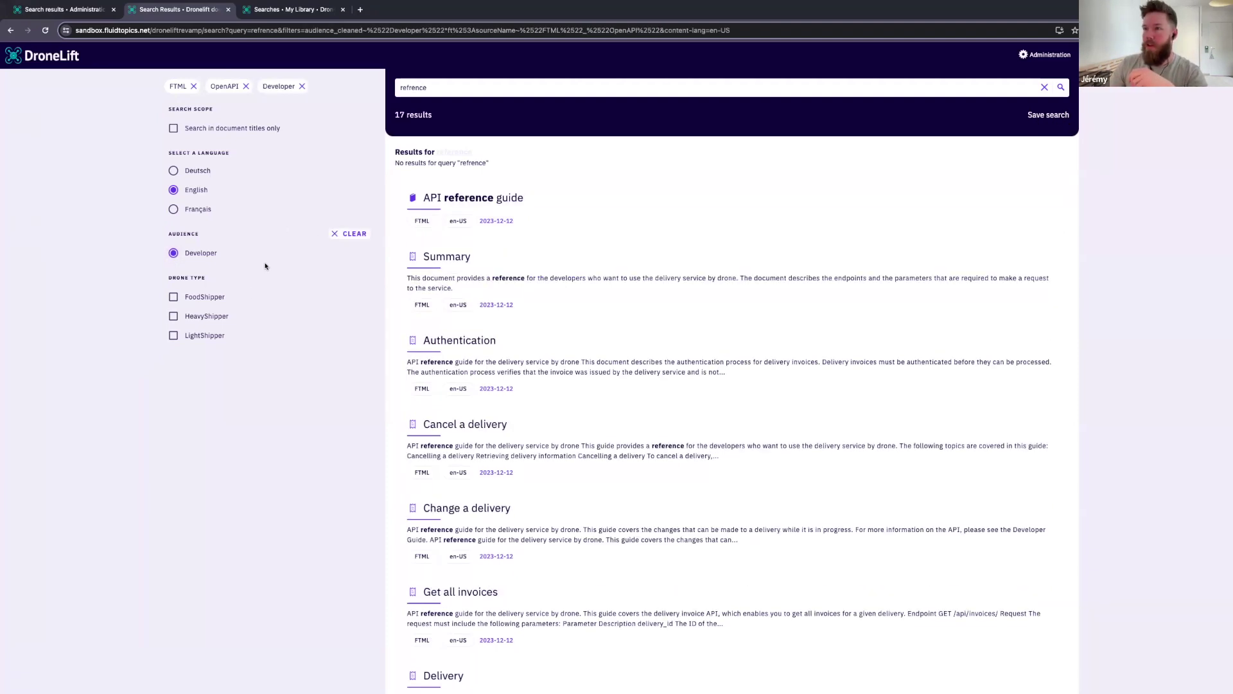
{"action": "left_click", "coordinate": [172, 297]}
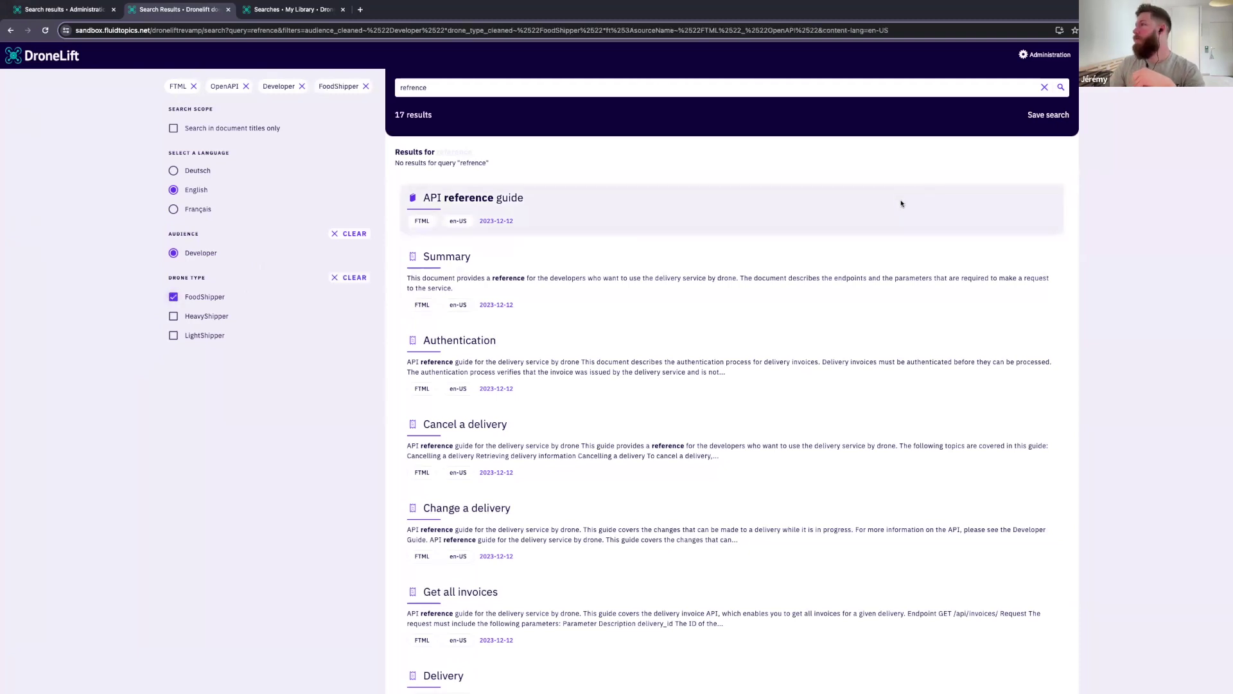
Save the filtered results as a search named "My search"
{"action": "left_click", "coordinate": [1049, 118]}
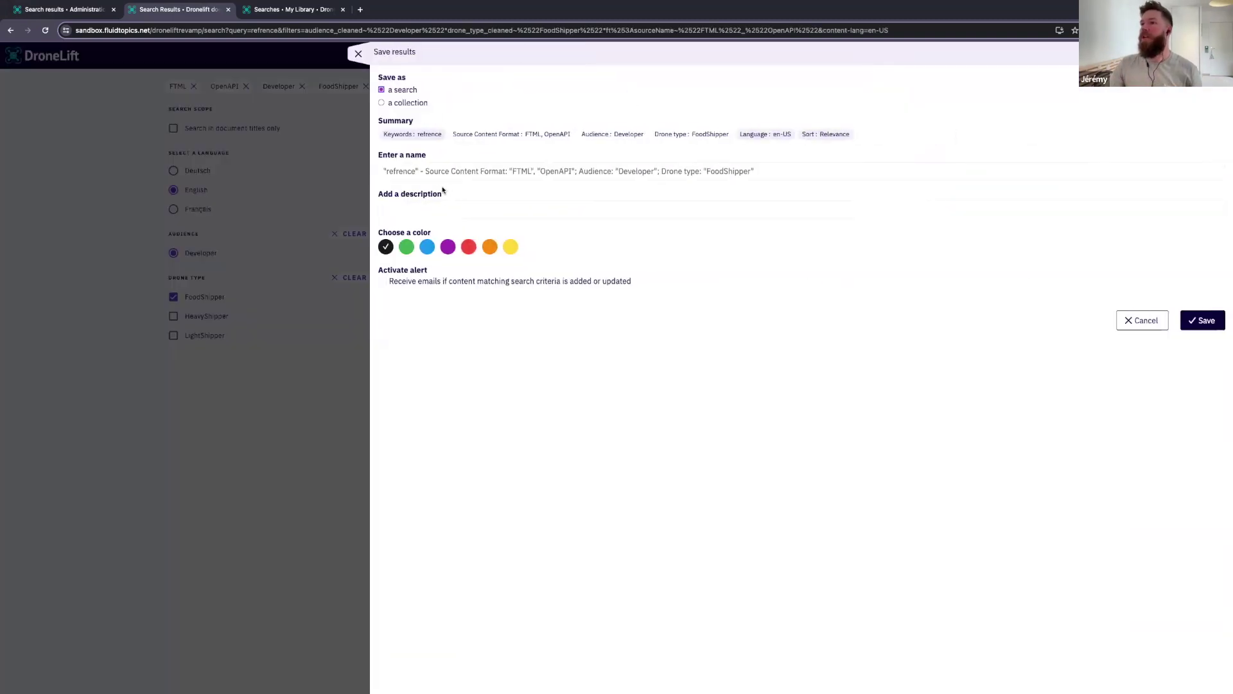
{"action": "key", "text": "super+a"}
{"action": "type", "text": "My"}
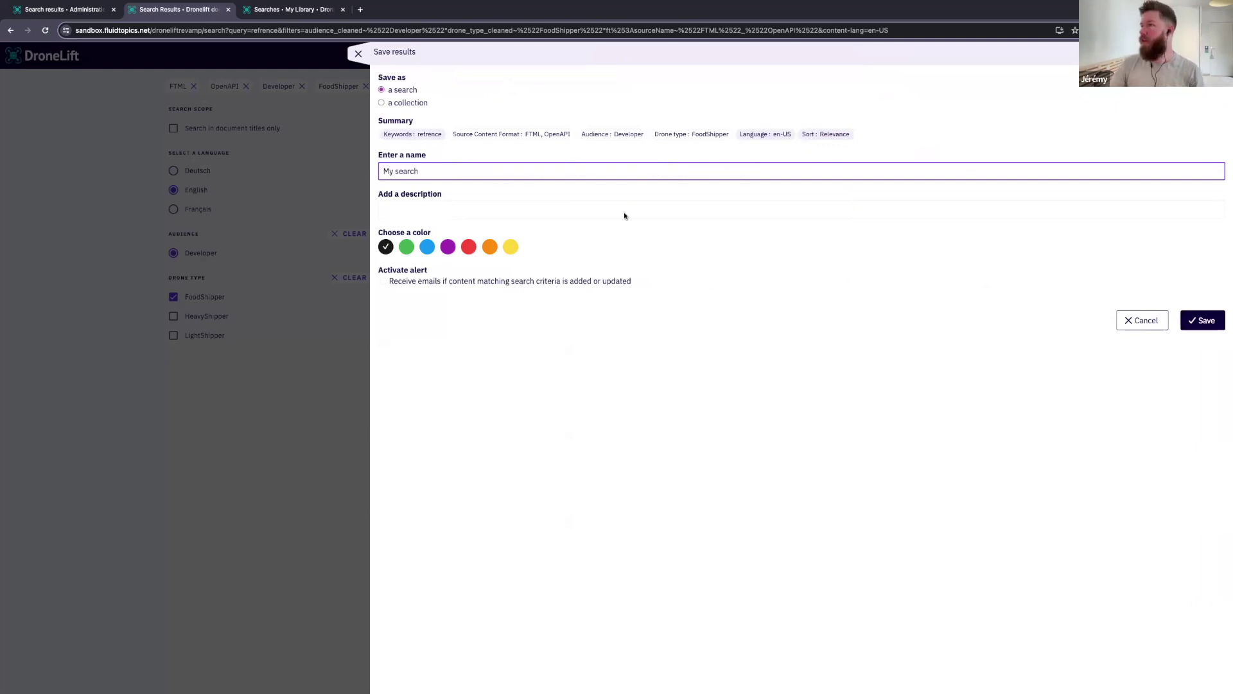
{"action": "left_click", "coordinate": [1203, 321]}
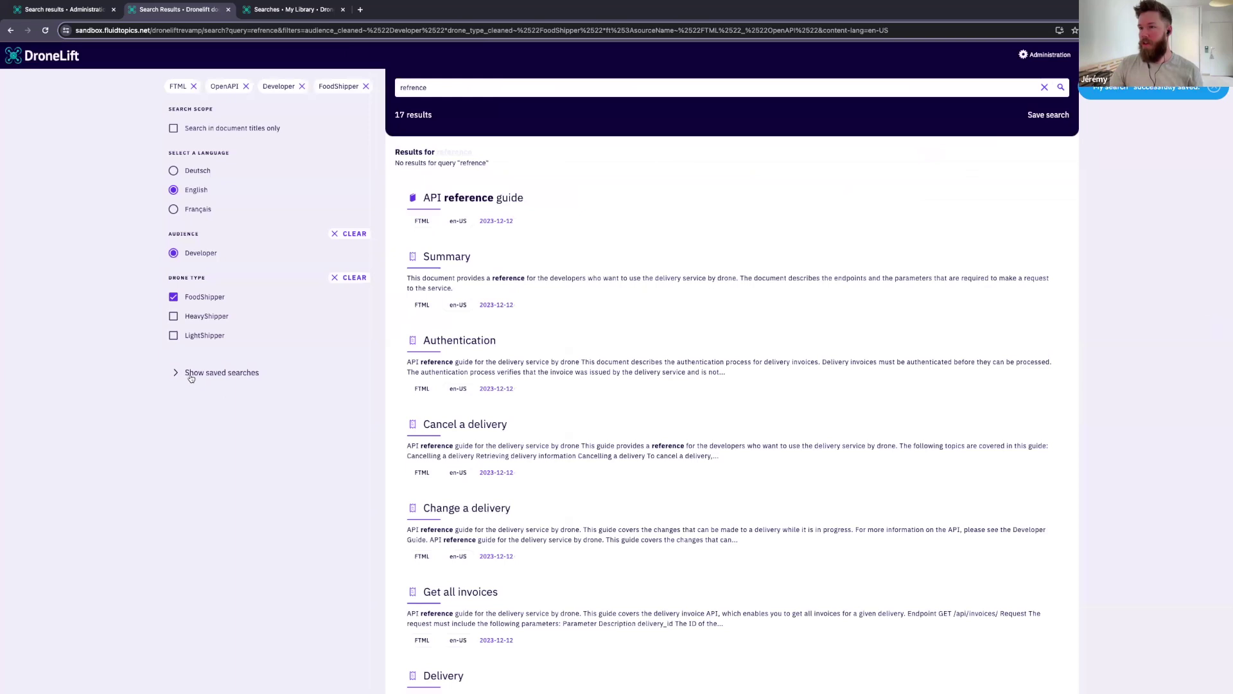
Test expanding and collapsing the saved searches area, reloading the live search page in between
{"action": "left_click", "coordinate": [203, 373]}
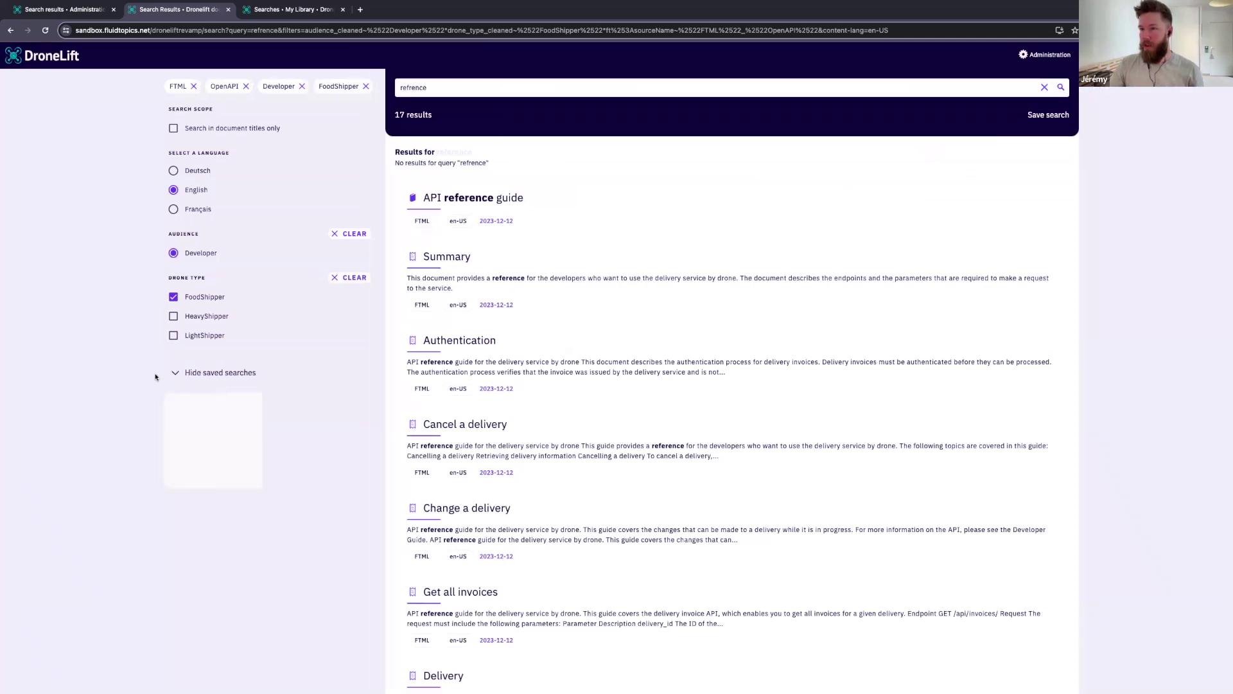
{"action": "key", "text": "ctrl+r"}
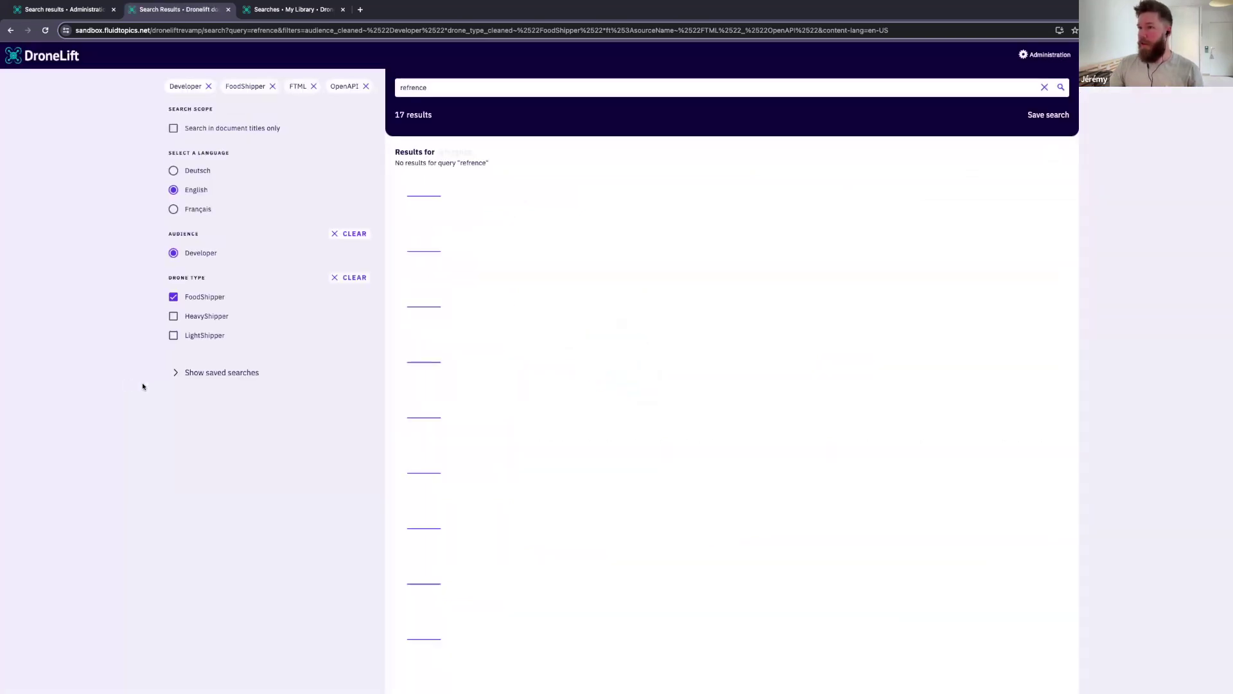
{"action": "left_click", "coordinate": [207, 377]}
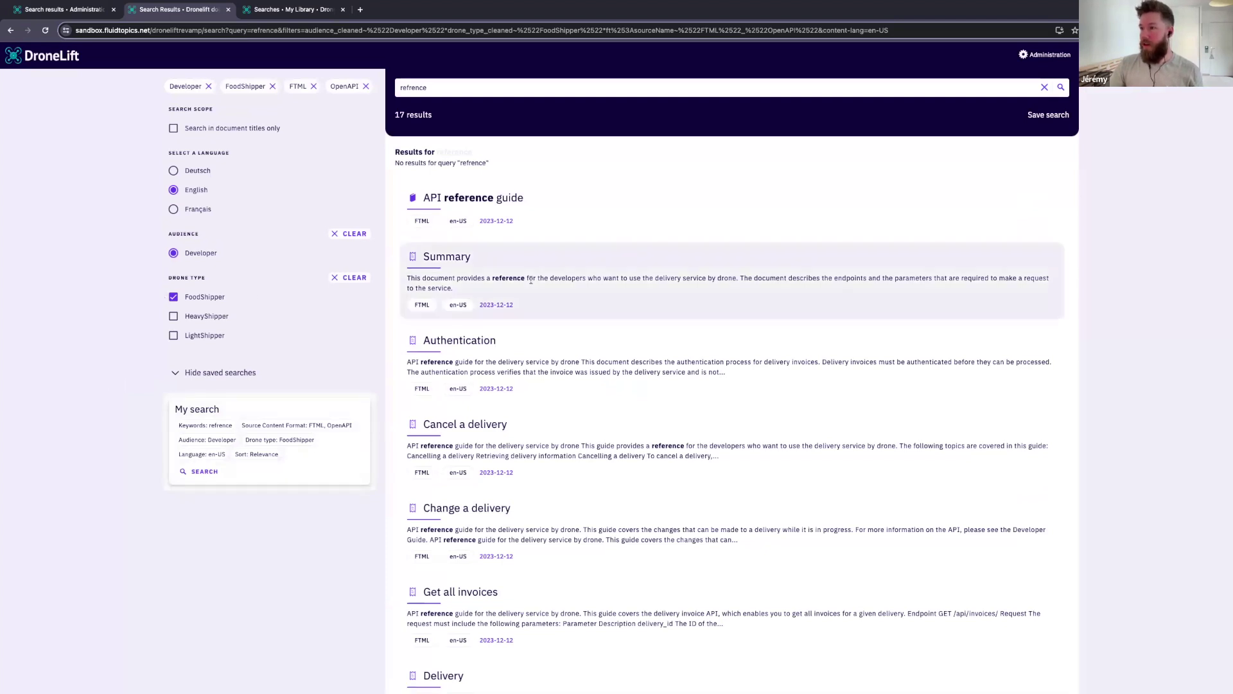
{"action": "left_click", "coordinate": [226, 373]}
{"action": "left_click", "coordinate": [204, 373]}
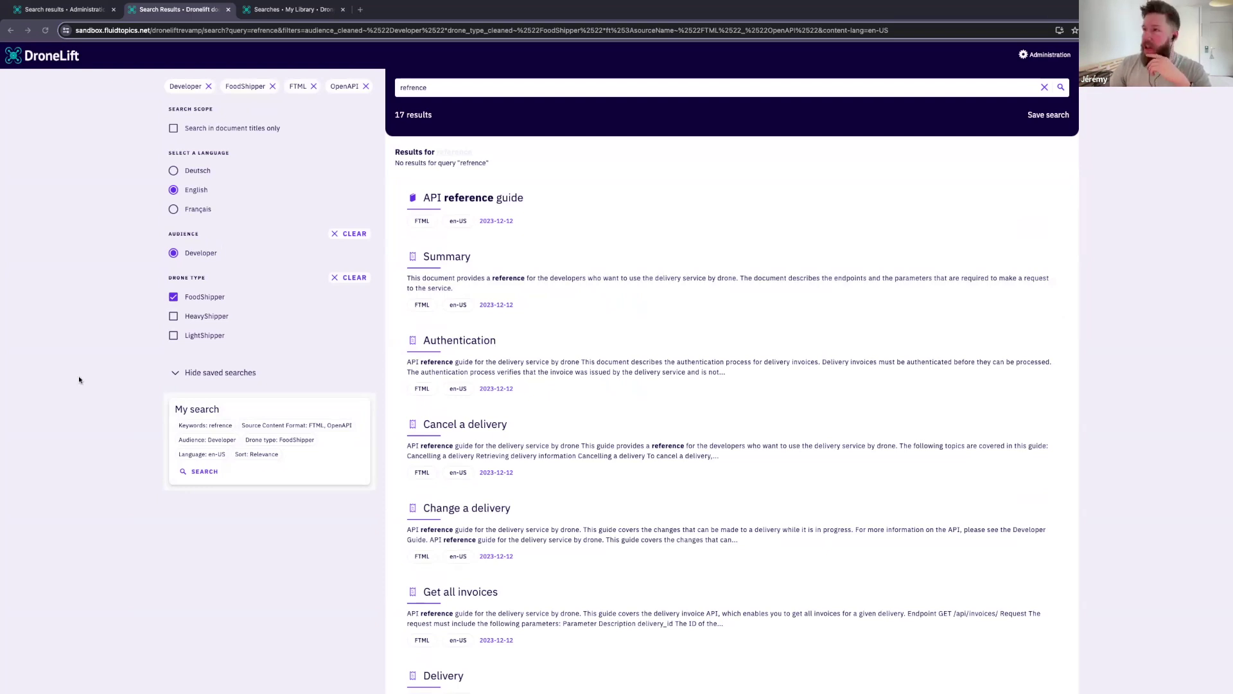
Examine how the search bar header behaves when the live results list is scrolled
{"action": "scroll", "coordinate": [770, 330], "scroll_direction": "down", "scroll_amount": 1}
{"action": "scroll", "coordinate": [769, 330], "scroll_direction": "up", "scroll_amount": 1}
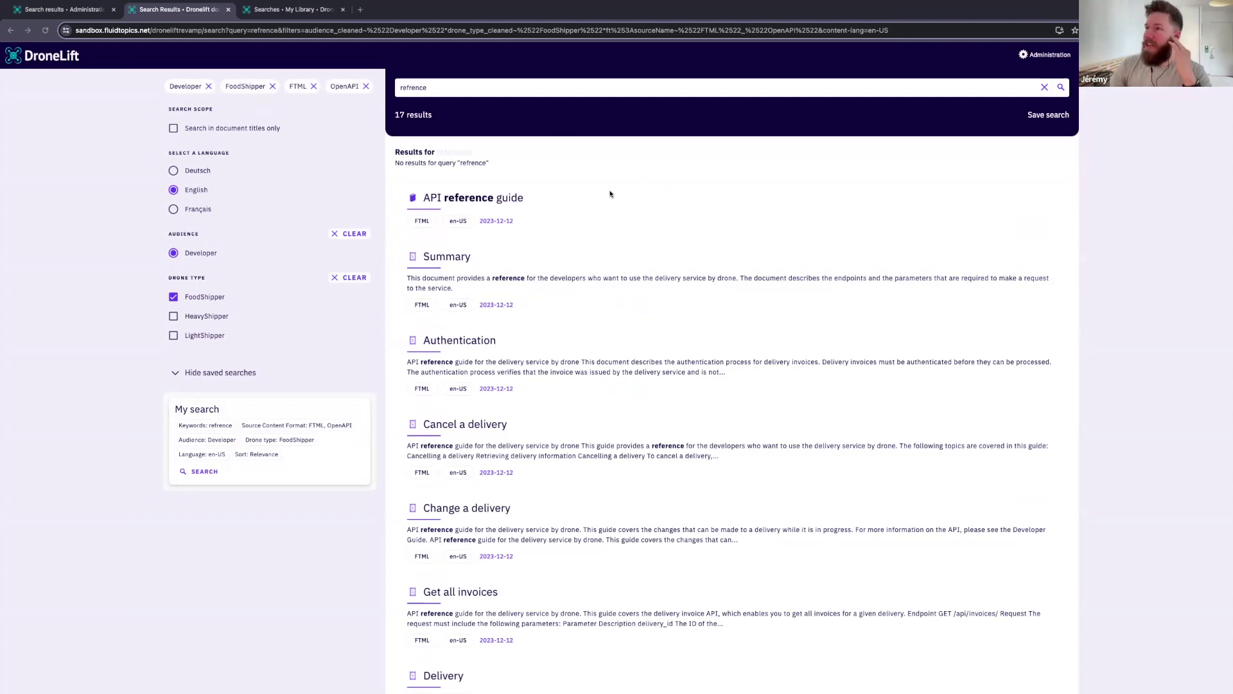
{"action": "scroll", "coordinate": [727, 264], "scroll_direction": "down", "scroll_amount": 10}
{"action": "scroll", "coordinate": [727, 264], "scroll_direction": "up", "scroll_amount": 10}
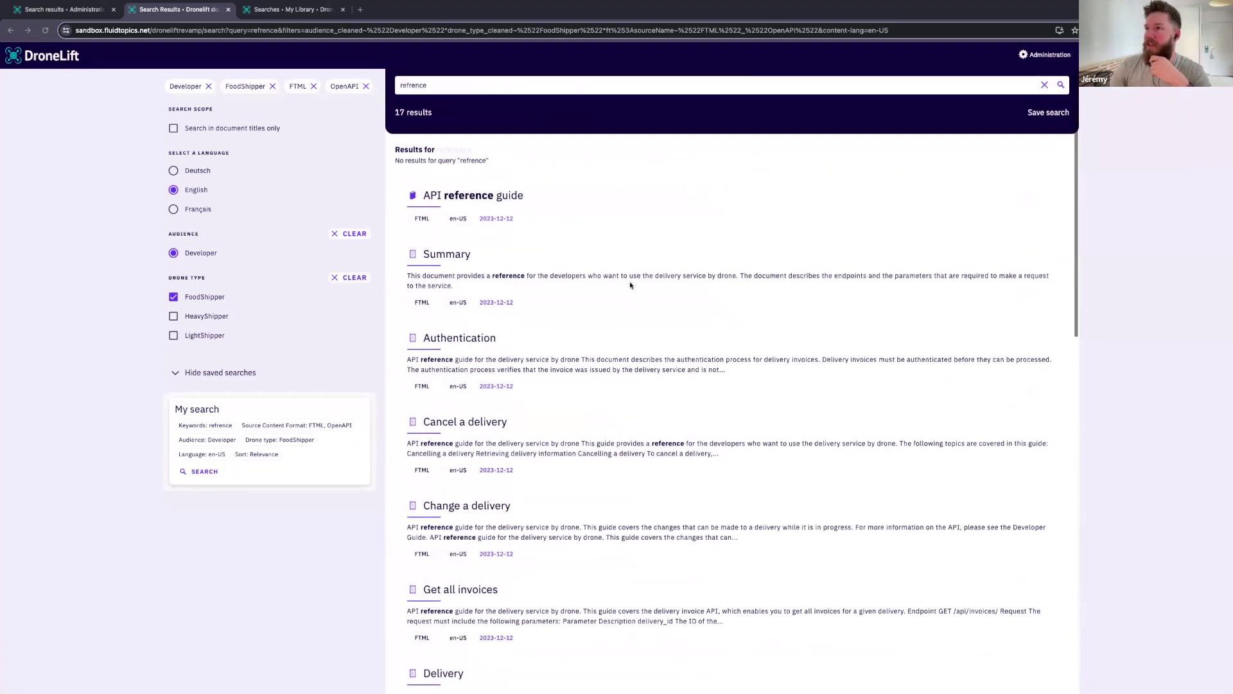
{"action": "scroll", "coordinate": [631, 280], "scroll_direction": "down", "scroll_amount": 8}
{"action": "scroll", "coordinate": [631, 280], "scroll_direction": "up", "scroll_amount": 6}
{"action": "scroll", "coordinate": [633, 283], "scroll_direction": "down", "scroll_amount": 6}
{"action": "scroll", "coordinate": [631, 280], "scroll_direction": "up", "scroll_amount": 8}
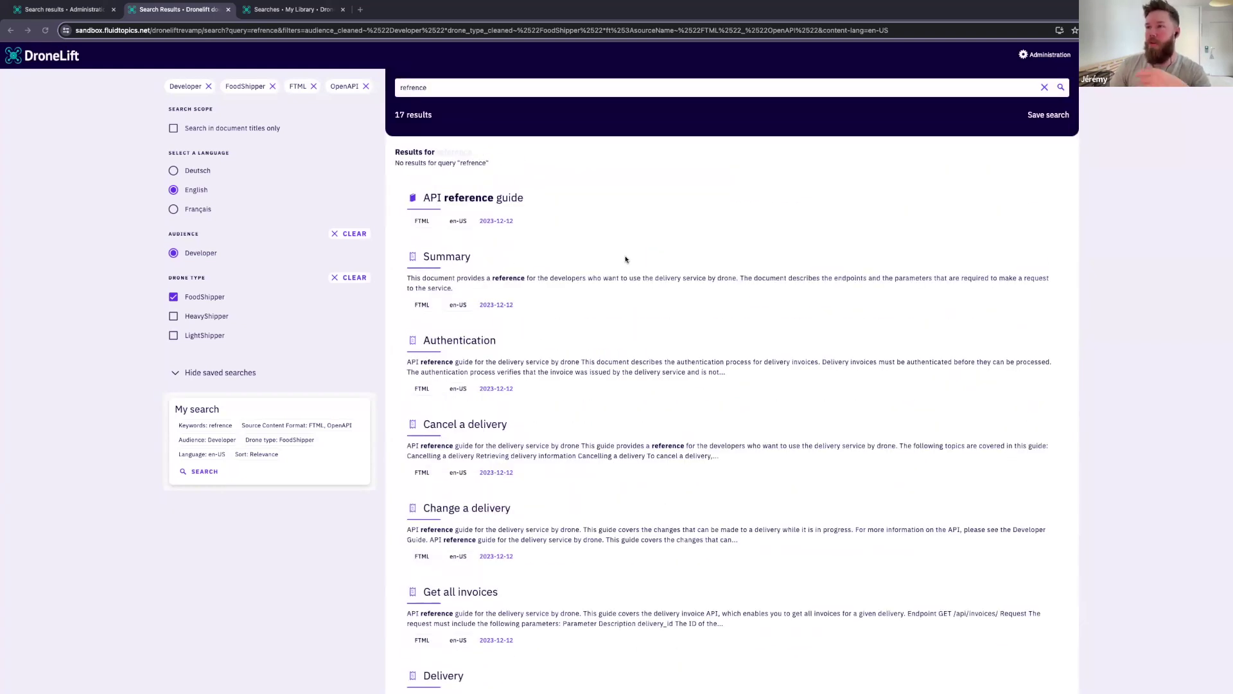
{"action": "scroll", "coordinate": [624, 257], "scroll_direction": "down", "scroll_amount": 10}
{"action": "scroll", "coordinate": [450, 193], "scroll_direction": "up", "scroll_amount": 15}
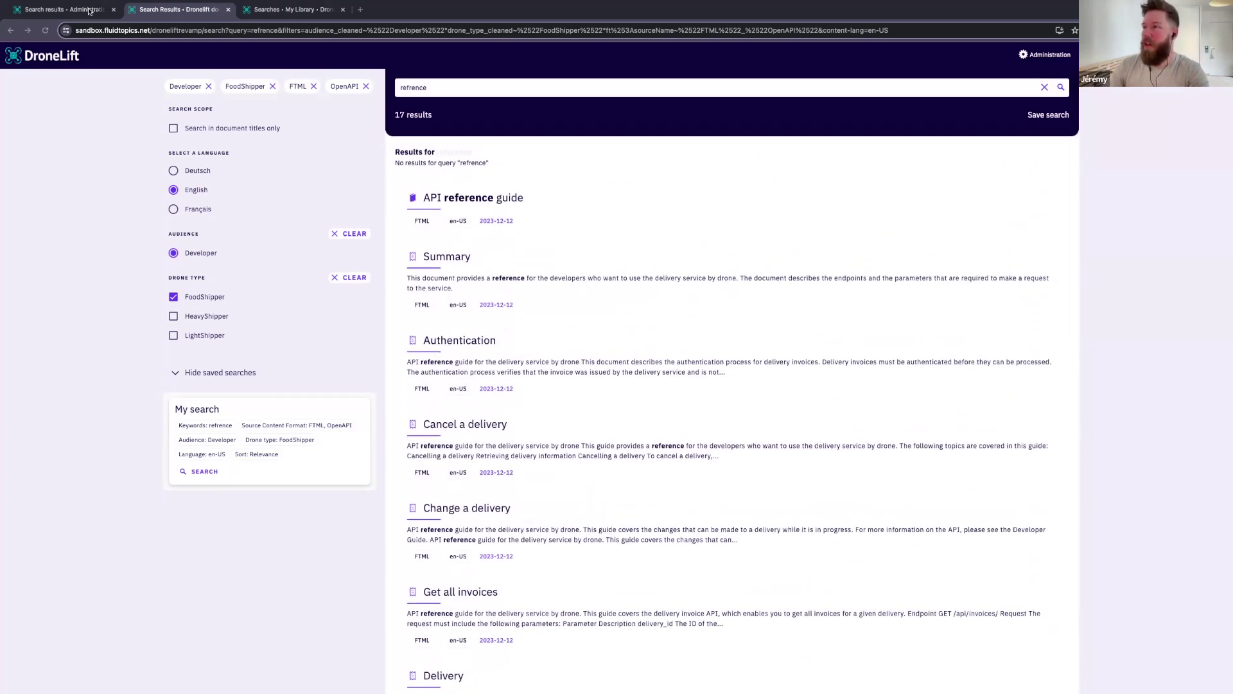
In the page designer, uncomment position: sticky, top: 0 and z-index: 1 in the search header Simple block's CSS properties, and save and publish
{"action": "left_click", "coordinate": [89, 11]}
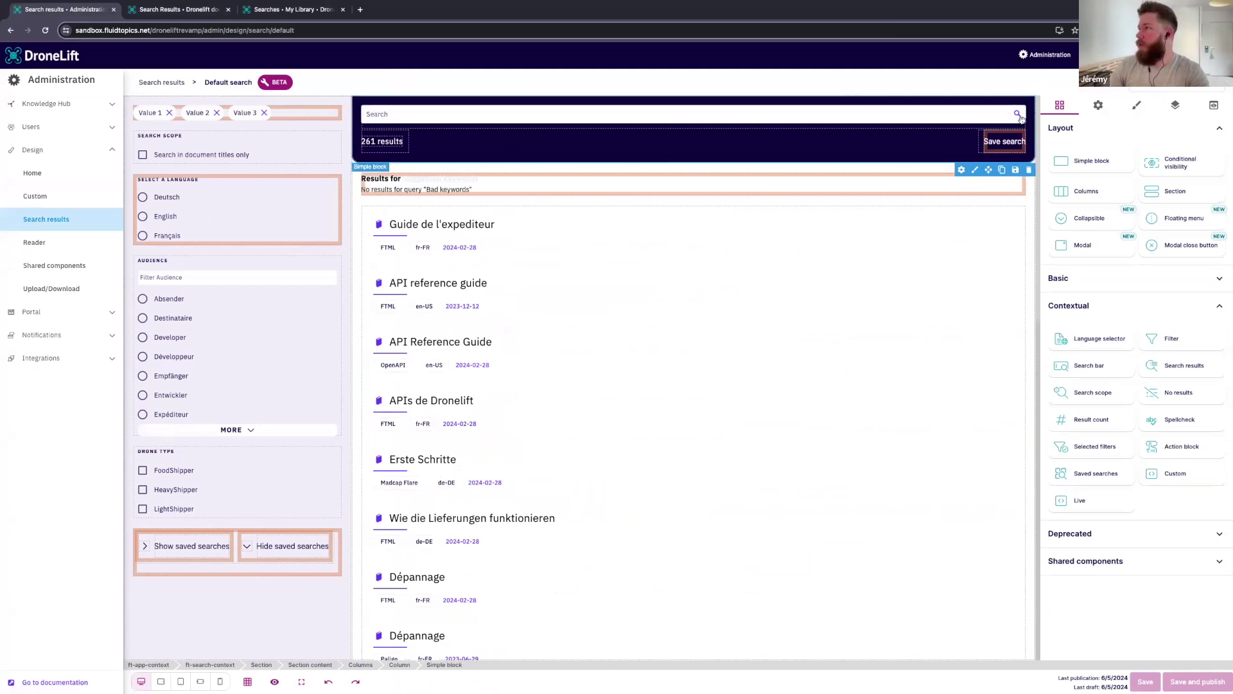
{"action": "left_click", "coordinate": [1136, 106]}
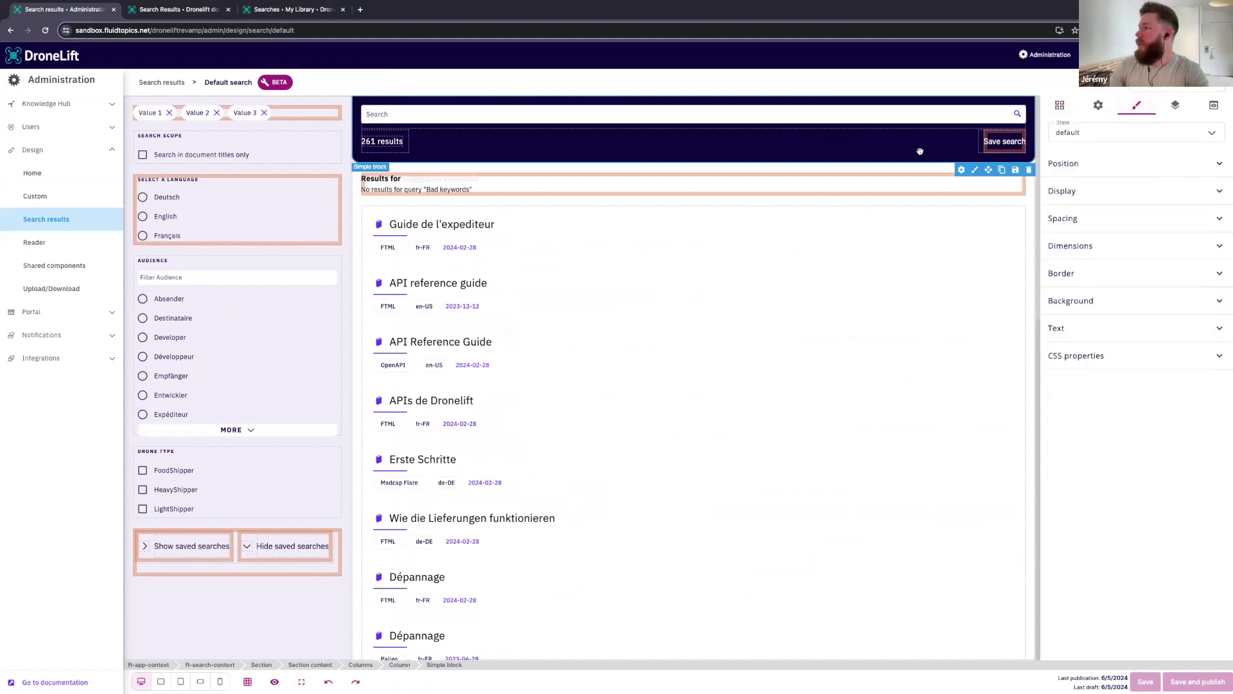
{"action": "left_click", "coordinate": [1082, 358]}
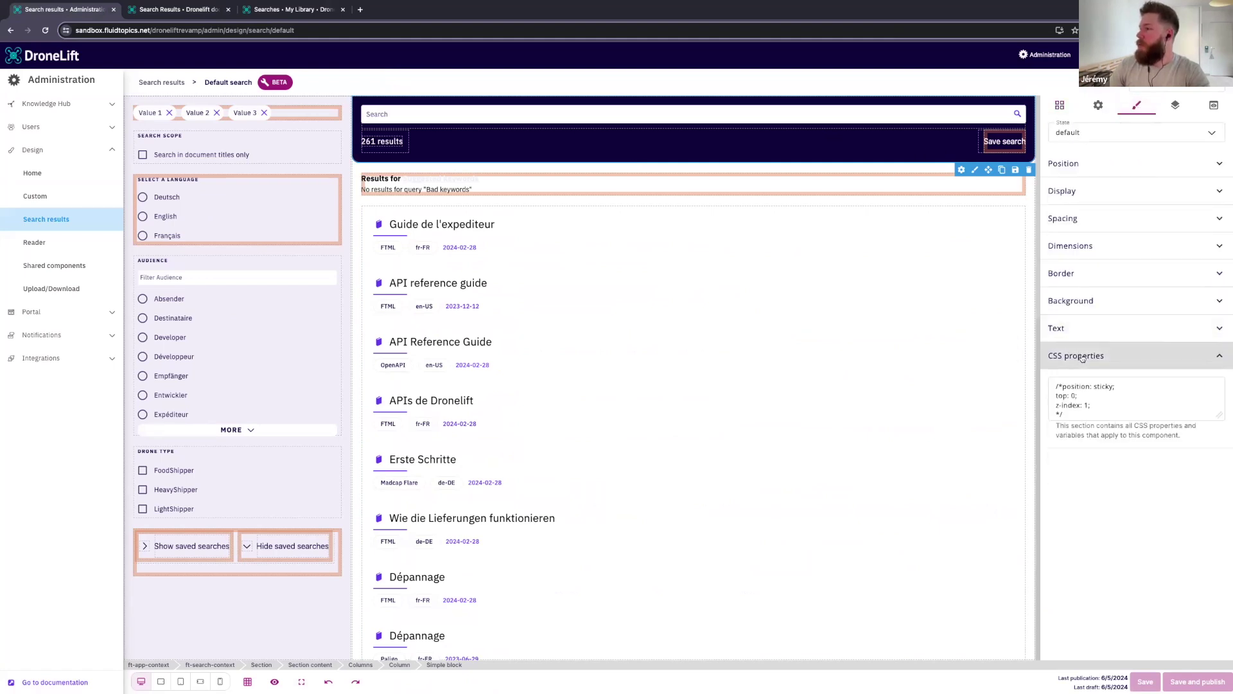
{"action": "left_click", "coordinate": [1219, 416]}
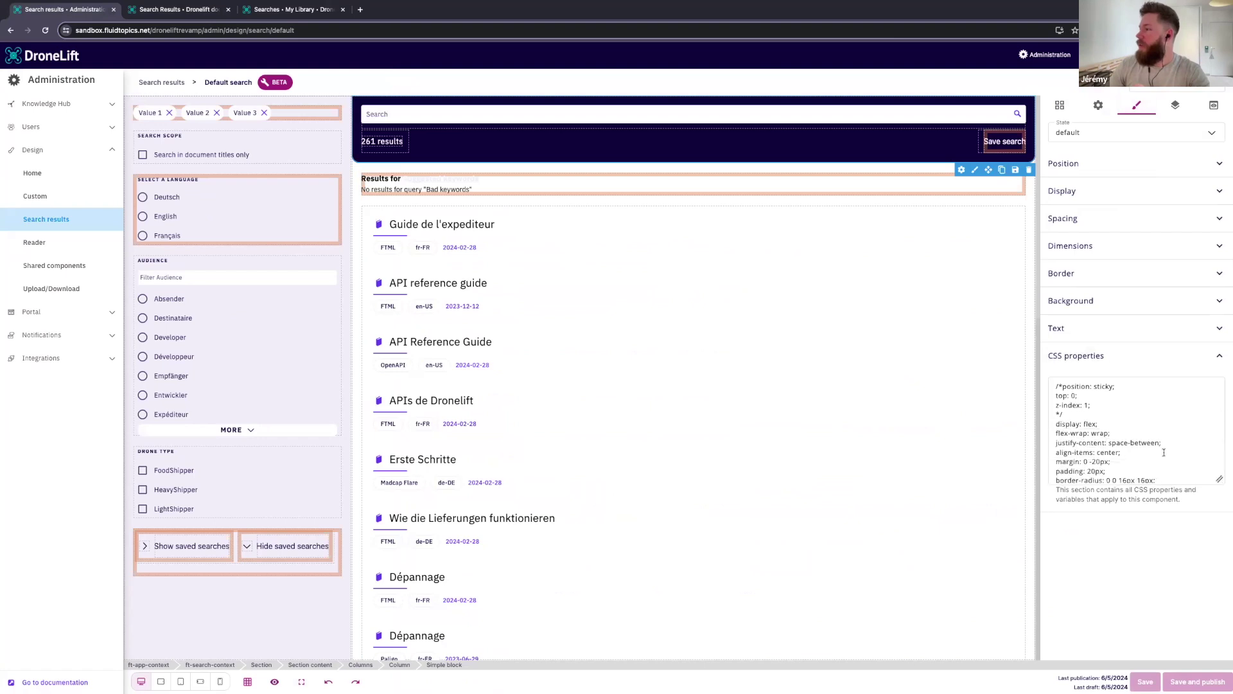
{"action": "left_click", "coordinate": [1080, 412]}
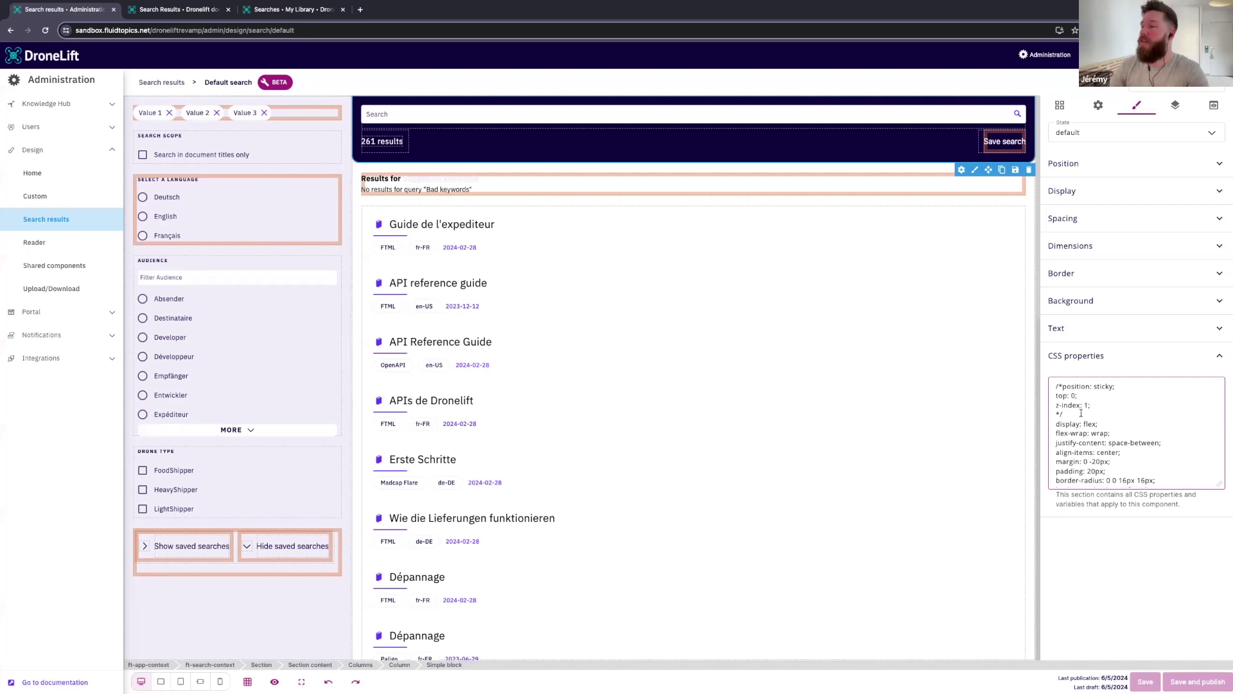
{"action": "key", "text": "BackSpace"}
{"action": "key", "text": "BackSpace"}
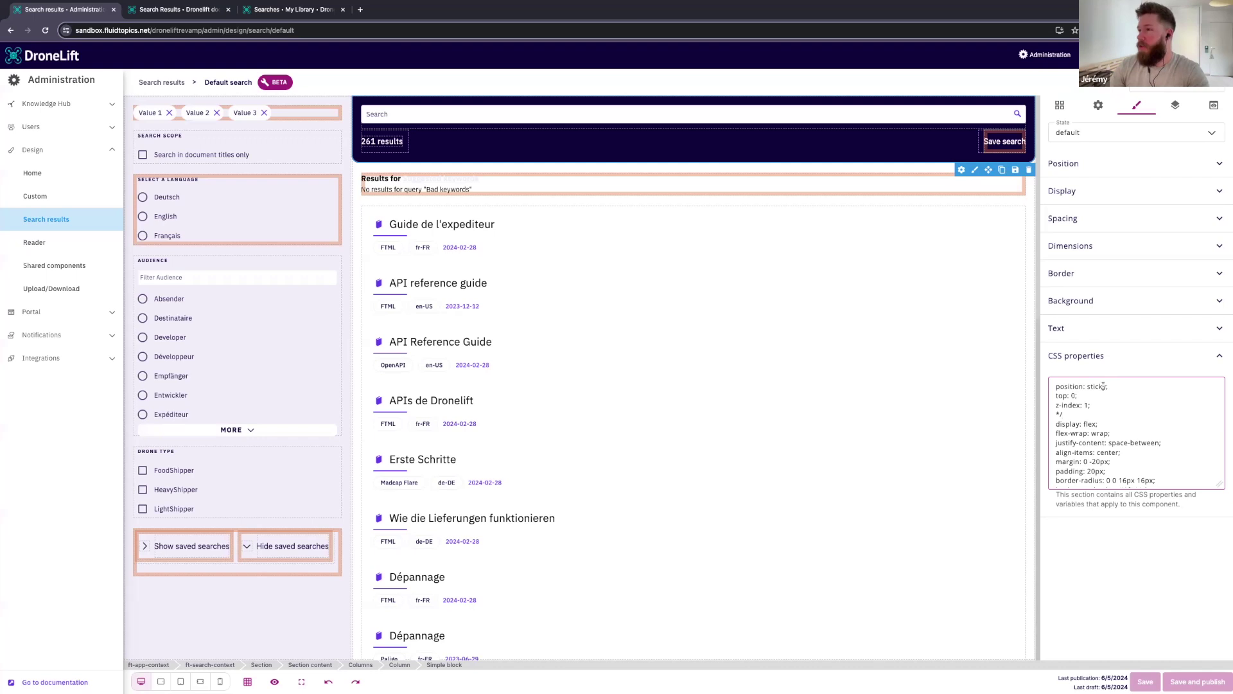
{"action": "left_click_drag", "start_coordinate": [1085, 396], "coordinate": [1049, 397]}
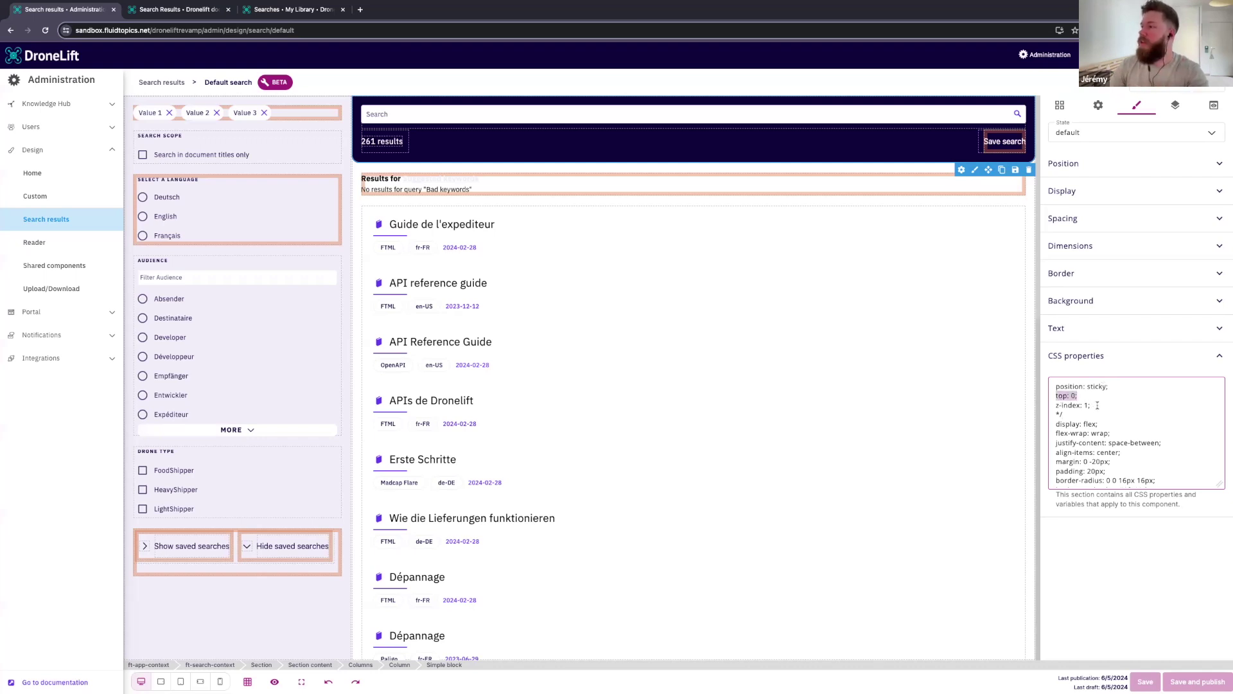
{"action": "left_click", "coordinate": [1063, 413]}
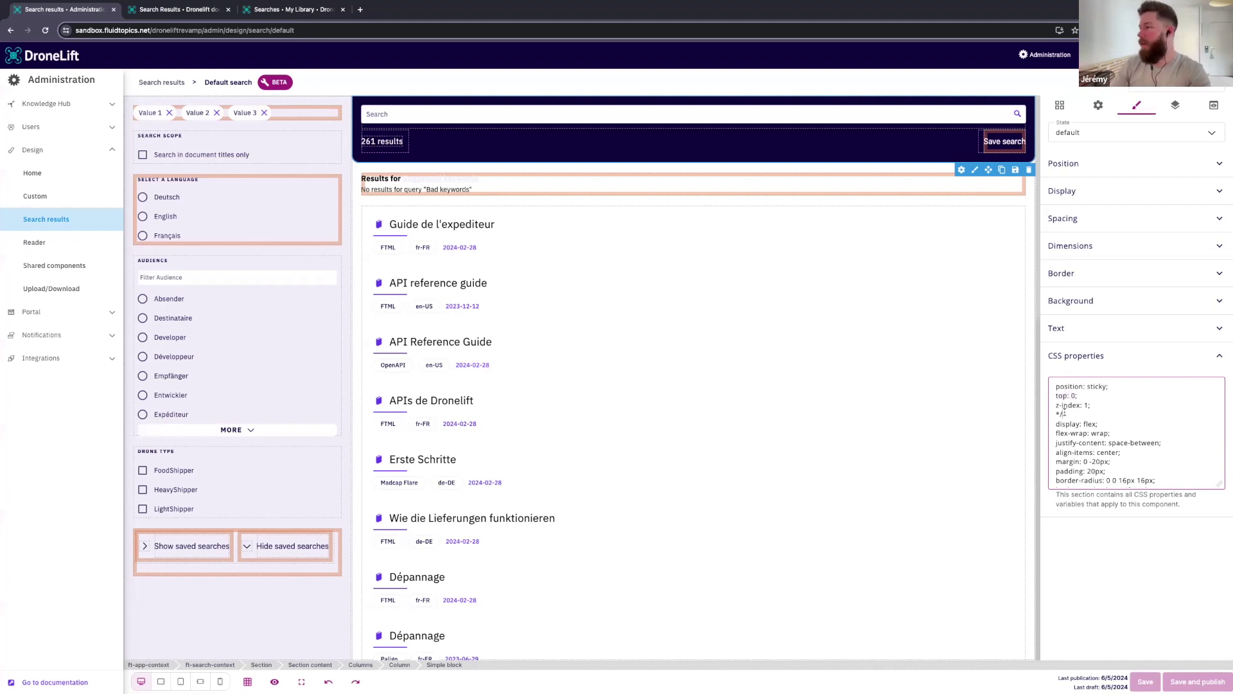
{"action": "left_click", "coordinate": [1122, 565]}
{"action": "left_click", "coordinate": [1145, 681]}
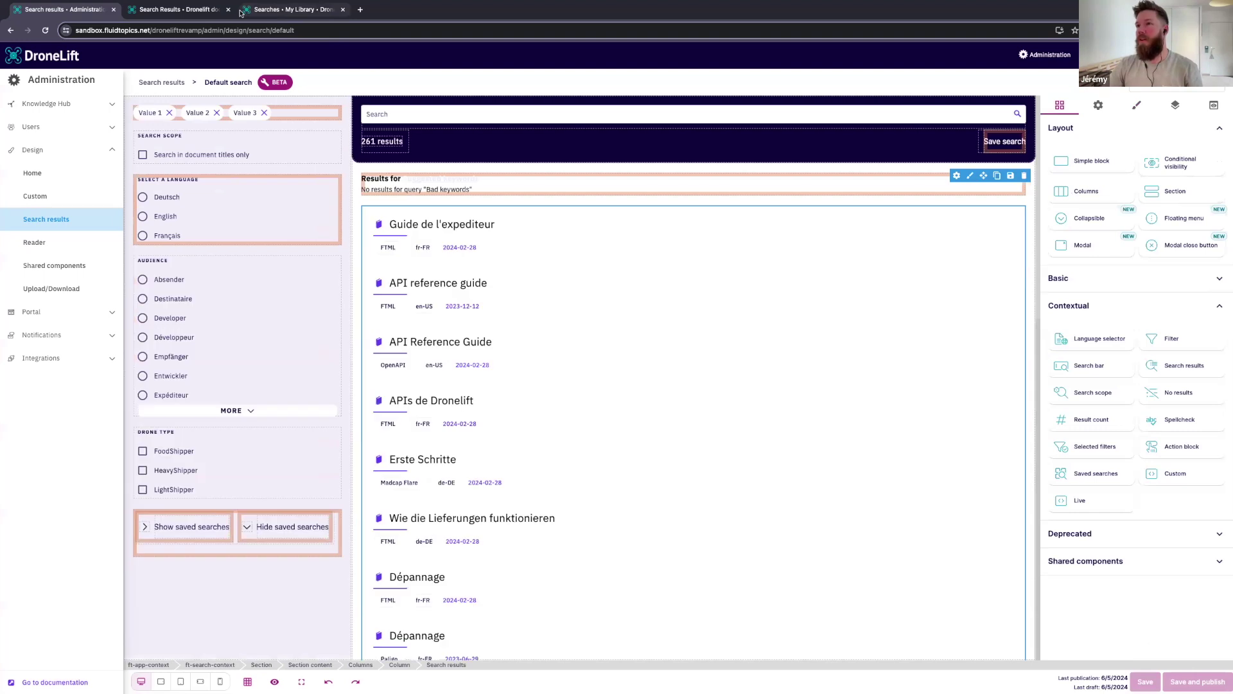
Reload the live search page and check the sticky search header while scrolling through the results
{"action": "left_click", "coordinate": [186, 9]}
{"action": "key", "text": "ctrl+r"}
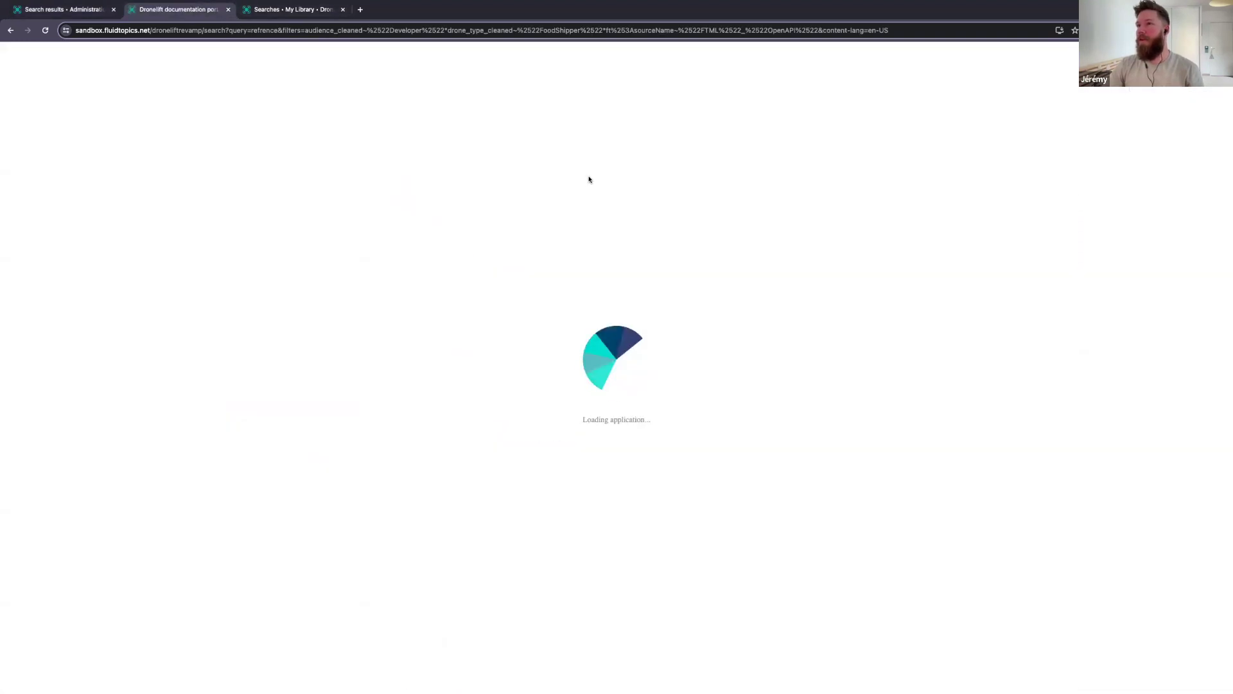
{"action": "scroll", "coordinate": [752, 300], "scroll_direction": "down", "scroll_amount": 15}
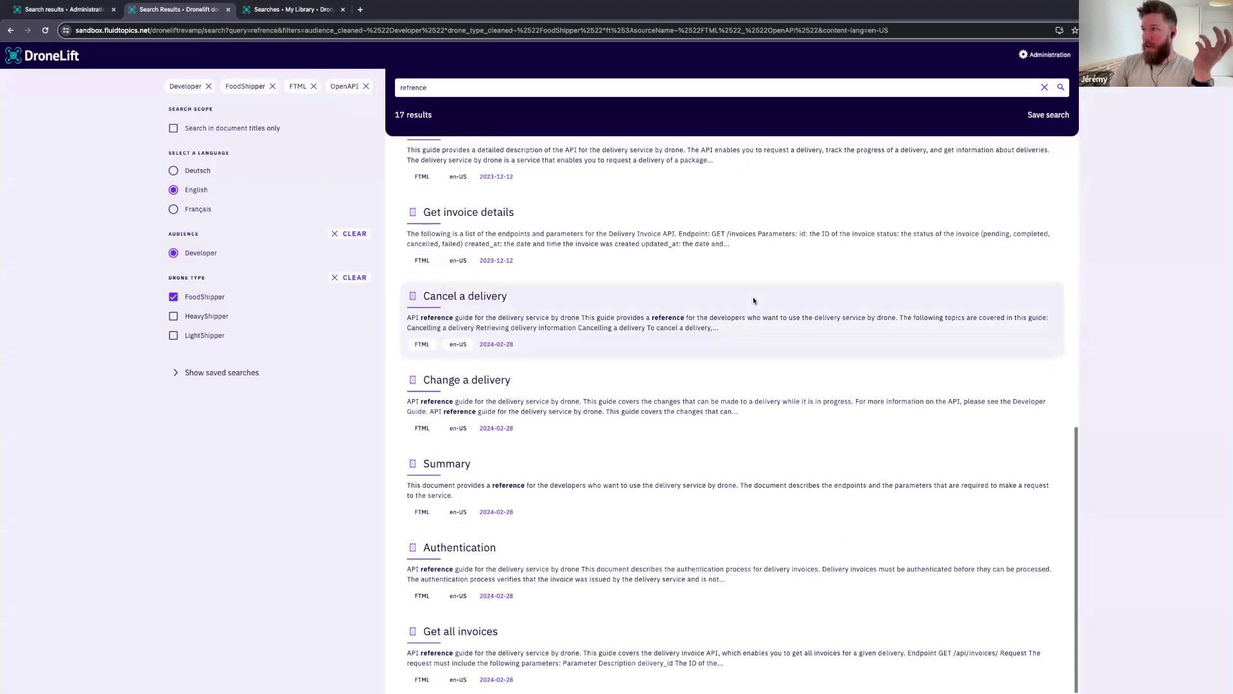
{"action": "scroll", "coordinate": [752, 299], "scroll_direction": "up", "scroll_amount": 10}
{"action": "scroll", "coordinate": [752, 299], "scroll_direction": "down", "scroll_amount": 2}
{"action": "scroll", "coordinate": [753, 299], "scroll_direction": "up", "scroll_amount": 4}
{"action": "scroll", "coordinate": [752, 299], "scroll_direction": "down", "scroll_amount": 6}
{"action": "scroll", "coordinate": [753, 299], "scroll_direction": "up", "scroll_amount": 5}
{"action": "scroll", "coordinate": [752, 299], "scroll_direction": "down", "scroll_amount": 6}
{"action": "scroll", "coordinate": [753, 300], "scroll_direction": "up", "scroll_amount": 10}
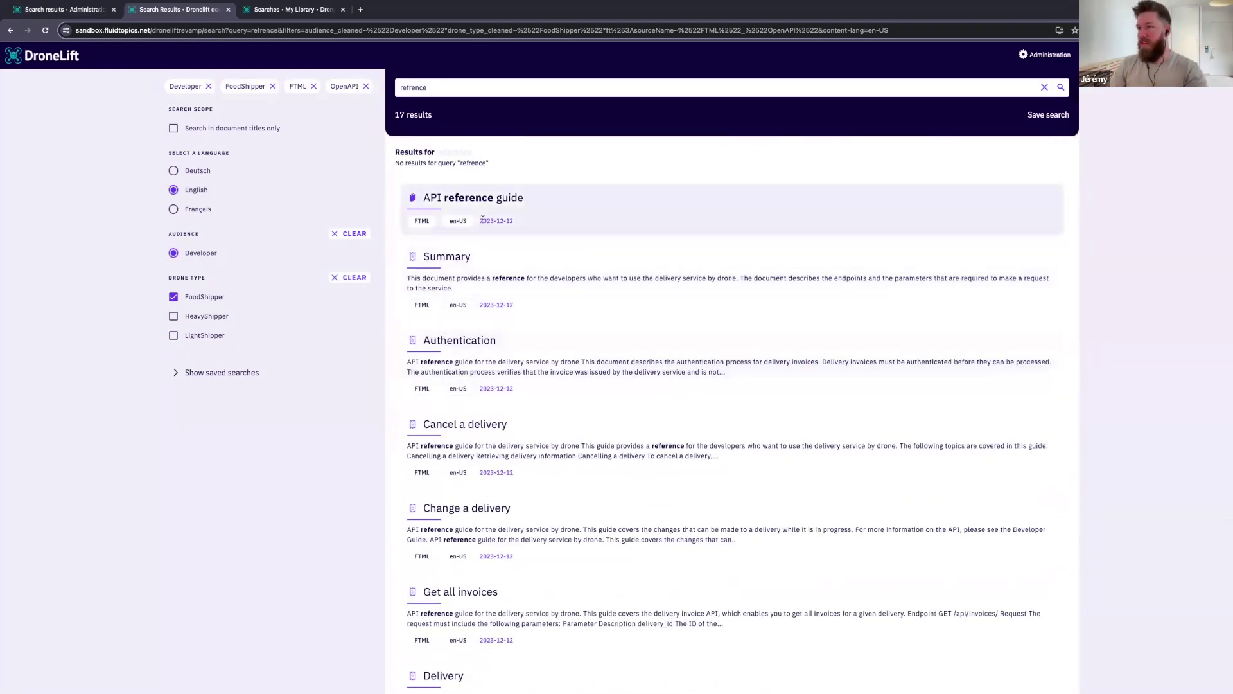
Return to the Search results design overview in the administration and open the Default result template
{"action": "left_click", "coordinate": [72, 14]}
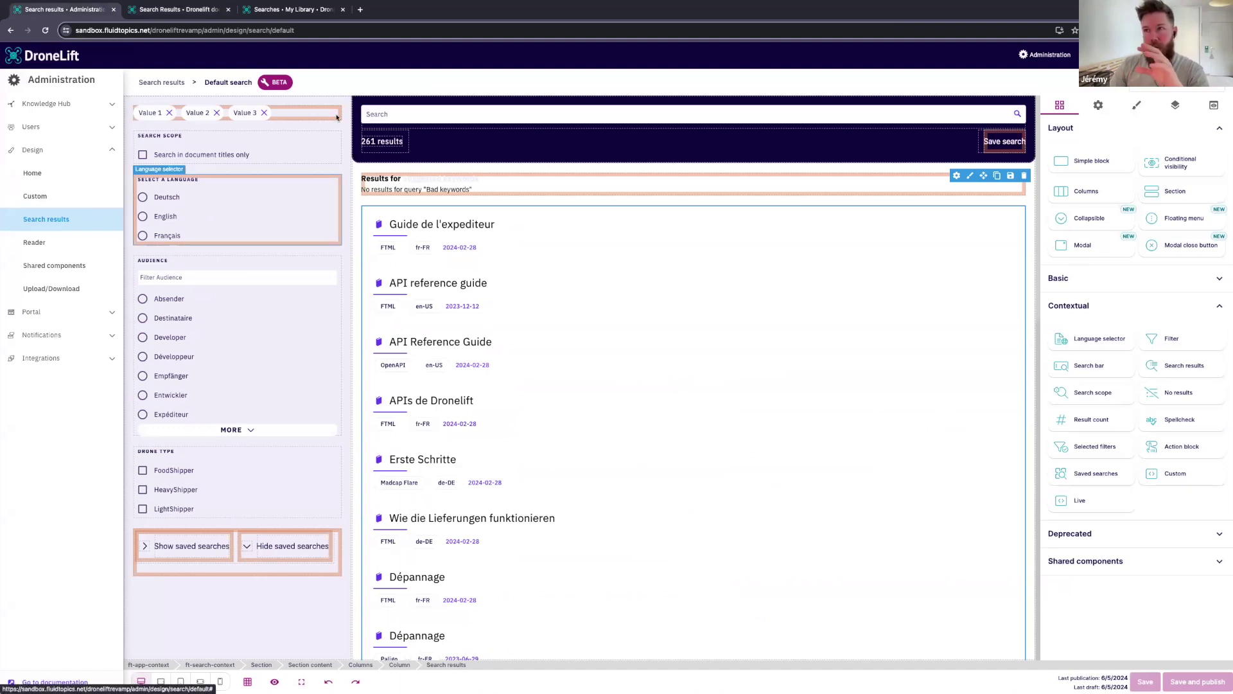
{"action": "left_click", "coordinate": [198, 14]}
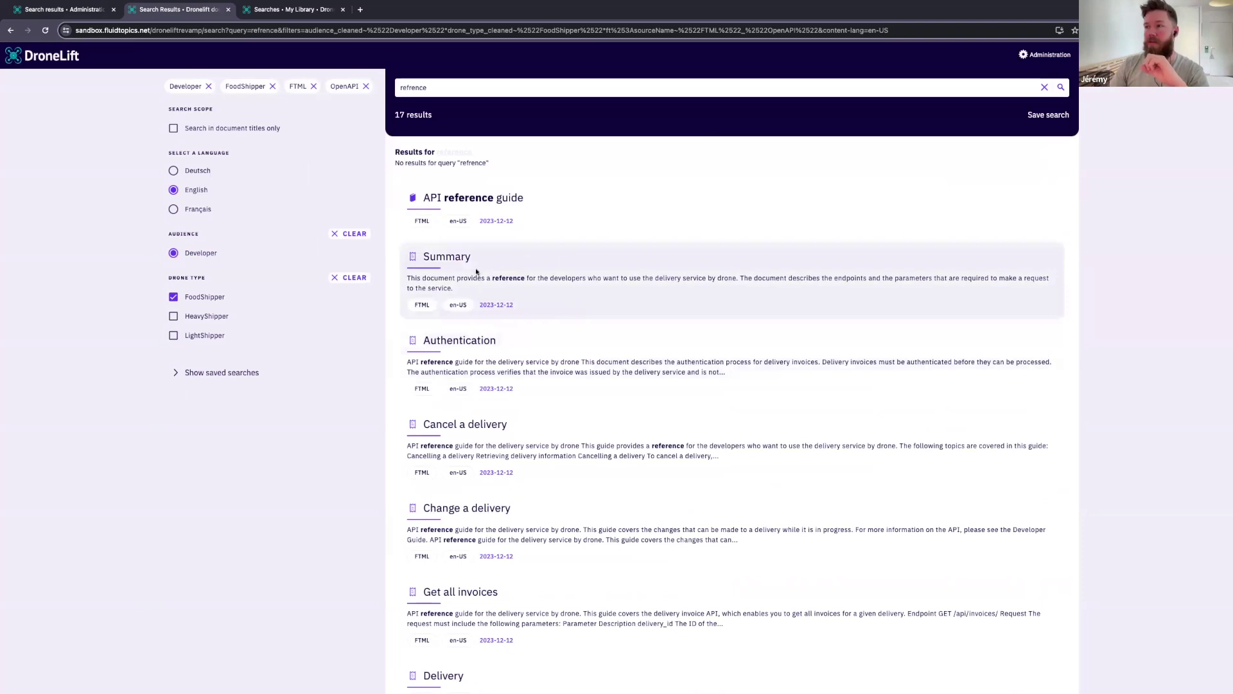
{"action": "key", "text": "ctrl+shift+Tab"}
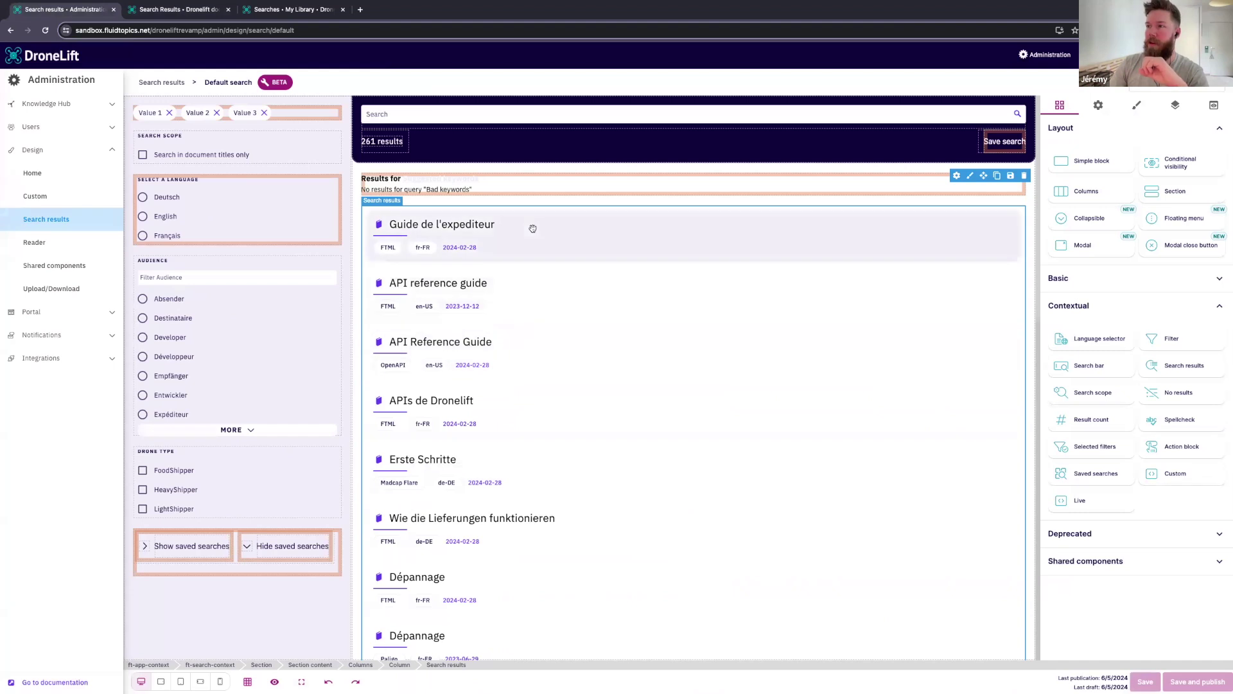
{"action": "left_click", "coordinate": [55, 221]}
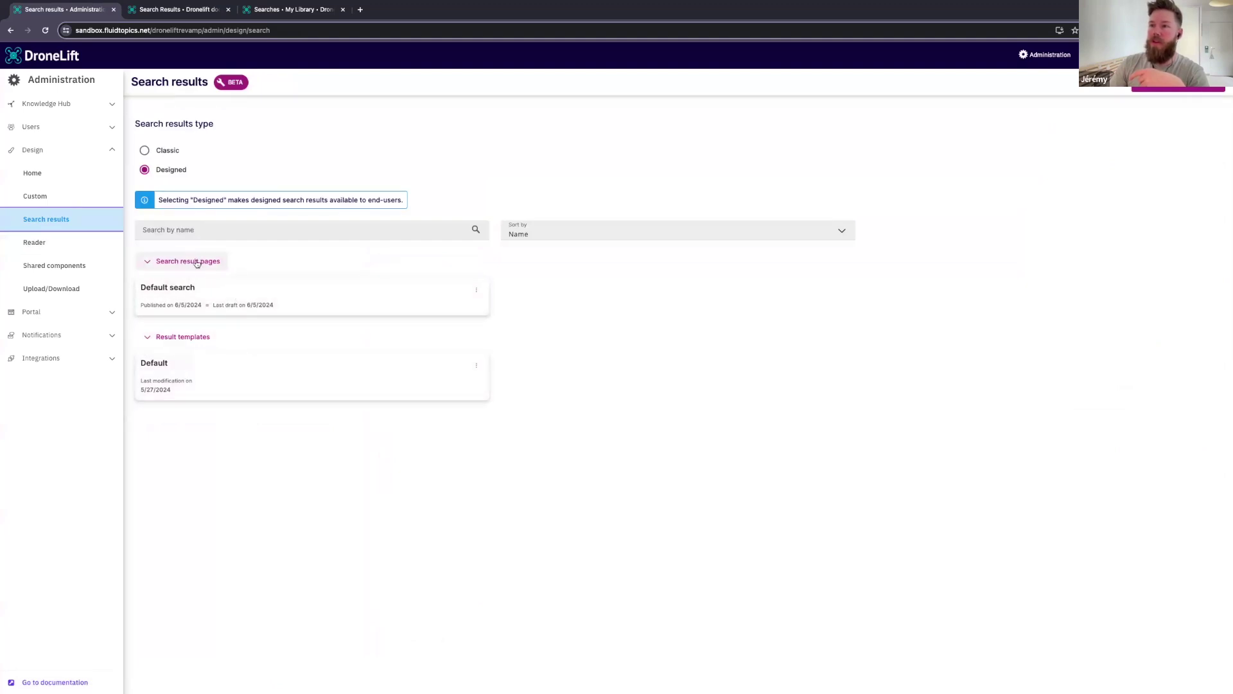
{"action": "left_click", "coordinate": [188, 368]}
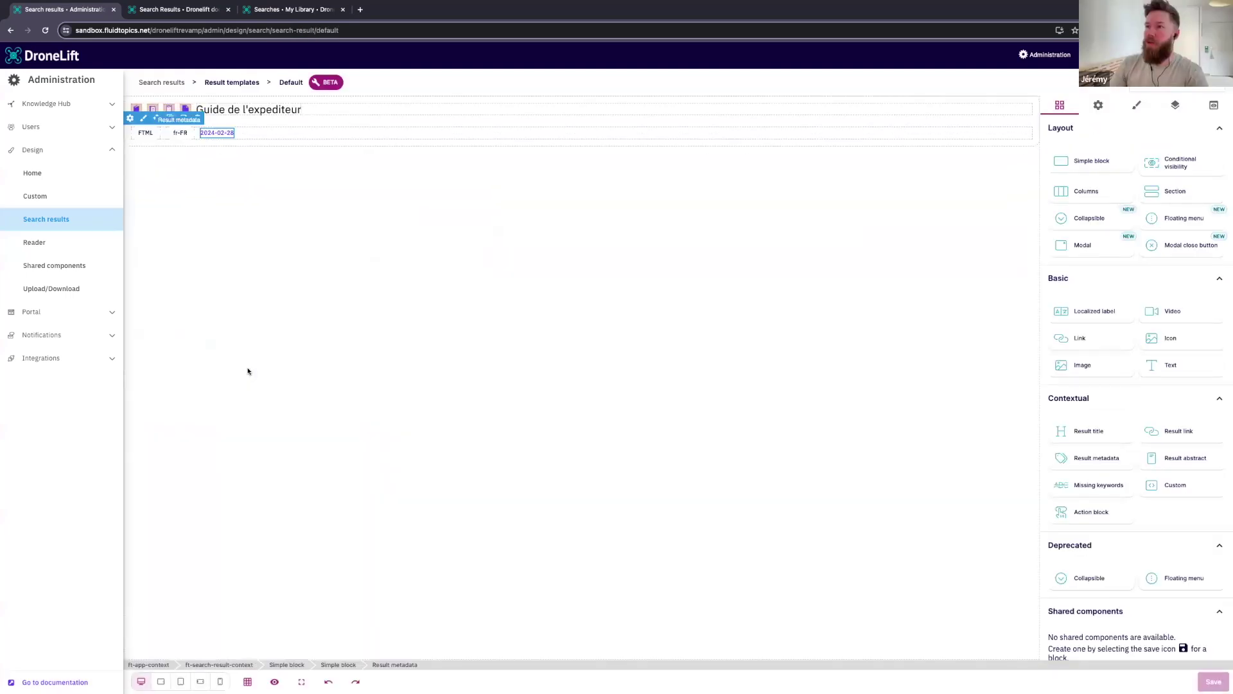
Return to the Search results design overview and duplicate the Default result template under the name Developer
{"action": "left_click", "coordinate": [280, 280]}
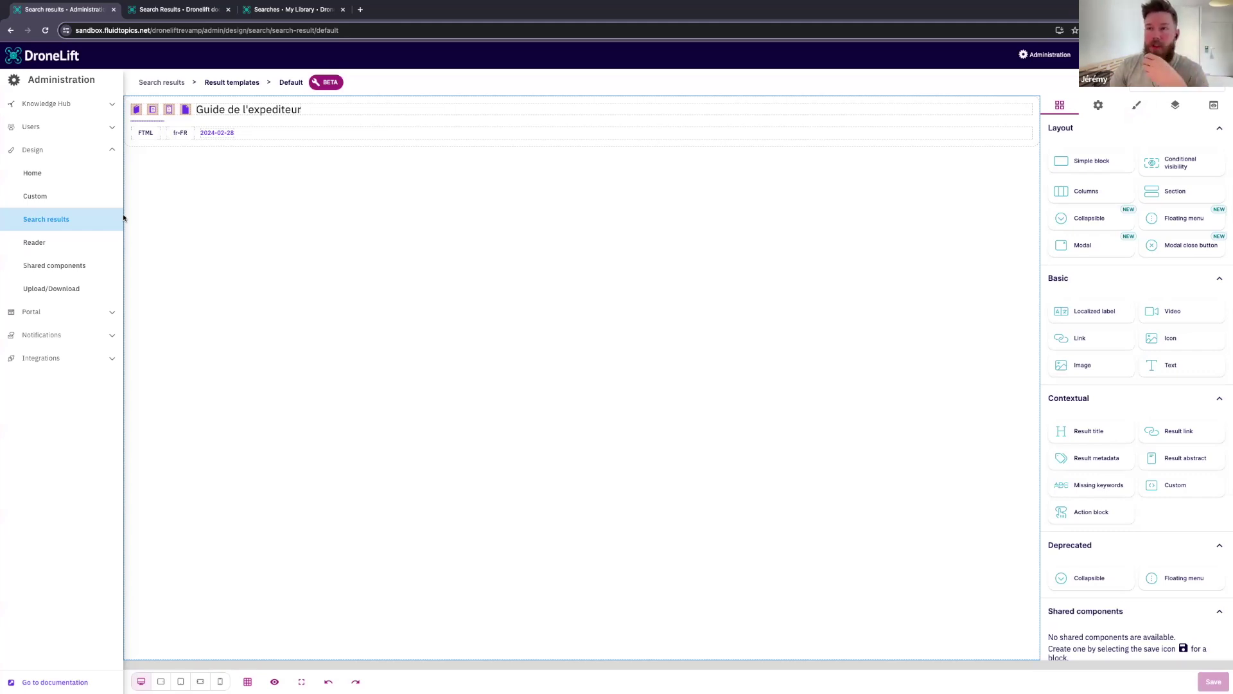
{"action": "left_click", "coordinate": [75, 219]}
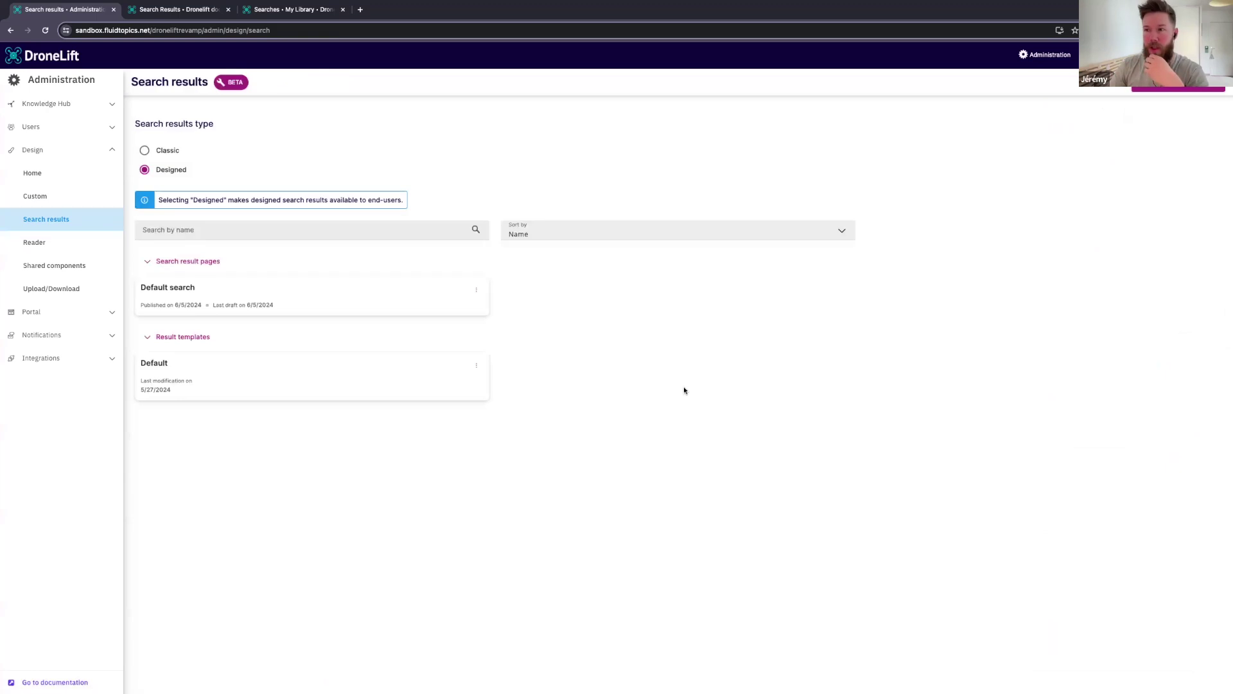
{"action": "left_click", "coordinate": [476, 364]}
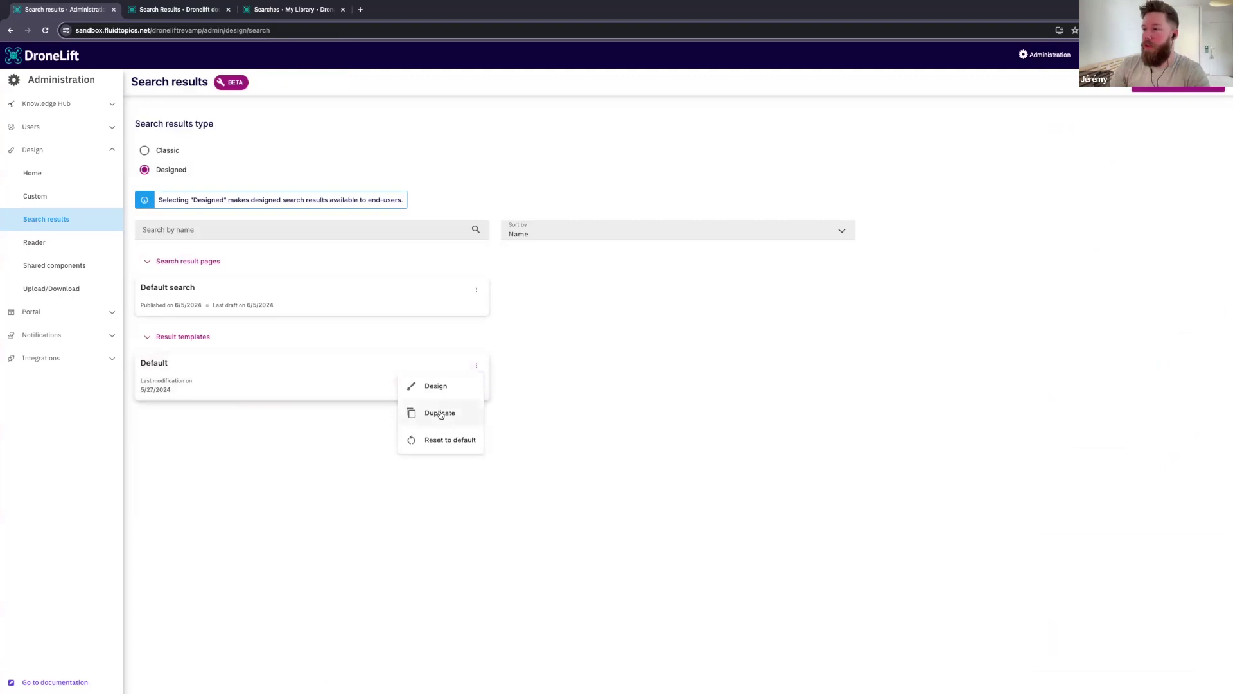
{"action": "left_click", "coordinate": [476, 367]}
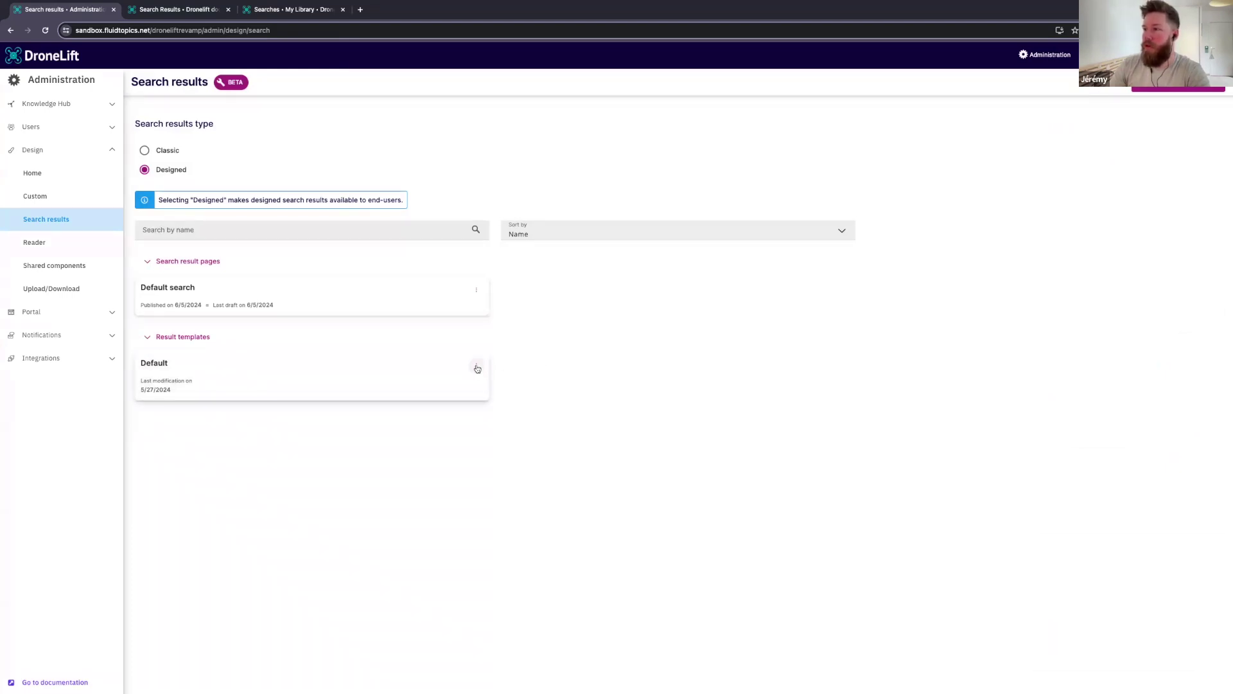
{"action": "left_click", "coordinate": [476, 367]}
{"action": "left_click", "coordinate": [440, 411]}
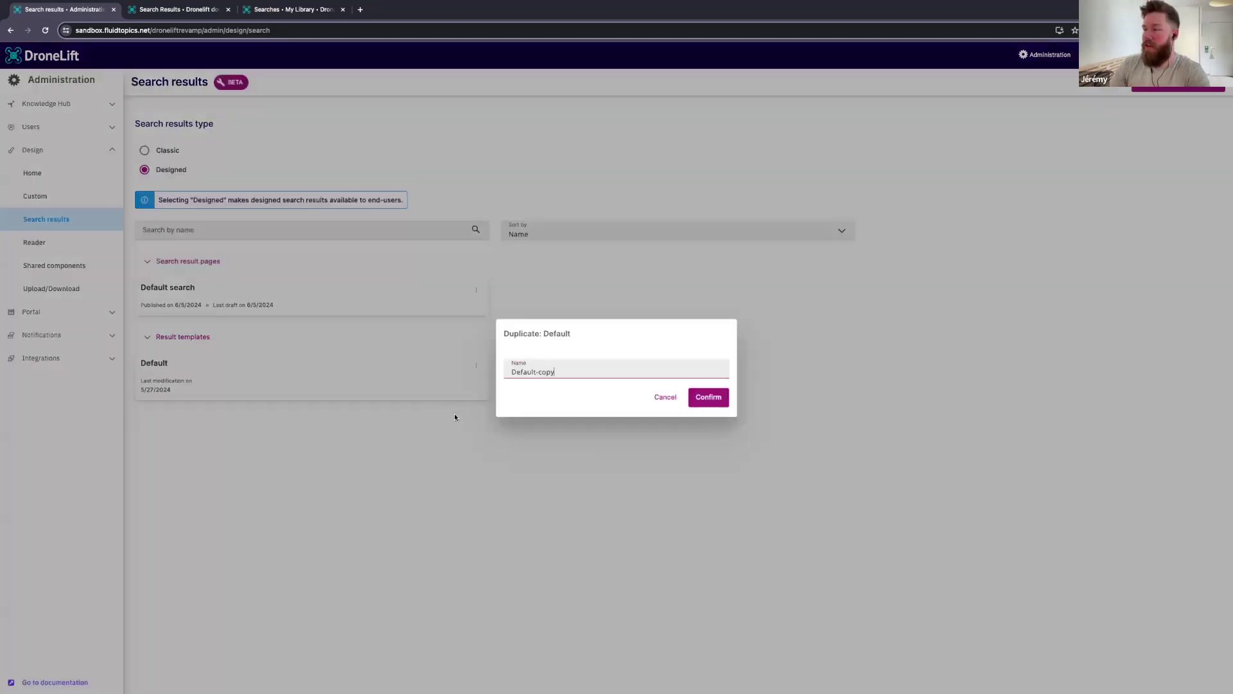
{"action": "triple_click", "coordinate": [577, 371]}
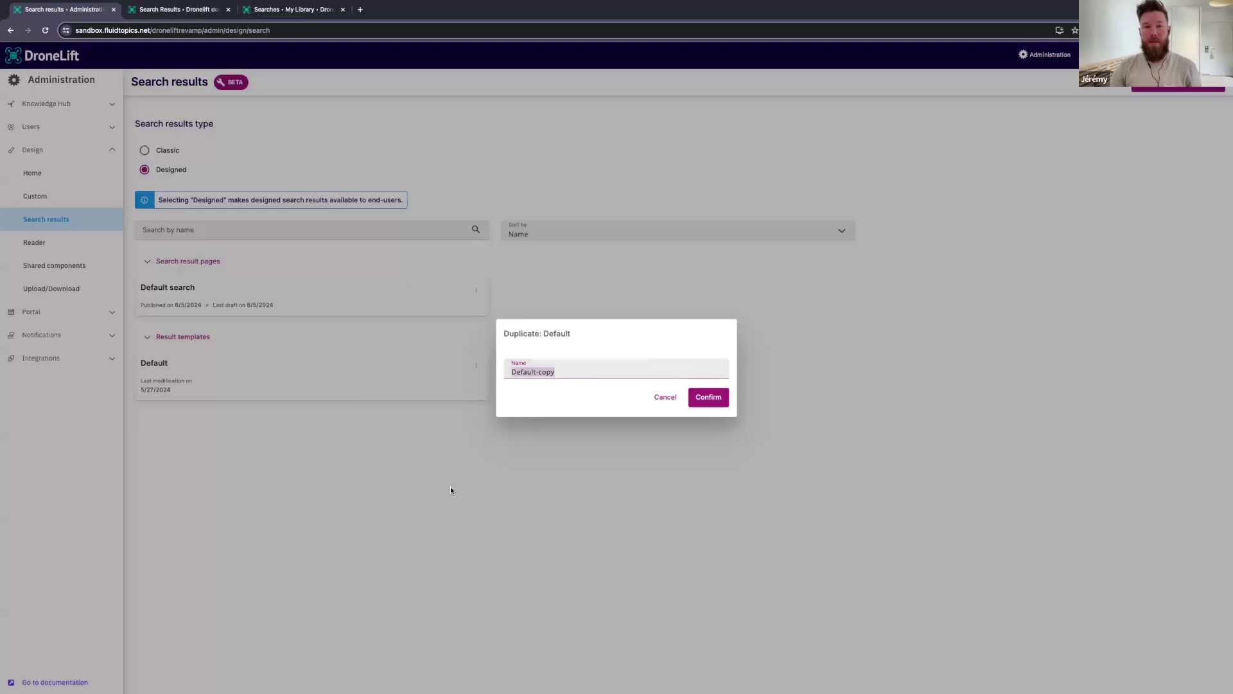
{"action": "type", "text": "Developer"}
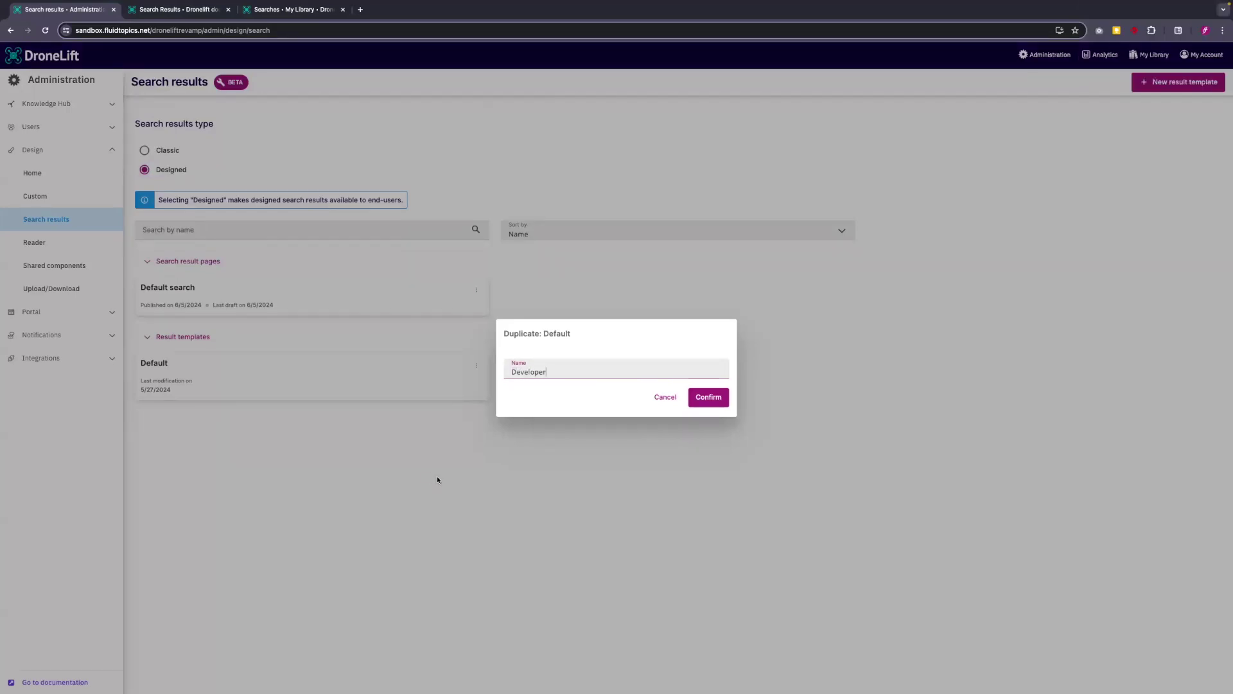
{"action": "left_click", "coordinate": [709, 397]}
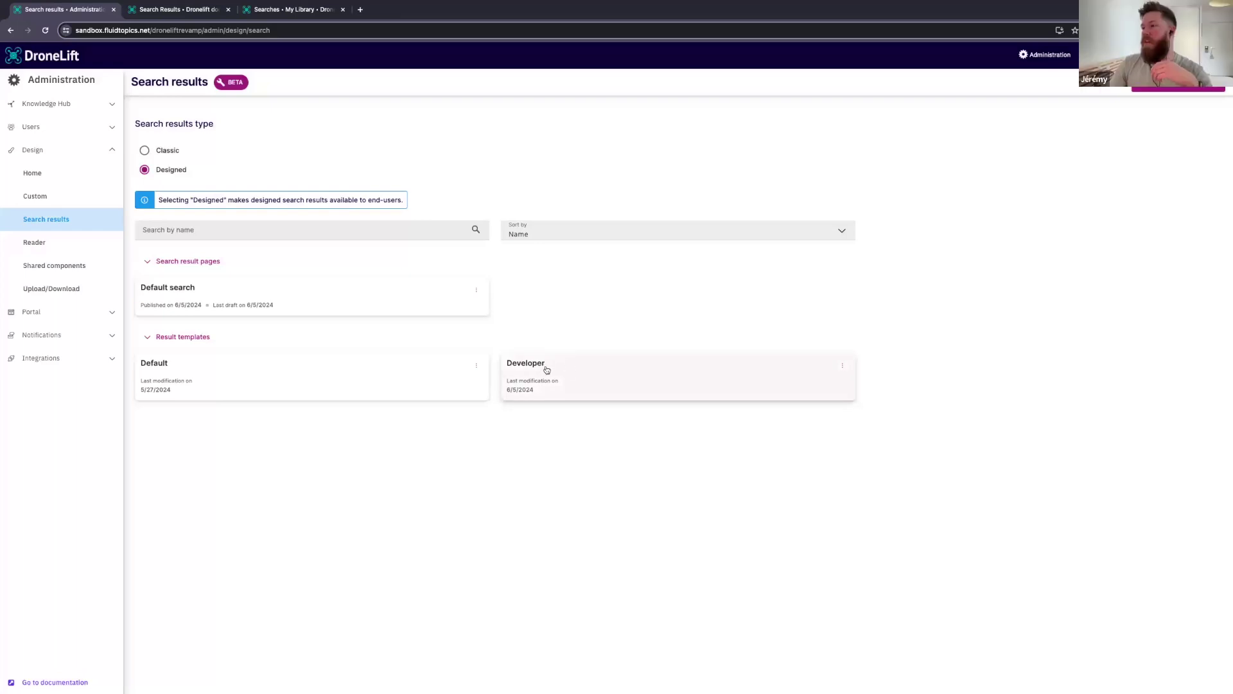
Open the Developer result template and set the source name badge's metadata to document_type_cleaned
{"action": "left_click", "coordinate": [585, 371]}
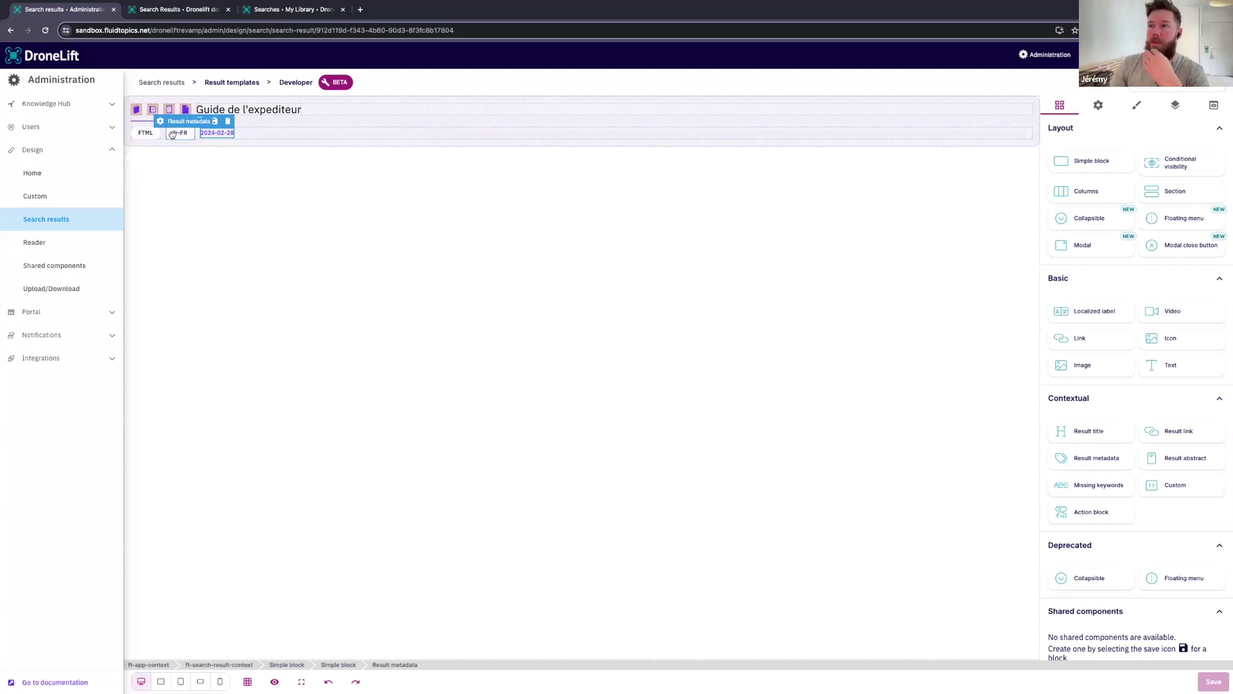
{"action": "left_click", "coordinate": [147, 133]}
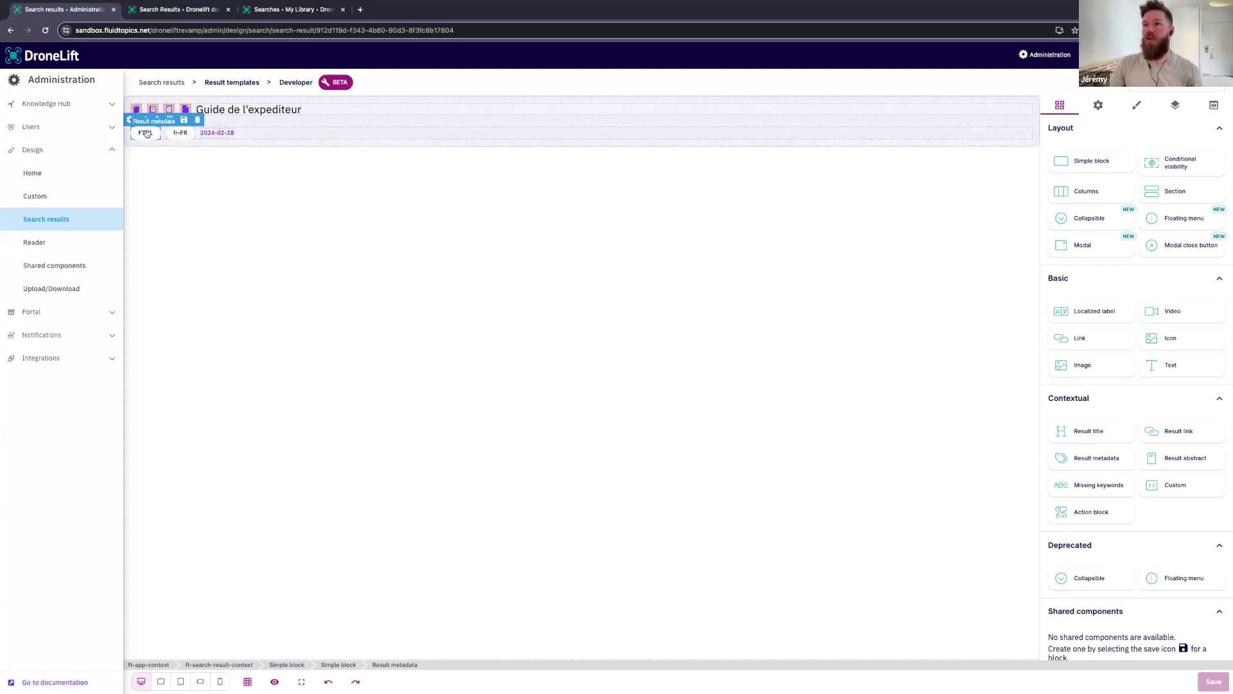
{"action": "left_click", "coordinate": [1098, 105]}
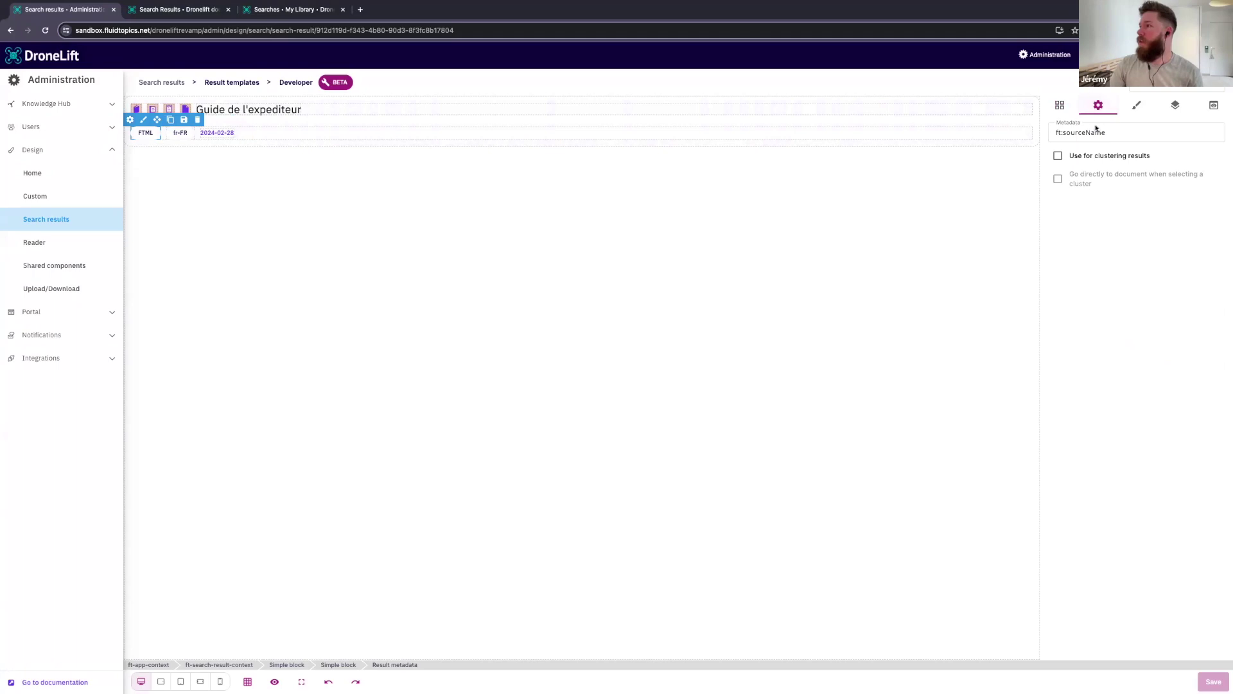
{"action": "left_click", "coordinate": [1121, 132]}
{"action": "double_click", "coordinate": [1122, 131]}
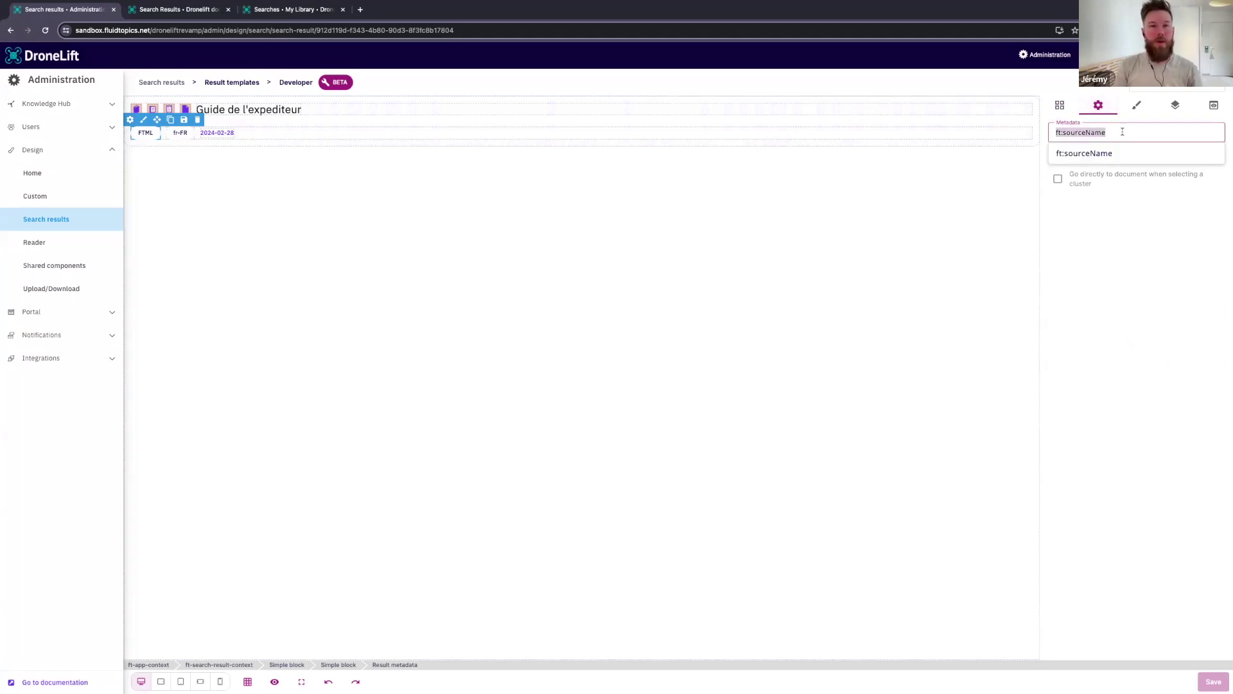
{"action": "type", "text": "document"}
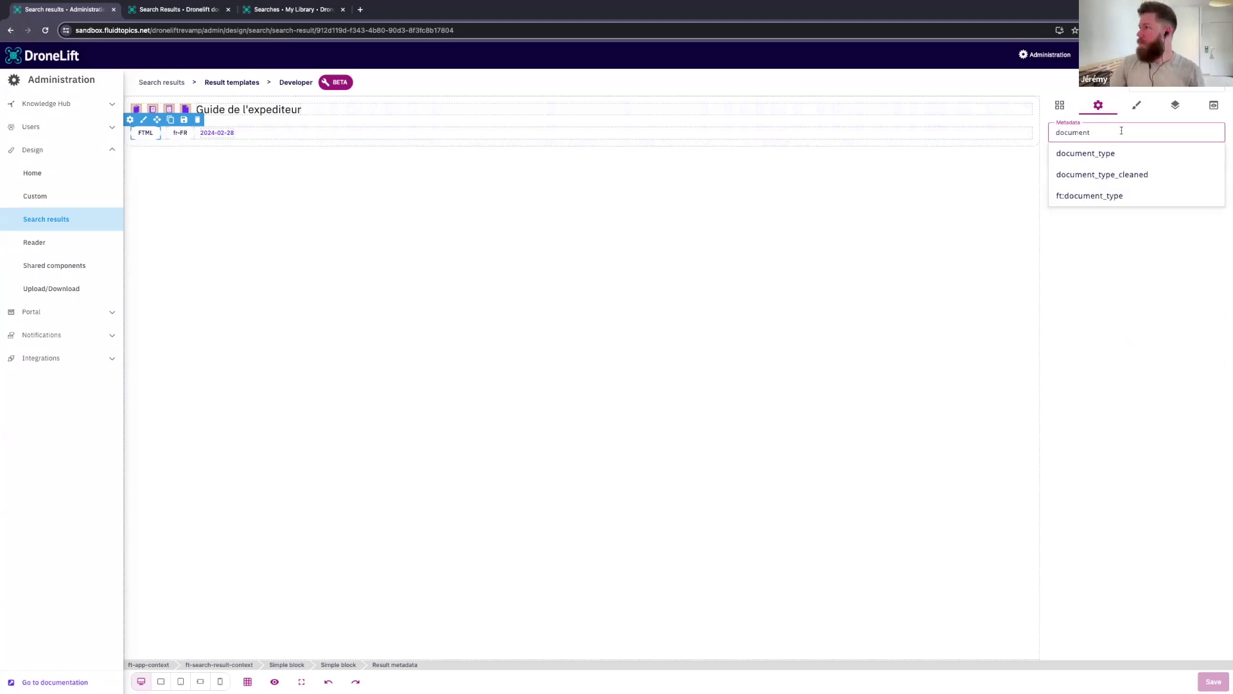
{"action": "left_click", "coordinate": [1102, 174]}
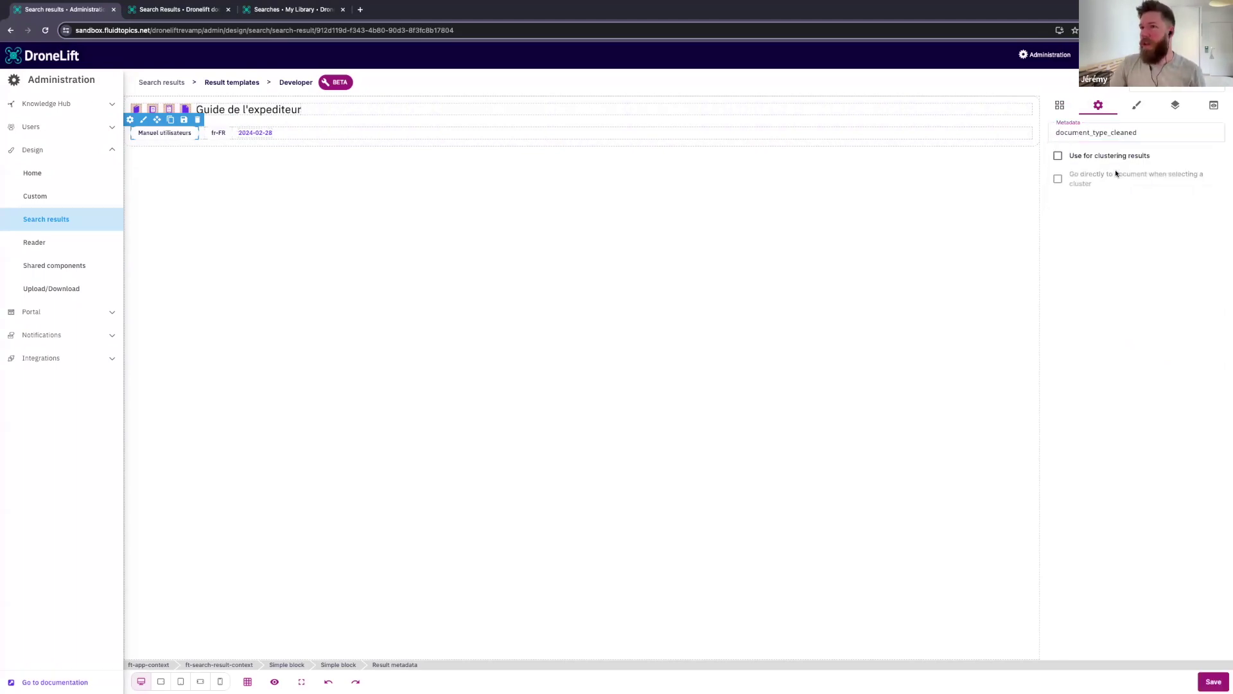
Set the locale badge's metadata to version_cleaned
{"action": "left_click", "coordinate": [222, 134]}
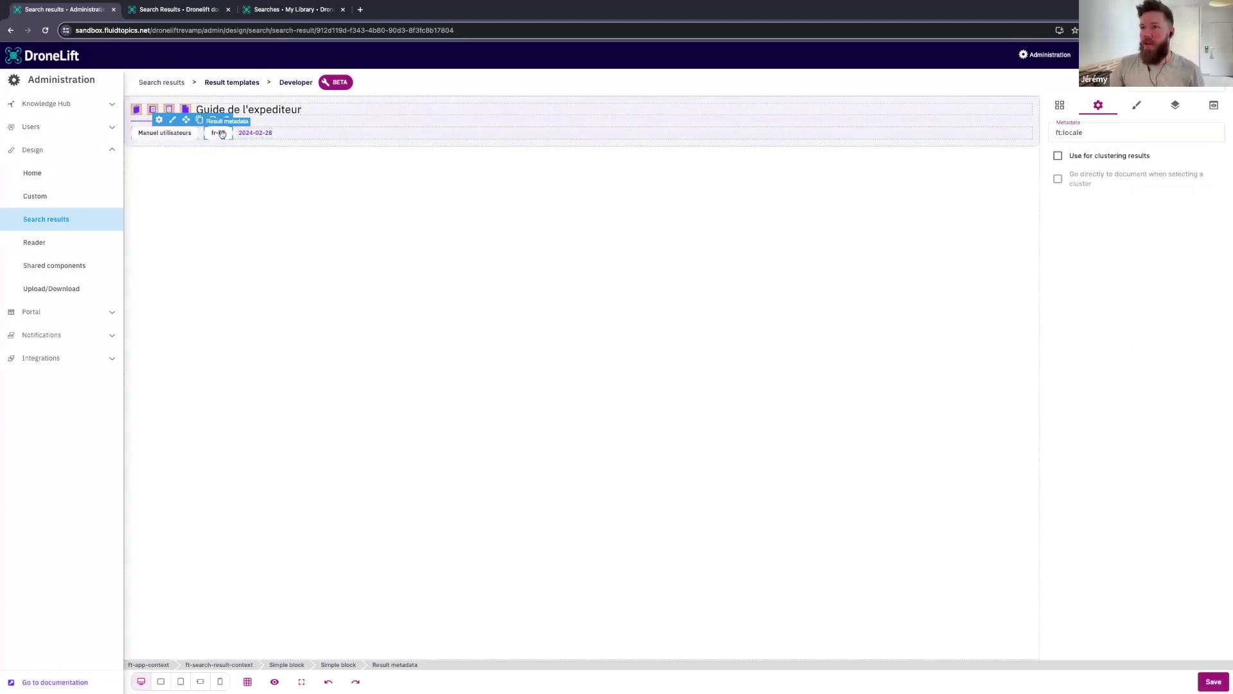
{"action": "left_click", "coordinate": [1095, 131]}
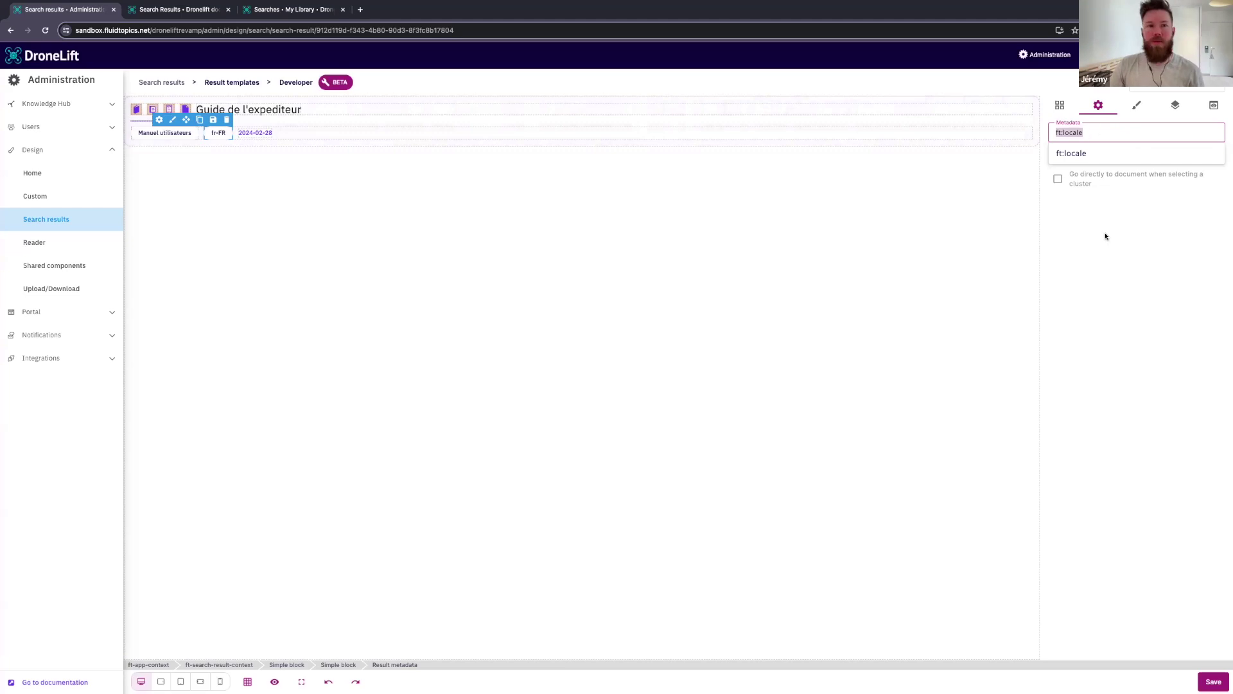
{"action": "type", "text": "version"}
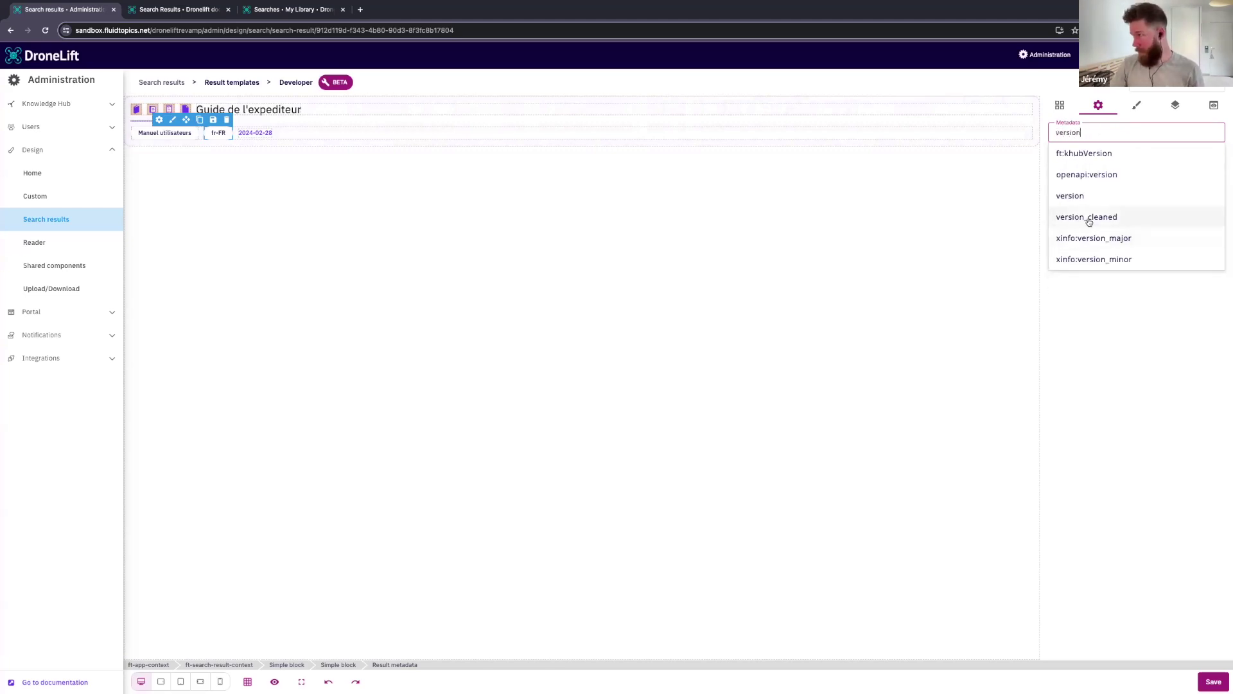
{"action": "left_click", "coordinate": [1095, 220]}
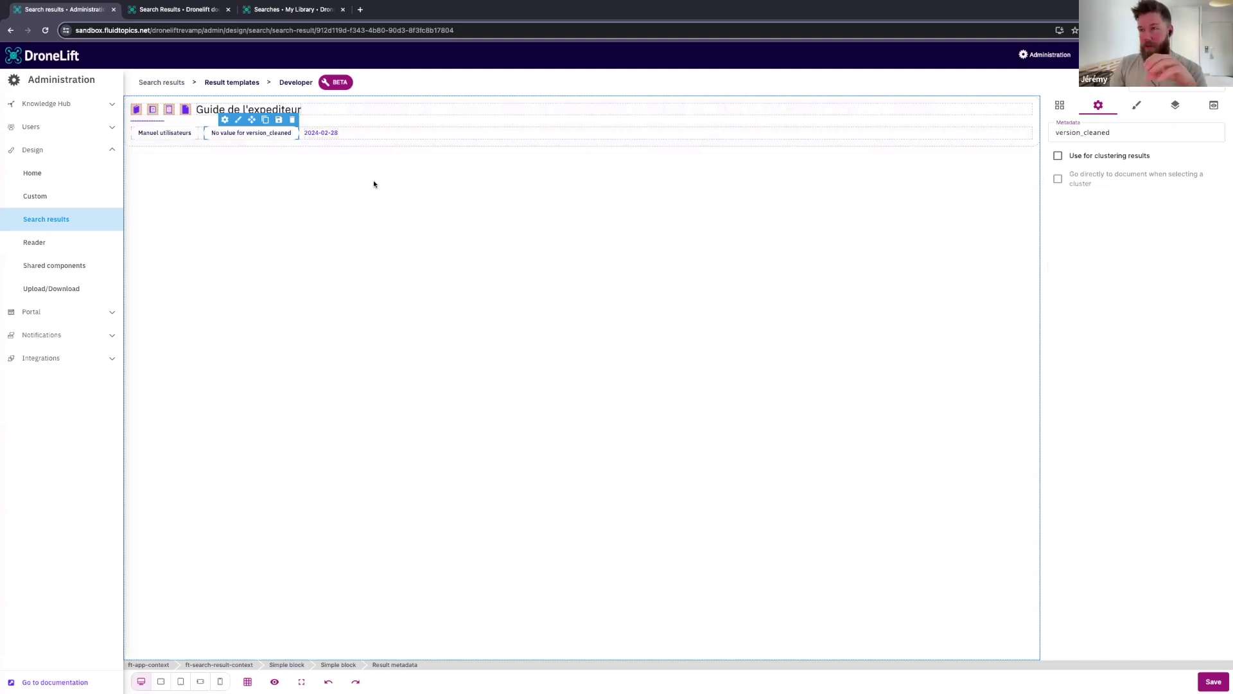
Add an Icon component in front of the document type badge in the metadata row
{"action": "left_click", "coordinate": [1060, 107]}
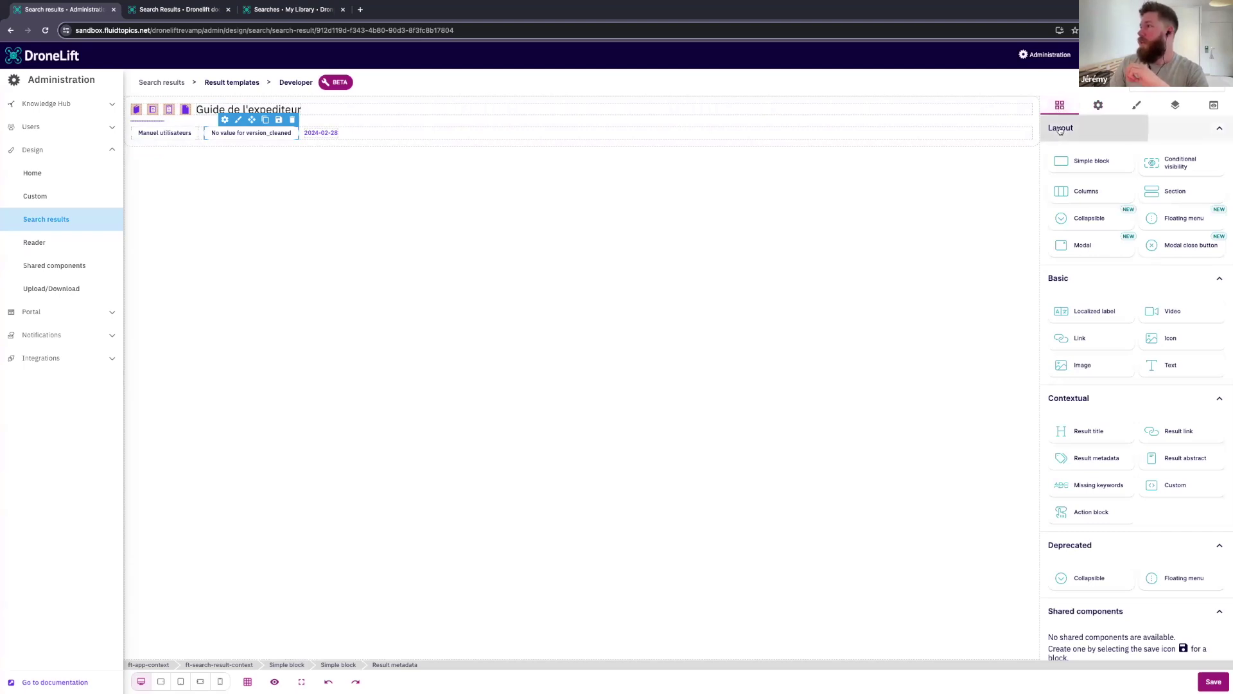
{"action": "left_click", "coordinate": [1059, 127]}
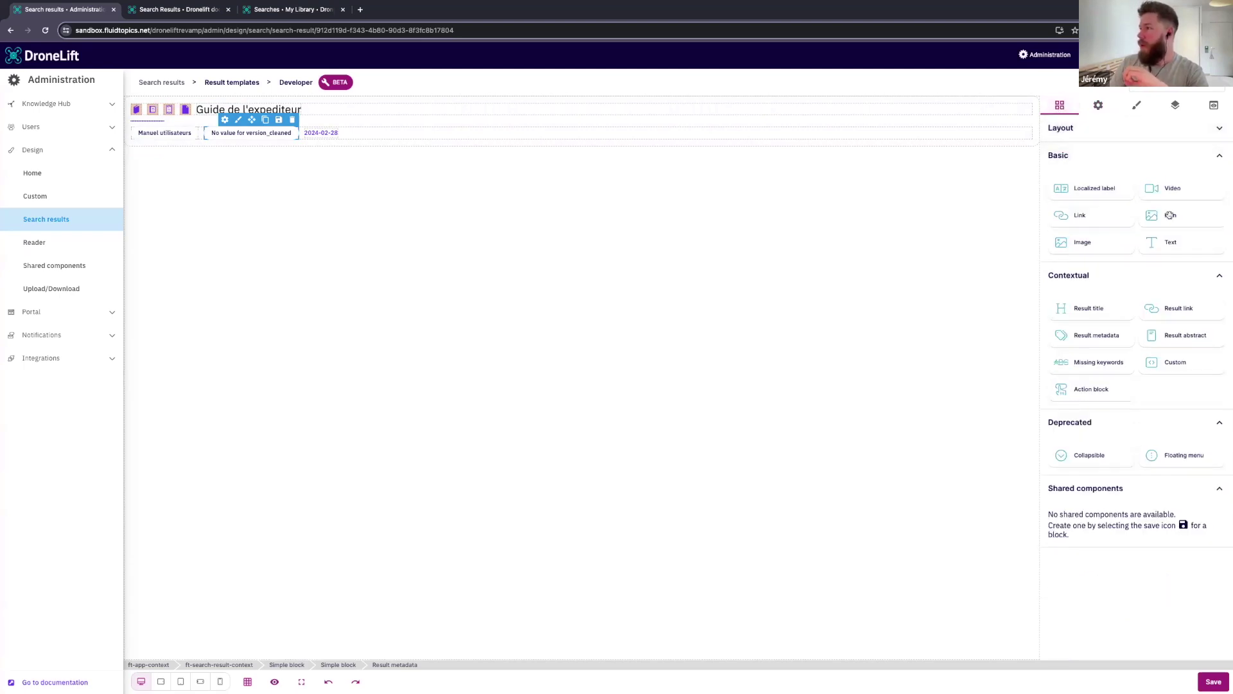
{"action": "left_click_drag", "start_coordinate": [1170, 215], "coordinate": [135, 134]}
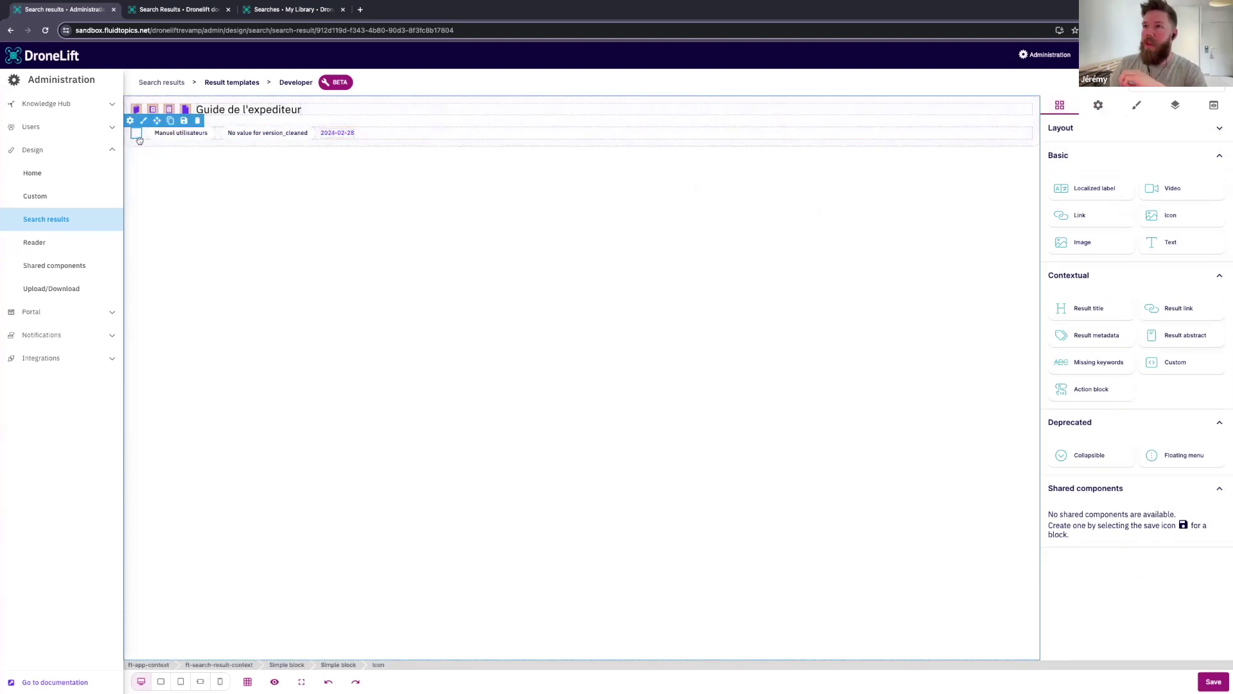
Set the new icon's variant to material and its icon to code, and save the Developer template
{"action": "left_click", "coordinate": [1101, 106]}
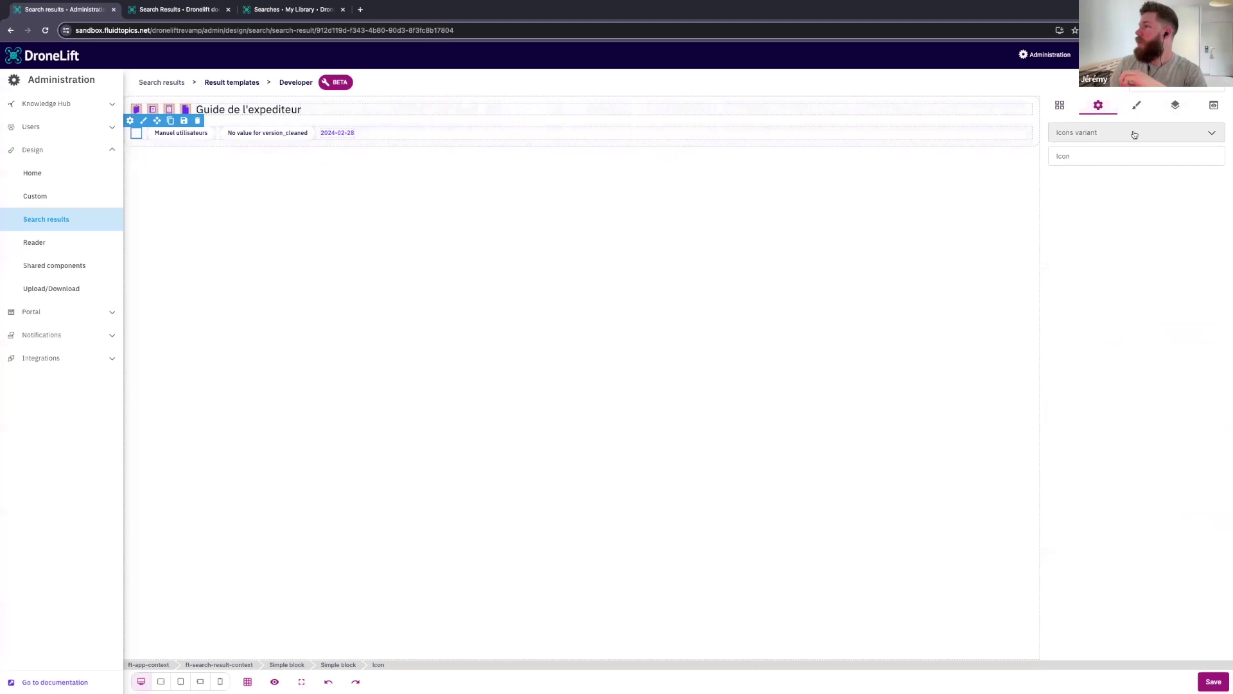
{"action": "left_click", "coordinate": [1105, 134]}
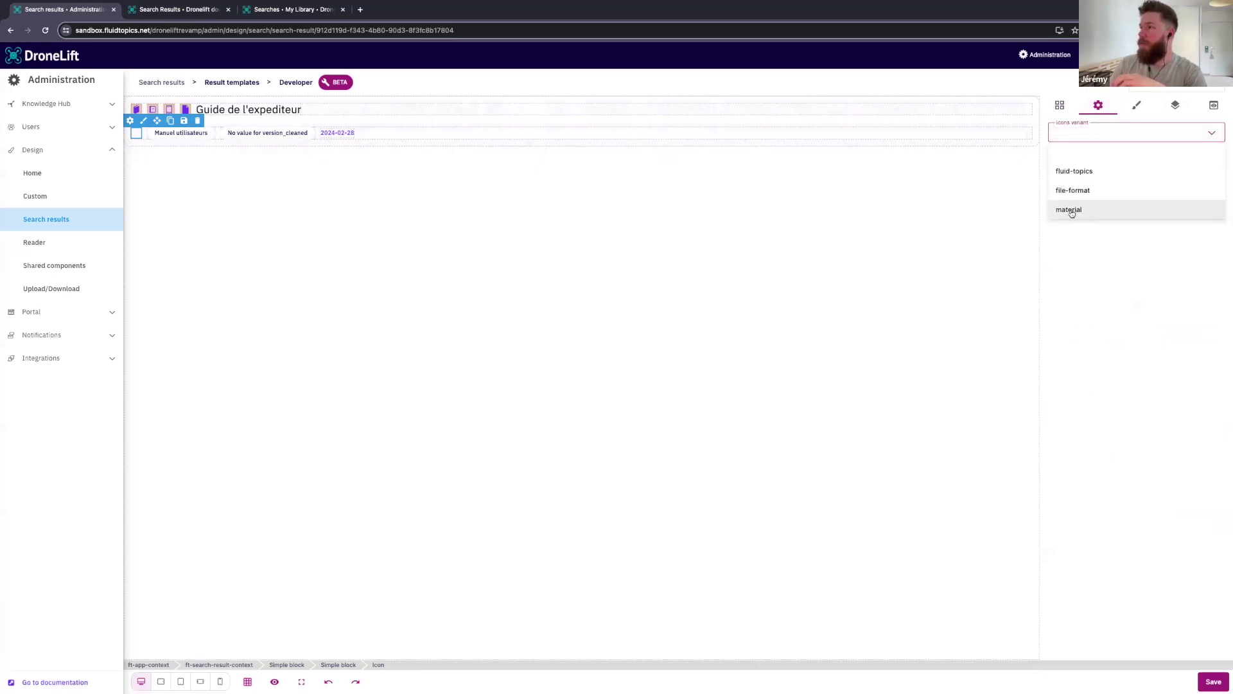
{"action": "left_click", "coordinate": [1078, 212]}
{"action": "left_click", "coordinate": [1090, 158]}
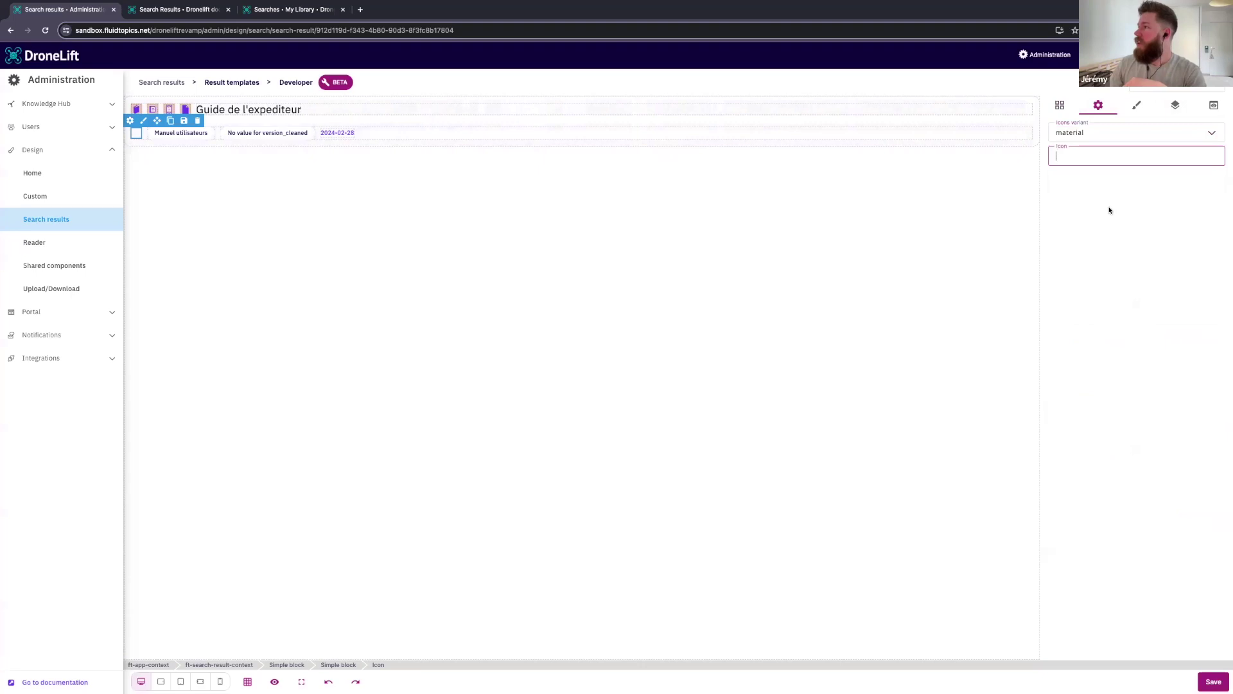
{"action": "type", "text": "code"}
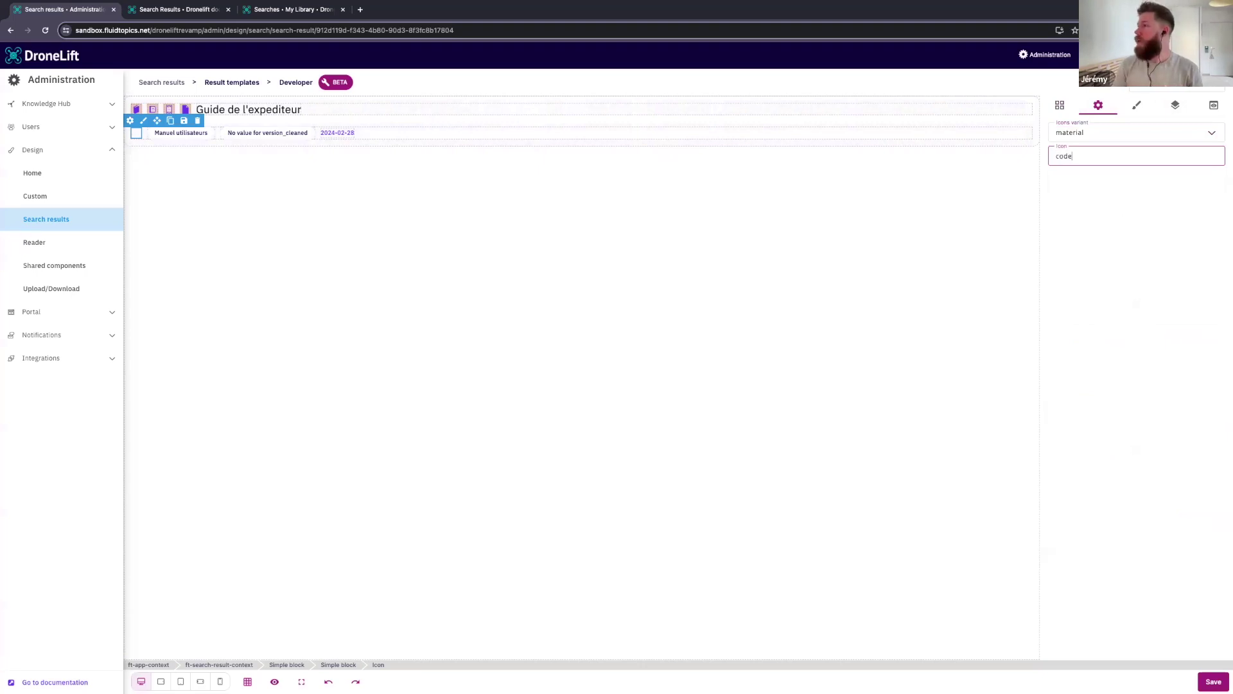
{"action": "left_click", "coordinate": [1114, 249]}
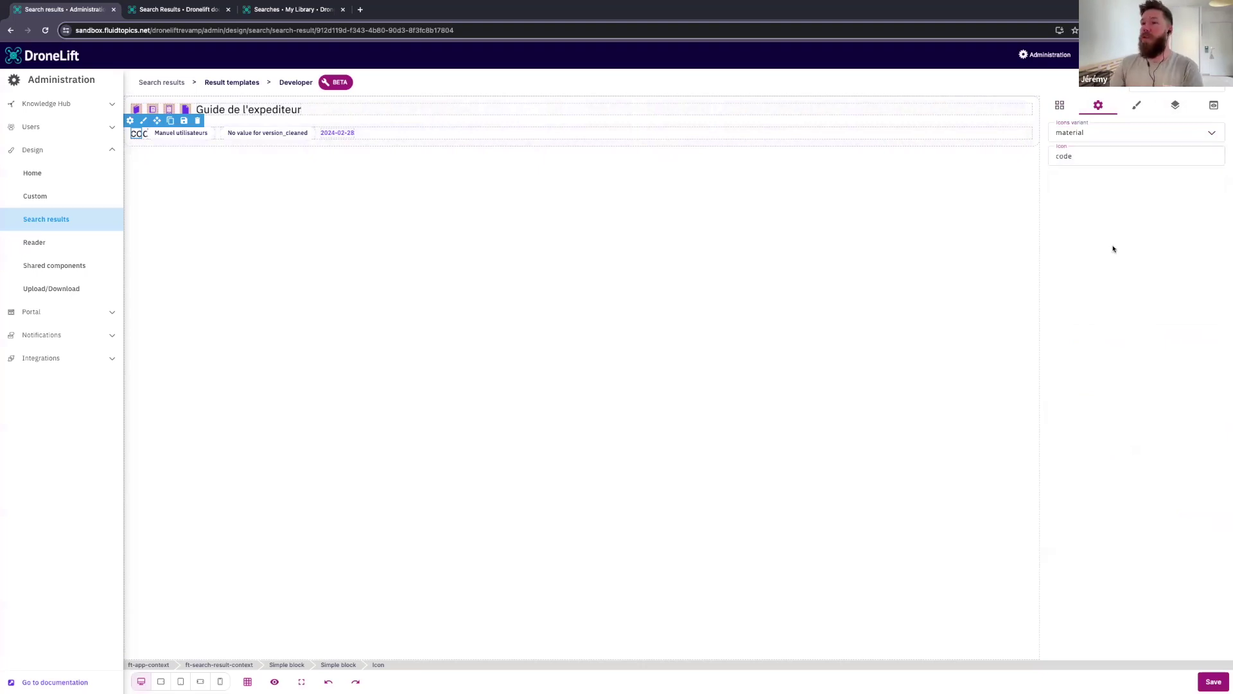
{"action": "left_click", "coordinate": [296, 240]}
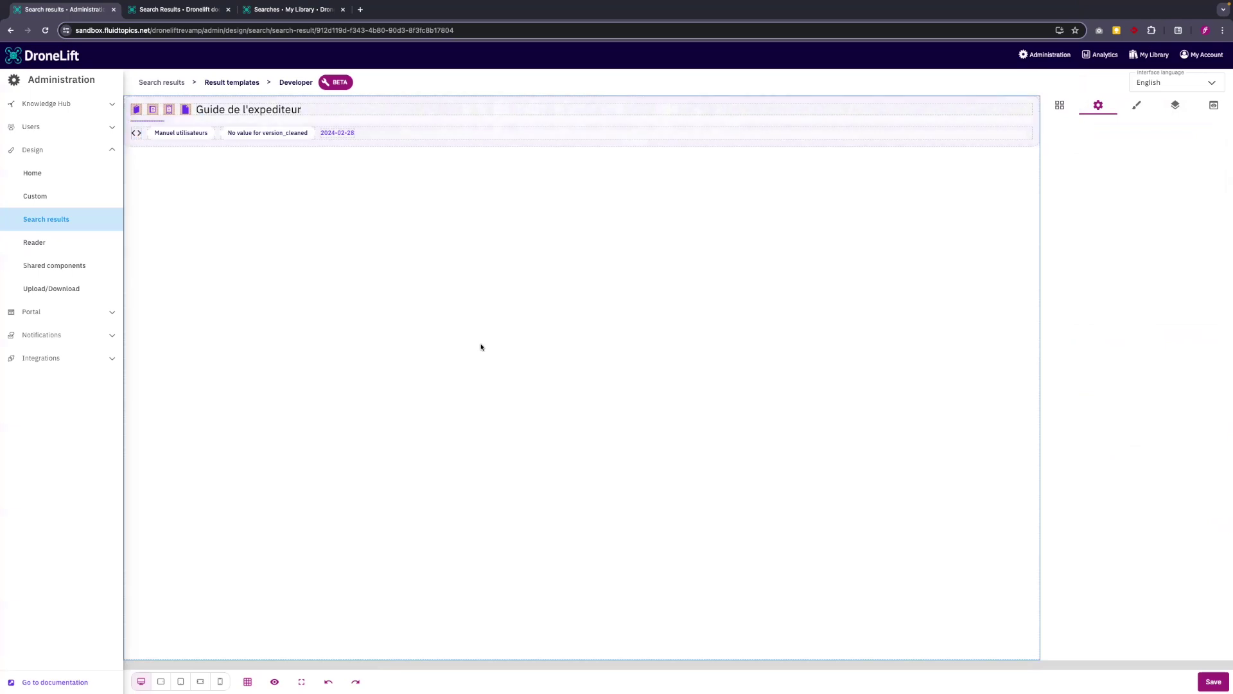
{"action": "left_click", "coordinate": [1213, 682]}
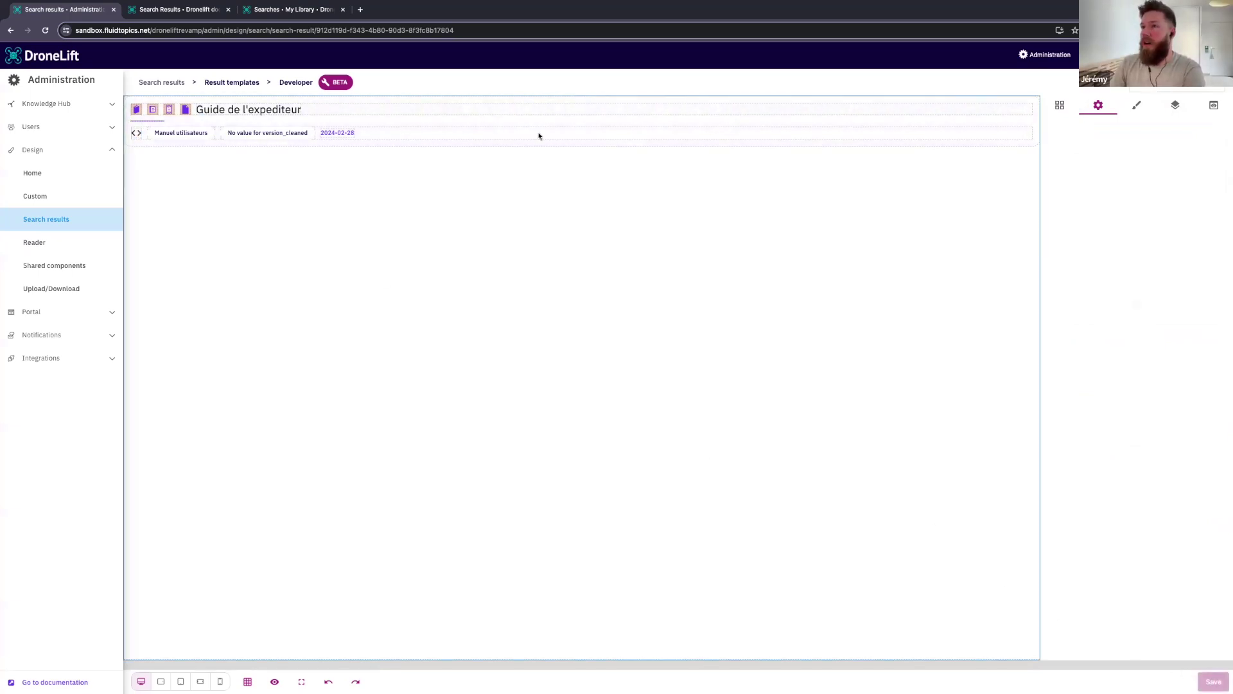
Open the Default search page and switch its Search results component from a single template to Custom rules
{"action": "left_click", "coordinate": [61, 220]}
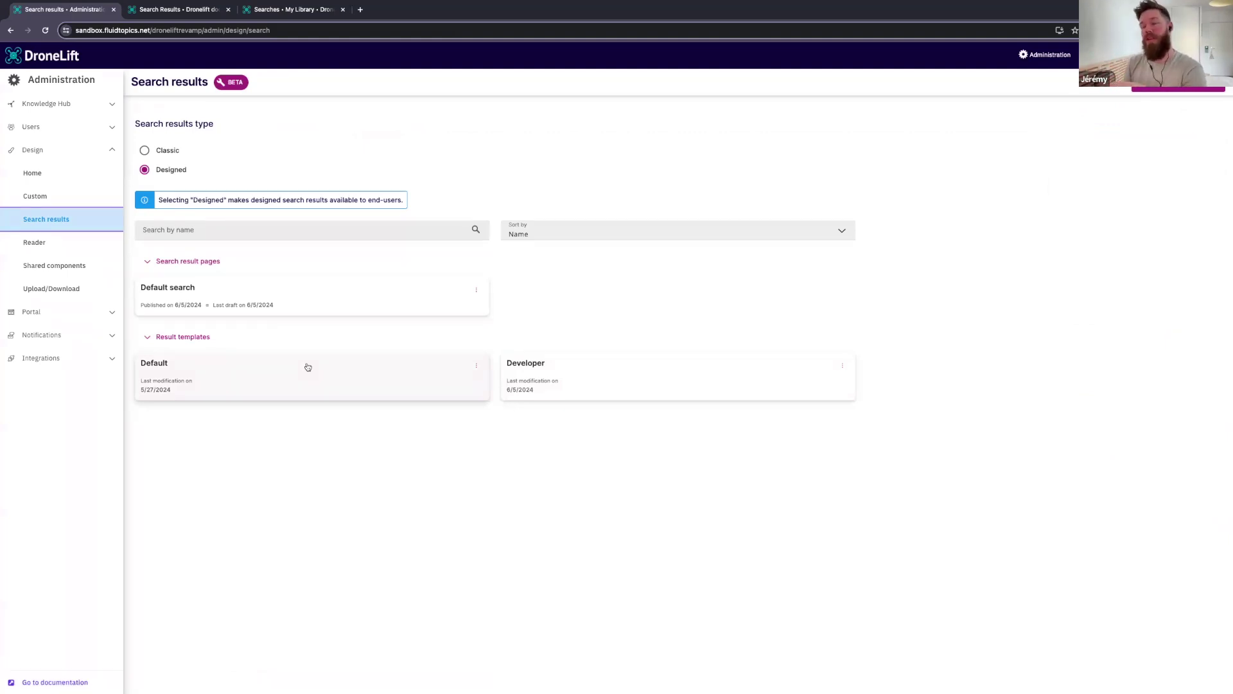
{"action": "left_click", "coordinate": [167, 291]}
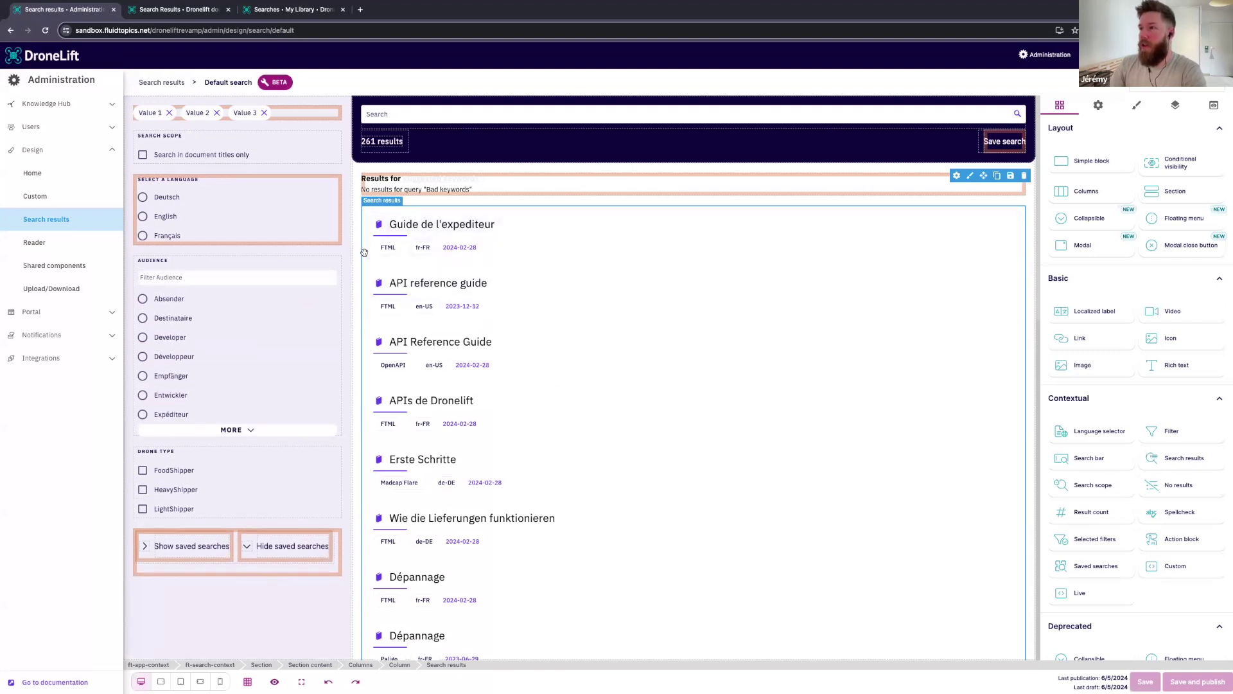
{"action": "left_click", "coordinate": [1096, 109]}
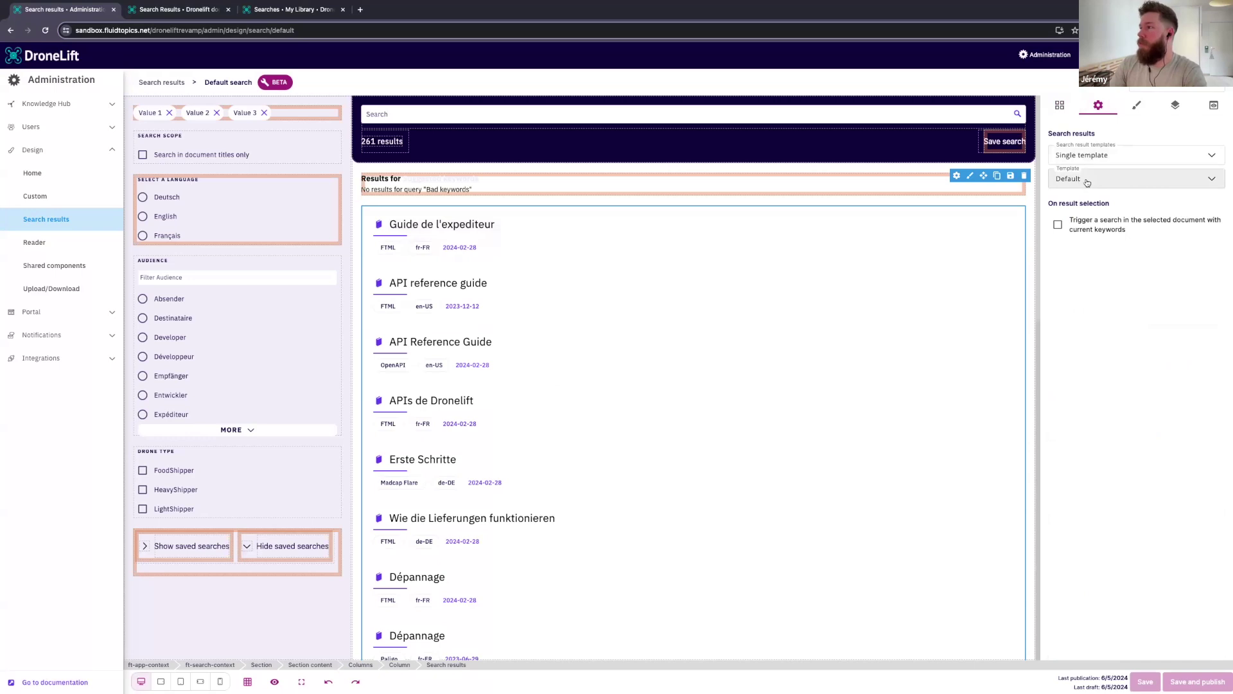
{"action": "left_click", "coordinate": [1099, 156]}
{"action": "left_click", "coordinate": [1099, 156]}
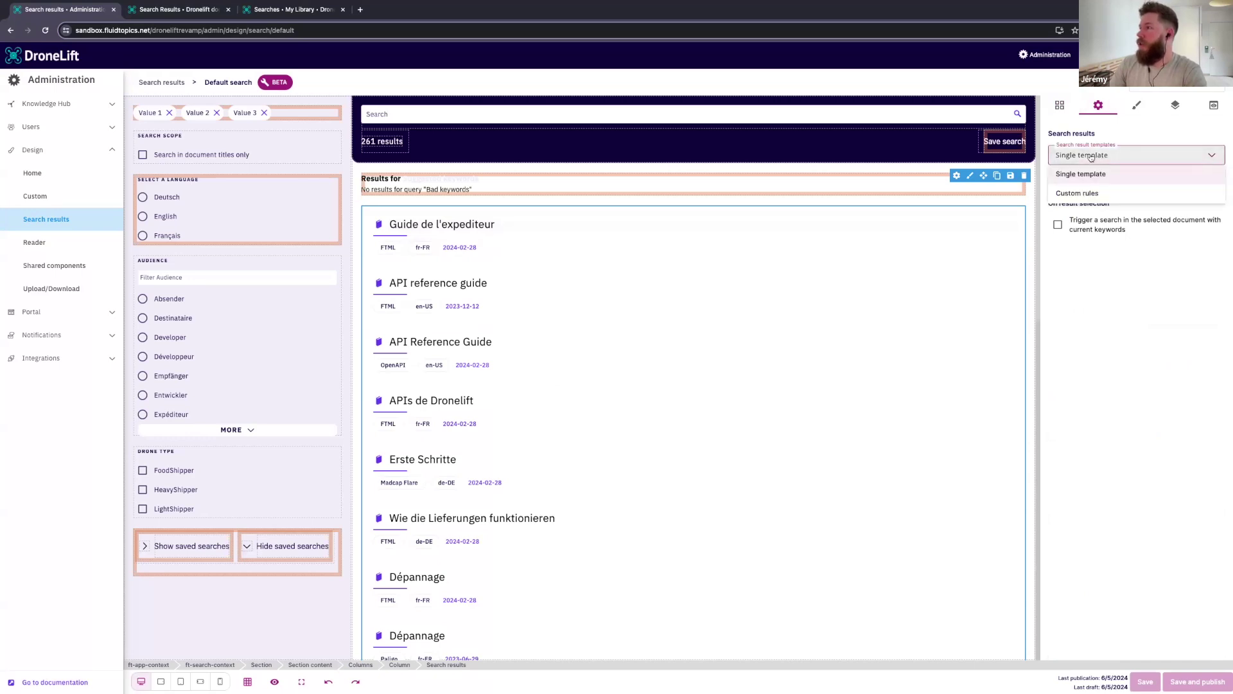
{"action": "left_click", "coordinate": [1095, 157]}
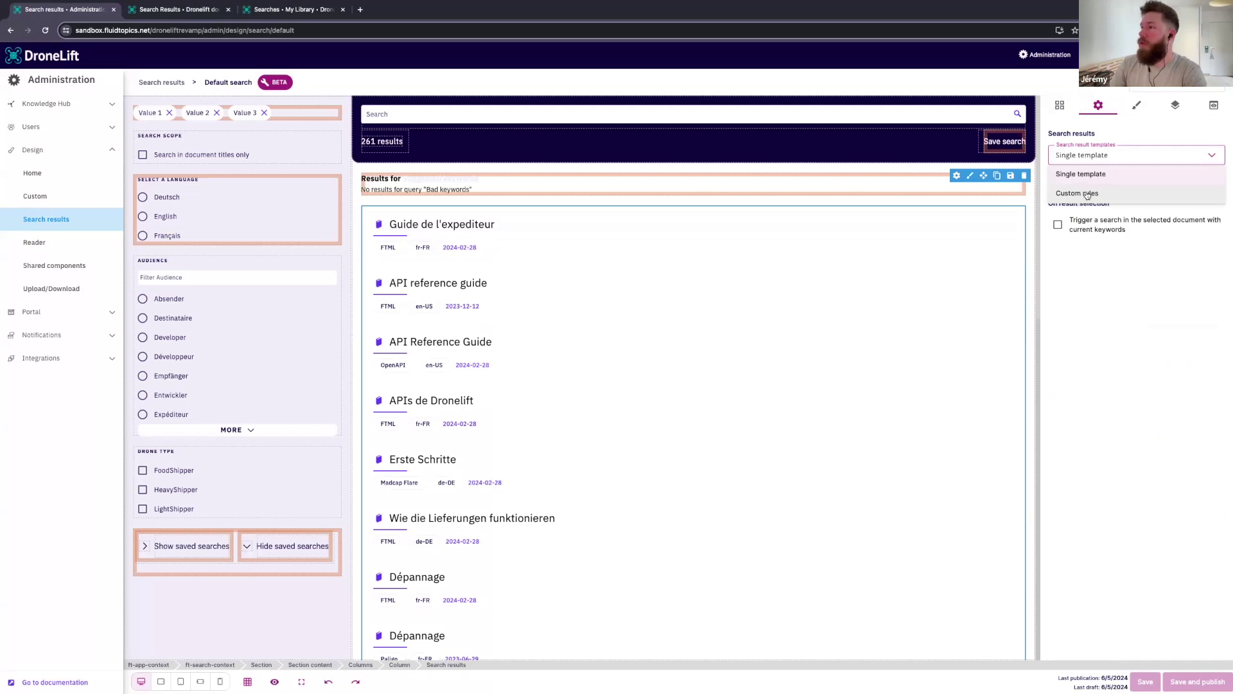
{"action": "left_click", "coordinate": [1087, 194]}
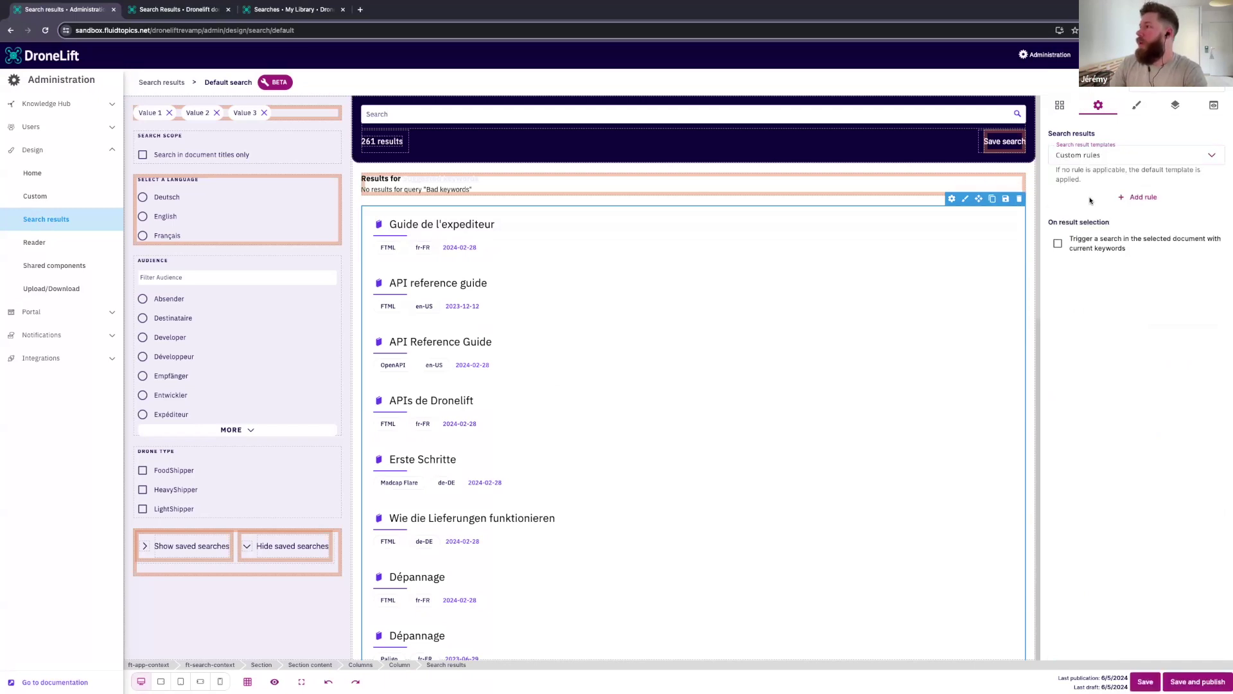
Add a metadata-based template rule to the Search results component with document_type as its metadata key
{"action": "left_click", "coordinate": [1132, 199]}
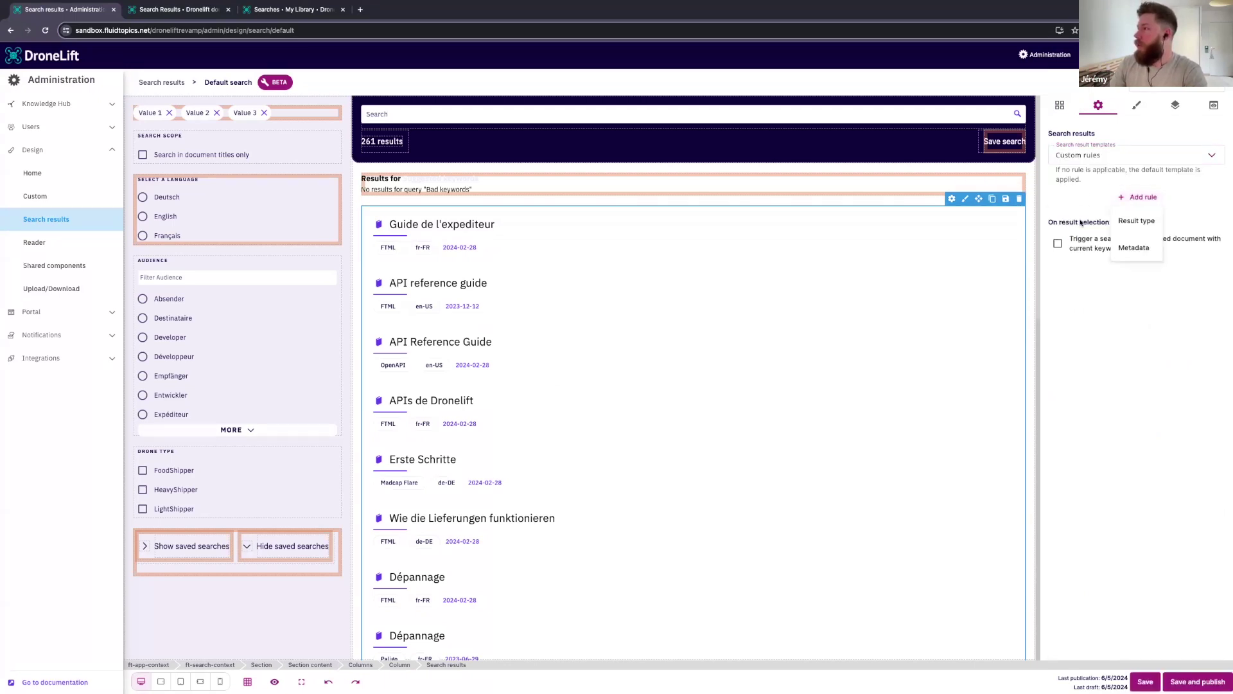
{"action": "left_click", "coordinate": [1137, 249]}
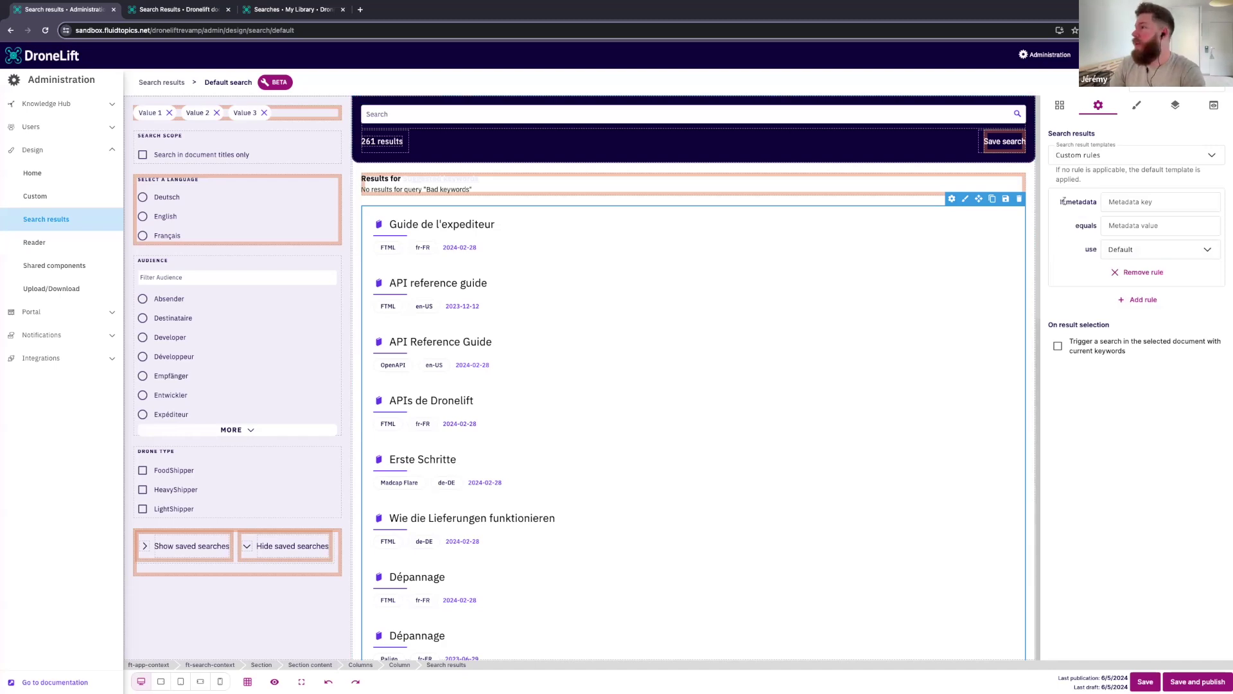
{"action": "left_click", "coordinate": [1120, 200]}
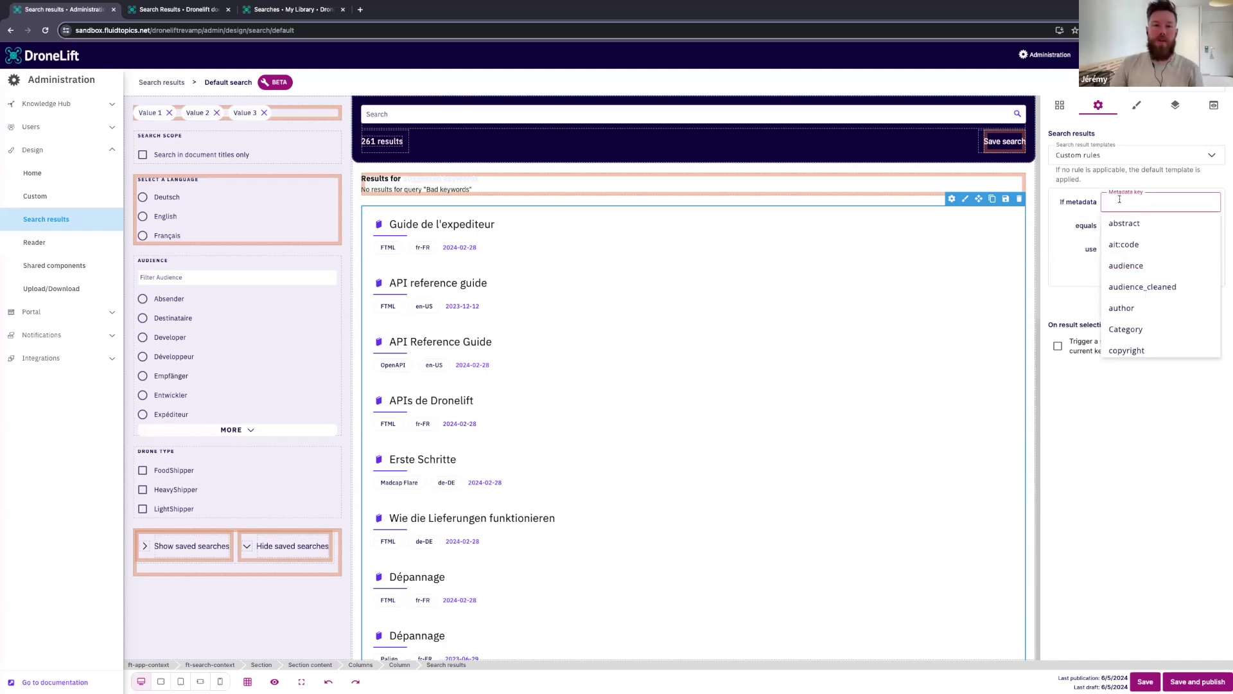
{"action": "type", "text": "documen"}
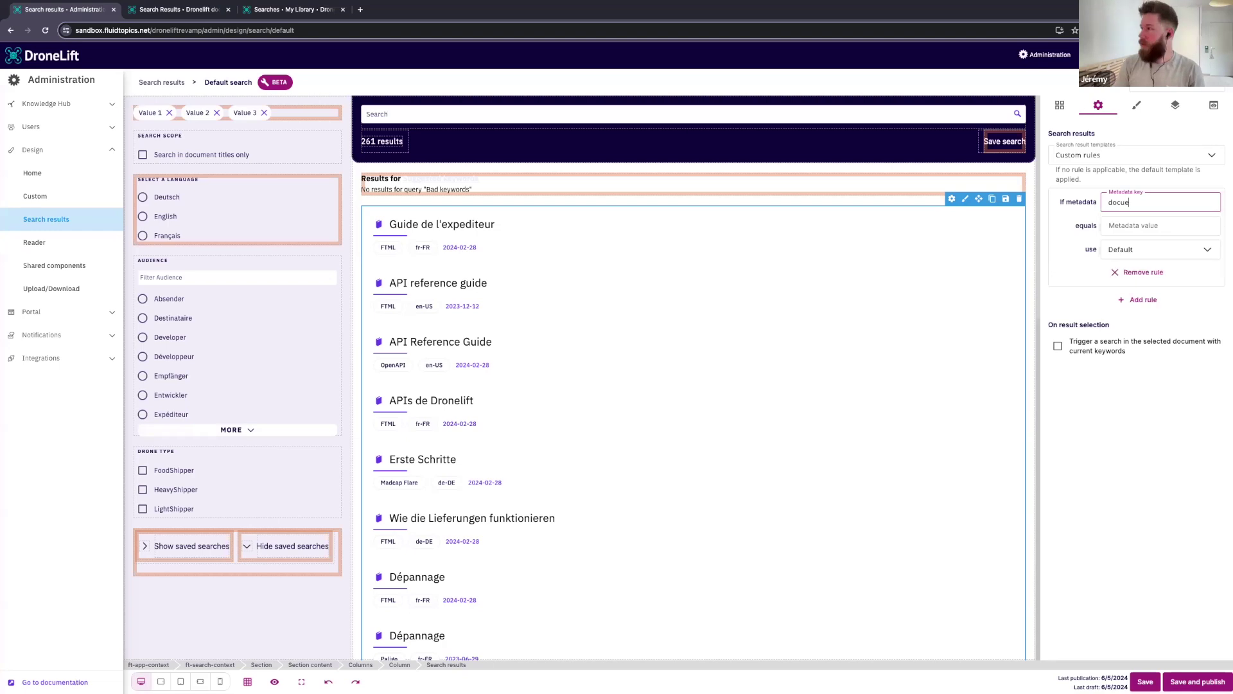
{"action": "left_click", "coordinate": [1121, 223]}
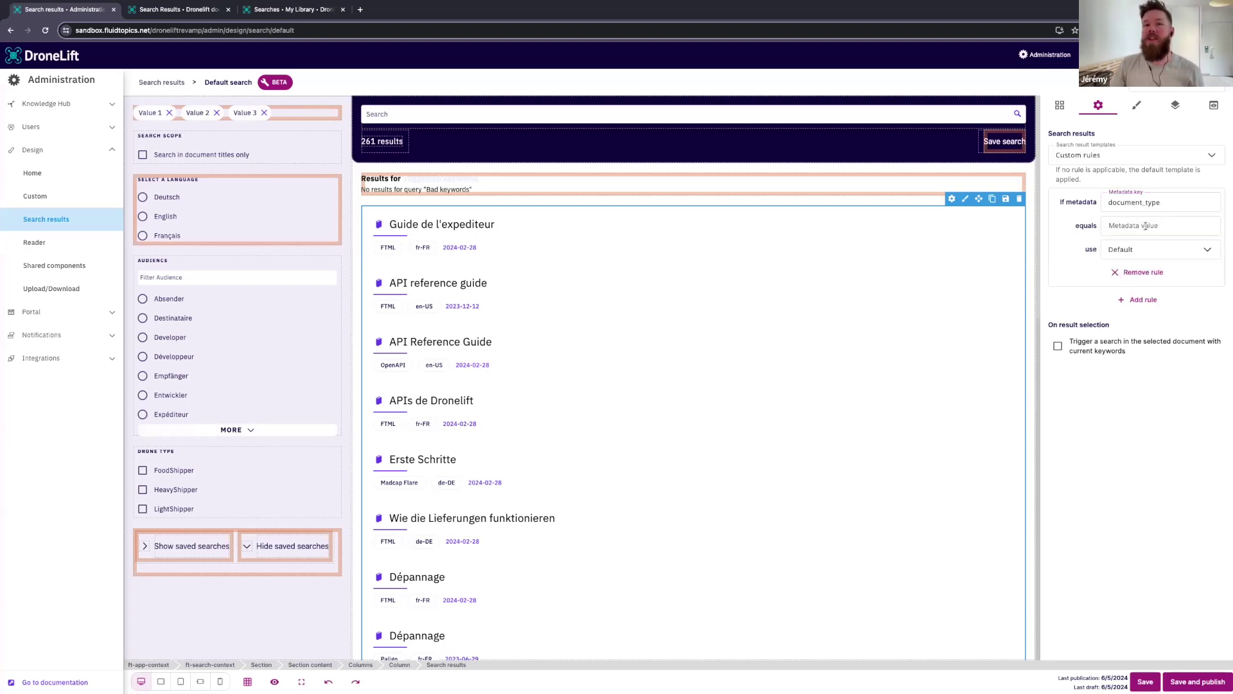
Set the rule's value to developer guide and its template to Developer, and save and publish the search page
{"action": "left_click", "coordinate": [1145, 225]}
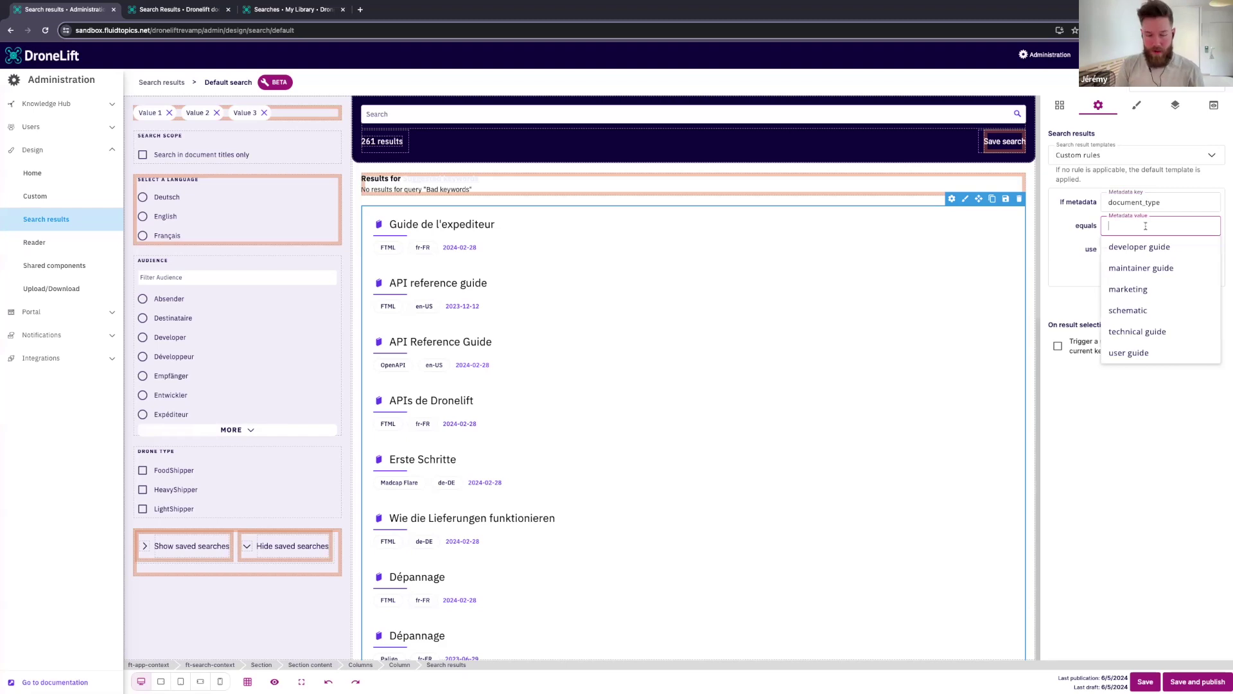
{"action": "type", "text": "devel"}
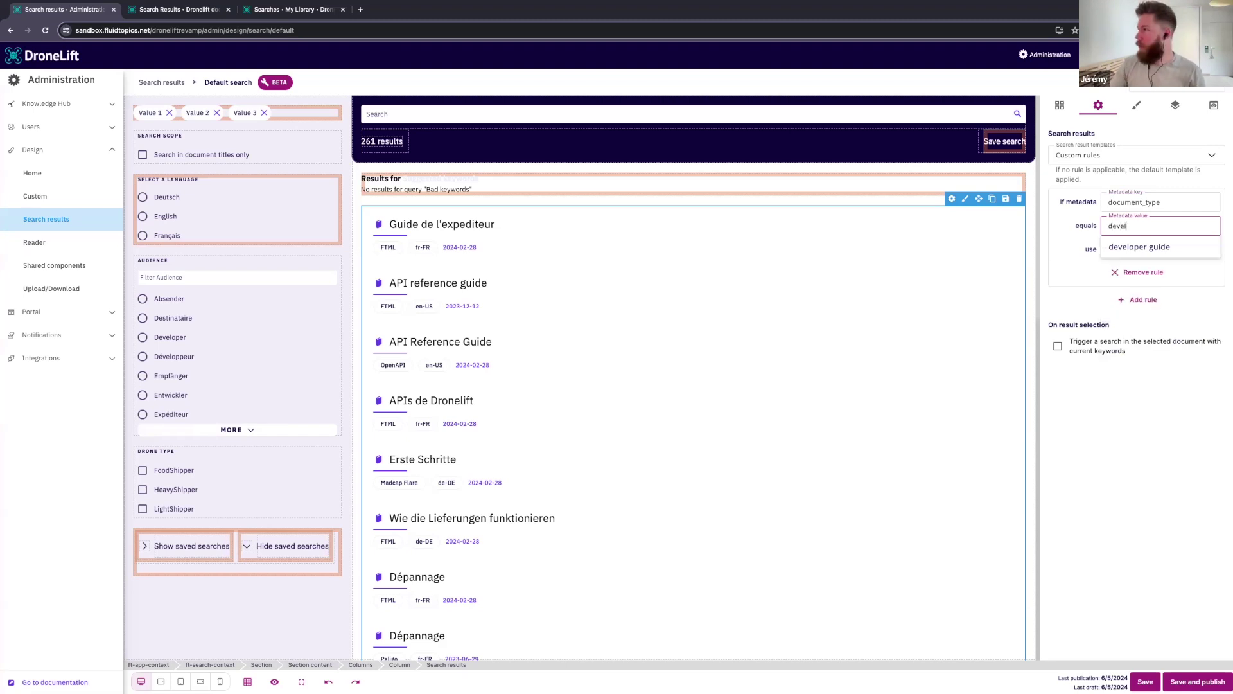
{"action": "left_click", "coordinate": [1153, 247]}
{"action": "left_click", "coordinate": [1155, 248]}
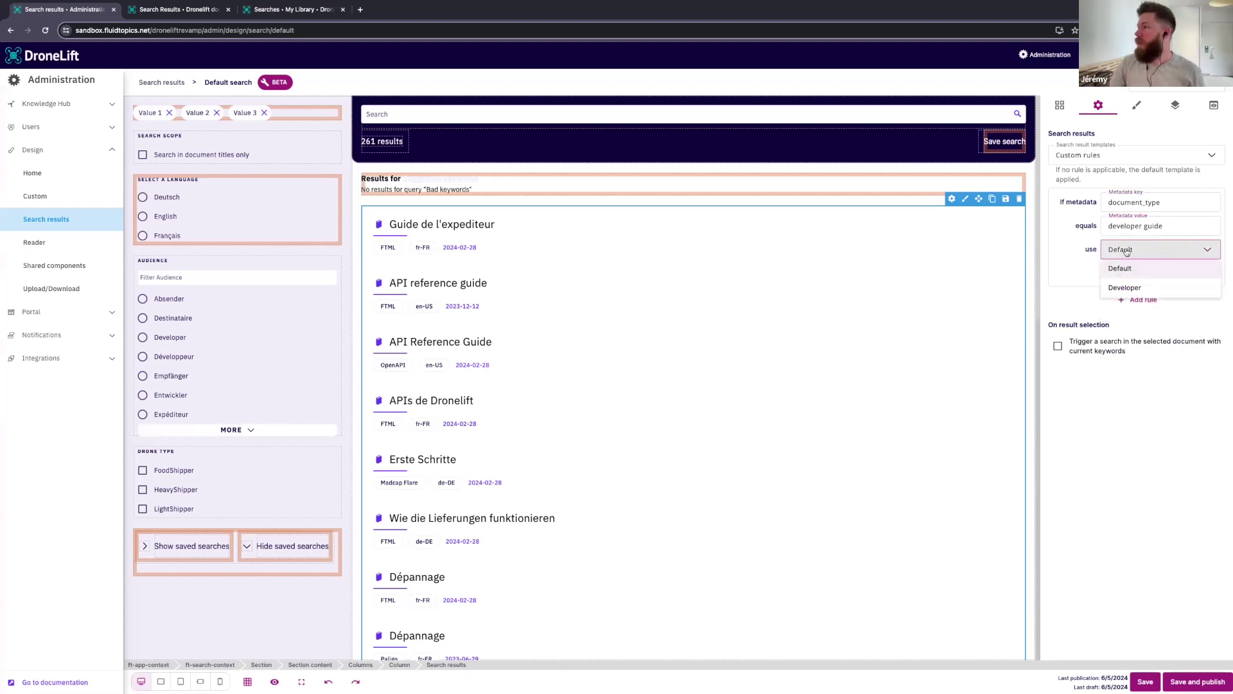
{"action": "left_click", "coordinate": [1128, 290]}
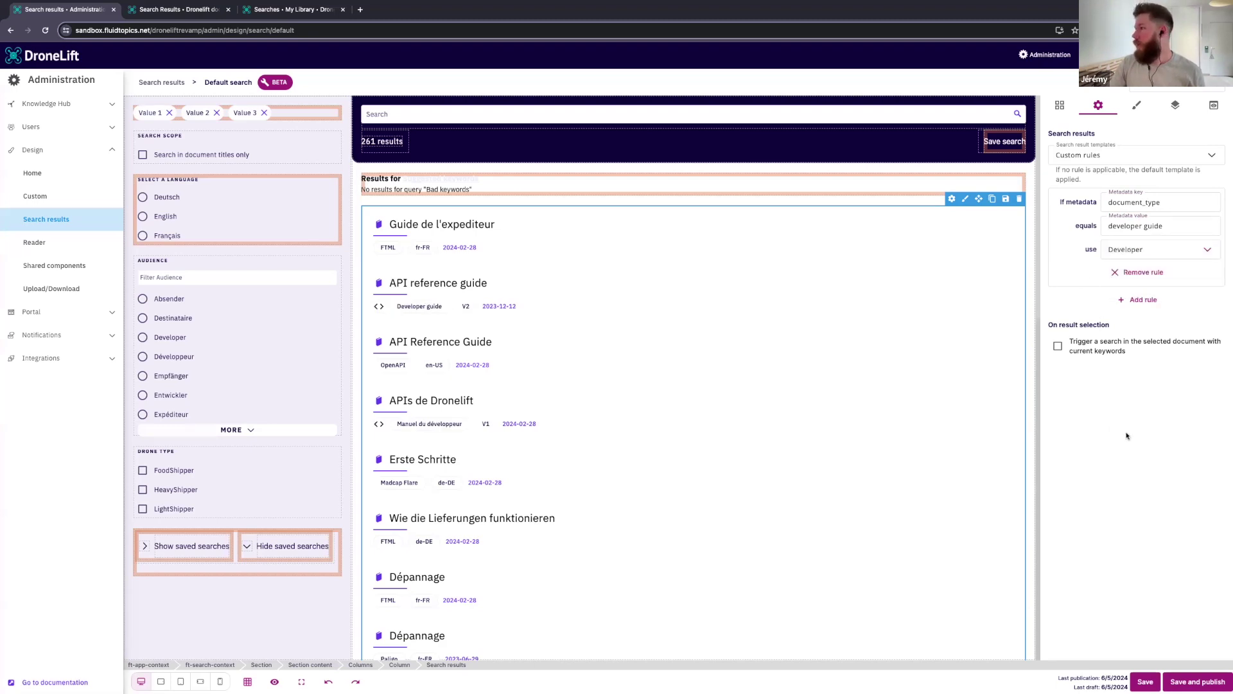
{"action": "left_click", "coordinate": [1191, 681]}
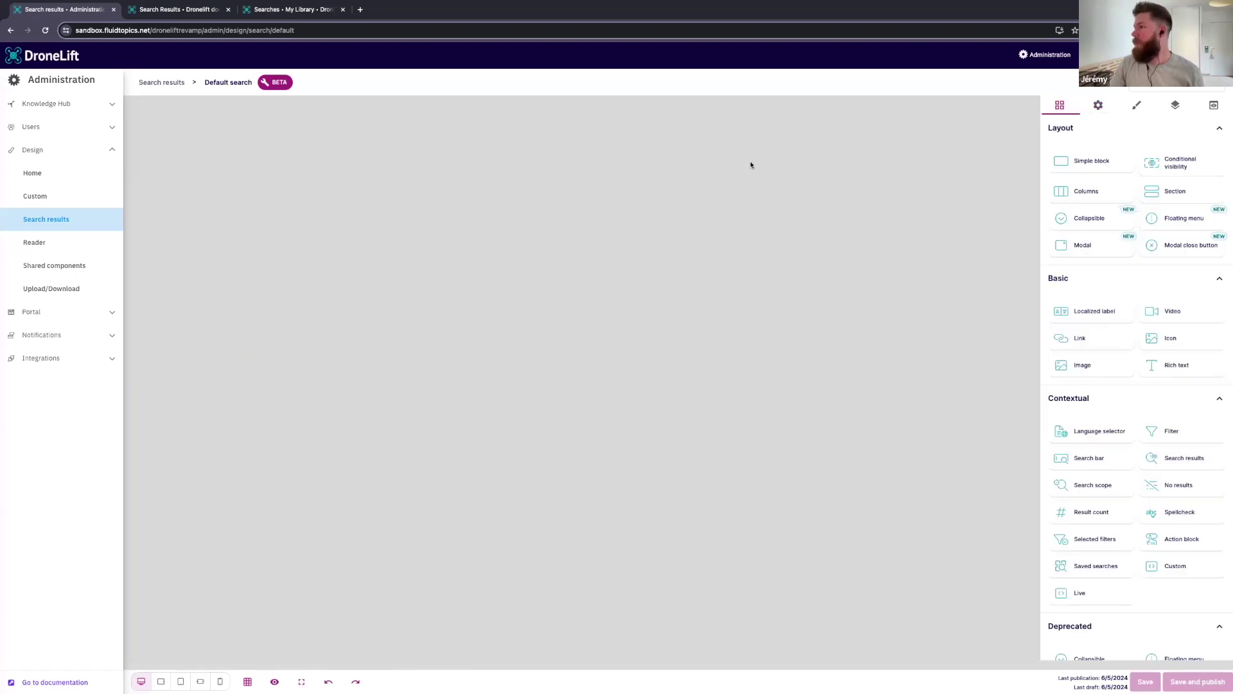
Examine how the Developer template renders in the published search results and compare it with the designer preview
{"action": "left_click", "coordinate": [182, 9]}
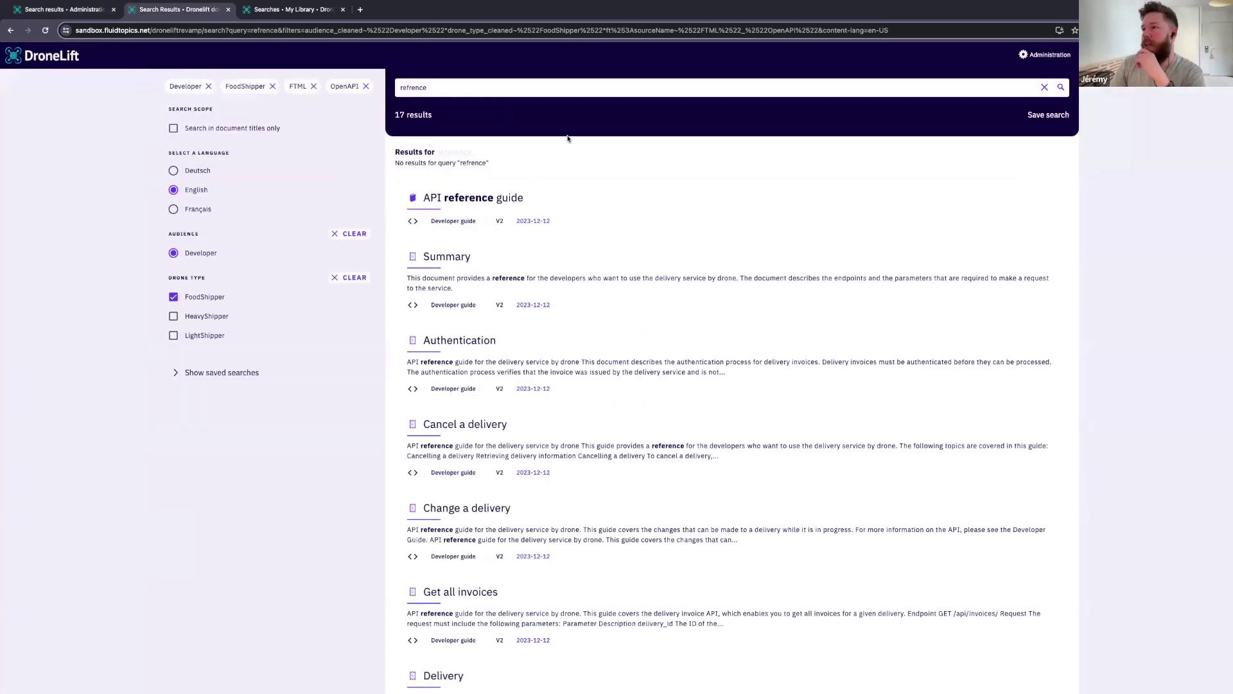
{"action": "scroll", "coordinate": [604, 176], "scroll_direction": "down", "scroll_amount": 2}
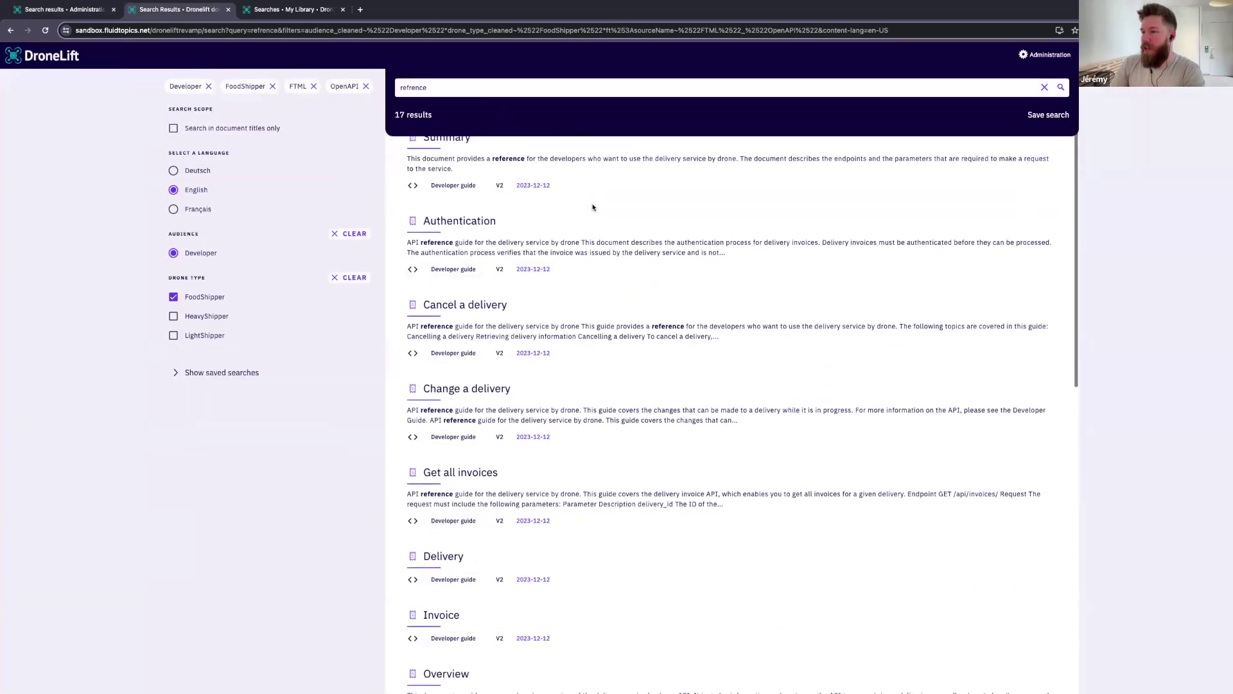
{"action": "scroll", "coordinate": [592, 207], "scroll_direction": "down", "scroll_amount": 12}
{"action": "scroll", "coordinate": [592, 207], "scroll_direction": "up", "scroll_amount": 10}
{"action": "key", "text": "ctrl+shift+Tab"}
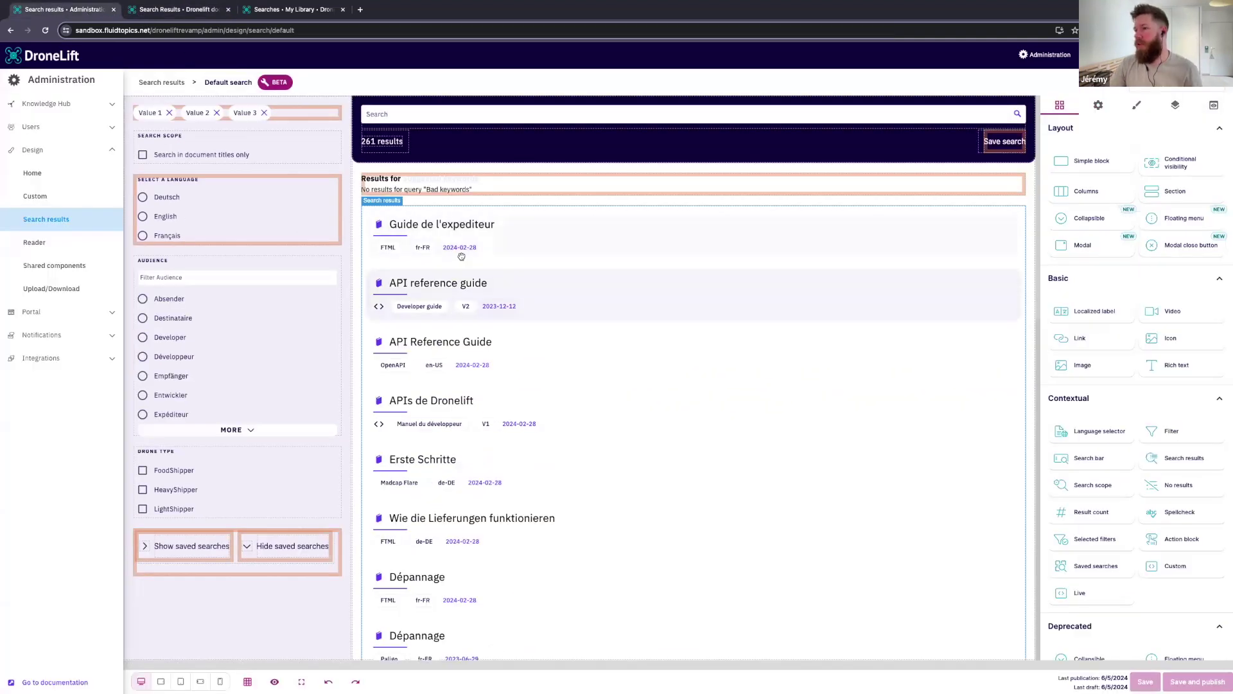
{"action": "scroll", "coordinate": [551, 264], "scroll_direction": "down", "scroll_amount": 2}
{"action": "scroll", "coordinate": [550, 264], "scroll_direction": "up", "scroll_amount": 2}
{"action": "key", "text": "ctrl+Tab"}
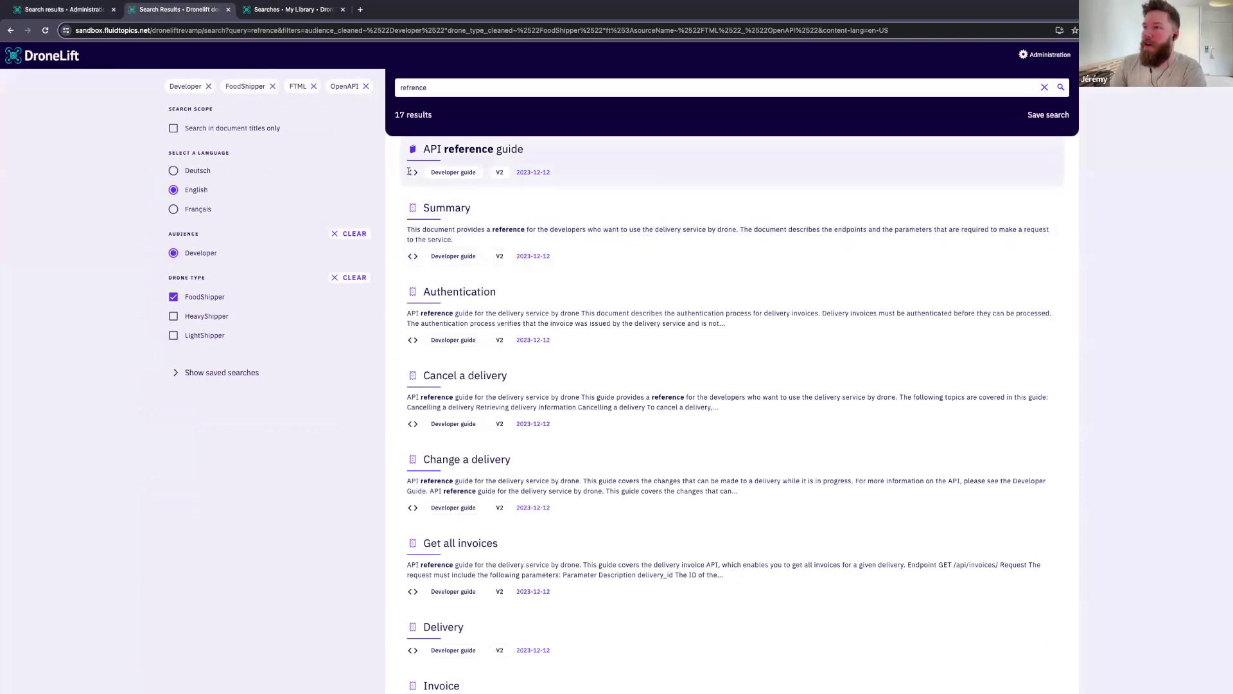
Clear the Audience and Drone type filters on the published page and compare results using the Developer and Default templates
{"action": "left_click", "coordinate": [346, 235]}
{"action": "left_click", "coordinate": [355, 279]}
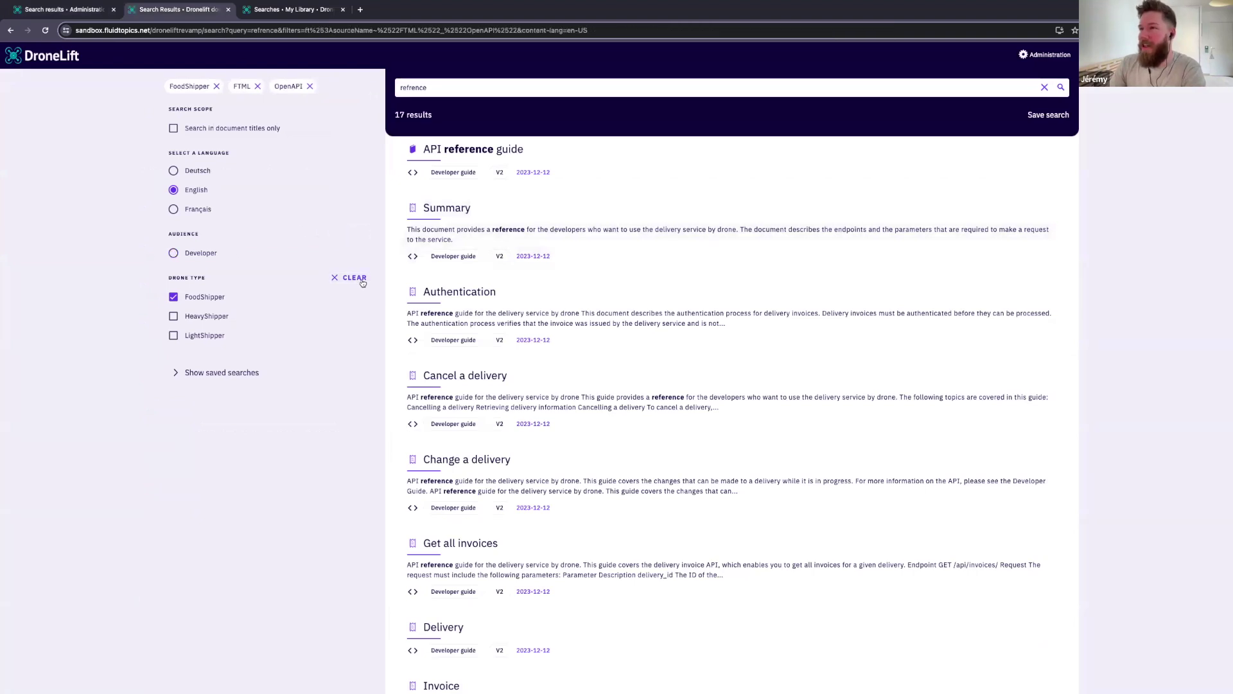
{"action": "scroll", "coordinate": [642, 283], "scroll_direction": "down", "scroll_amount": 6}
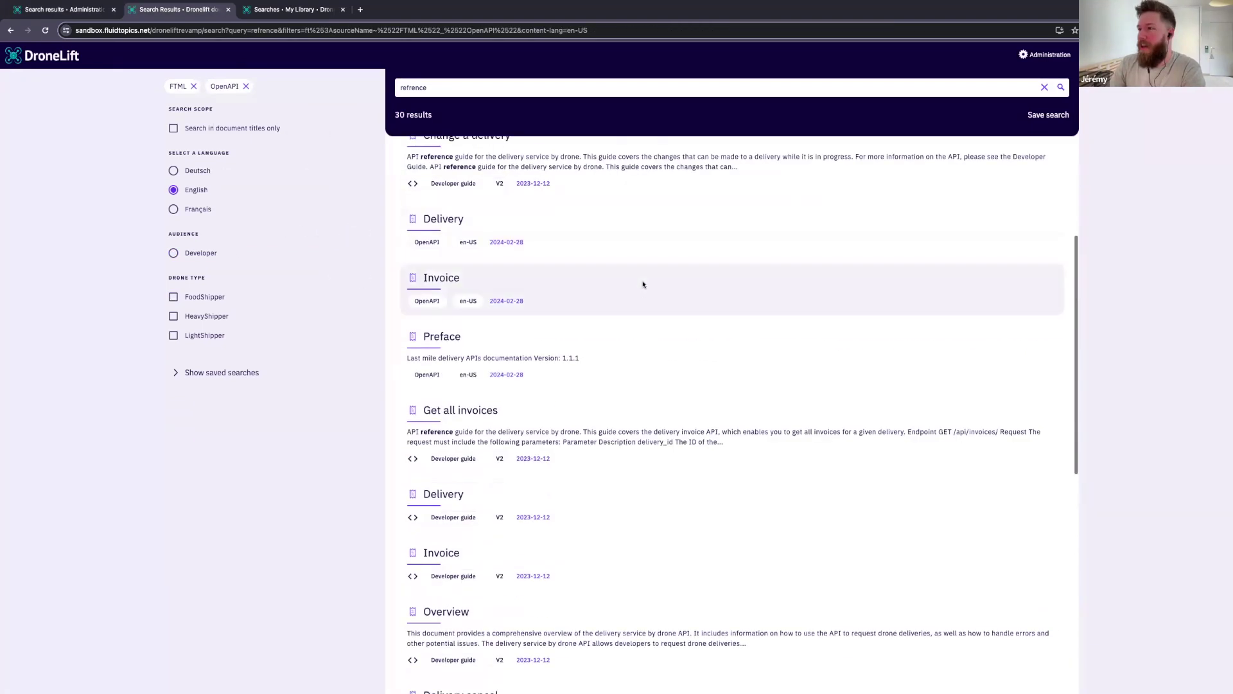
{"action": "scroll", "coordinate": [610, 281], "scroll_direction": "up", "scroll_amount": 1}
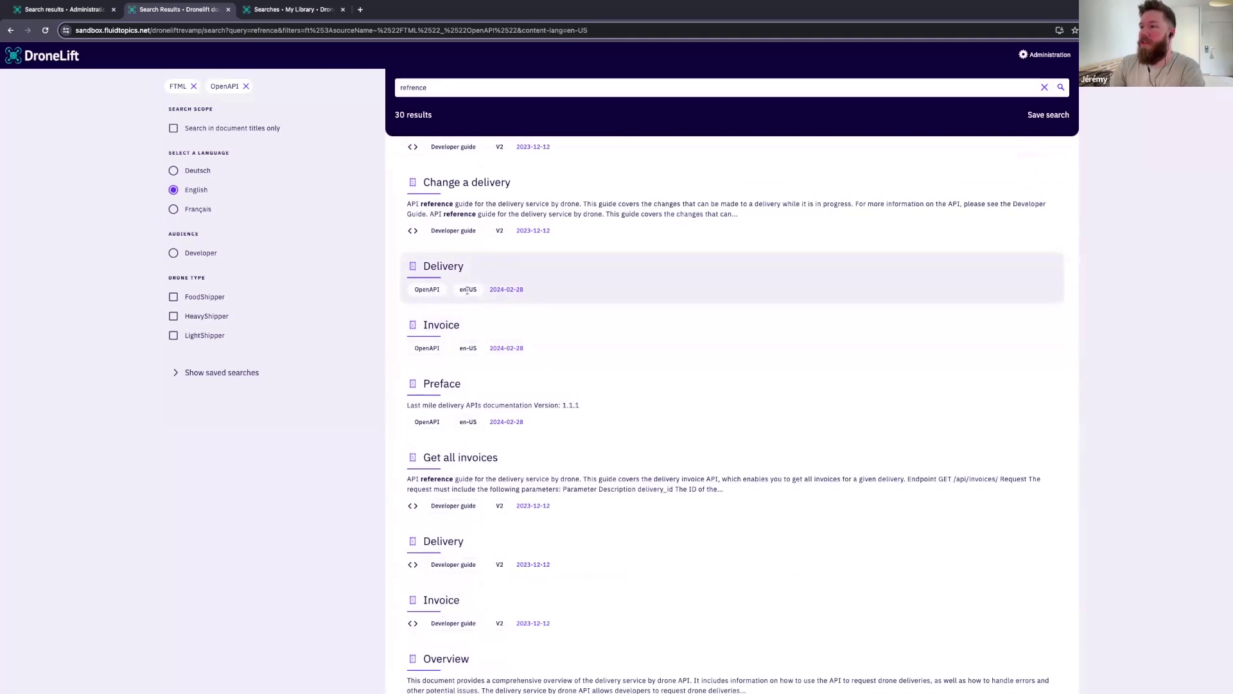
{"action": "scroll", "coordinate": [431, 292], "scroll_direction": "up", "scroll_amount": 1}
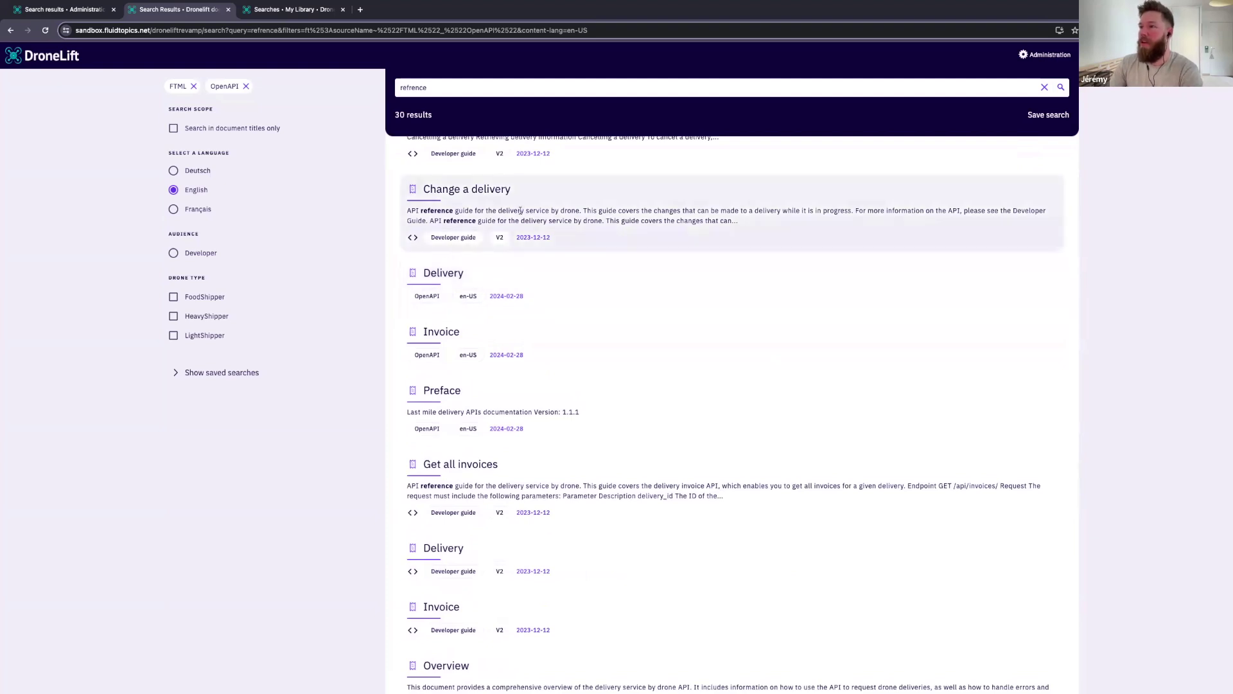
{"action": "scroll", "coordinate": [533, 194], "scroll_direction": "down", "scroll_amount": 1}
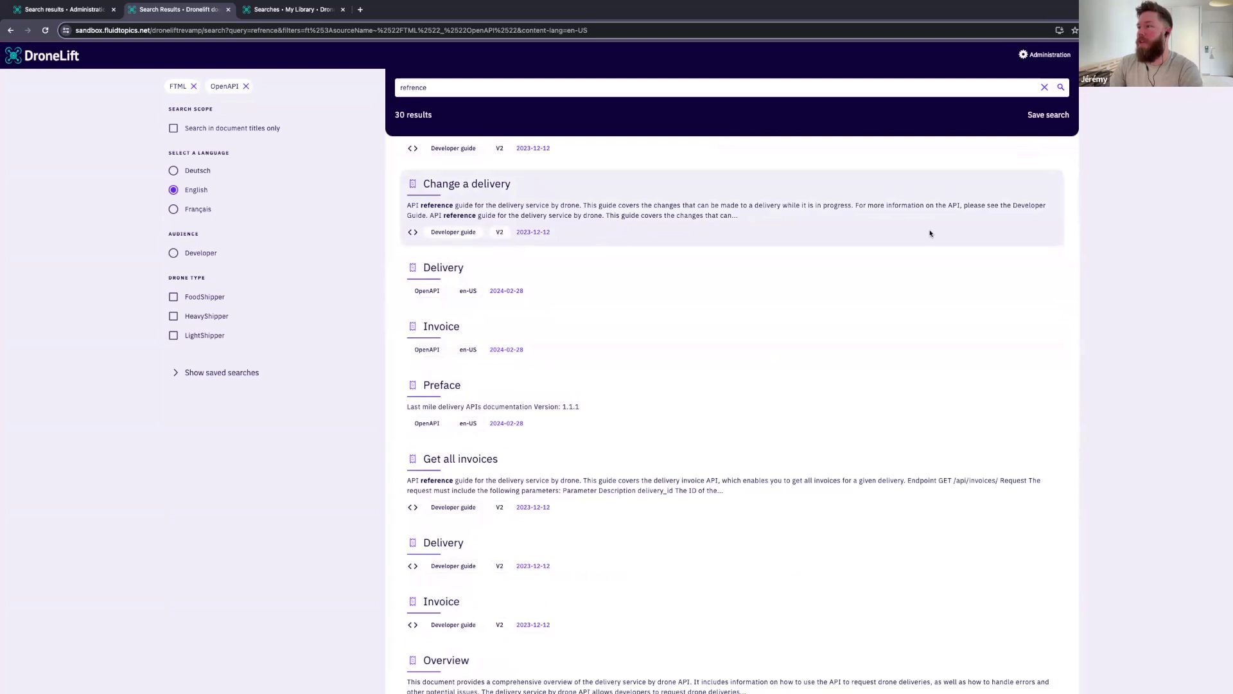
{"action": "scroll", "coordinate": [1050, 225], "scroll_direction": "up", "scroll_amount": 2}
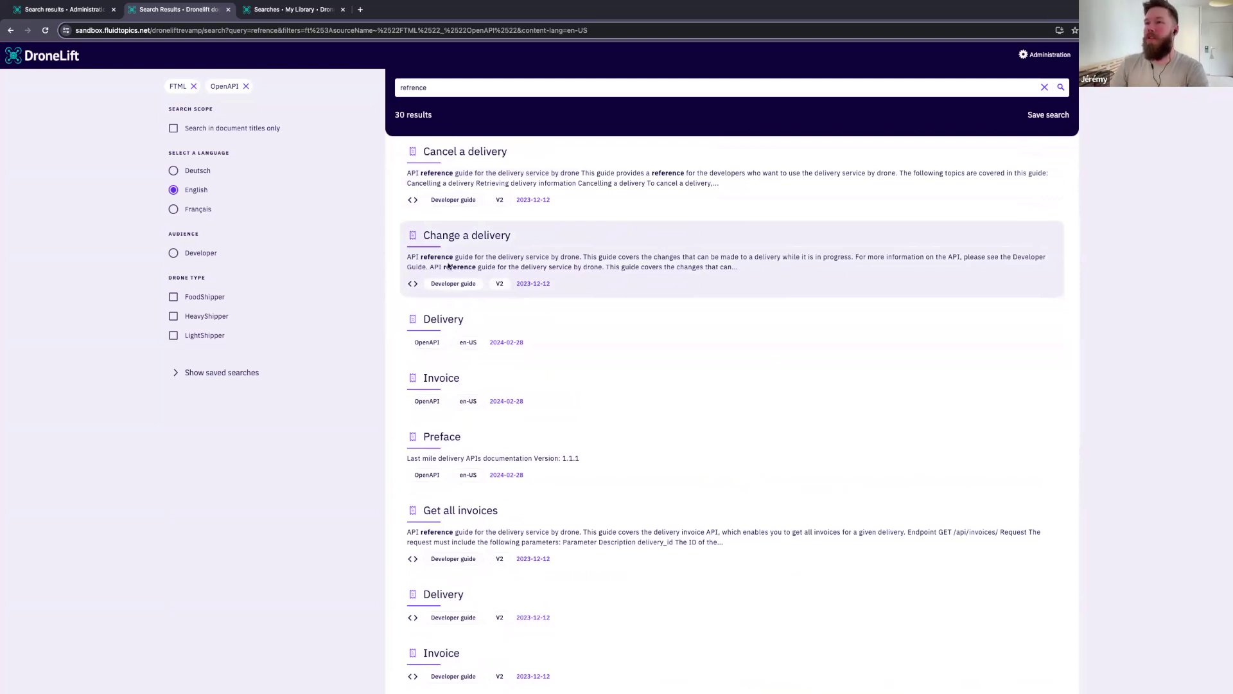
{"action": "left_click", "coordinate": [62, 9]}
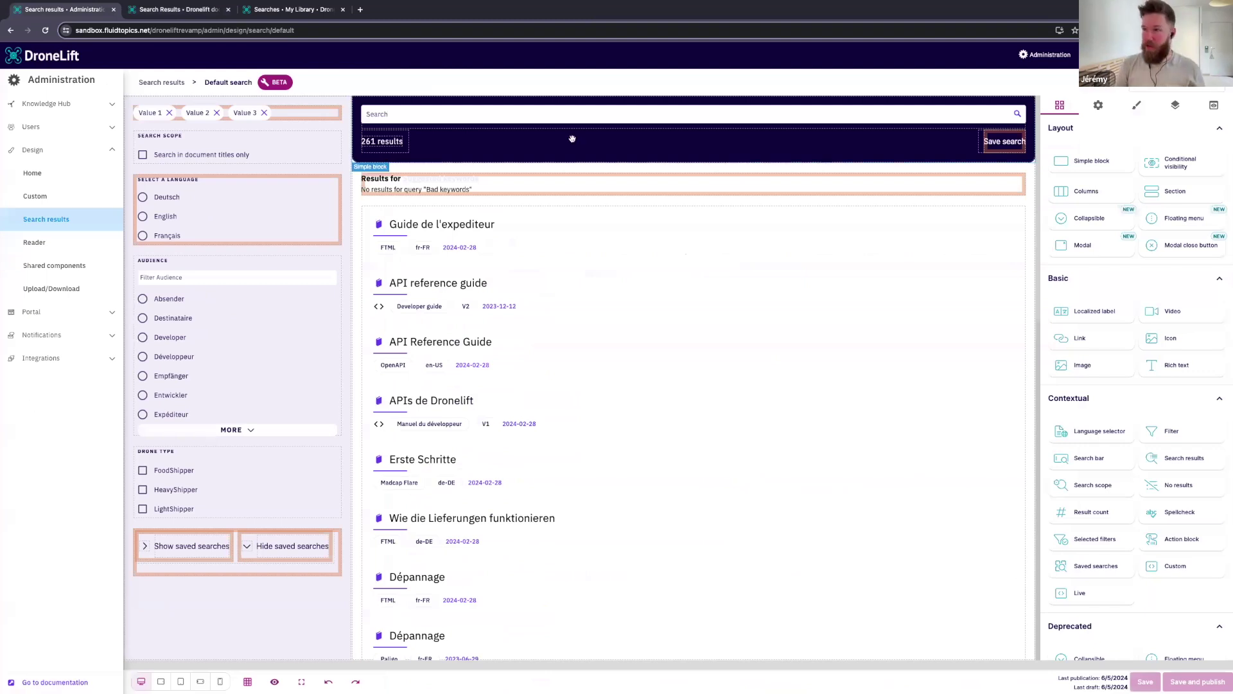
{"action": "key", "text": "ctrl+Left"}
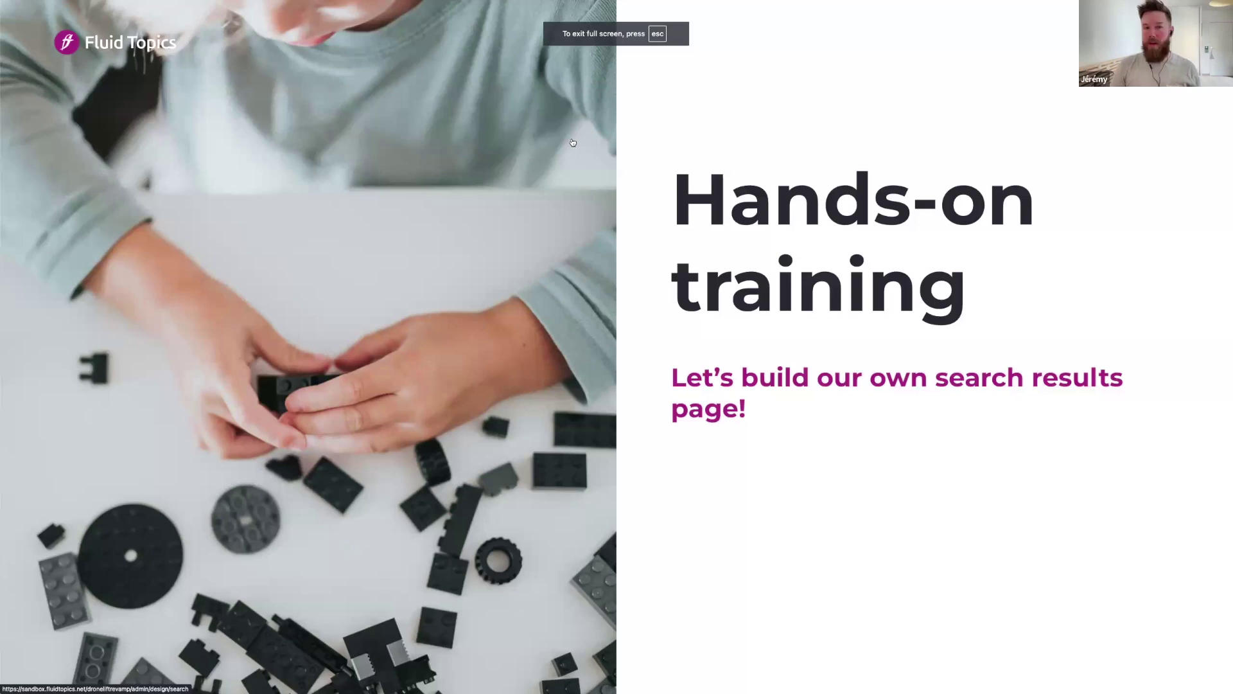
{"action": "key", "text": "Right"}
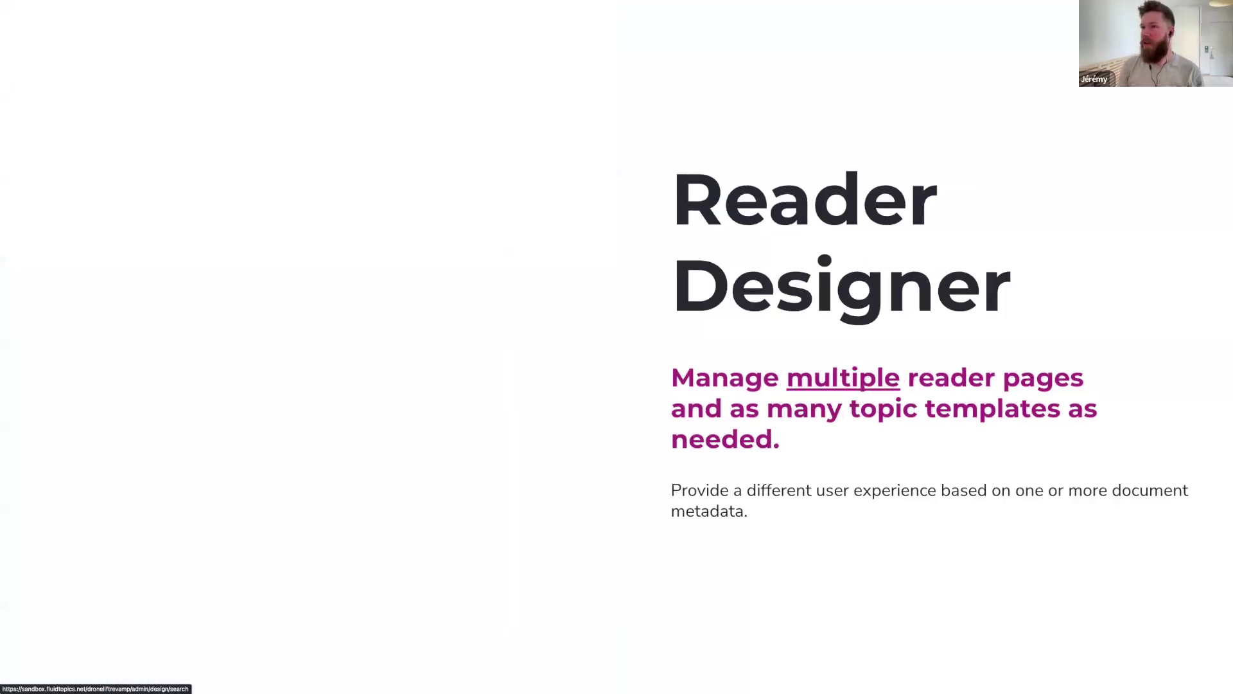
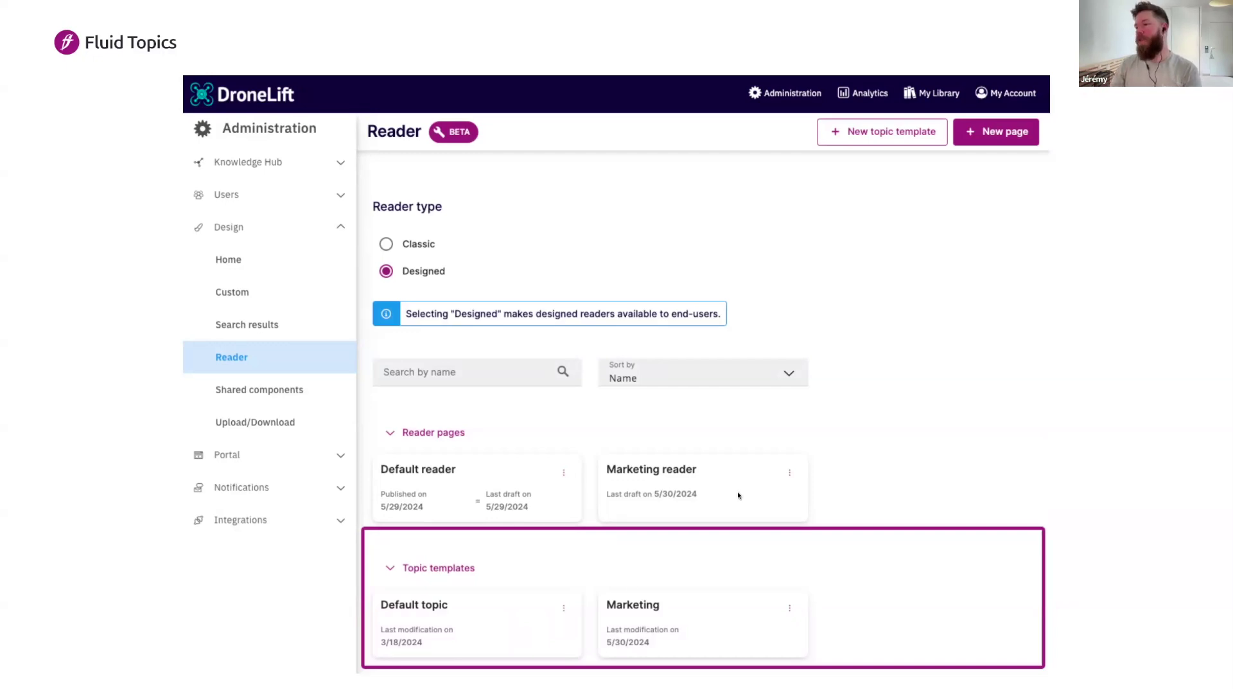
{"action": "key", "text": "Right"}
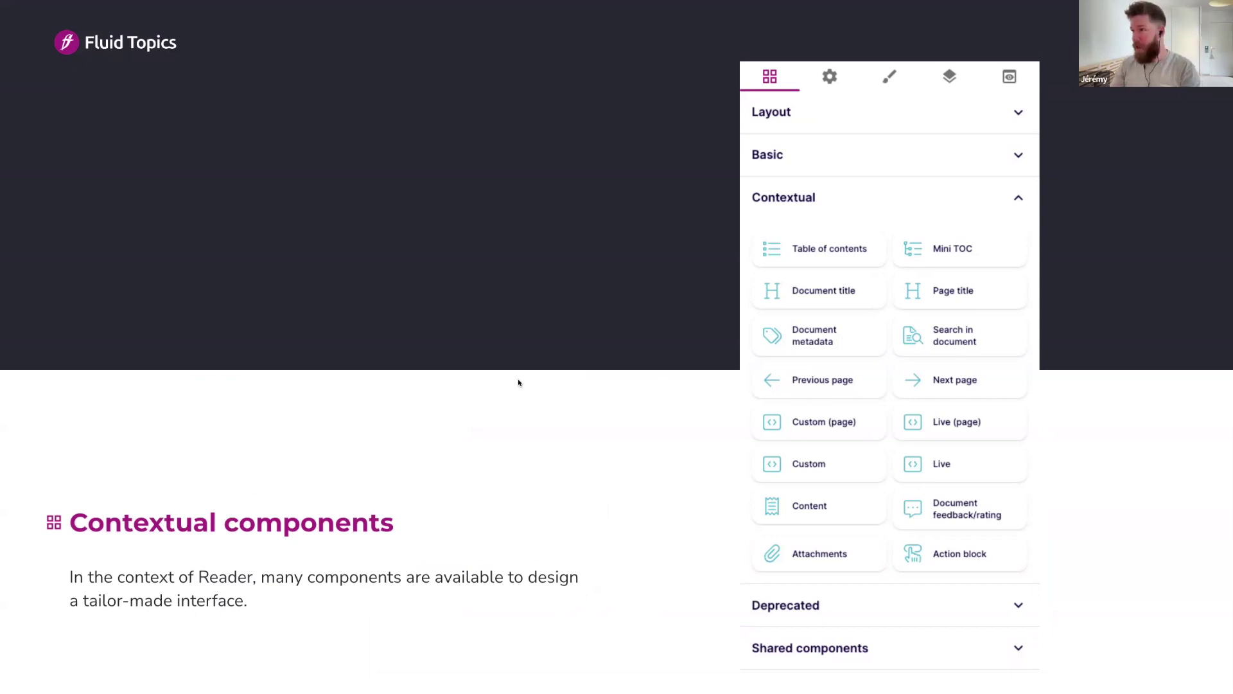
{"action": "key", "text": "Right"}
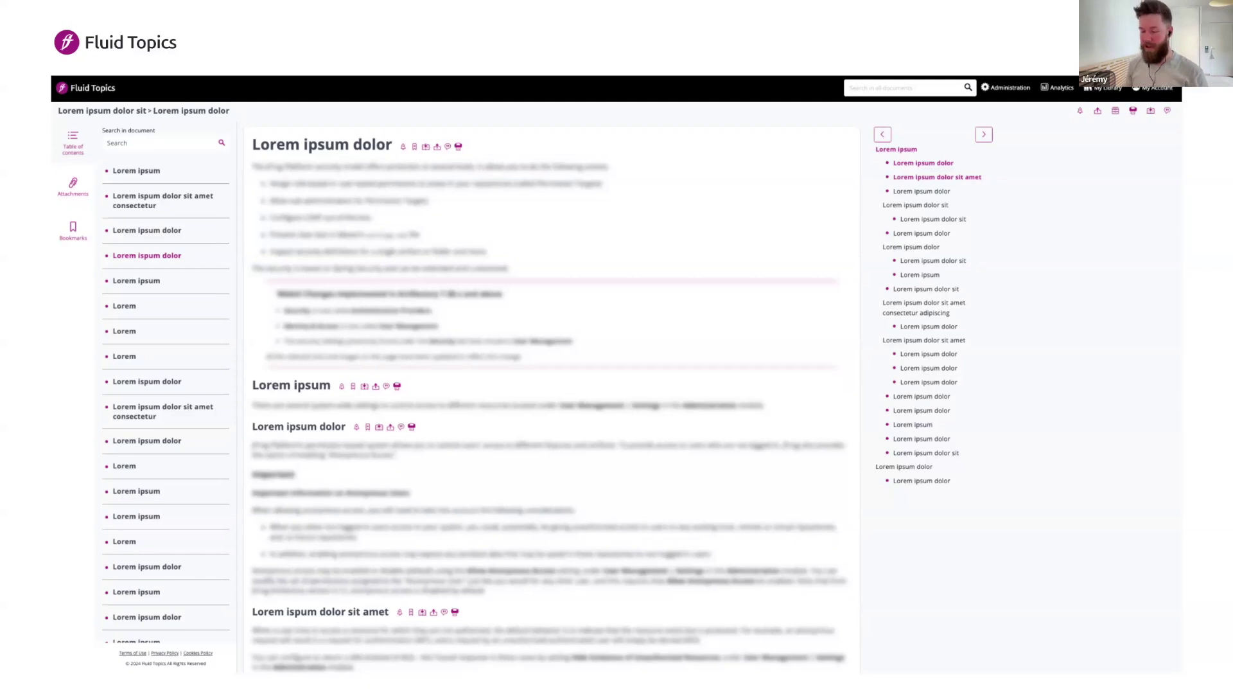
{"action": "key", "text": "Right"}
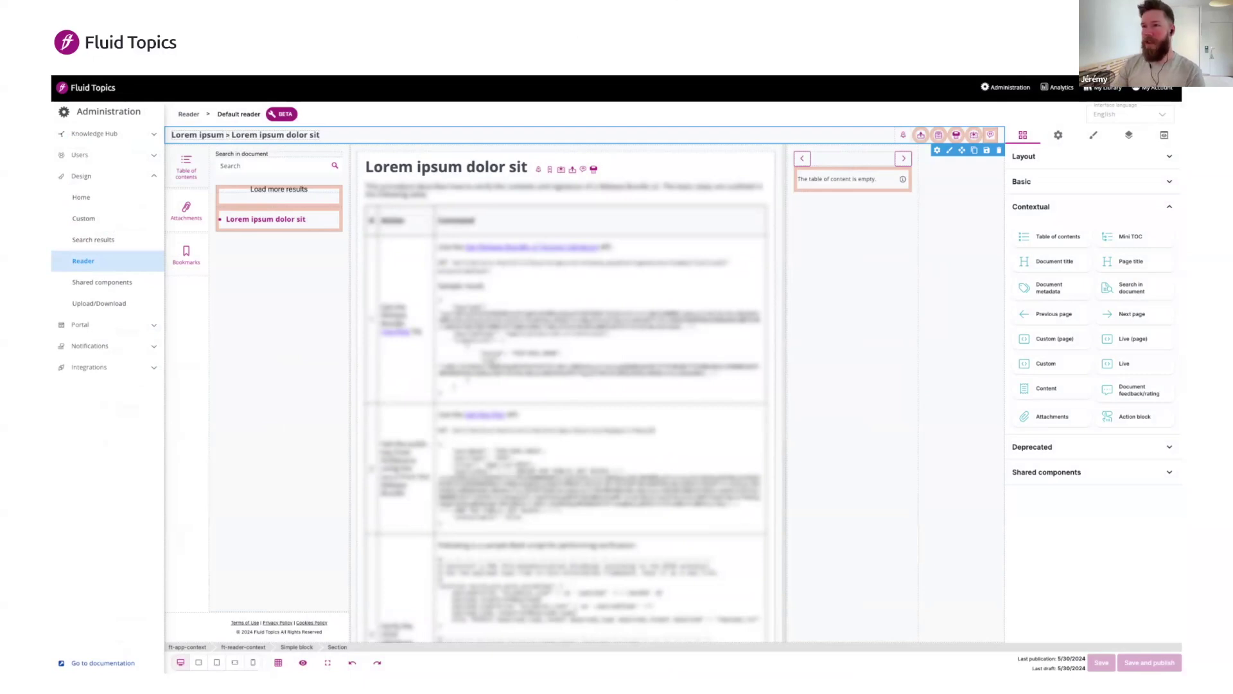
{"action": "key", "text": "Right"}
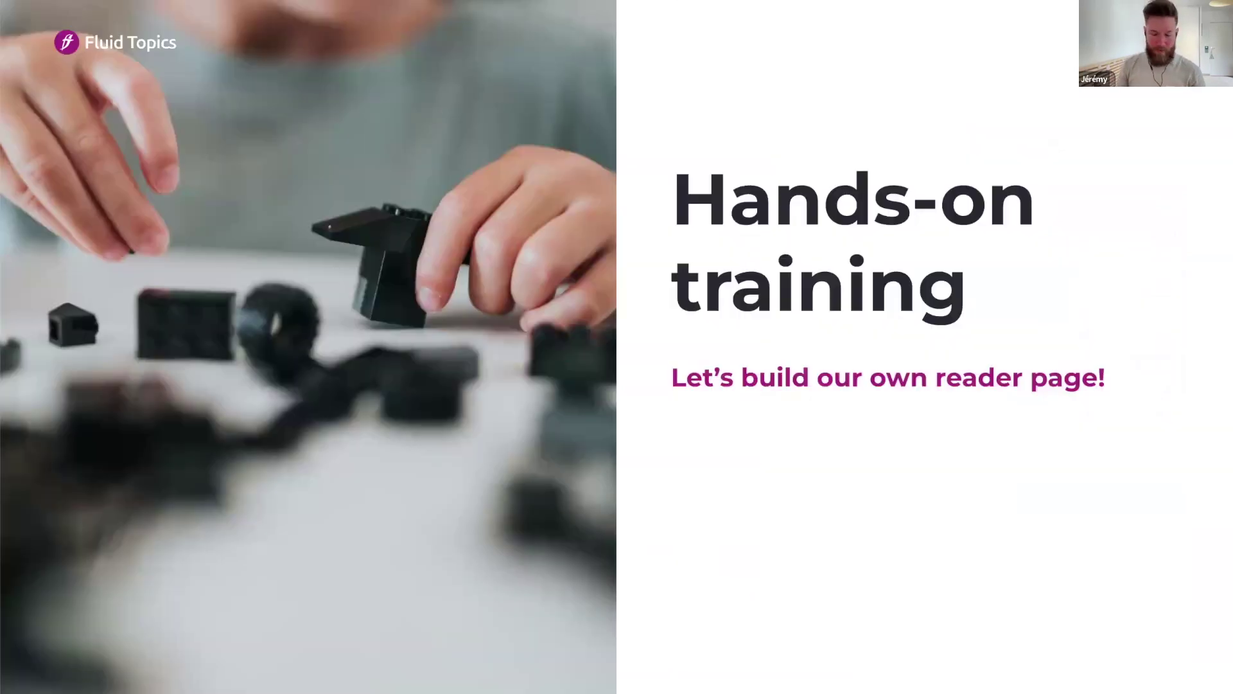
{"action": "key", "text": "ctrl+Right"}
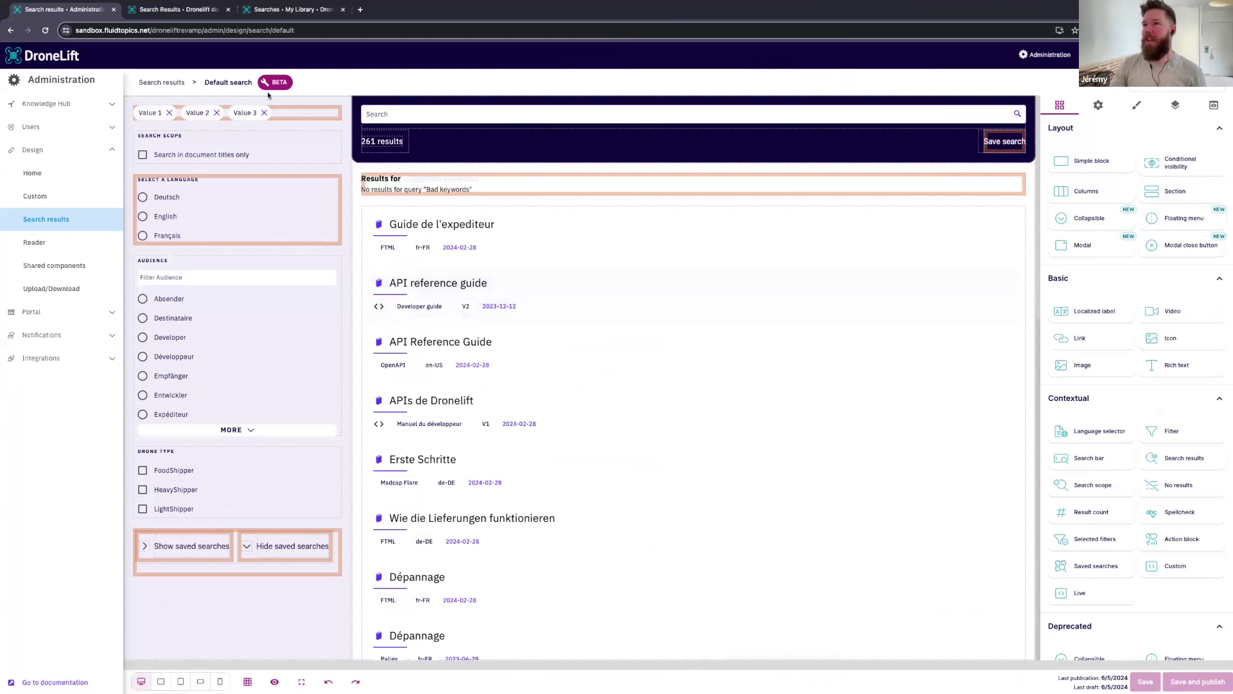
Open the Default reader page in the designer and collapse every component group except Contextual
{"action": "left_click", "coordinate": [47, 245]}
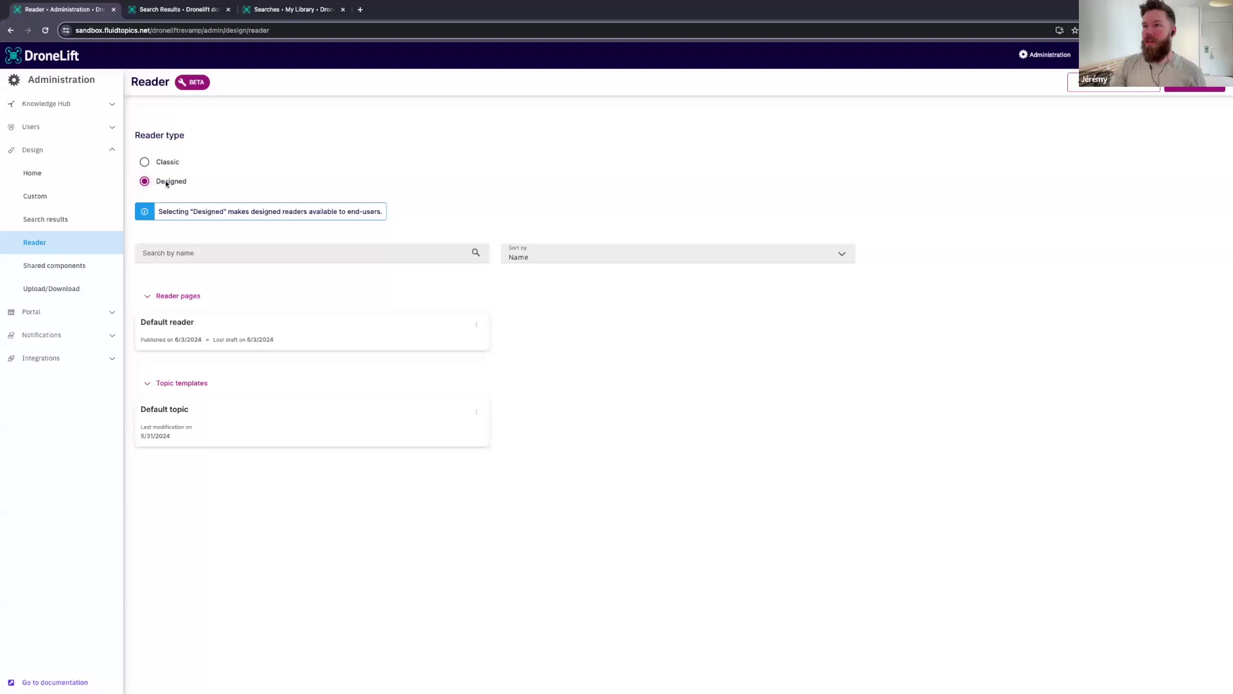
{"action": "left_click", "coordinate": [181, 324]}
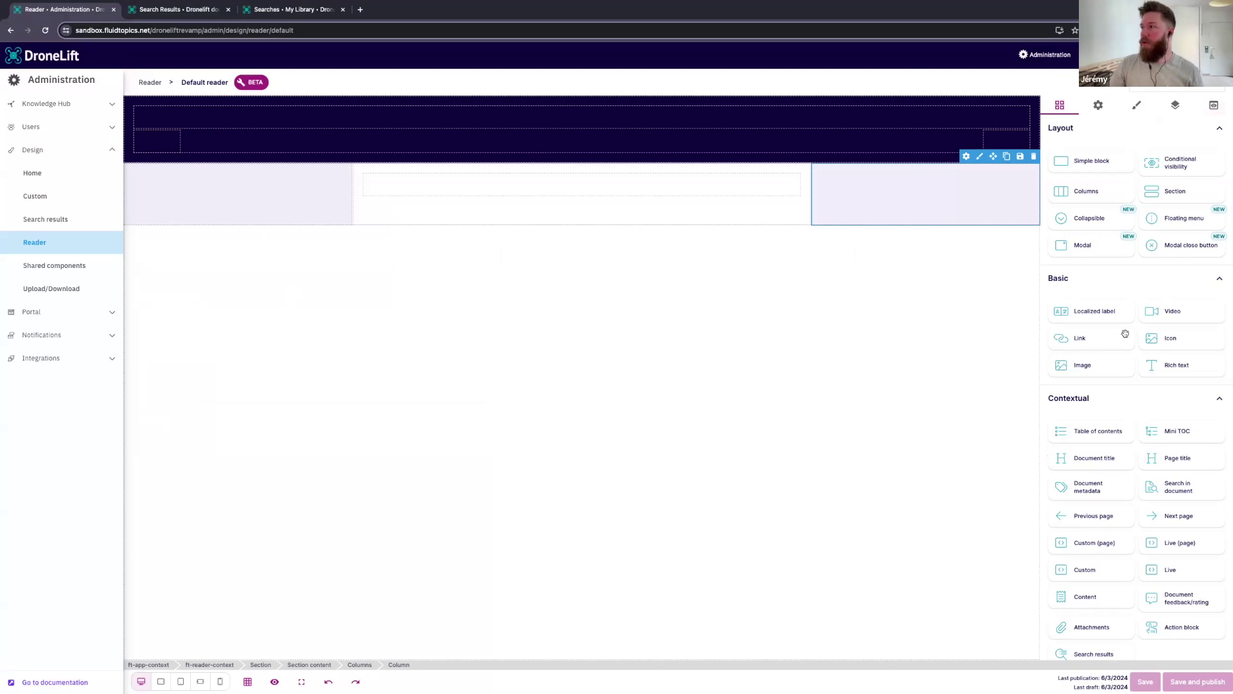
{"action": "left_click", "coordinate": [1095, 280]}
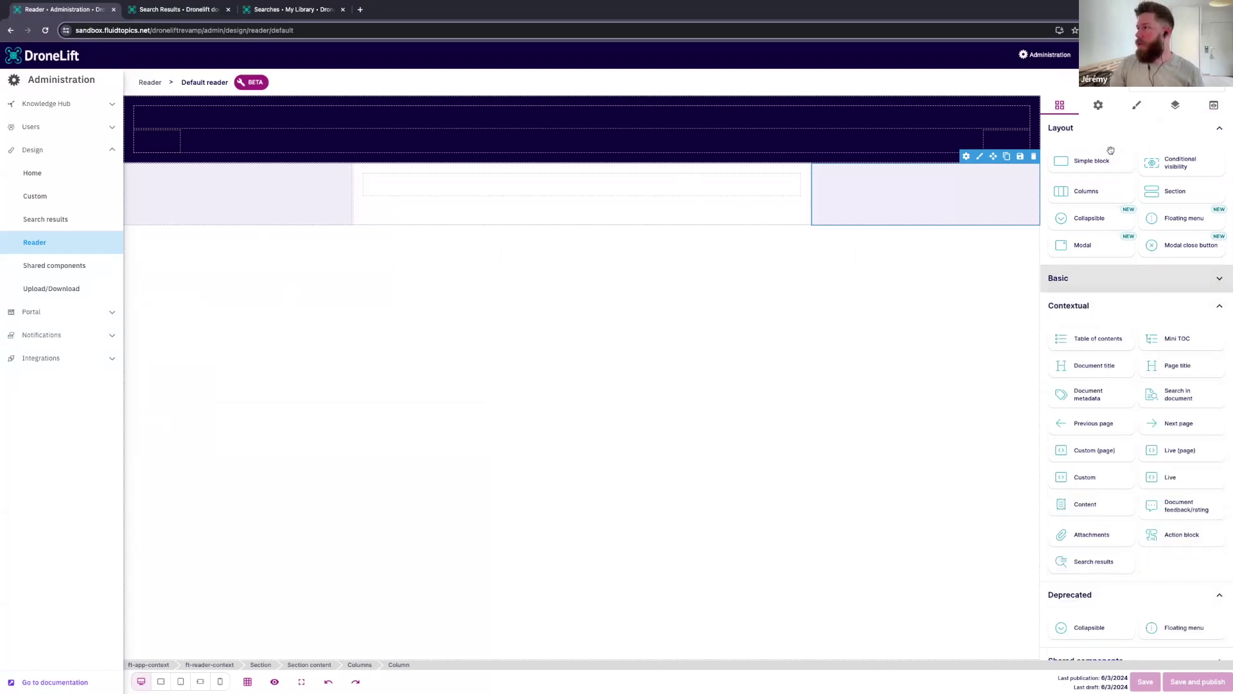
{"action": "left_click", "coordinate": [1095, 128]}
{"action": "left_click", "coordinate": [1070, 472]}
{"action": "left_click", "coordinate": [1085, 499]}
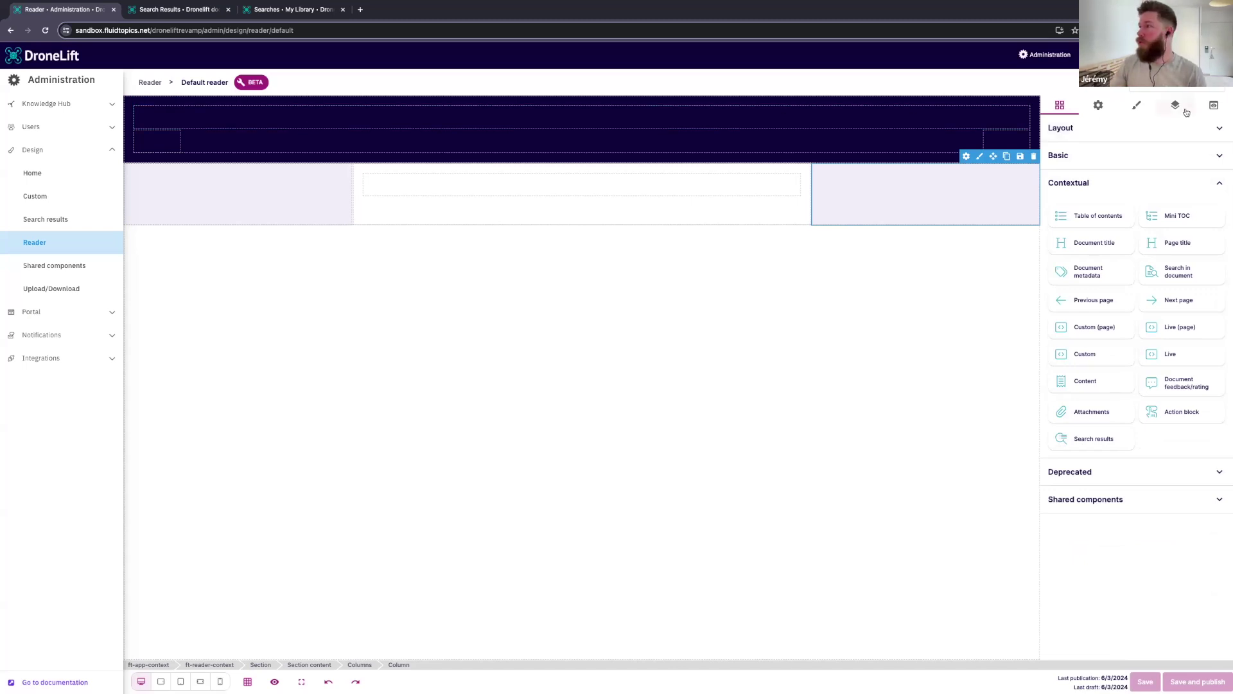
Set the reader page's preview document by using the keyword introduction
{"action": "left_click", "coordinate": [1213, 106]}
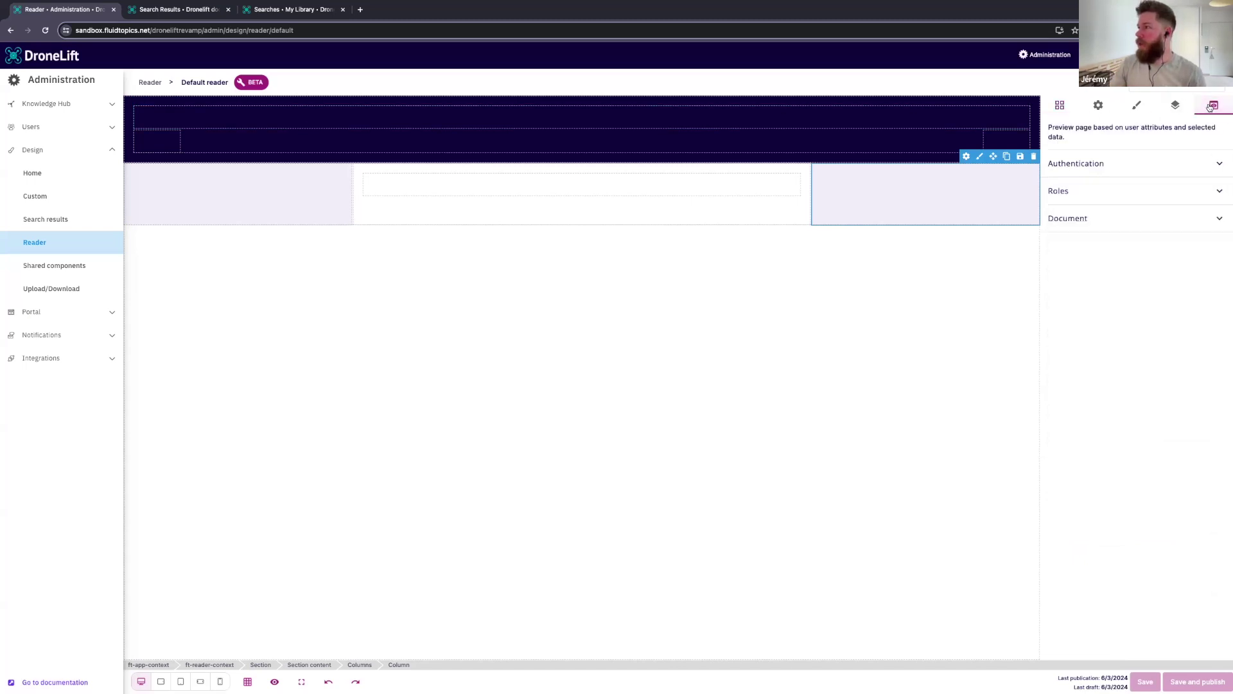
{"action": "left_click", "coordinate": [1074, 219]}
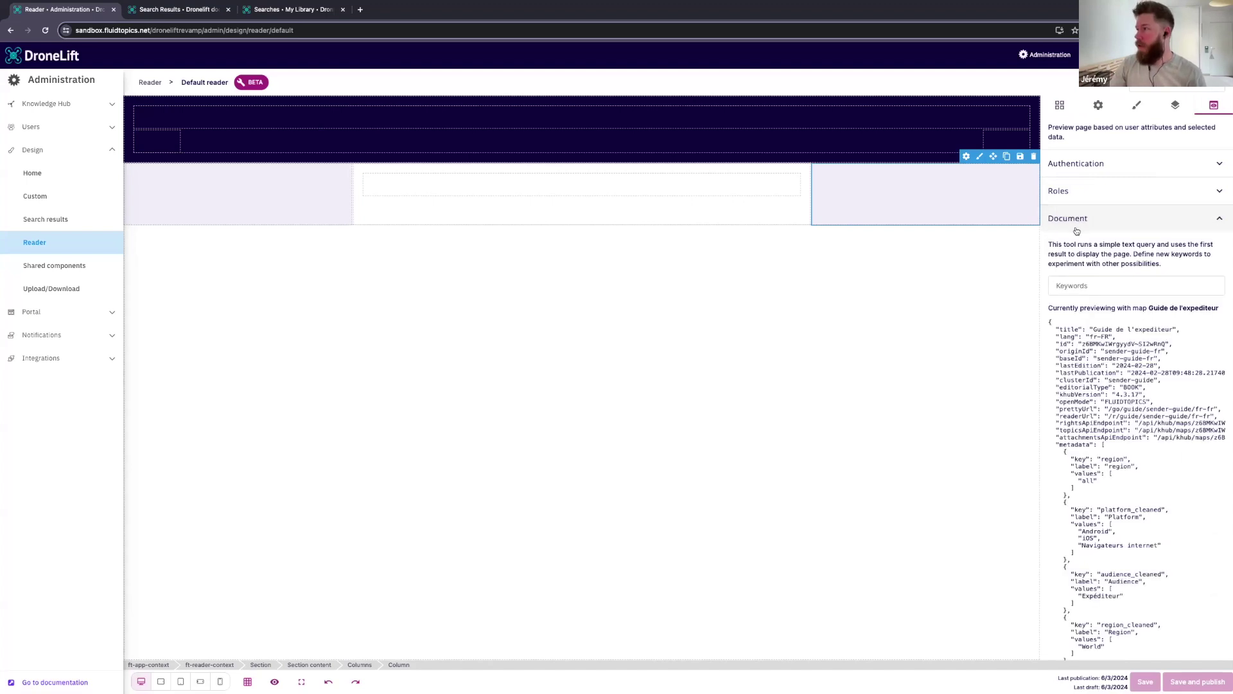
{"action": "left_click", "coordinate": [1087, 280]}
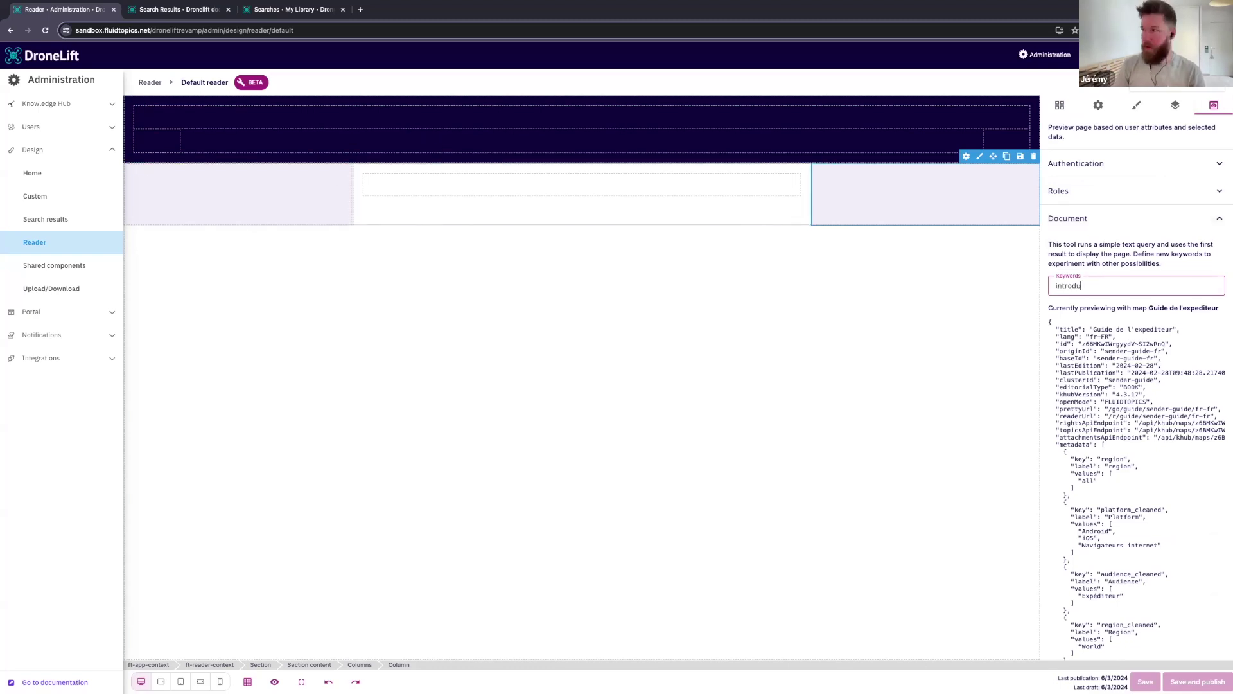
{"action": "left_click", "coordinate": [1126, 260]}
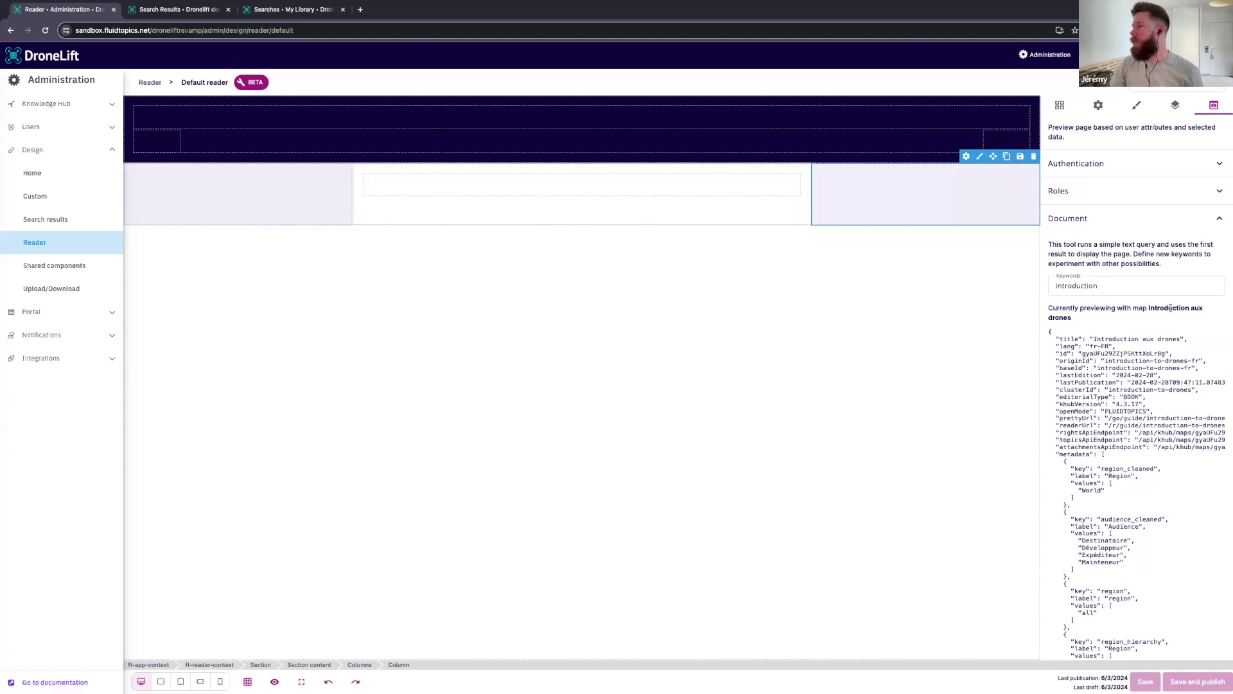
Add a Document title component to the header's upper block and set its font size to 2rem
{"action": "left_click", "coordinate": [1059, 105]}
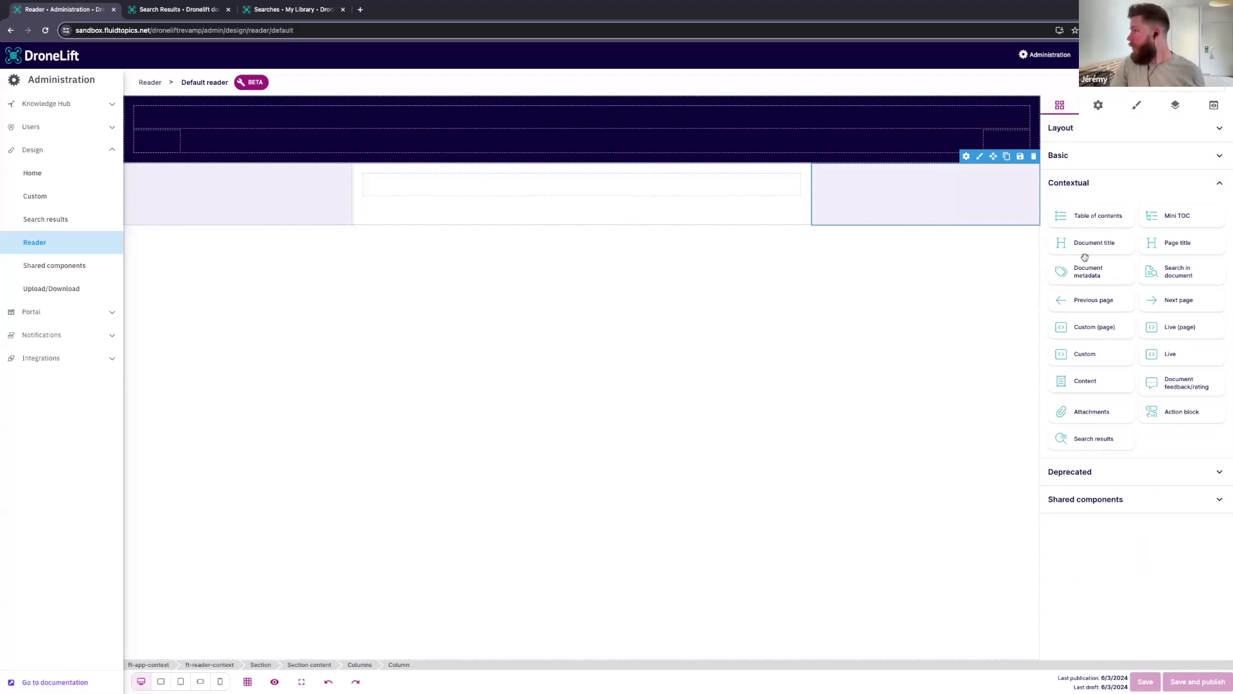
{"action": "left_click_drag", "start_coordinate": [1093, 243], "coordinate": [413, 116]}
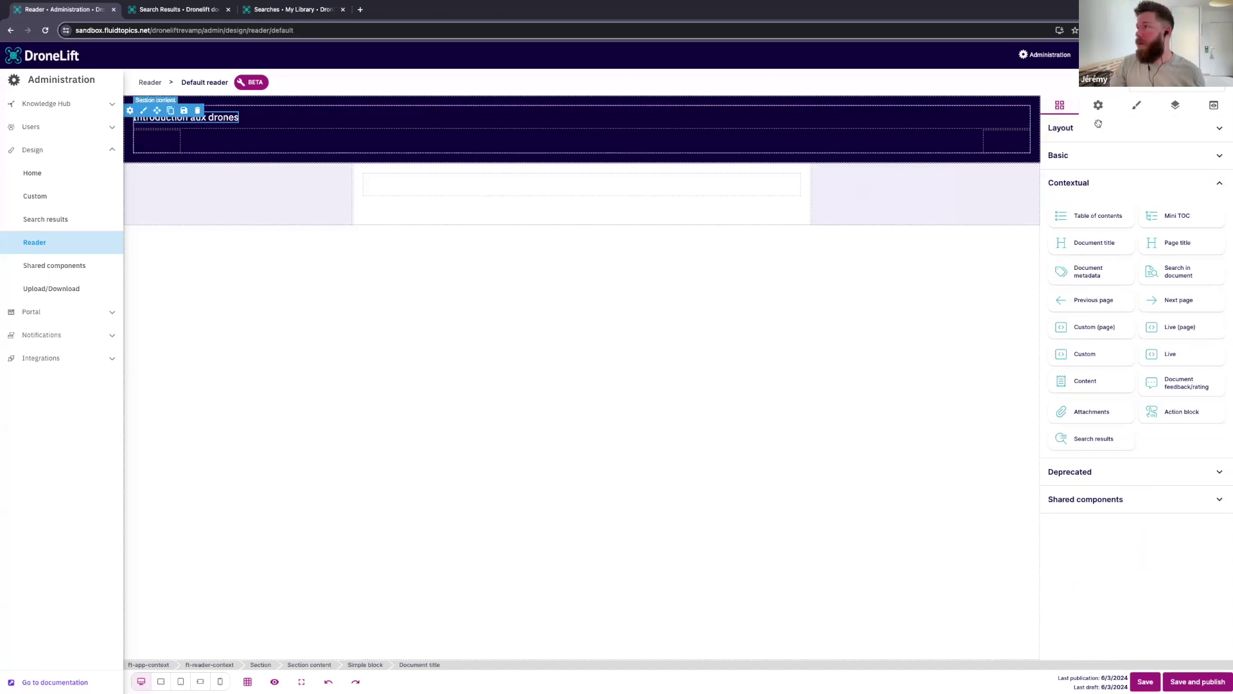
{"action": "left_click", "coordinate": [1137, 108]}
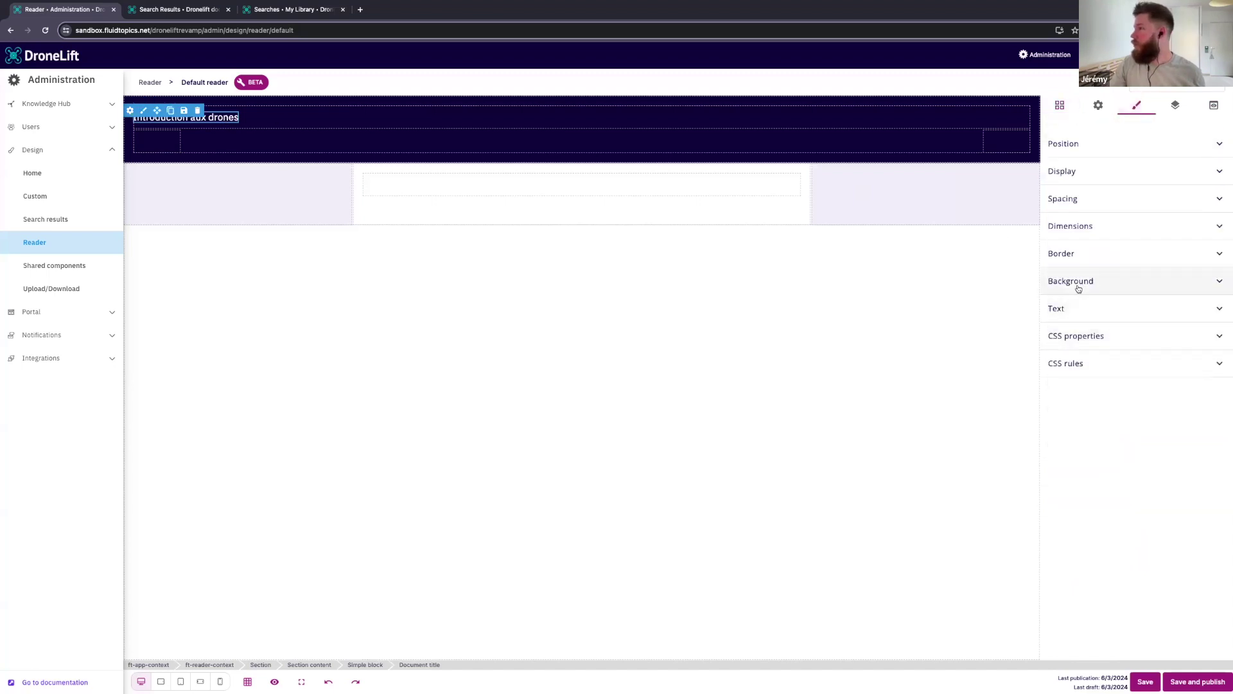
{"action": "left_click", "coordinate": [1074, 309]}
{"action": "left_click_drag", "start_coordinate": [1092, 363], "coordinate": [1044, 364]}
{"action": "type", "text": "2"}
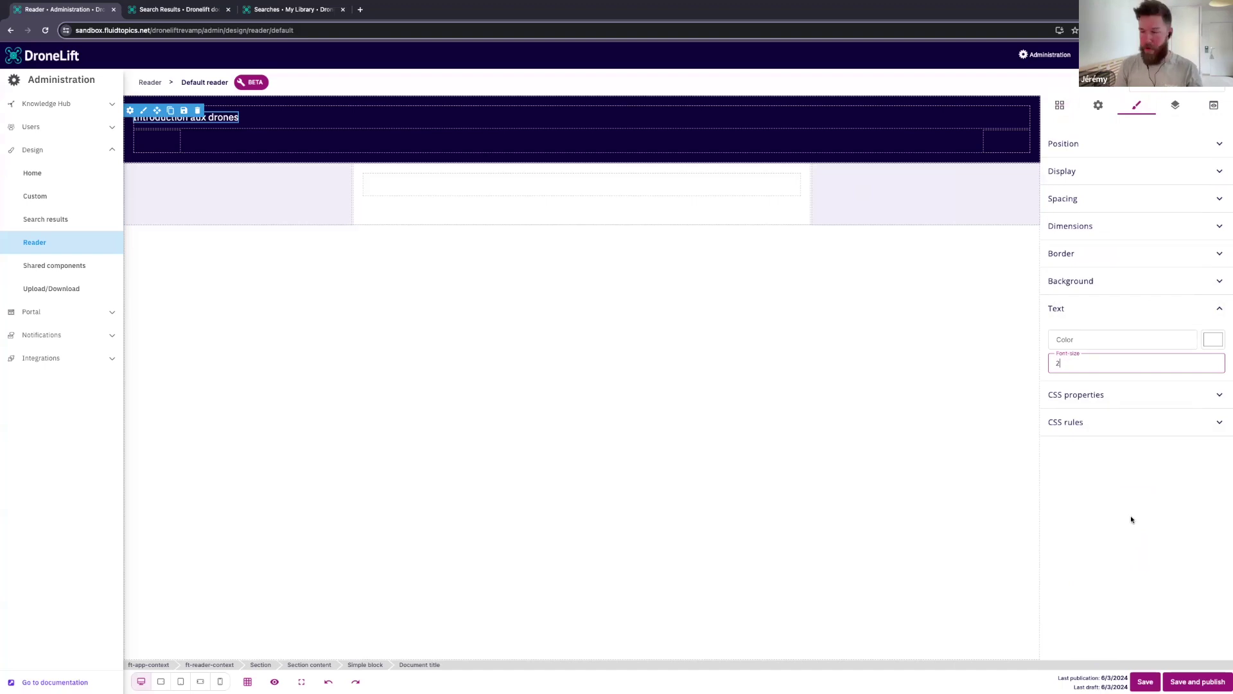
{"action": "key", "text": "Tab"}
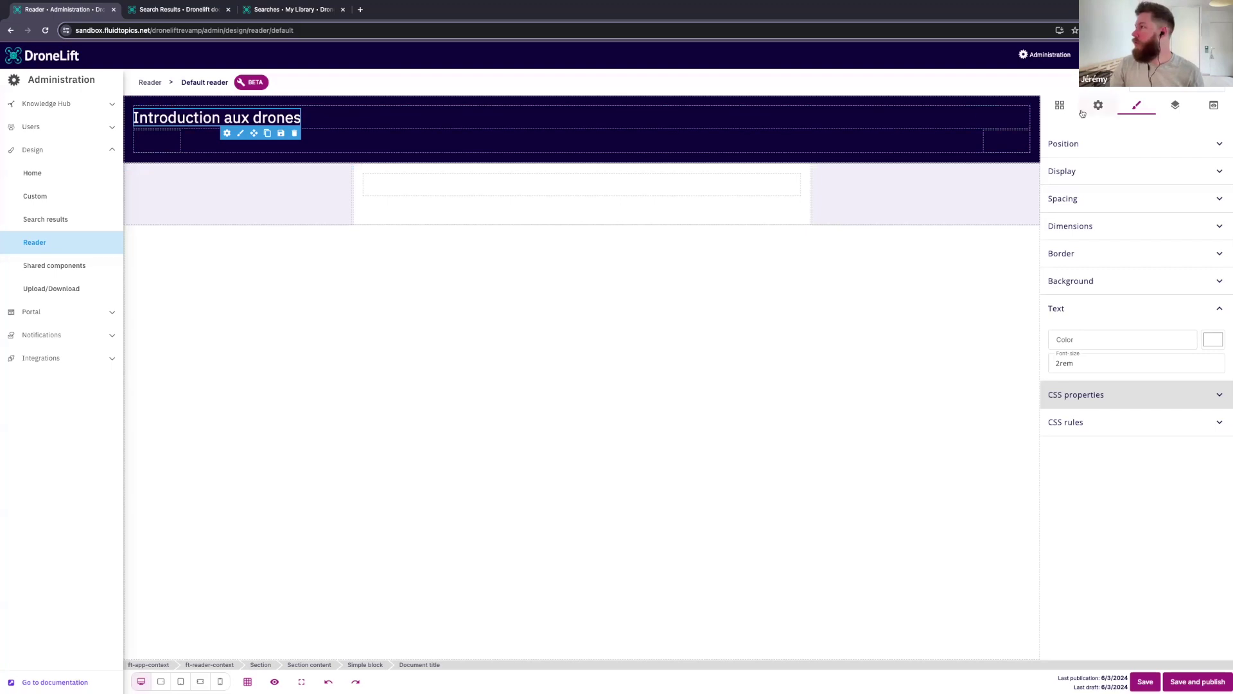
Add a Document metadata component in the header block below the title and set its metadata to ft:sourceName
{"action": "left_click", "coordinate": [1061, 106]}
{"action": "left_click_drag", "start_coordinate": [1088, 273], "coordinate": [160, 143]}
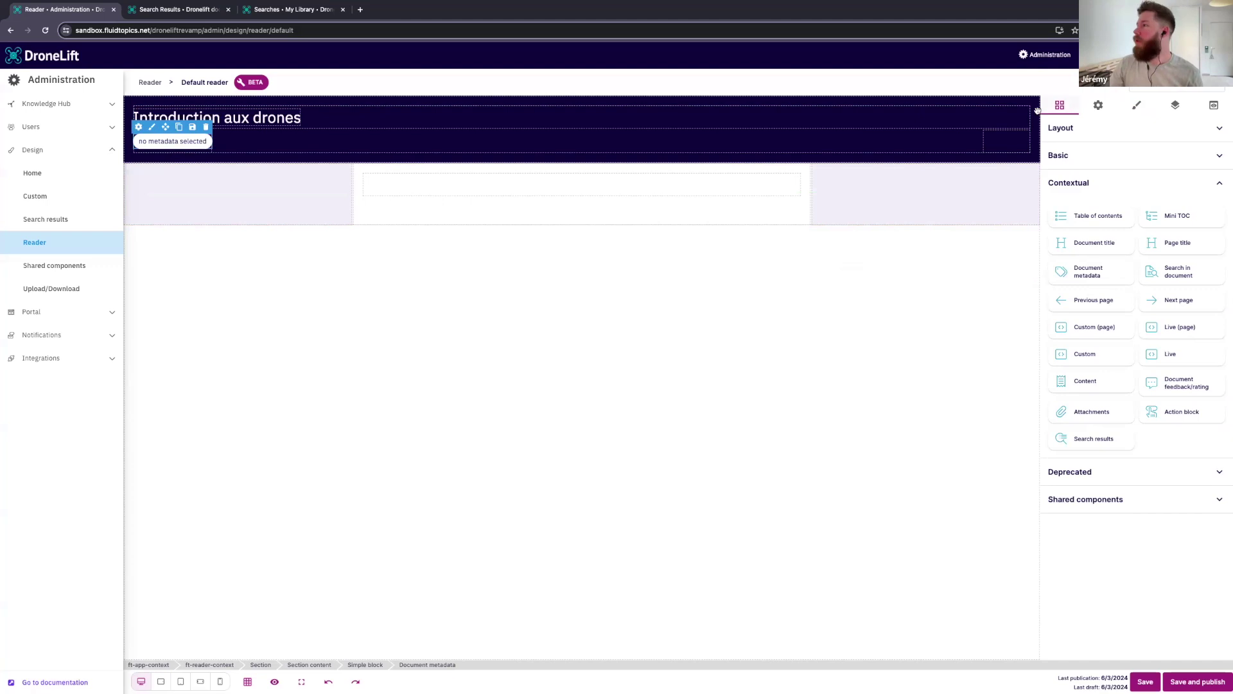
{"action": "left_click", "coordinate": [1096, 110]}
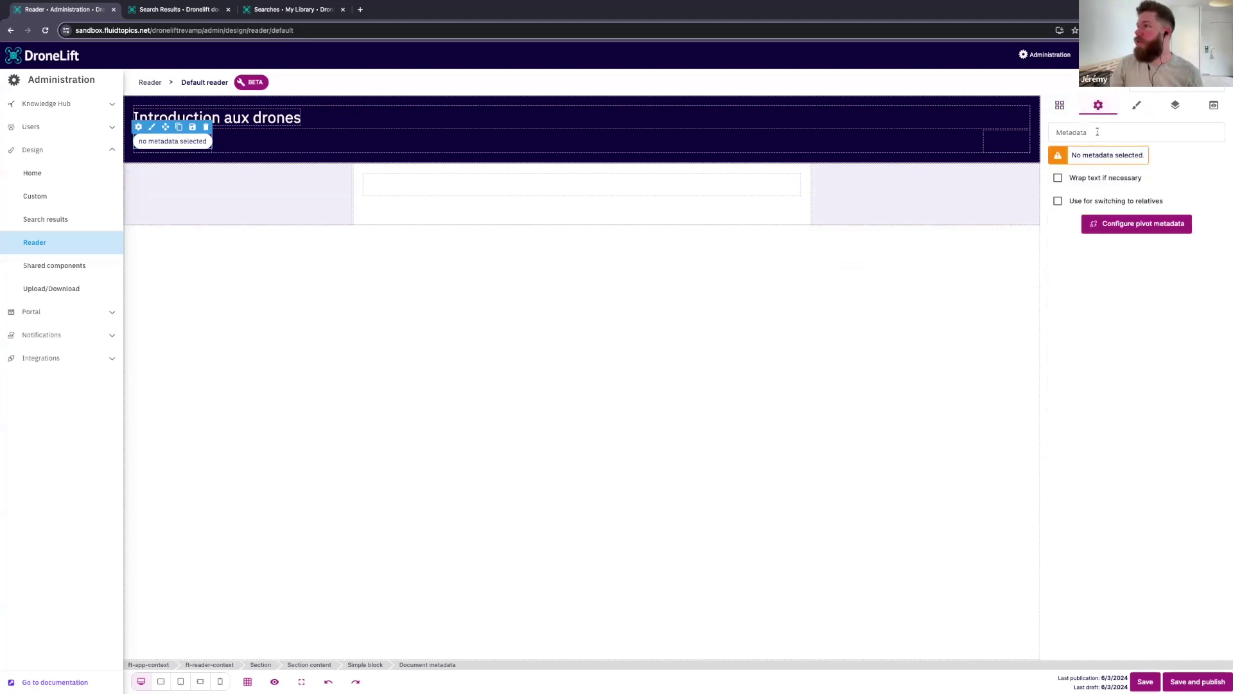
{"action": "left_click", "coordinate": [1101, 133]}
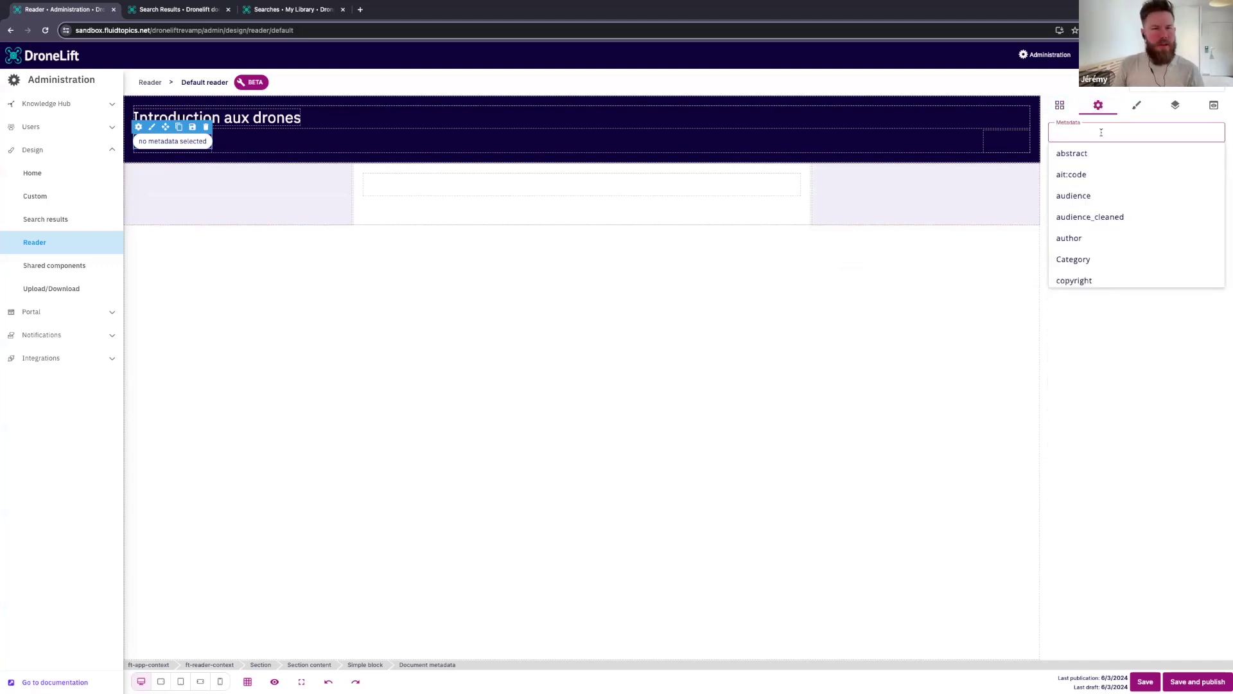
{"action": "type", "text": "sourcen"}
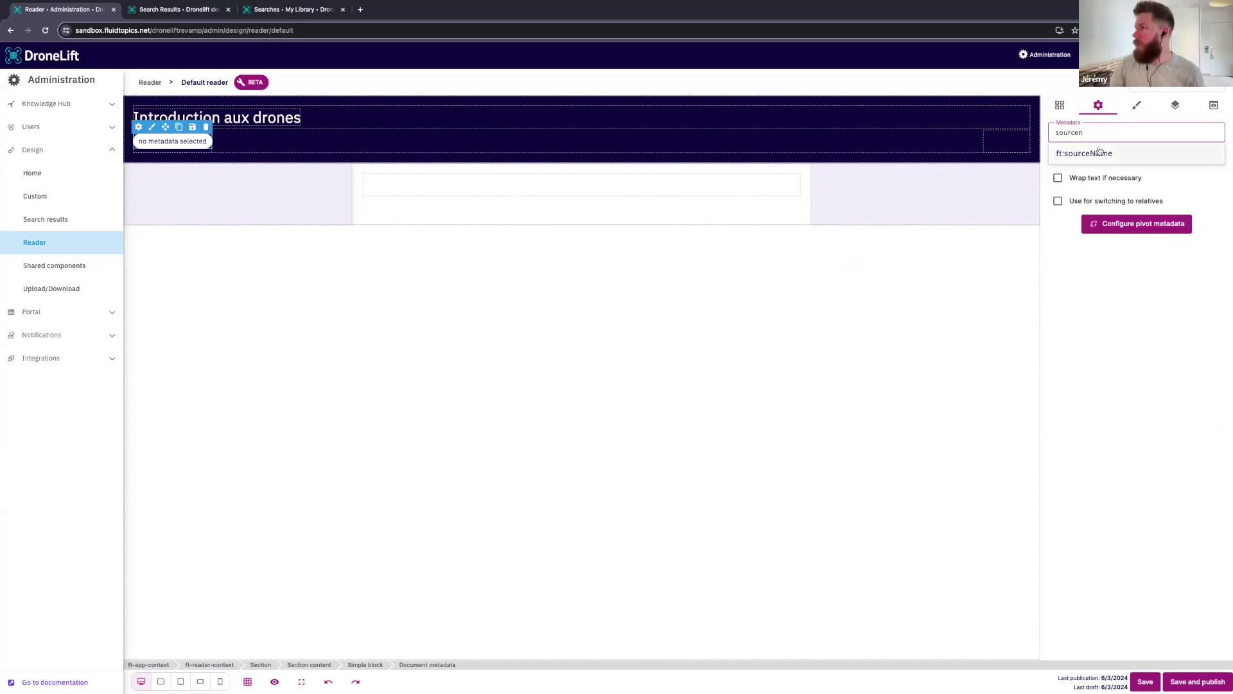
{"action": "left_click", "coordinate": [1100, 153]}
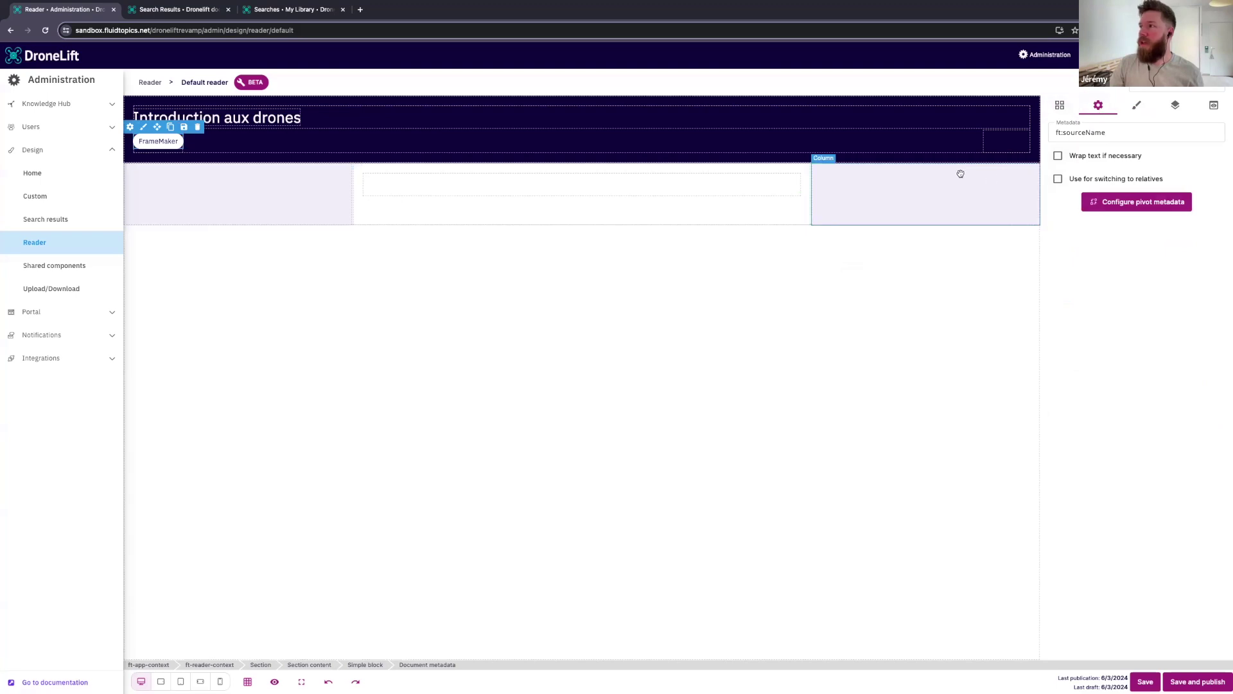
Duplicate the source name metadata component and set the copy's metadata to ft:locale
{"action": "left_click", "coordinate": [171, 128]}
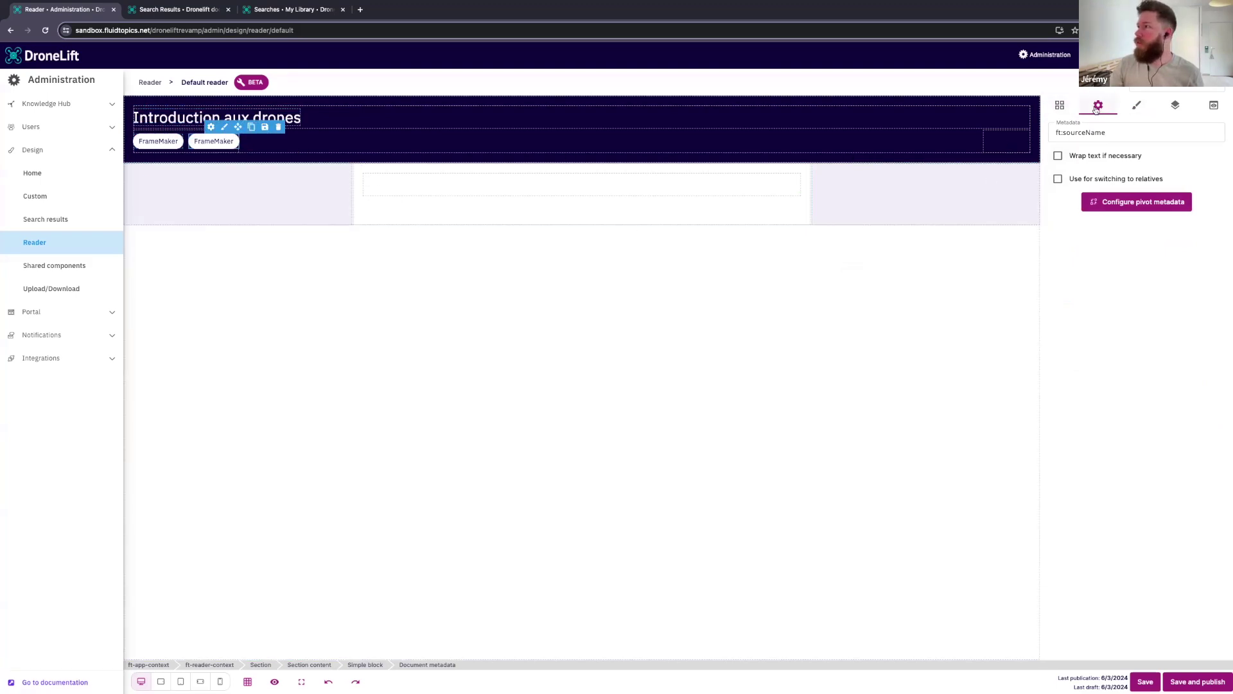
{"action": "left_click", "coordinate": [1122, 132]}
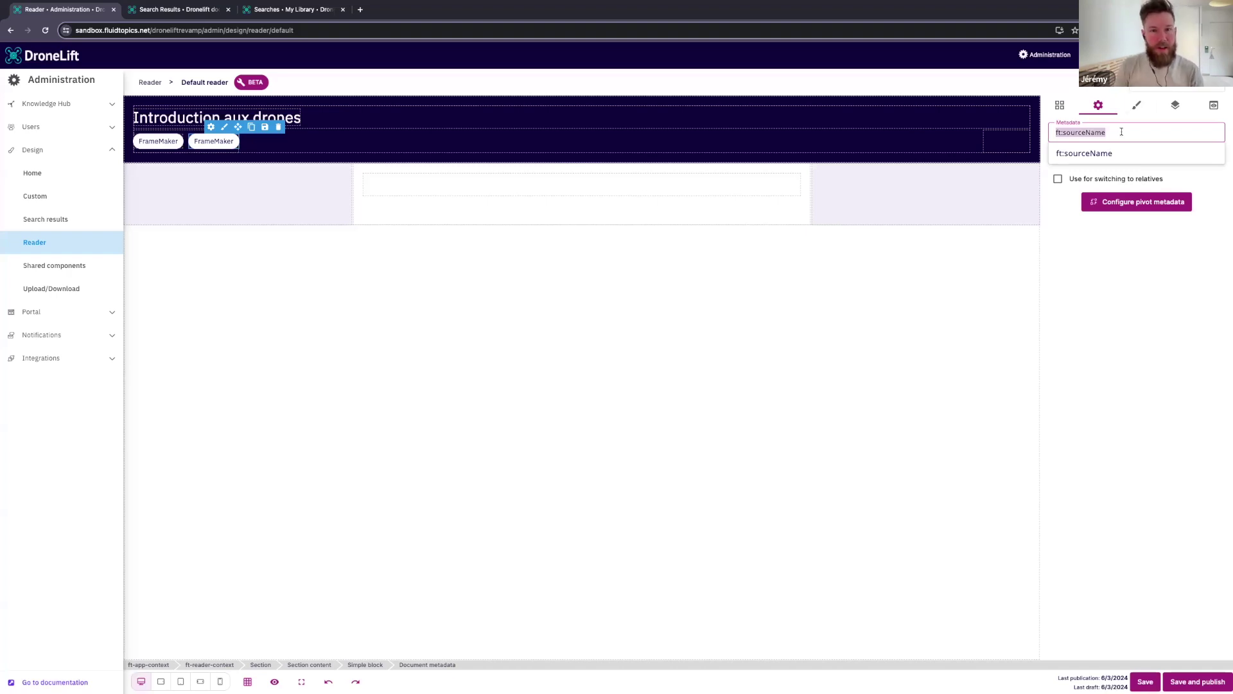
{"action": "type", "text": "locale"}
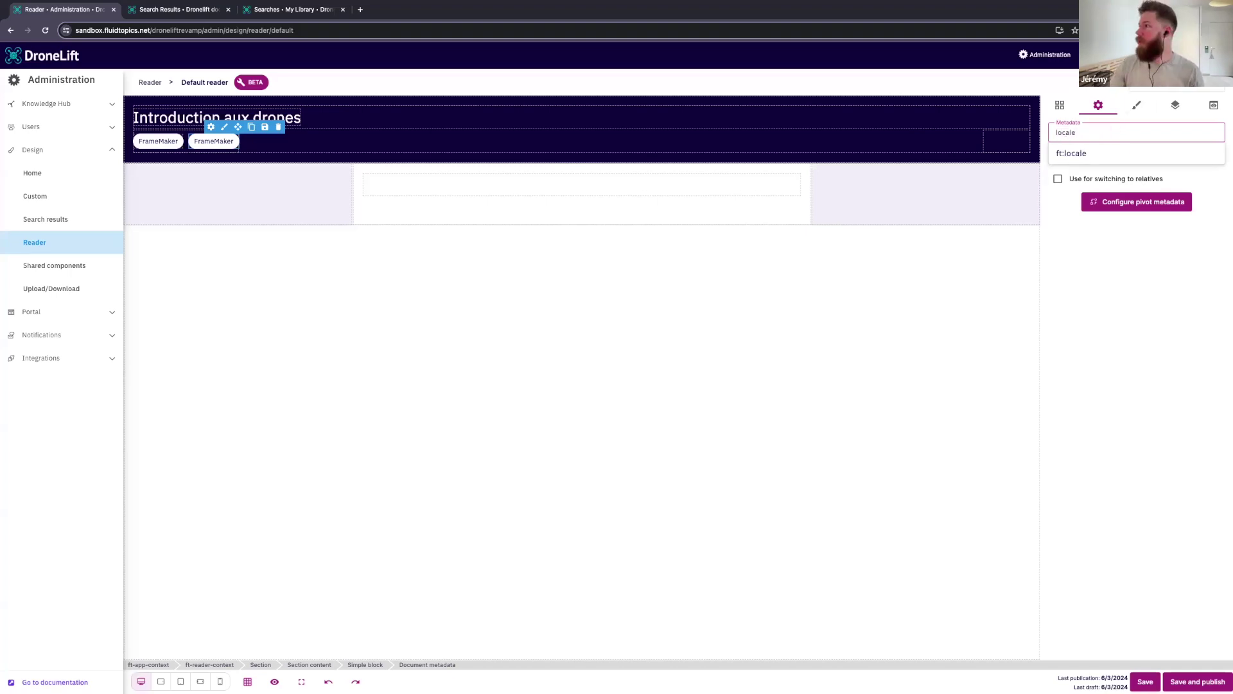
{"action": "left_click", "coordinate": [1111, 152]}
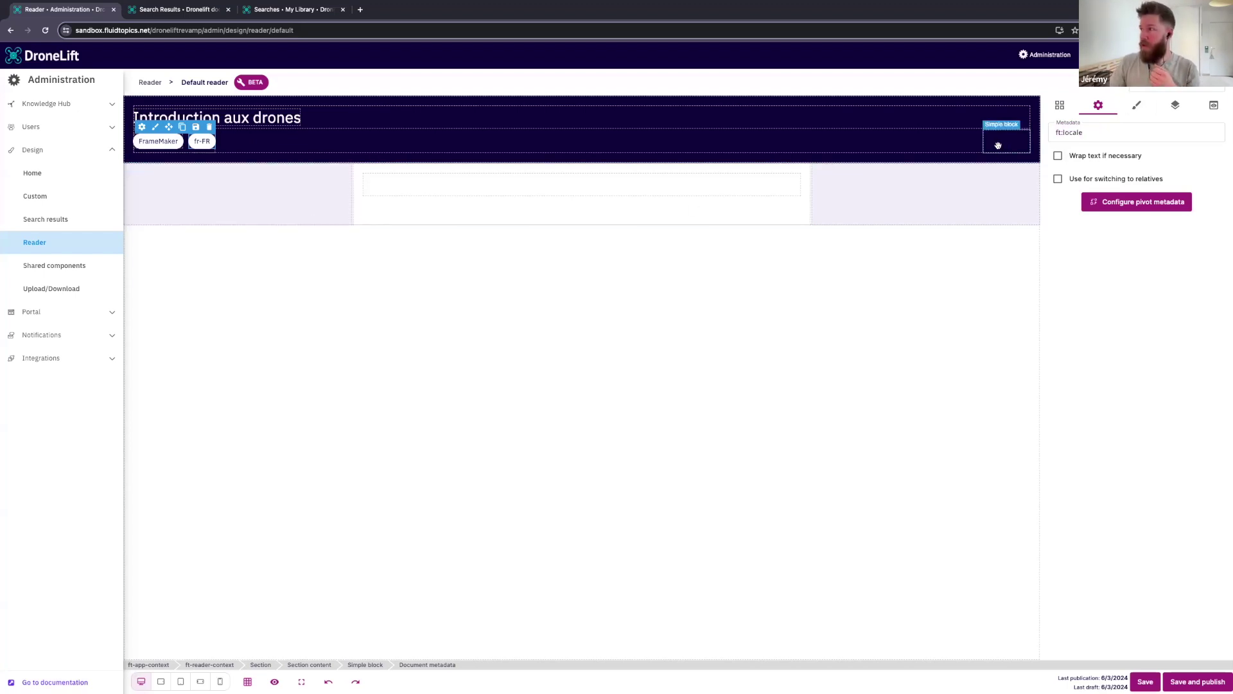
Add an Action block to the empty block at the far end of the header's metadata row and open its settings
{"action": "left_click", "coordinate": [1060, 107]}
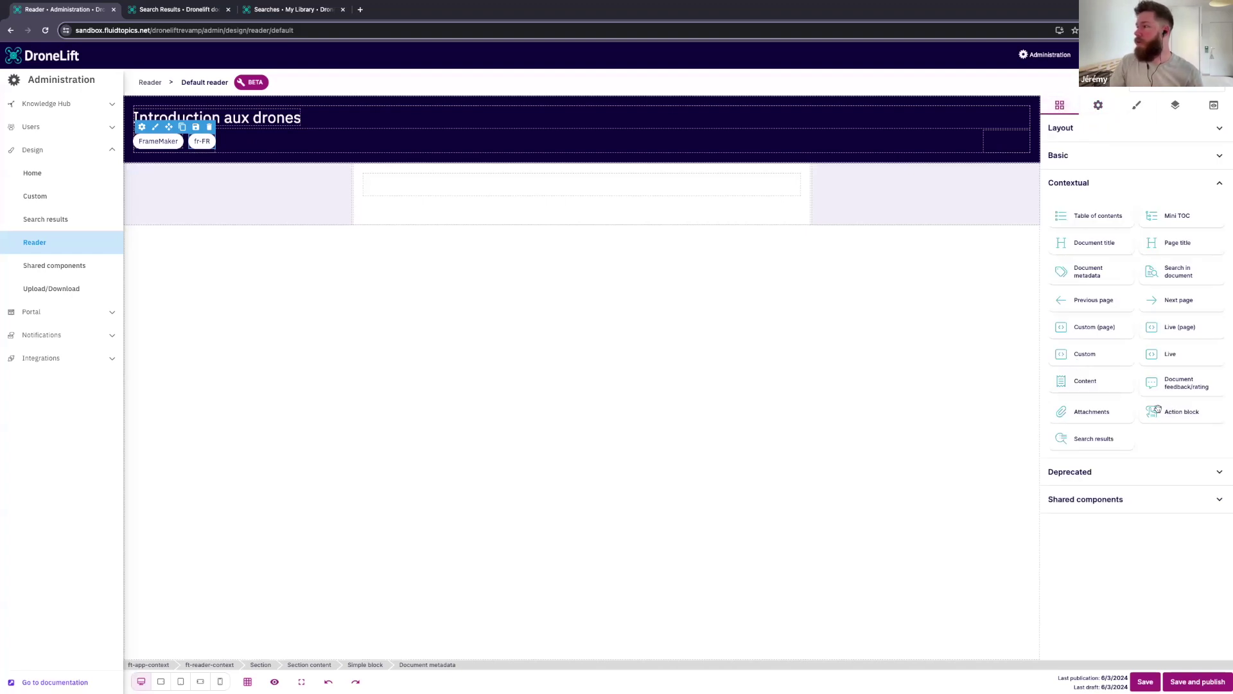
{"action": "left_click_drag", "start_coordinate": [1185, 414], "coordinate": [999, 141]}
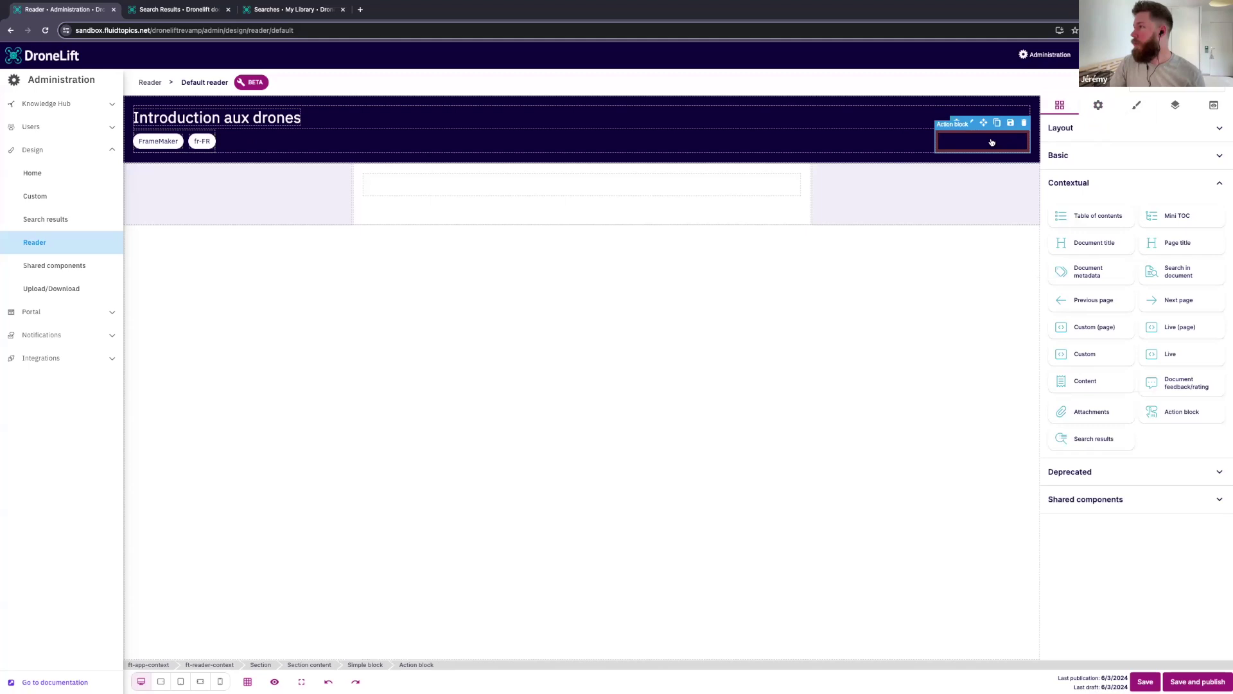
{"action": "left_click", "coordinate": [1096, 105]}
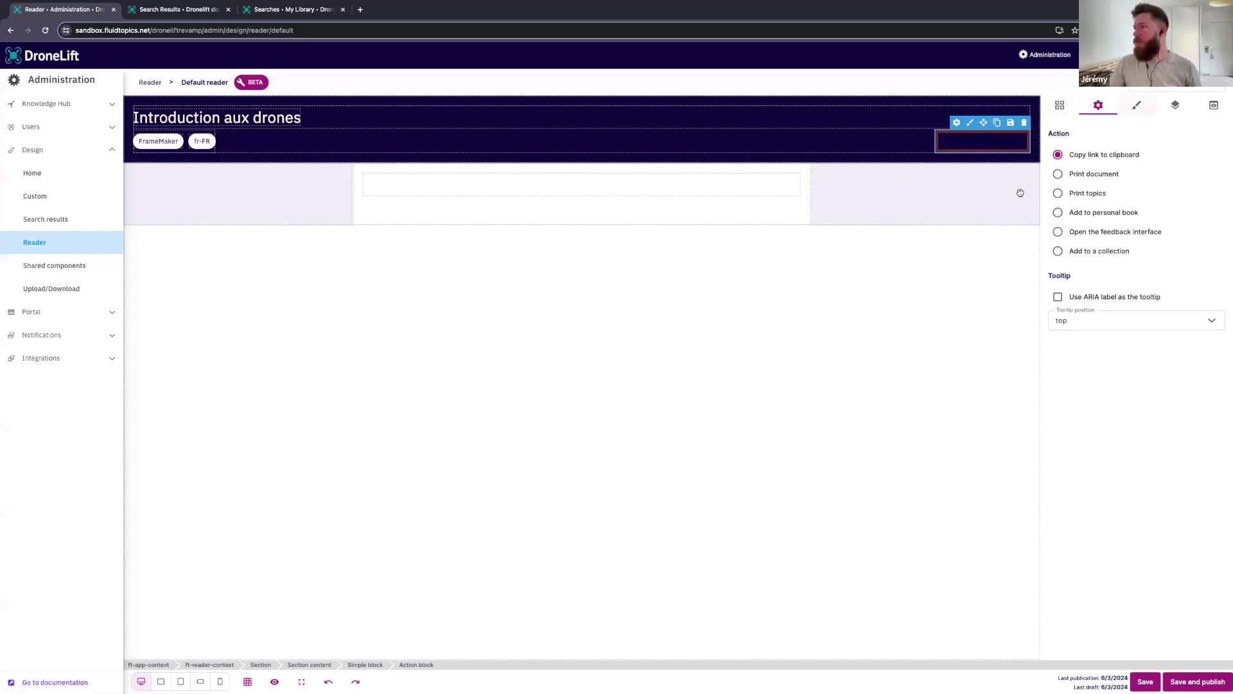
Insert a Rich text component inside the header's Action block with the text Copy link
{"action": "left_click", "coordinate": [1061, 106]}
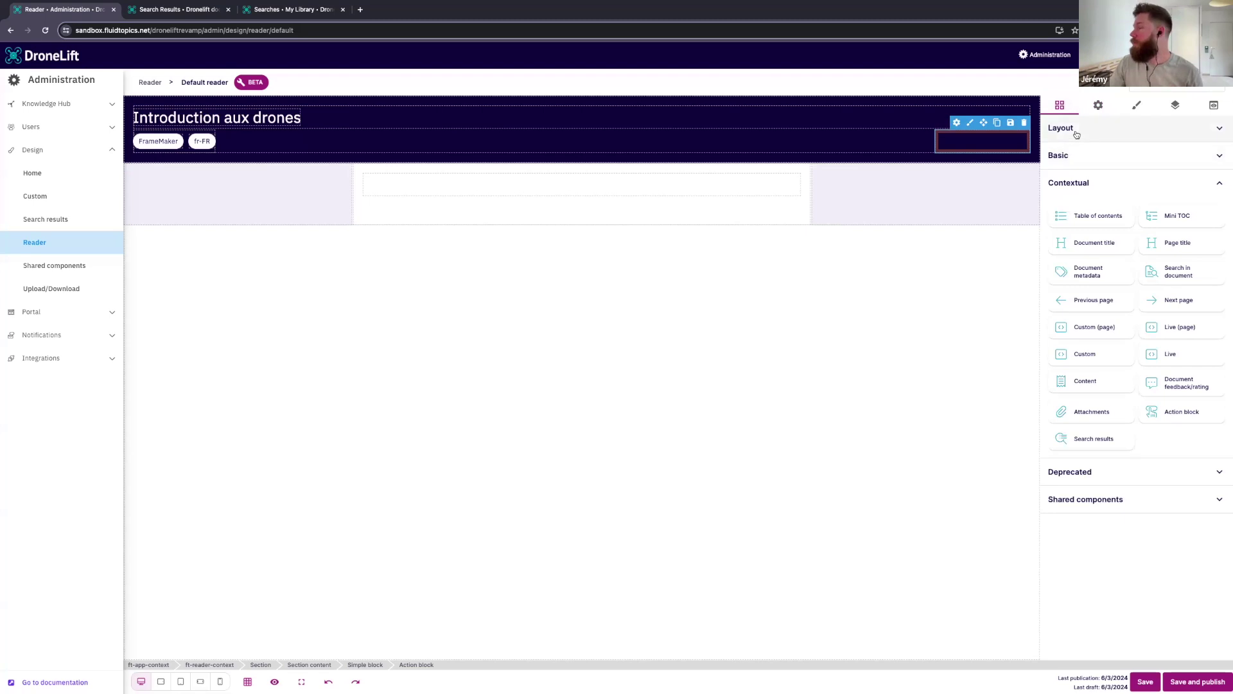
{"action": "left_click", "coordinate": [1074, 153]}
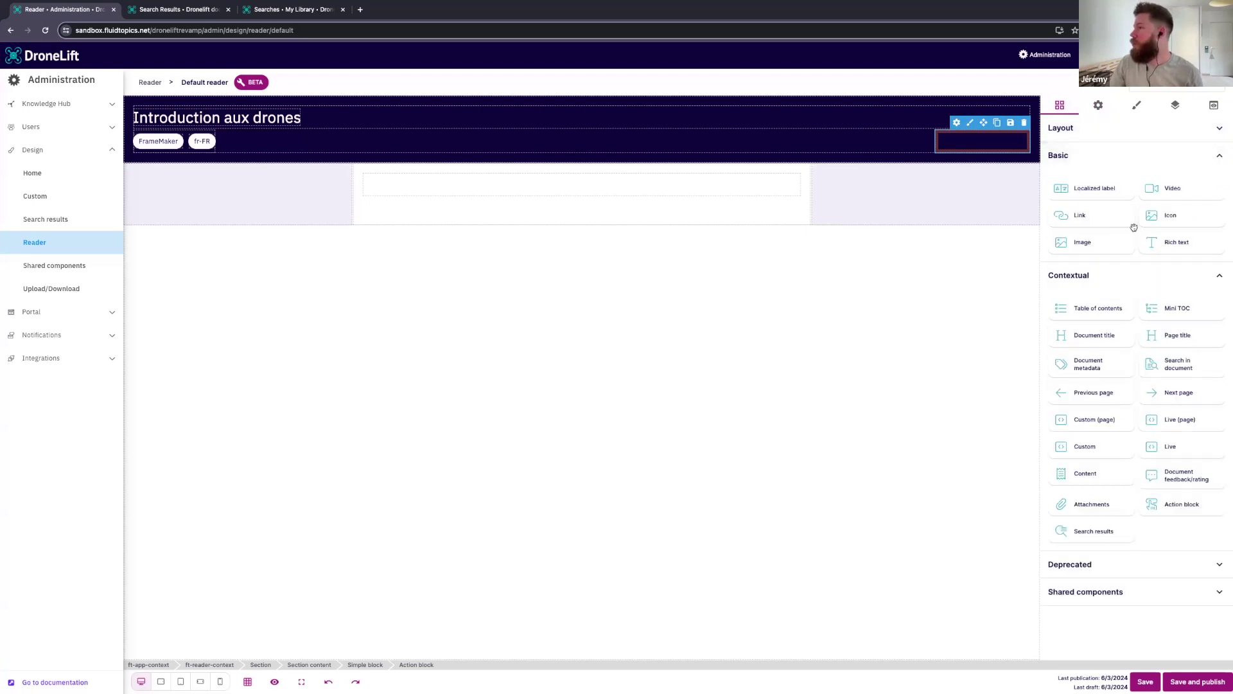
{"action": "left_click_drag", "start_coordinate": [1167, 244], "coordinate": [988, 143]}
{"action": "double_click", "coordinate": [963, 135]}
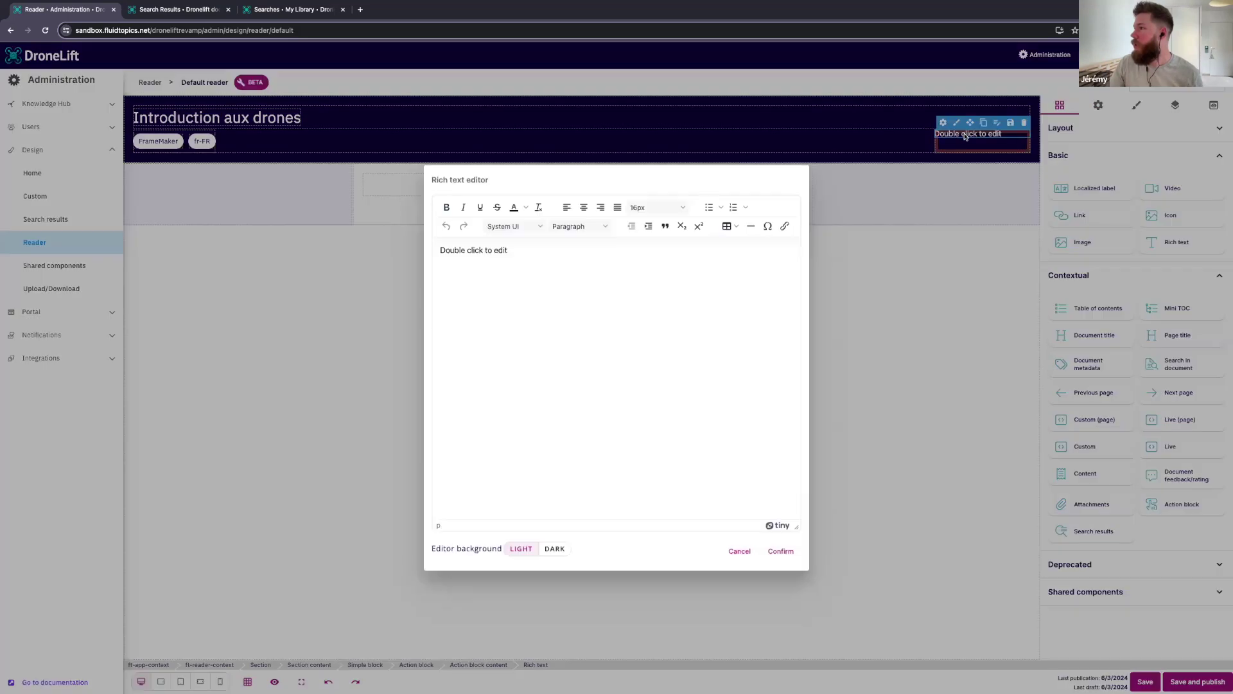
{"action": "key", "text": "ctrl+a"}
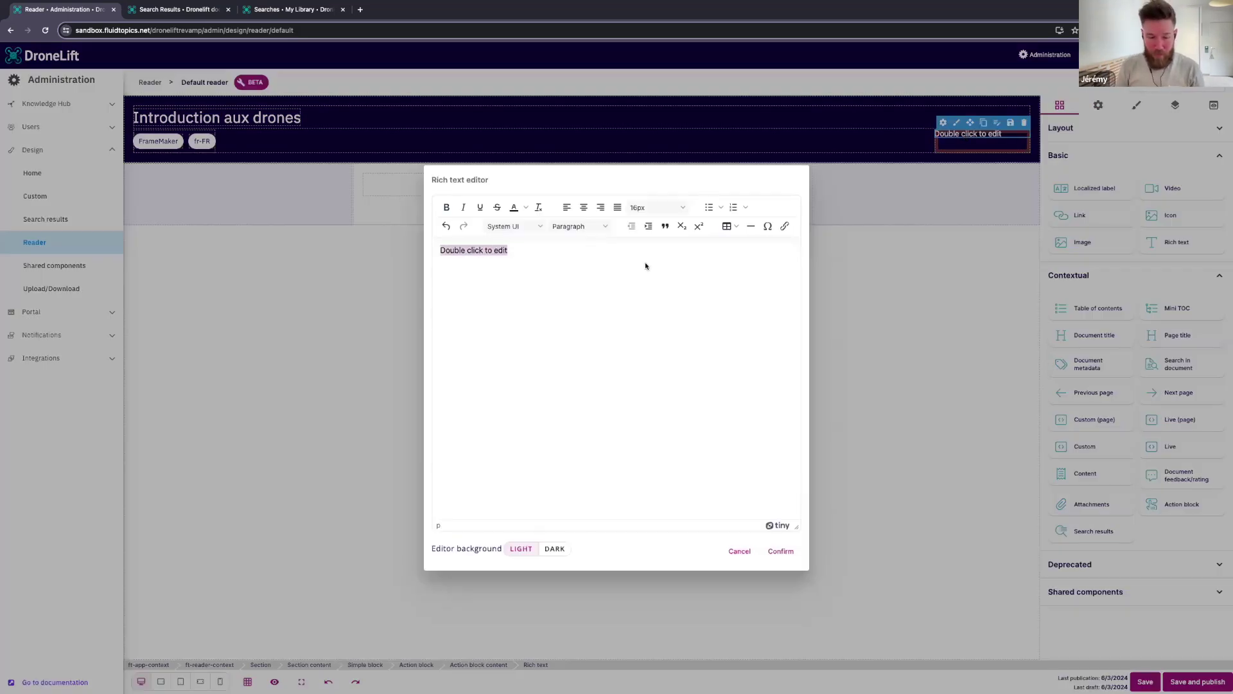
{"action": "type", "text": "Copy link"}
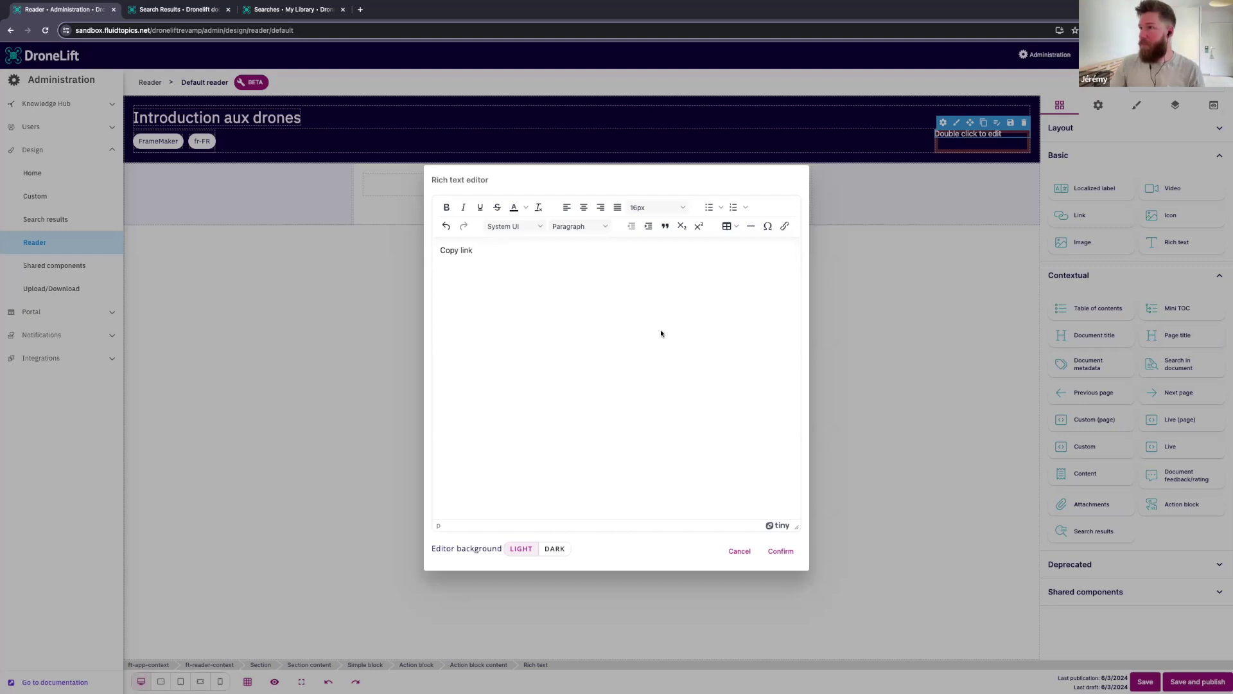
{"action": "left_click", "coordinate": [779, 553]}
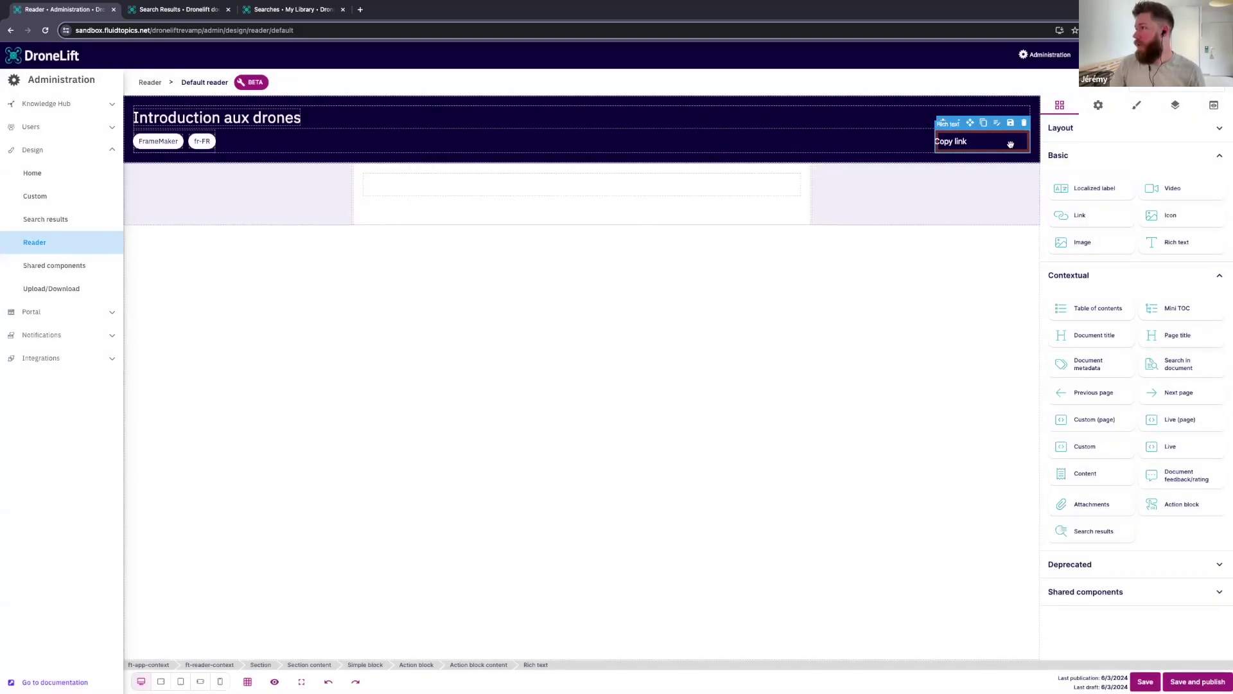
Clear the minimum width of the Action block that holds the Copy link text
{"action": "left_click", "coordinate": [407, 665]}
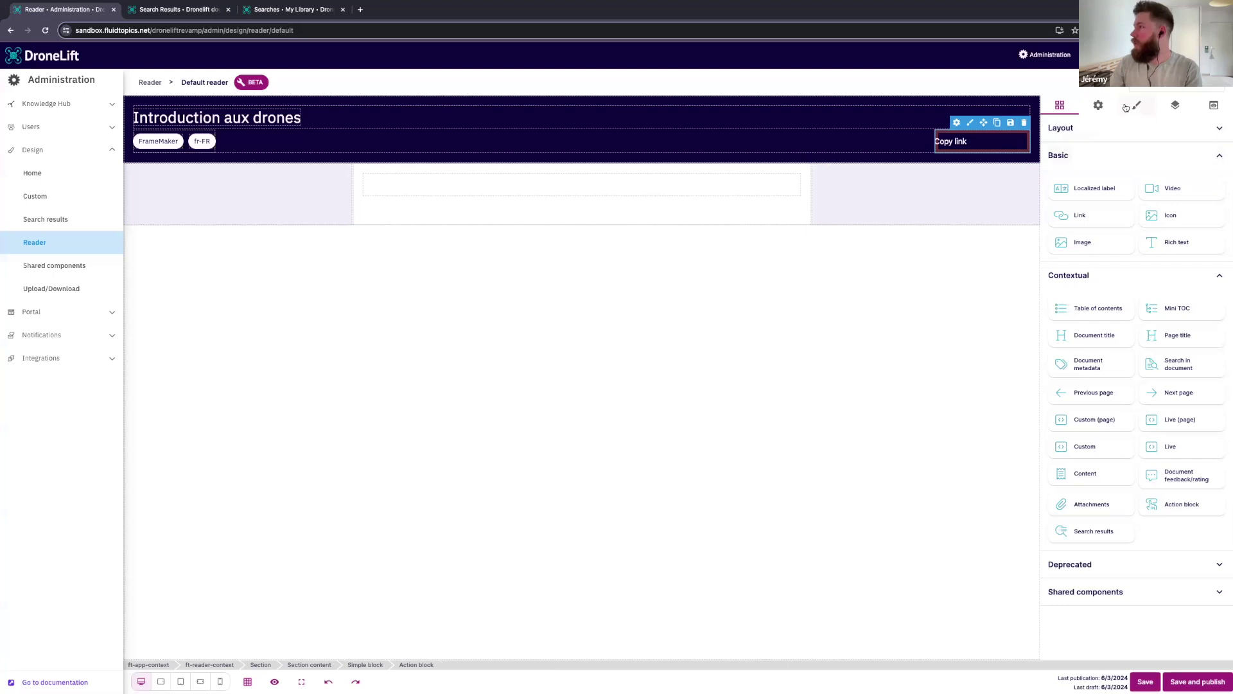
{"action": "left_click", "coordinate": [1124, 107]}
{"action": "left_click", "coordinate": [1079, 248]}
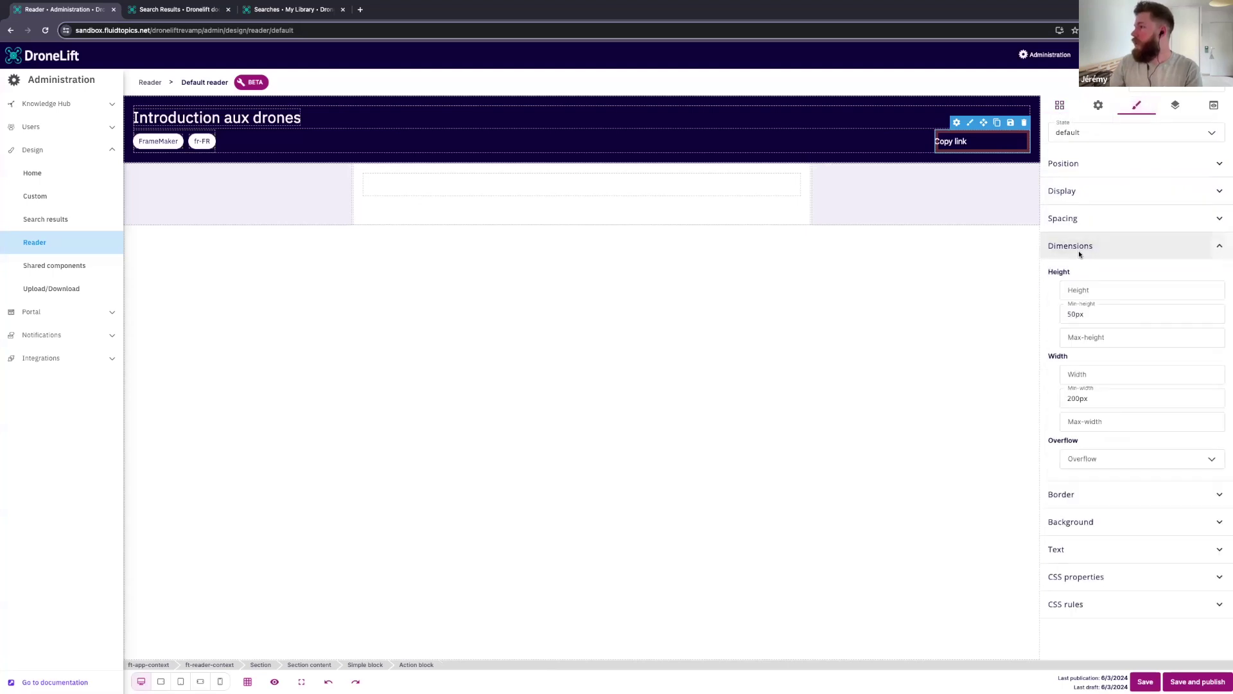
{"action": "left_click_drag", "start_coordinate": [1104, 399], "coordinate": [1061, 401]}
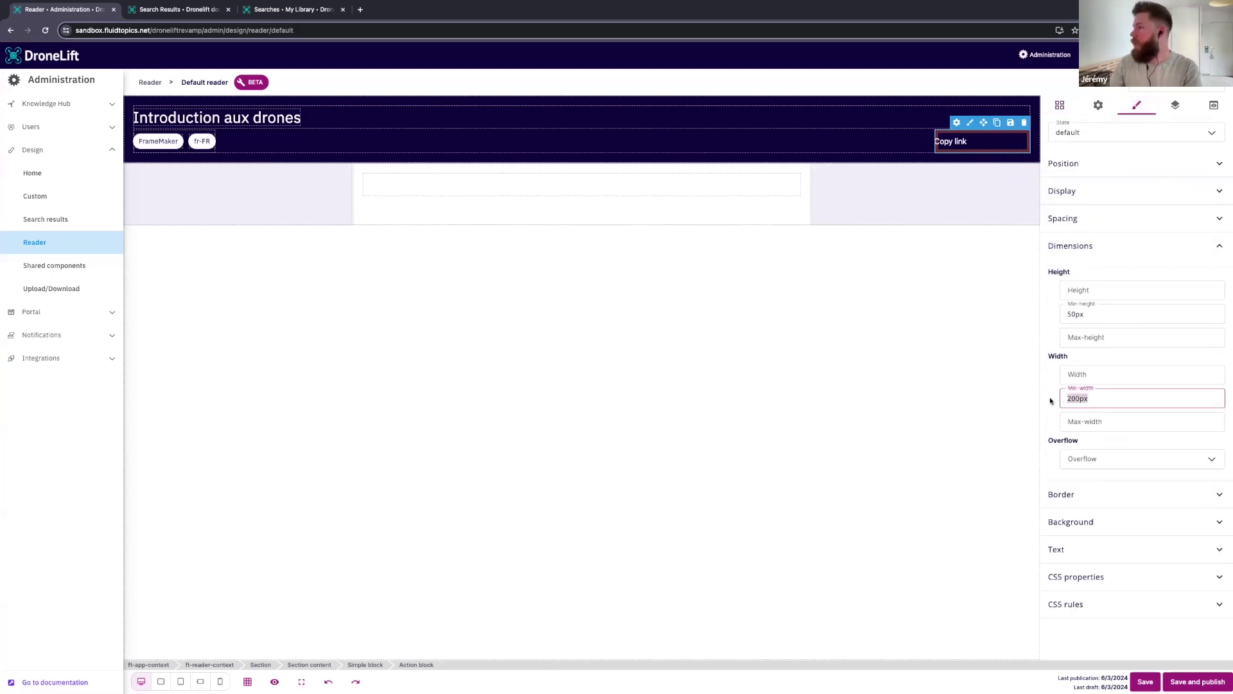
{"action": "key", "text": "BackSpace"}
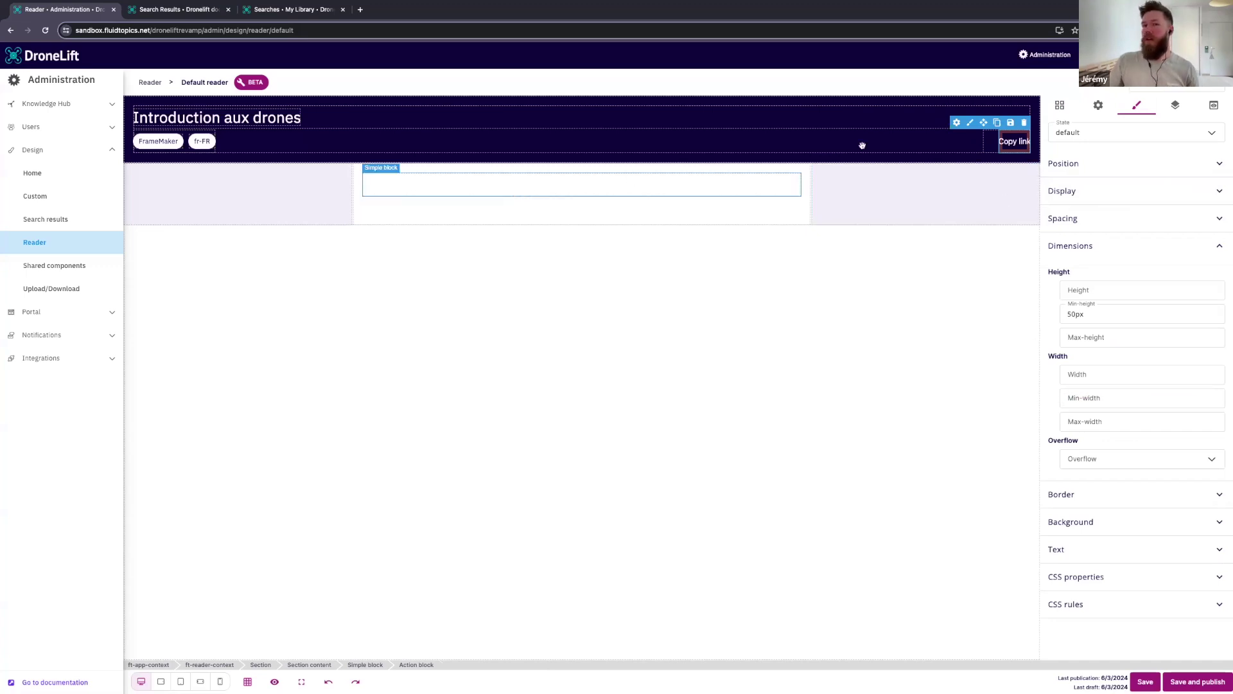
Add a Search in document component and a Table of contents below it to the empty first column, and open the table's settings
{"action": "left_click", "coordinate": [1059, 105]}
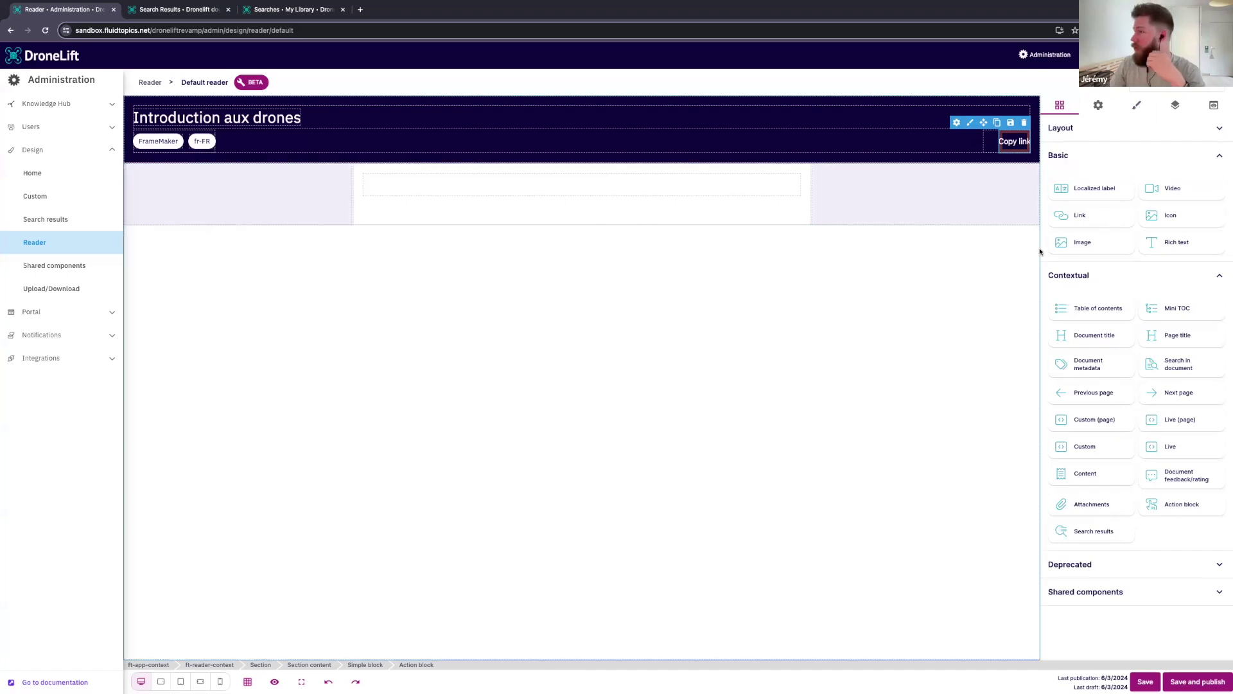
{"action": "left_click_drag", "start_coordinate": [1182, 366], "coordinate": [240, 190]}
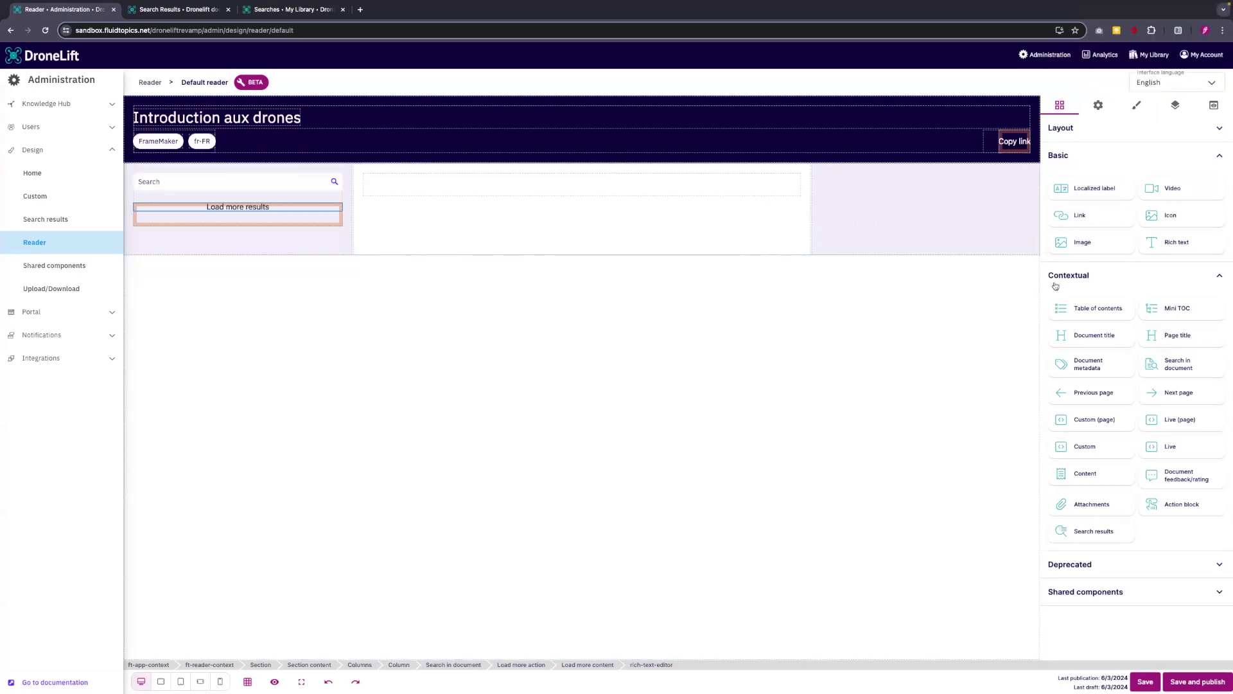
{"action": "left_click", "coordinate": [1048, 155]}
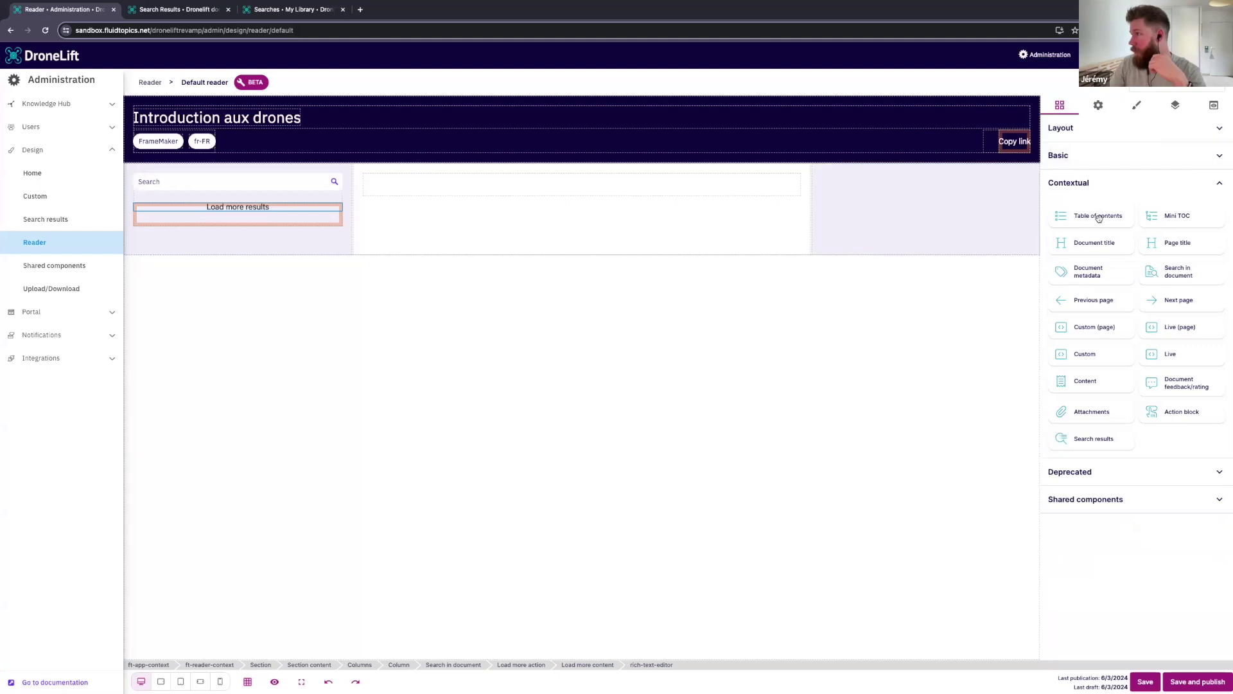
{"action": "left_click_drag", "start_coordinate": [1099, 219], "coordinate": [229, 242]}
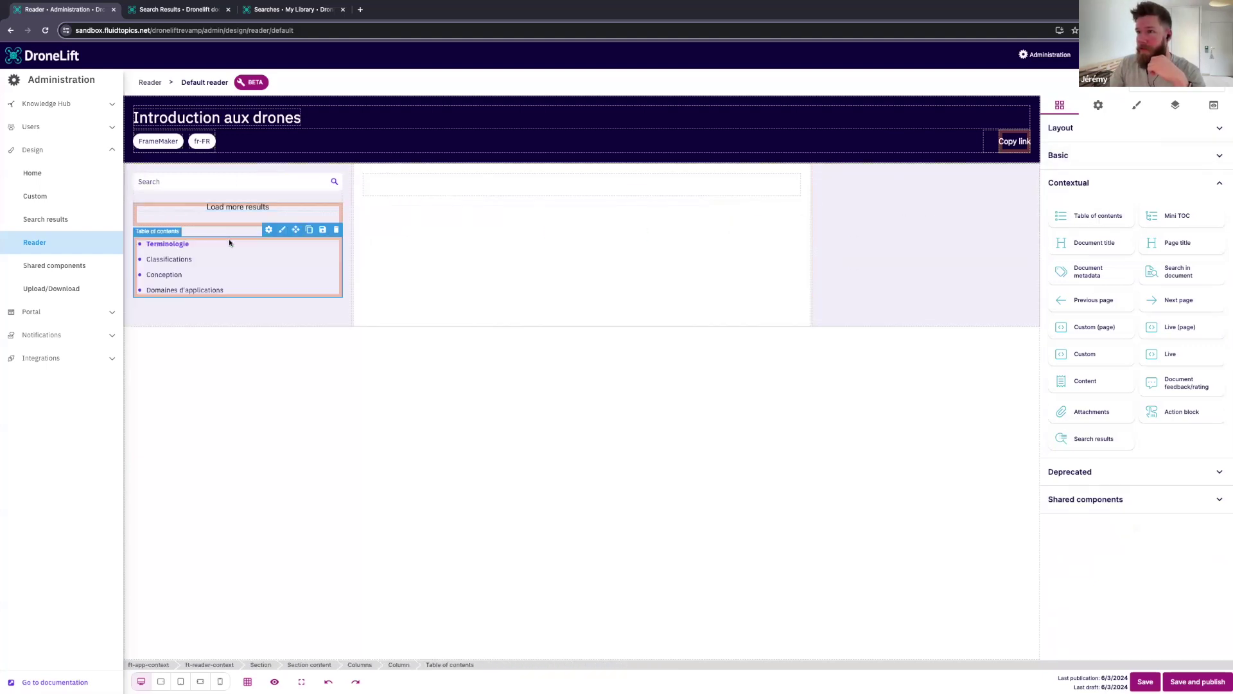
{"action": "left_click", "coordinate": [1098, 106]}
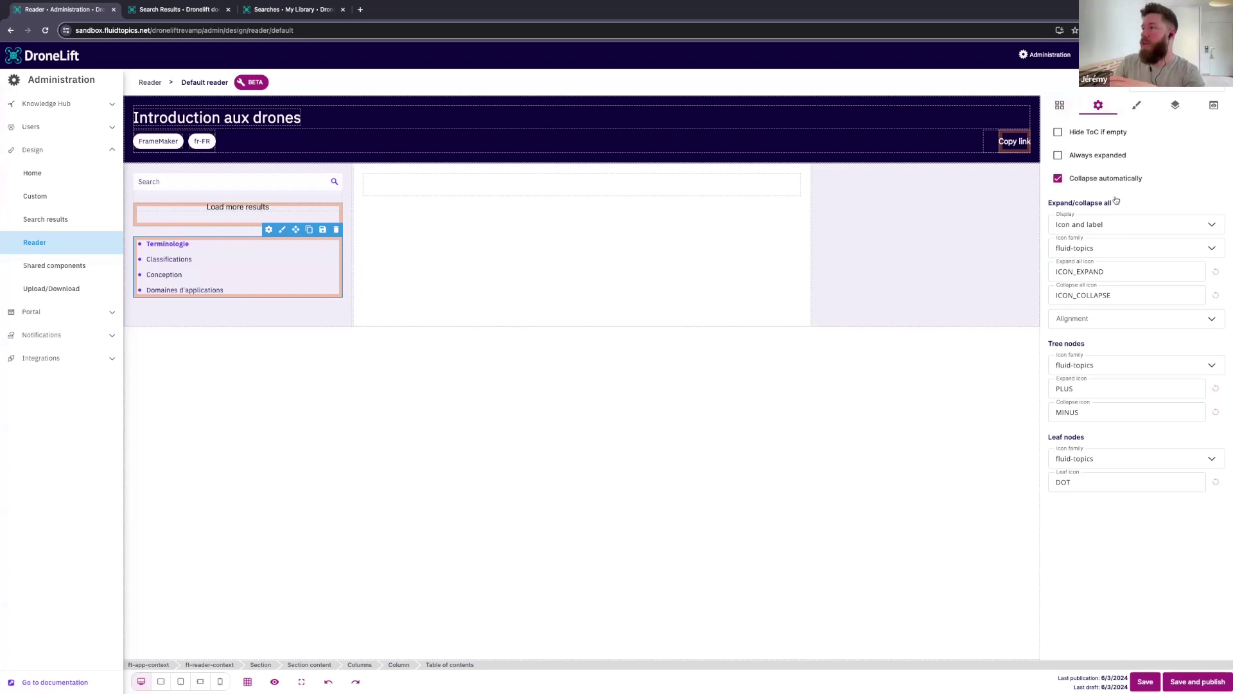
Add an Attachments component below the table of contents and preview the page with a document matching the keyword api
{"action": "left_click", "coordinate": [1060, 105]}
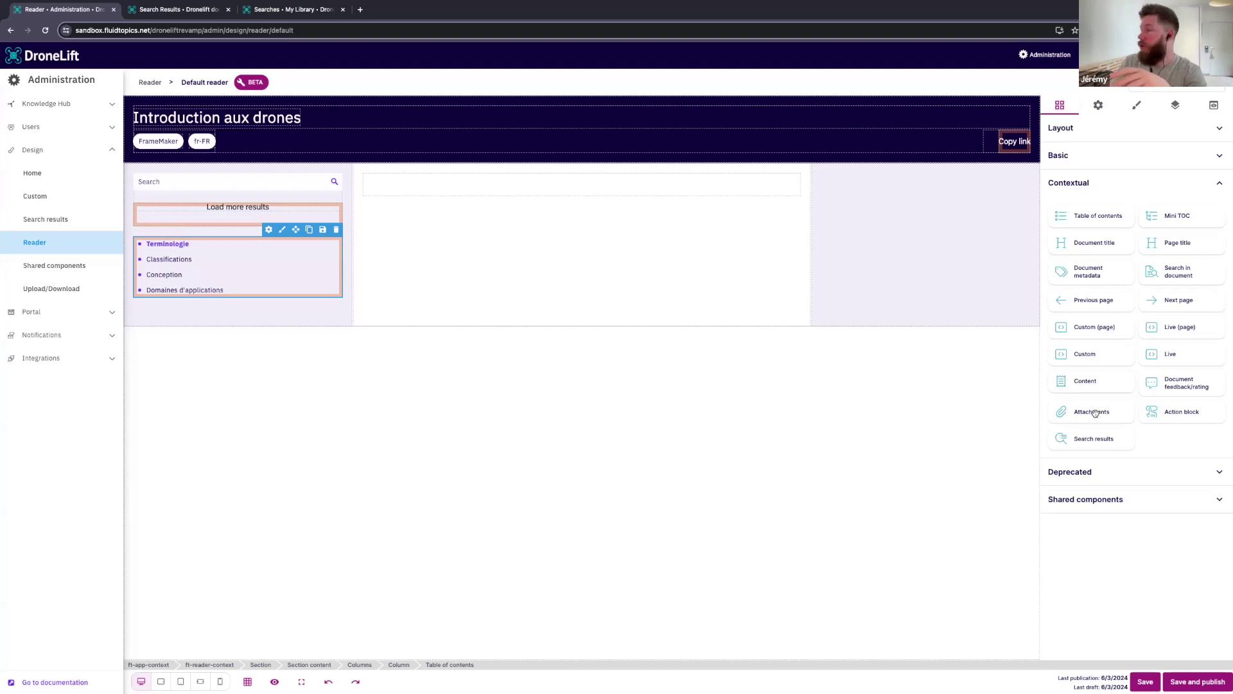
{"action": "left_click_drag", "start_coordinate": [1091, 412], "coordinate": [244, 310]}
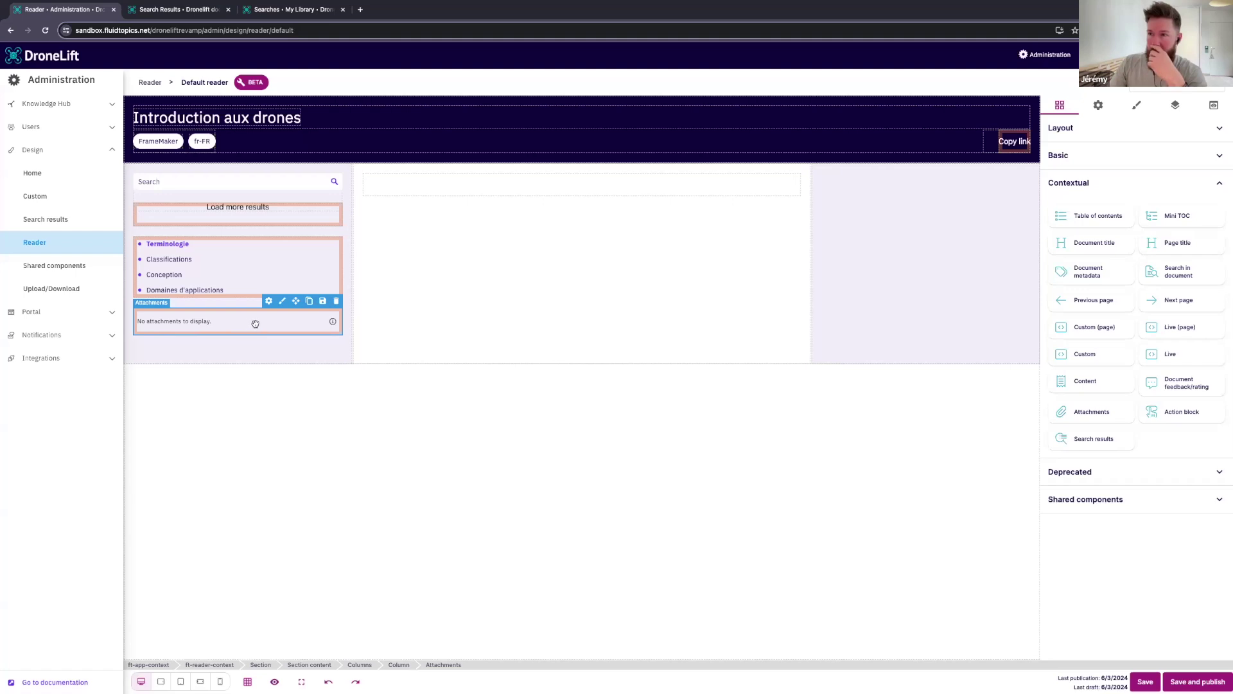
{"action": "left_click", "coordinate": [1213, 104]}
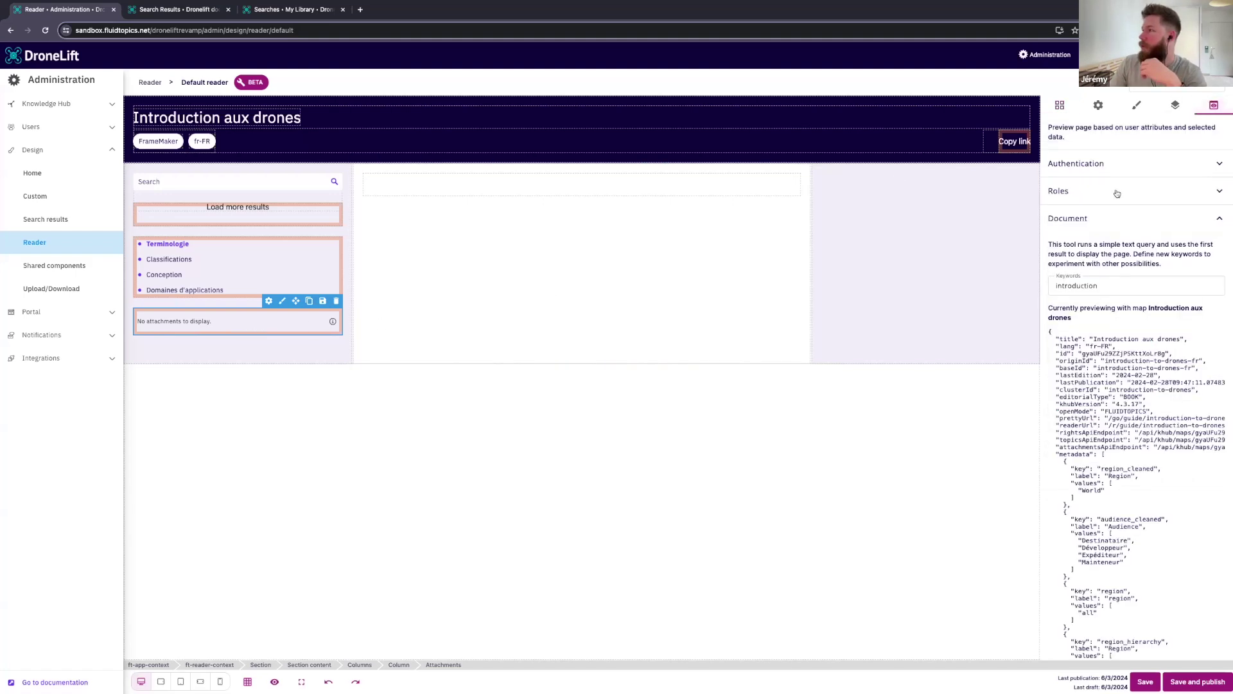
{"action": "double_click", "coordinate": [1116, 286]}
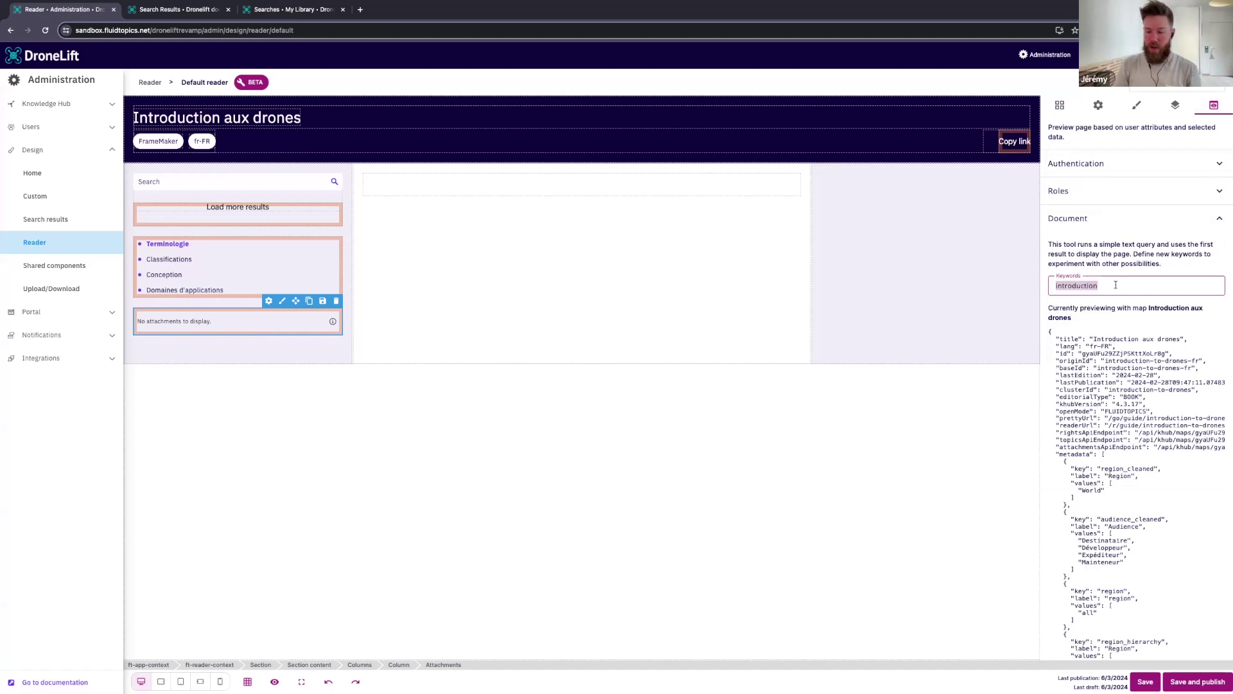
{"action": "type", "text": "api"}
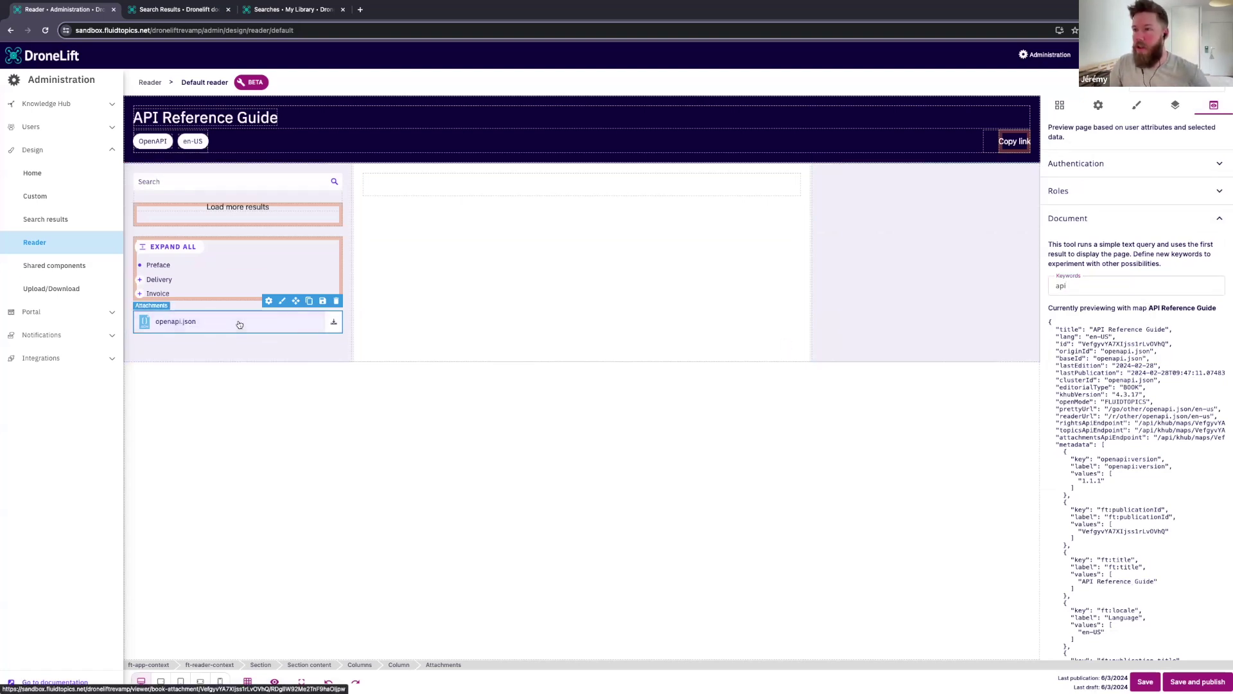
{"action": "left_click", "coordinate": [1098, 105]}
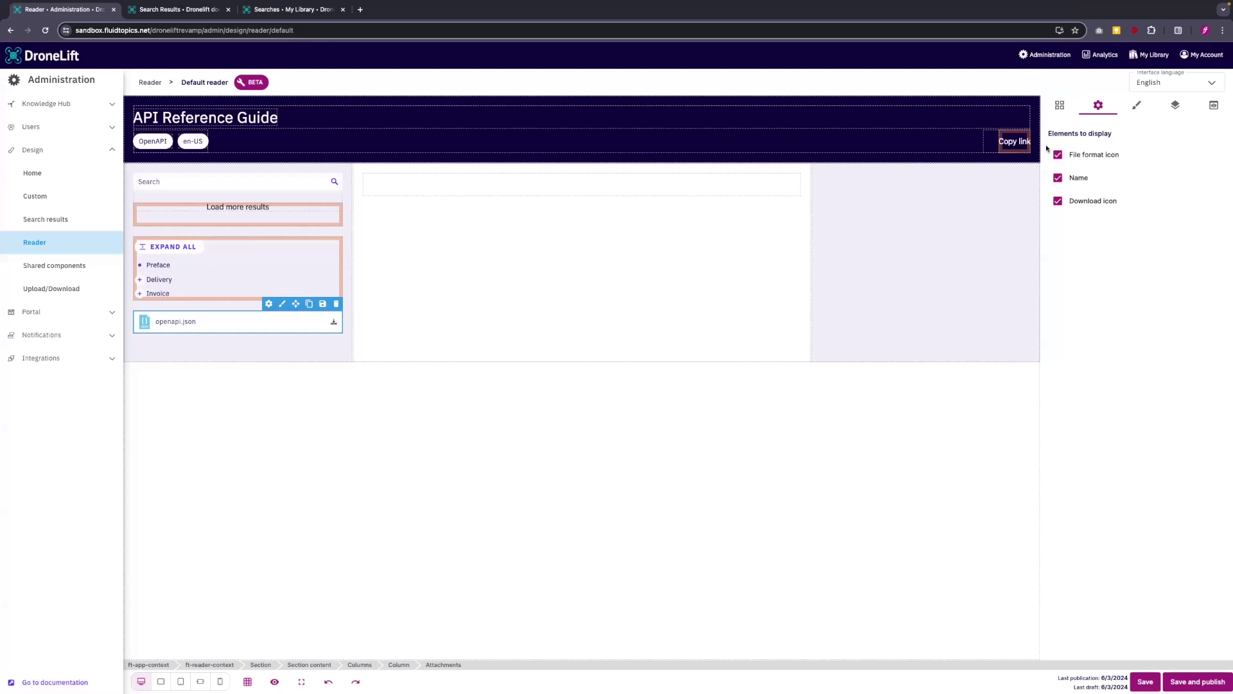
Set the preview document keyword to introduction
{"action": "left_click", "coordinate": [1213, 106]}
{"action": "left_click", "coordinate": [1098, 285]}
{"action": "key", "text": "super+a"}
{"action": "type", "text": "introduction"}
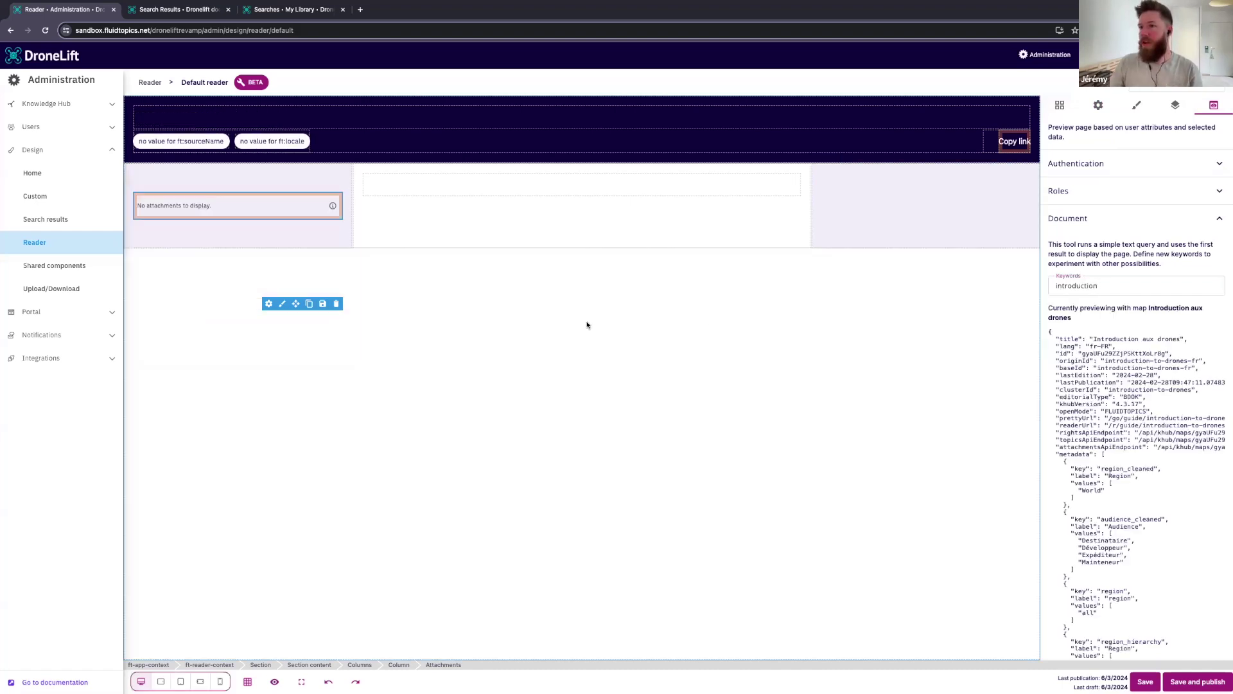
Add a Content component at the head of the middle column, and Previous page and Next page components in the block beneath it
{"action": "left_click", "coordinate": [1061, 104]}
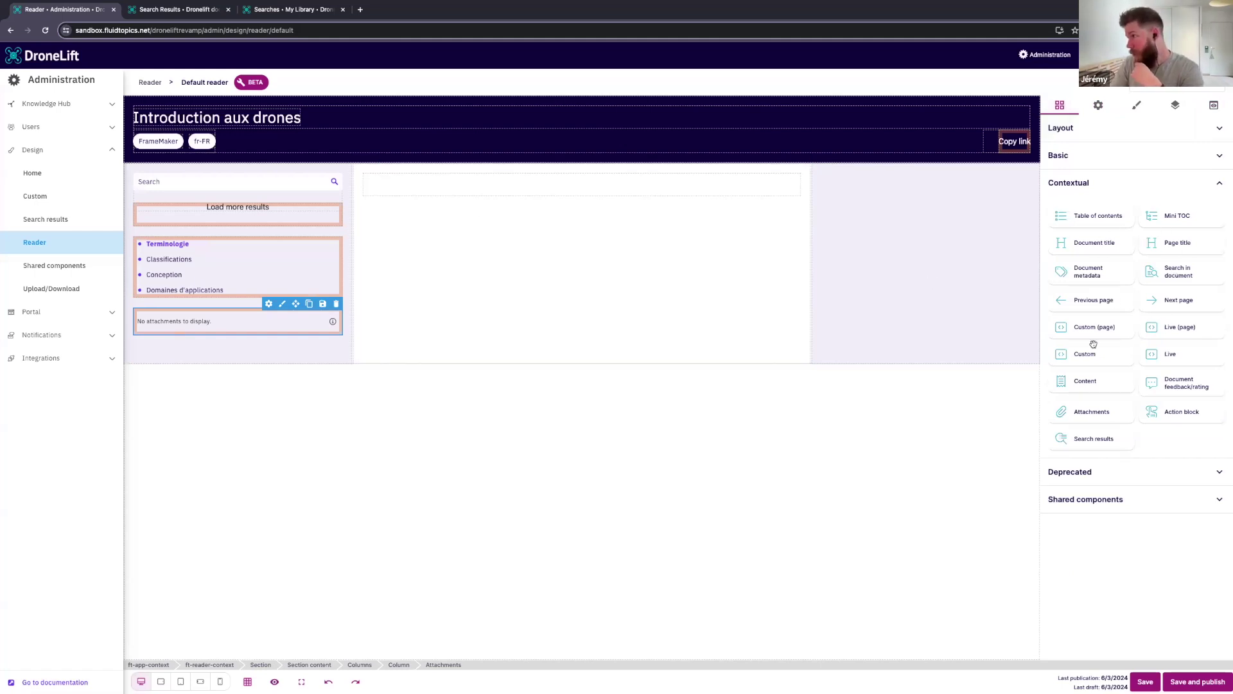
{"action": "left_click_drag", "start_coordinate": [1075, 390], "coordinate": [463, 172]}
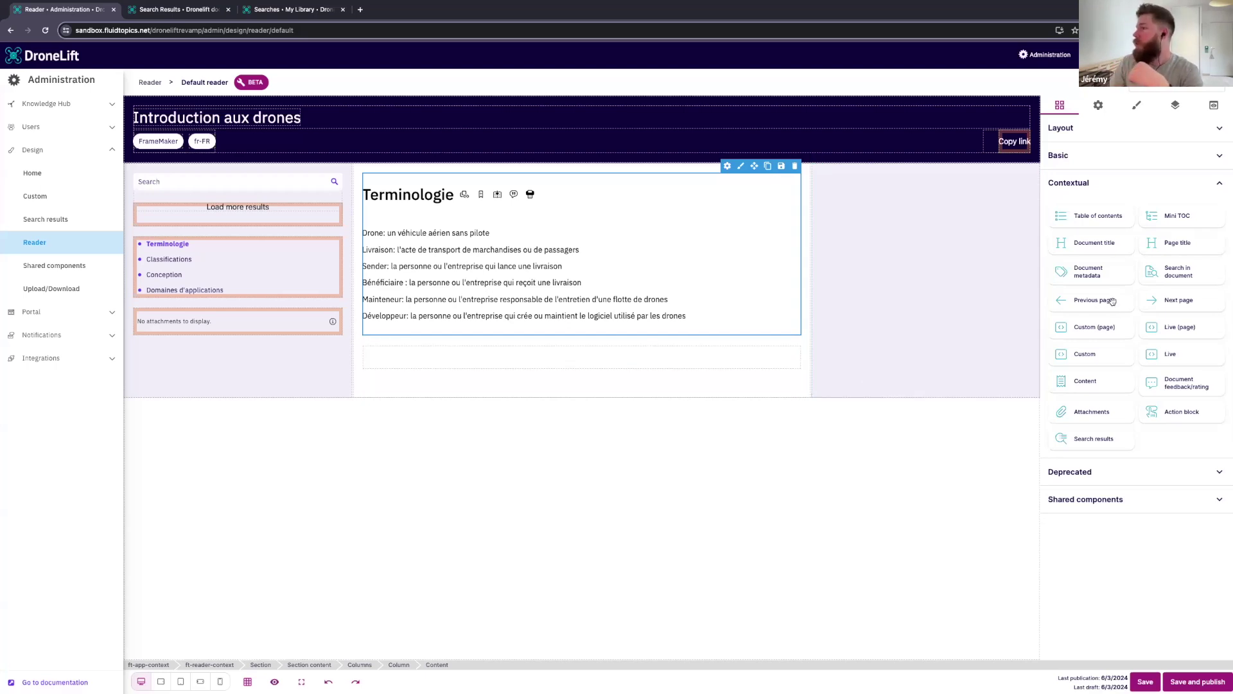
{"action": "left_click_drag", "start_coordinate": [1115, 301], "coordinate": [562, 362]}
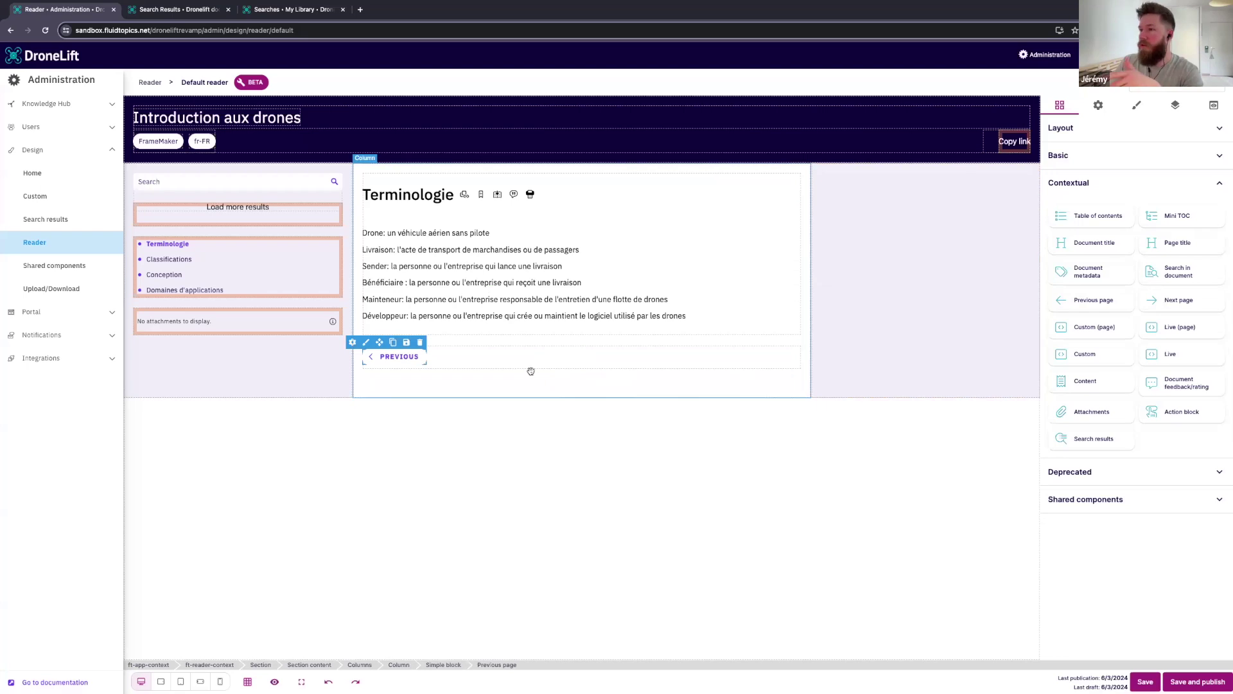
{"action": "left_click_drag", "start_coordinate": [1175, 301], "coordinate": [691, 355]}
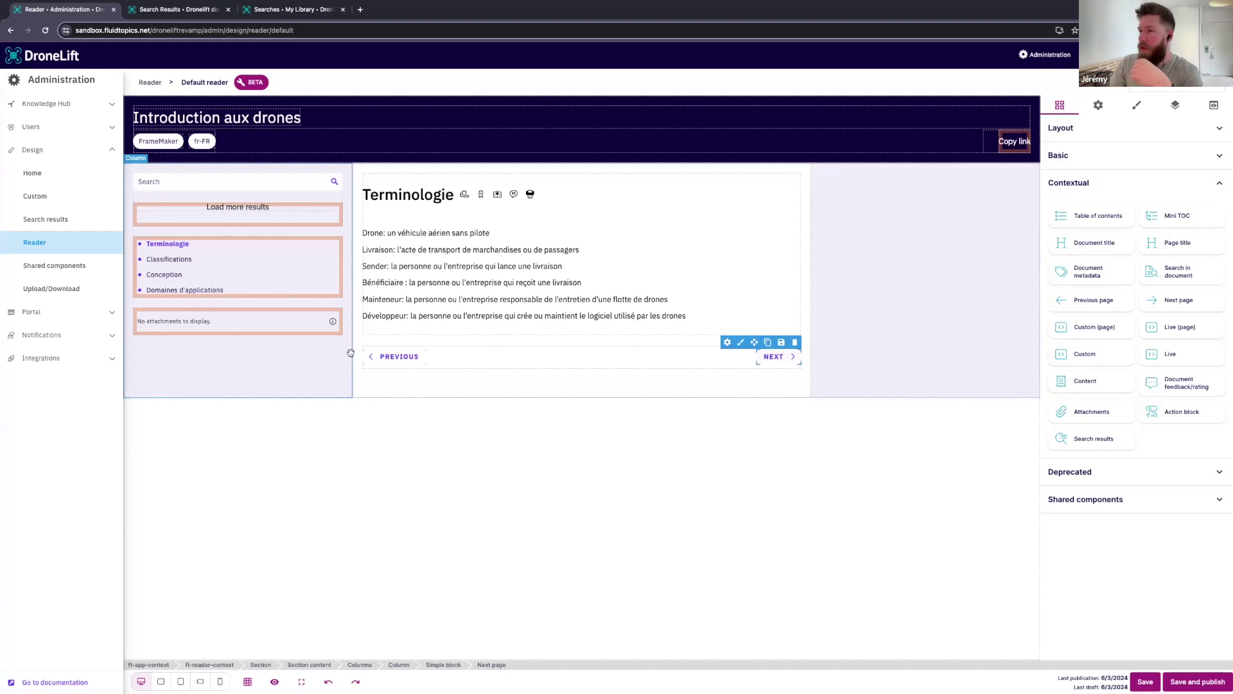
Try the Trailing icon option on the Previous page component and switch it off again
{"action": "left_click", "coordinate": [395, 357]}
{"action": "left_click", "coordinate": [1099, 107]}
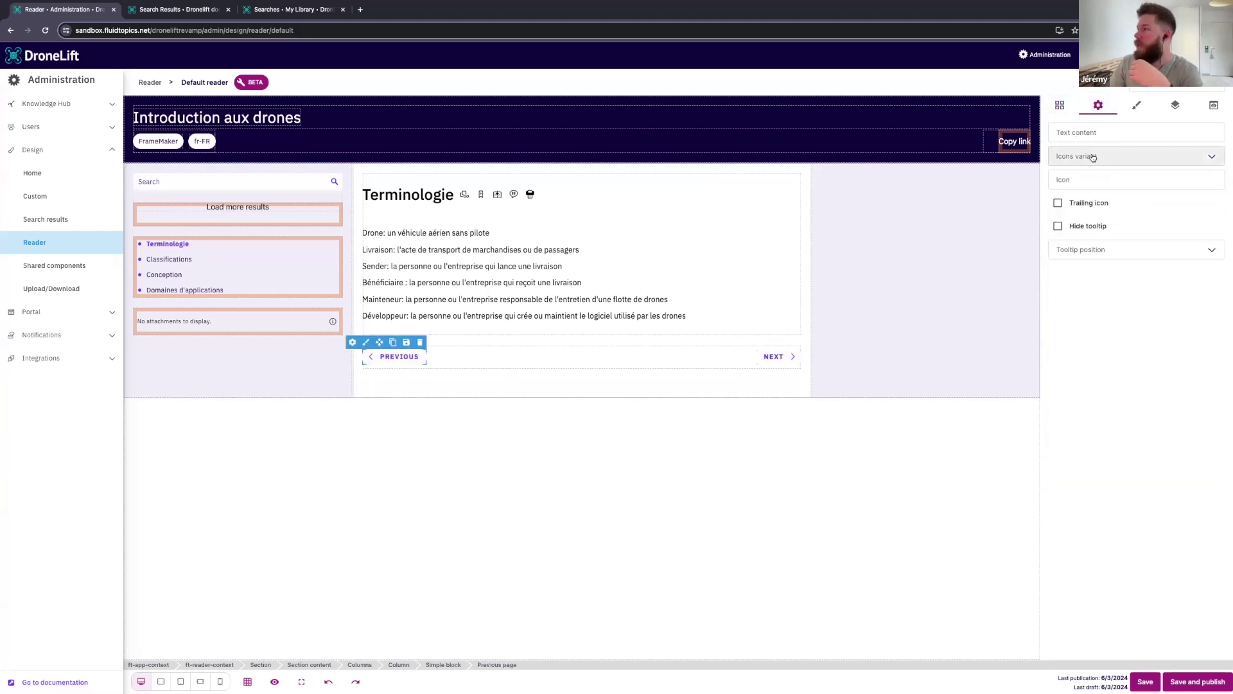
{"action": "left_click", "coordinate": [1079, 204]}
{"action": "left_click", "coordinate": [1079, 204]}
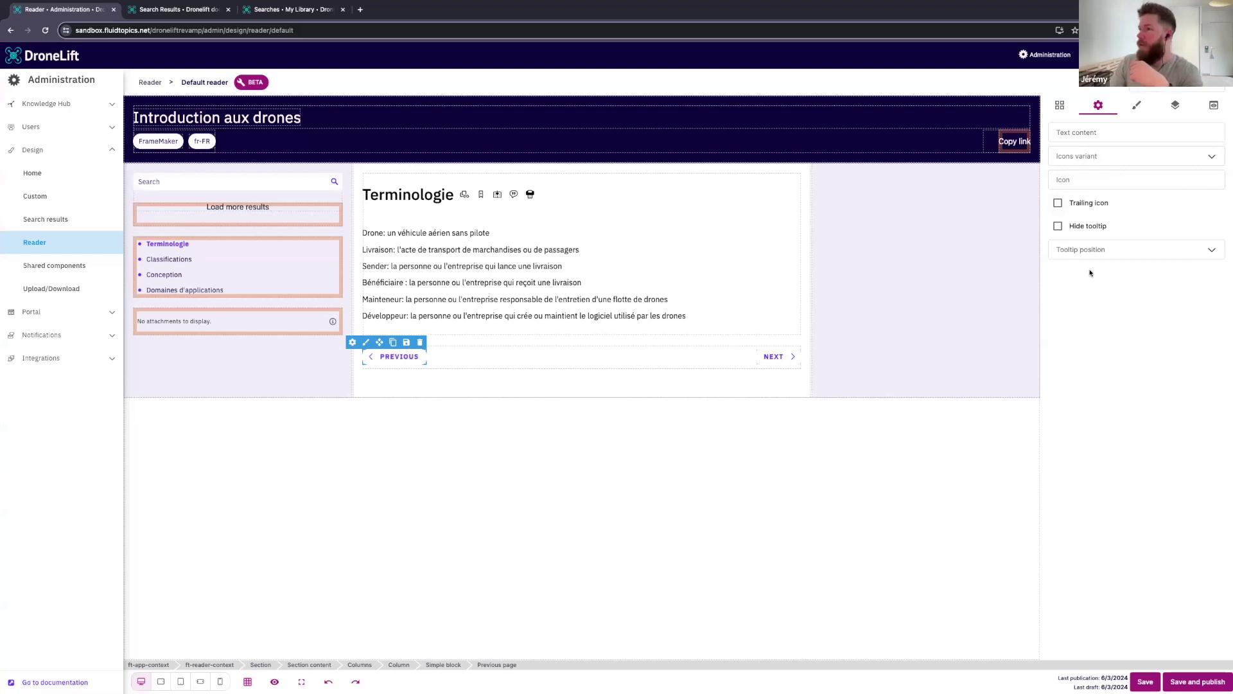
Add a Page title component and a Mini TOC below it to the empty third column
{"action": "left_click", "coordinate": [1059, 104]}
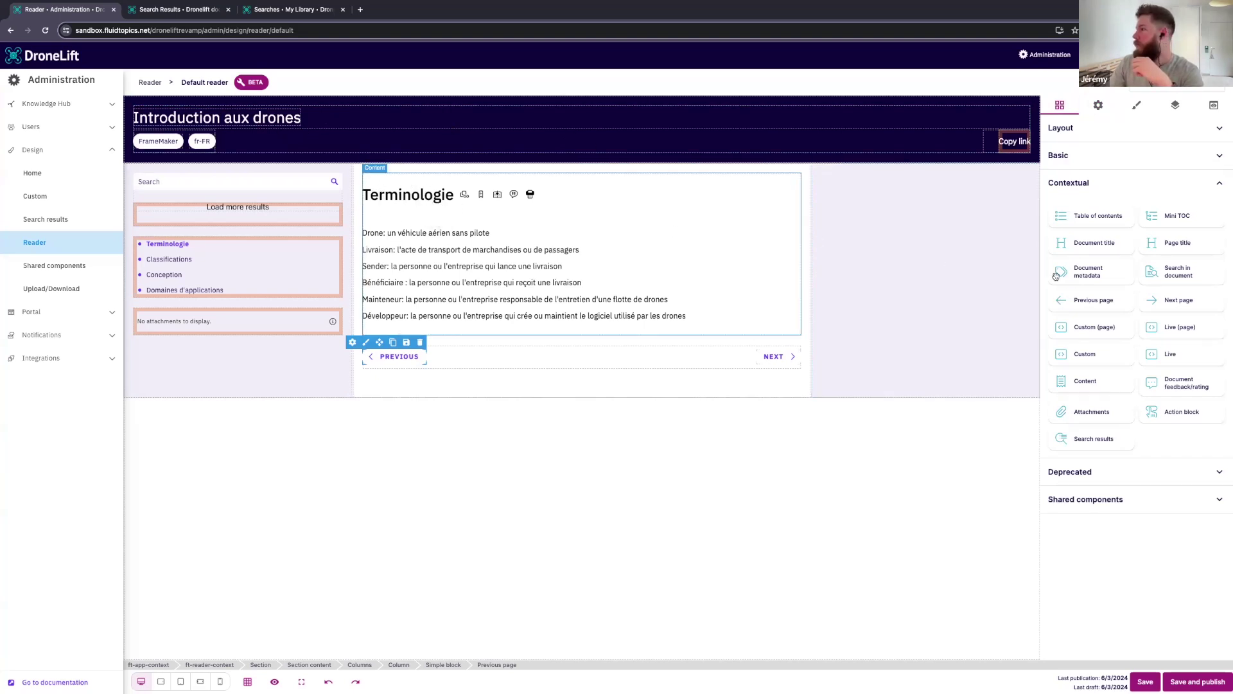
{"action": "left_click_drag", "start_coordinate": [1179, 244], "coordinate": [963, 231]}
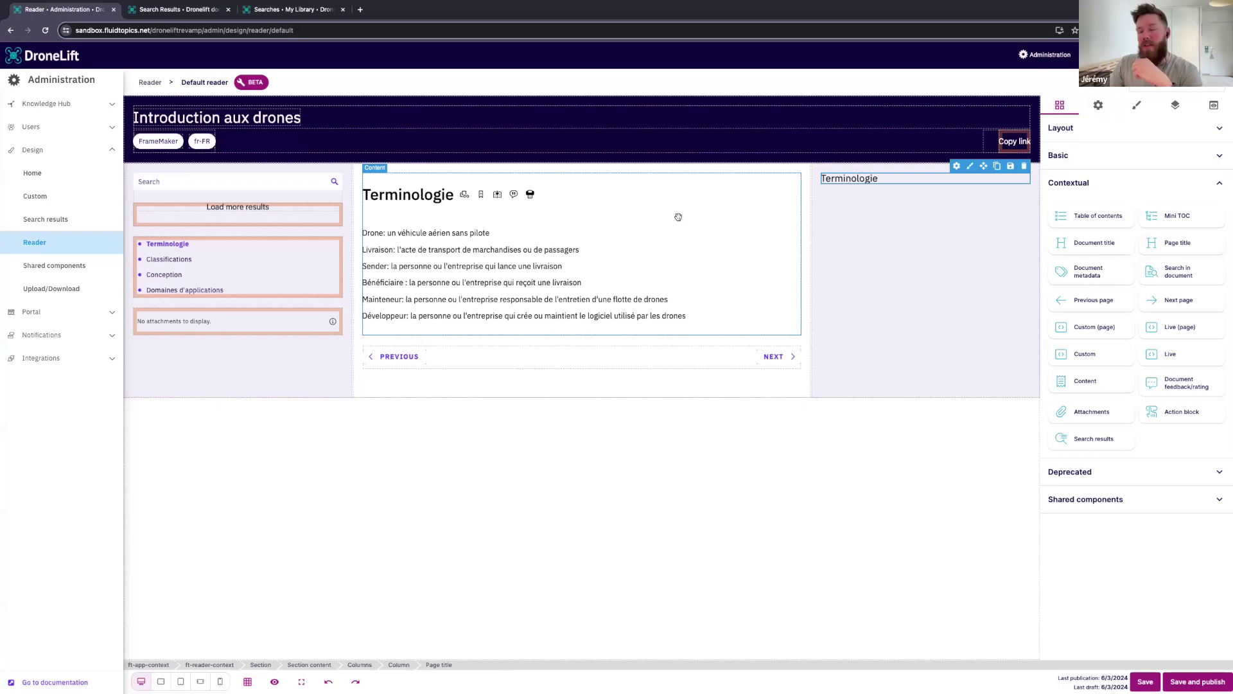
{"action": "left_click_drag", "start_coordinate": [1181, 216], "coordinate": [837, 218]}
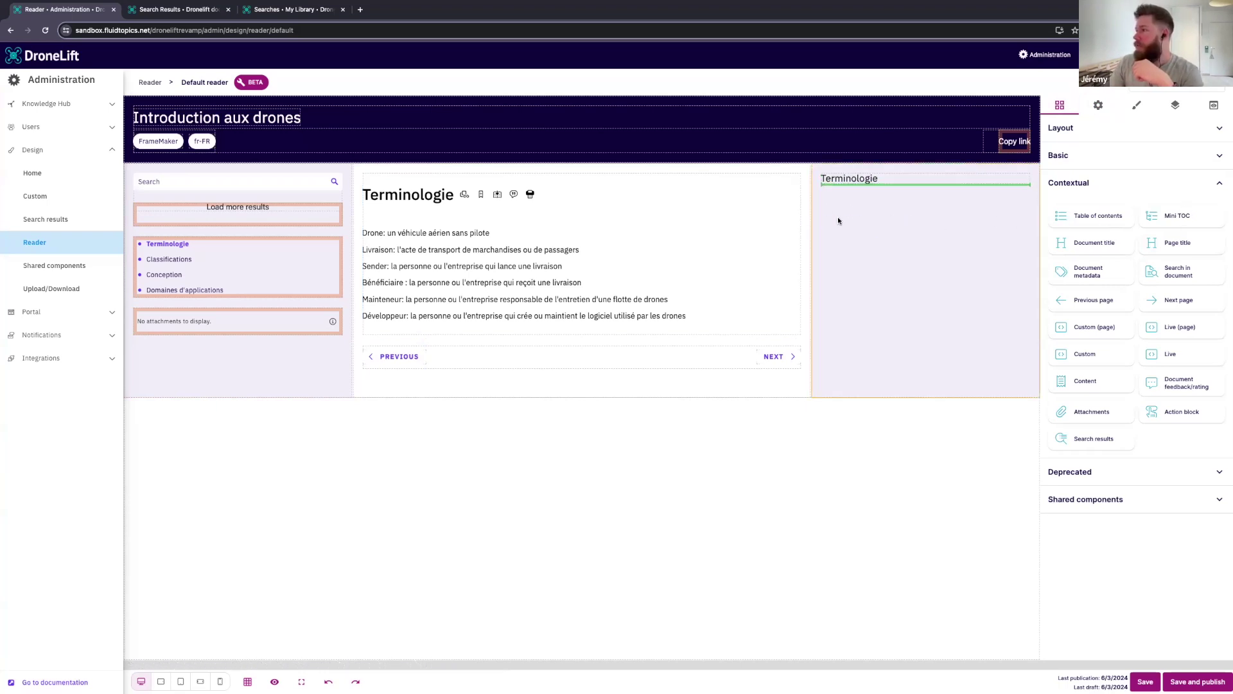
Enable Hide ToC if empty and Always expanded for the Mini TOC
{"action": "left_click", "coordinate": [1099, 104]}
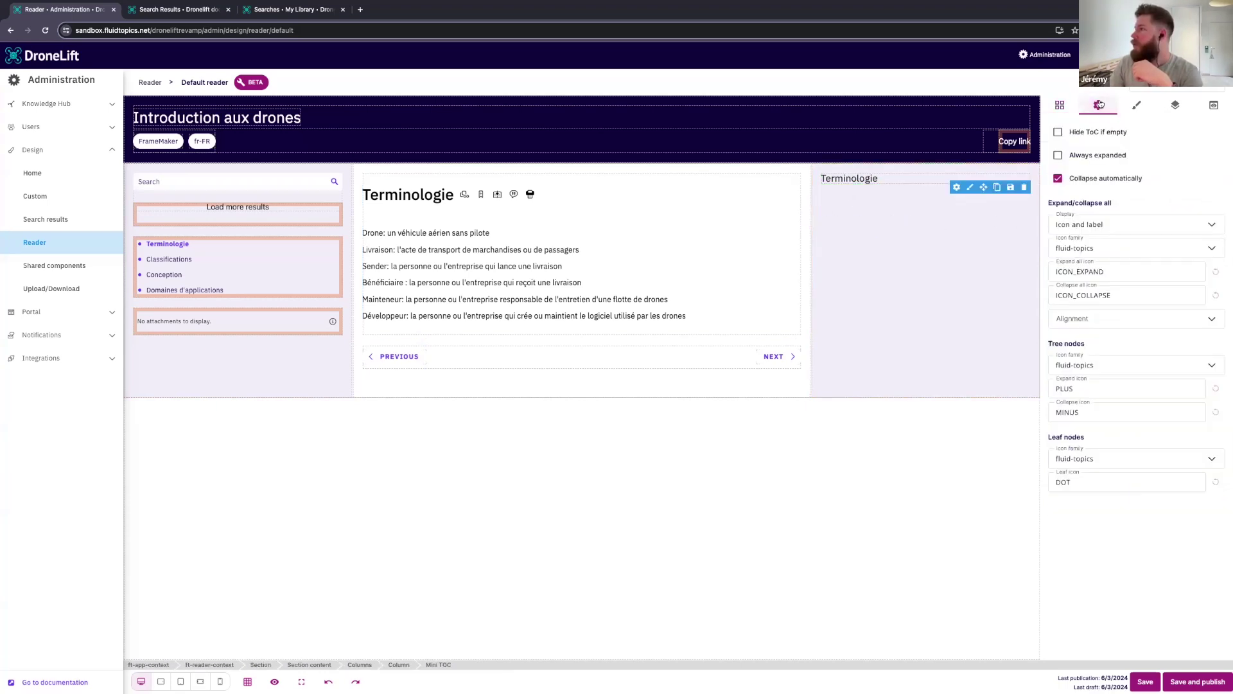
{"action": "left_click", "coordinate": [1088, 134]}
{"action": "left_click", "coordinate": [1086, 157]}
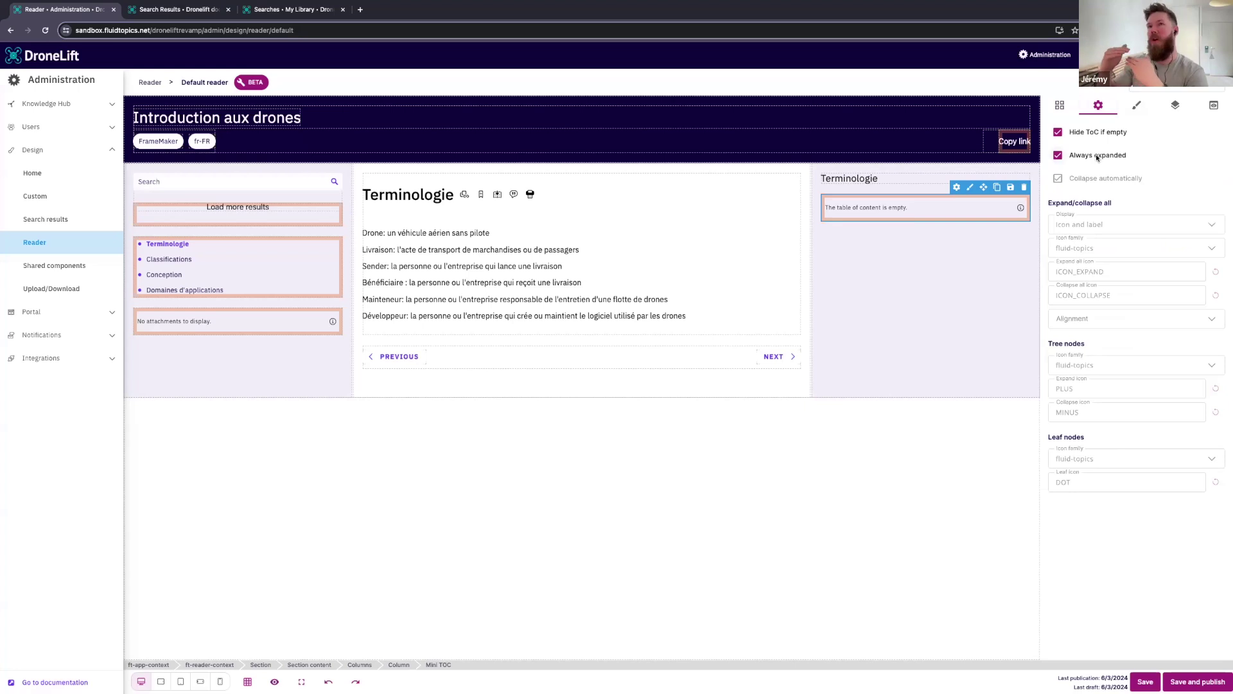
Add a Document feedback/rating component below the Mini TOC, and save and publish the Default reader page
{"action": "left_click", "coordinate": [1059, 105]}
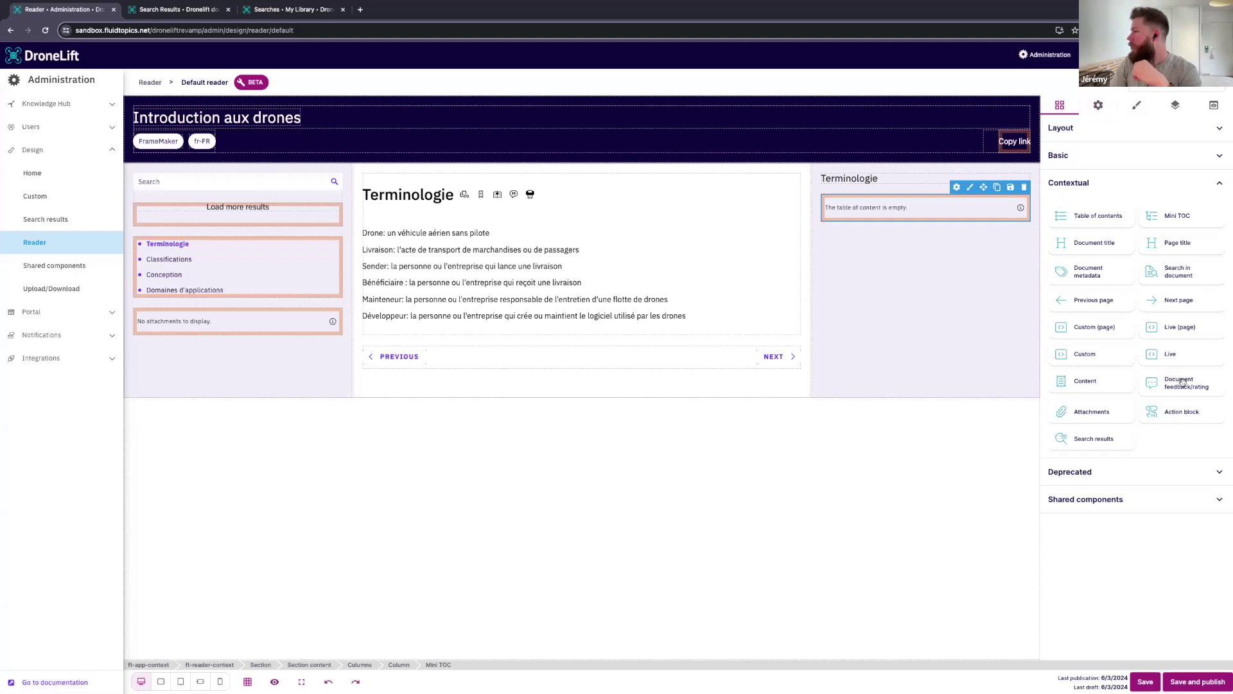
{"action": "left_click_drag", "start_coordinate": [1185, 384], "coordinate": [964, 312]}
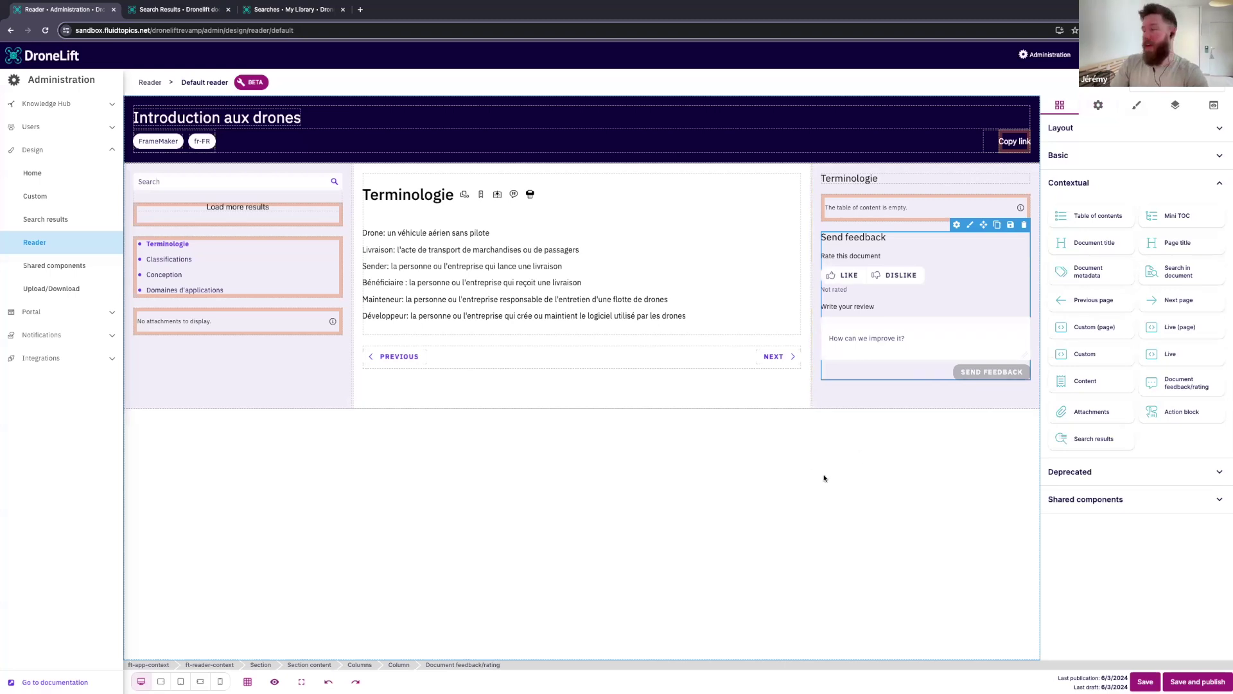
{"action": "left_click", "coordinate": [1197, 682]}
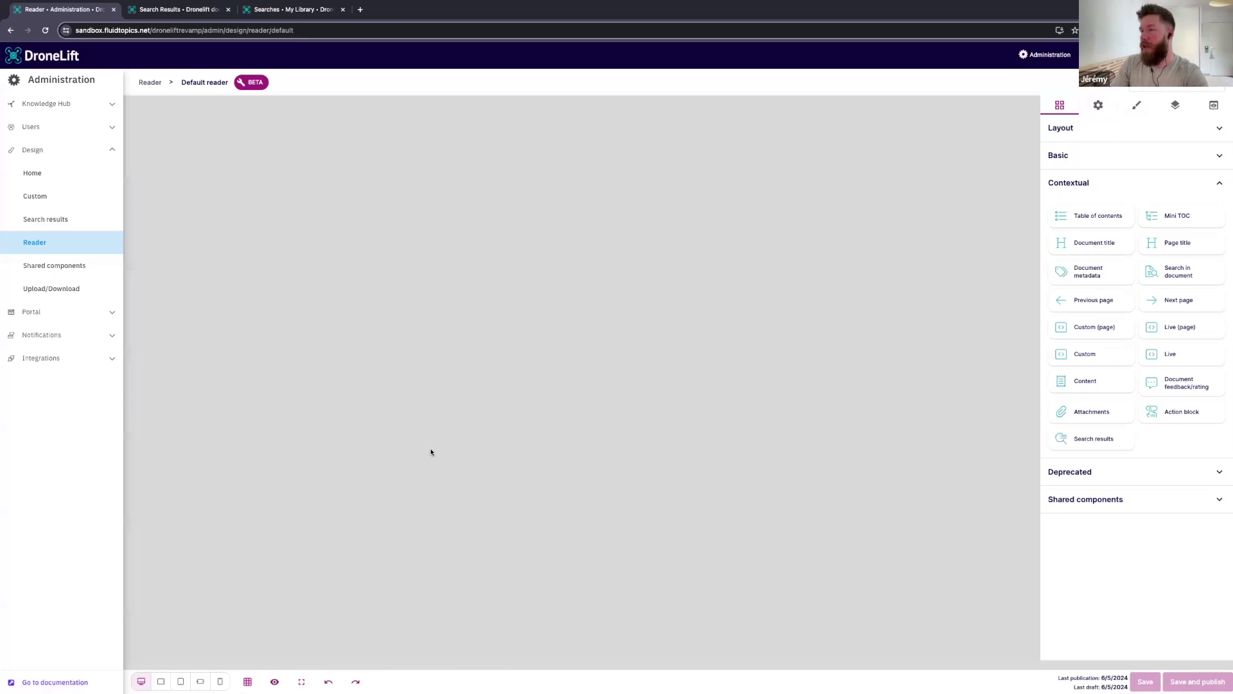
Search the portal for introduction and open the Introduction result to check the published reader page
{"action": "left_click", "coordinate": [183, 9]}
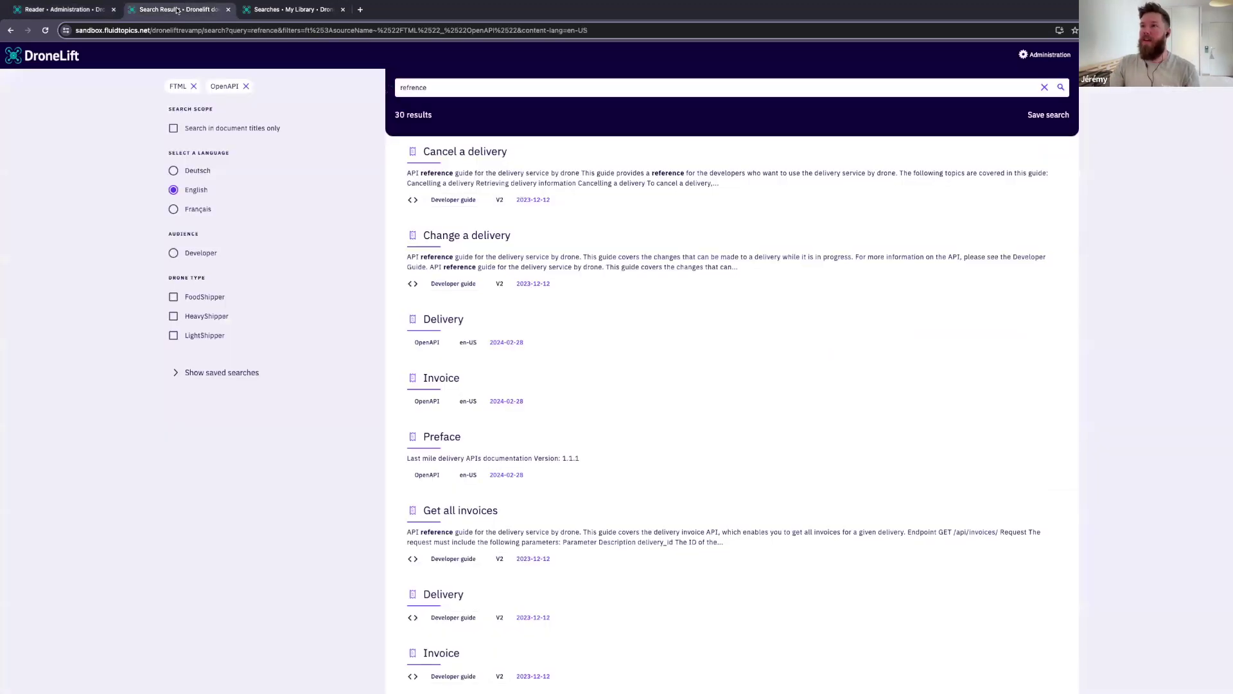
{"action": "left_click", "coordinate": [449, 90]}
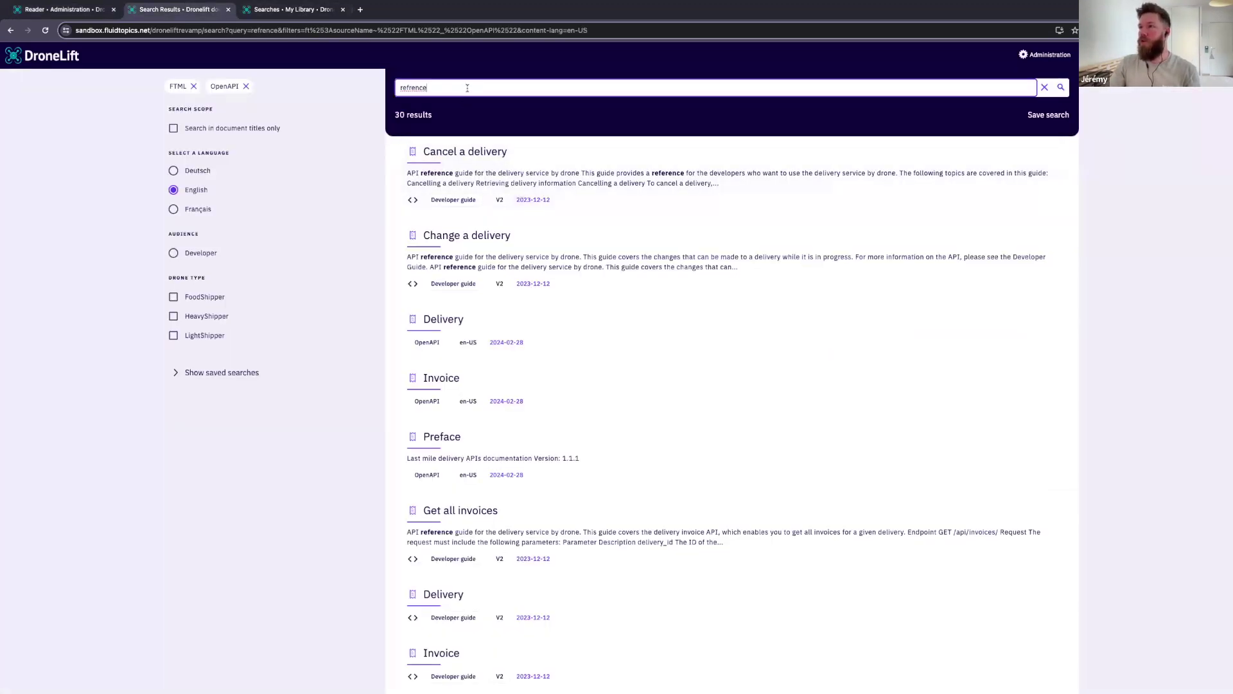
{"action": "key", "text": "ctrl+a"}
{"action": "type", "text": "introduction"}
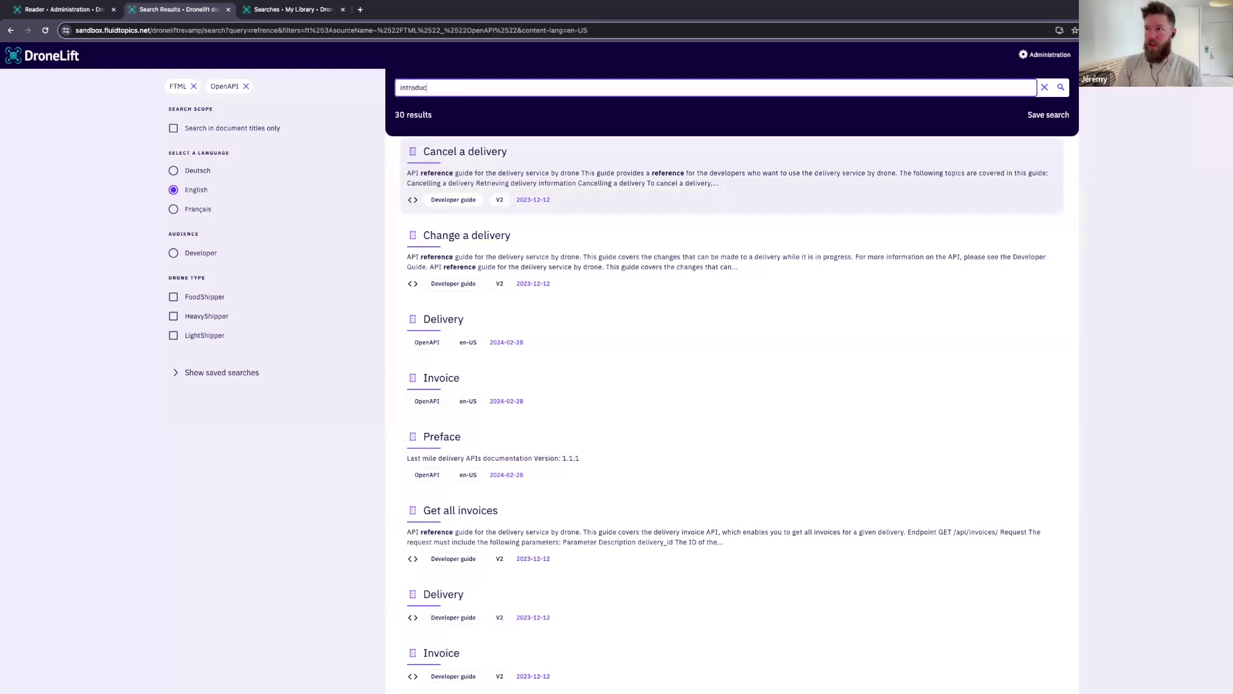
{"action": "key", "text": "Return"}
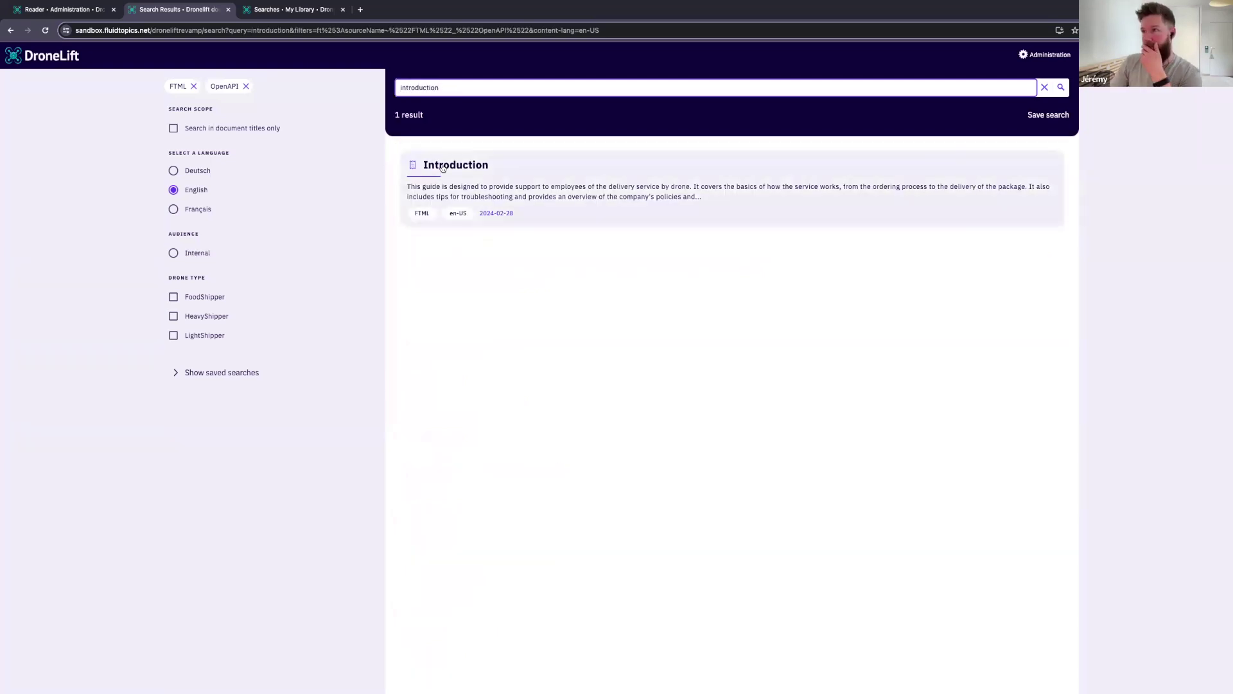
{"action": "left_click", "coordinate": [443, 167]}
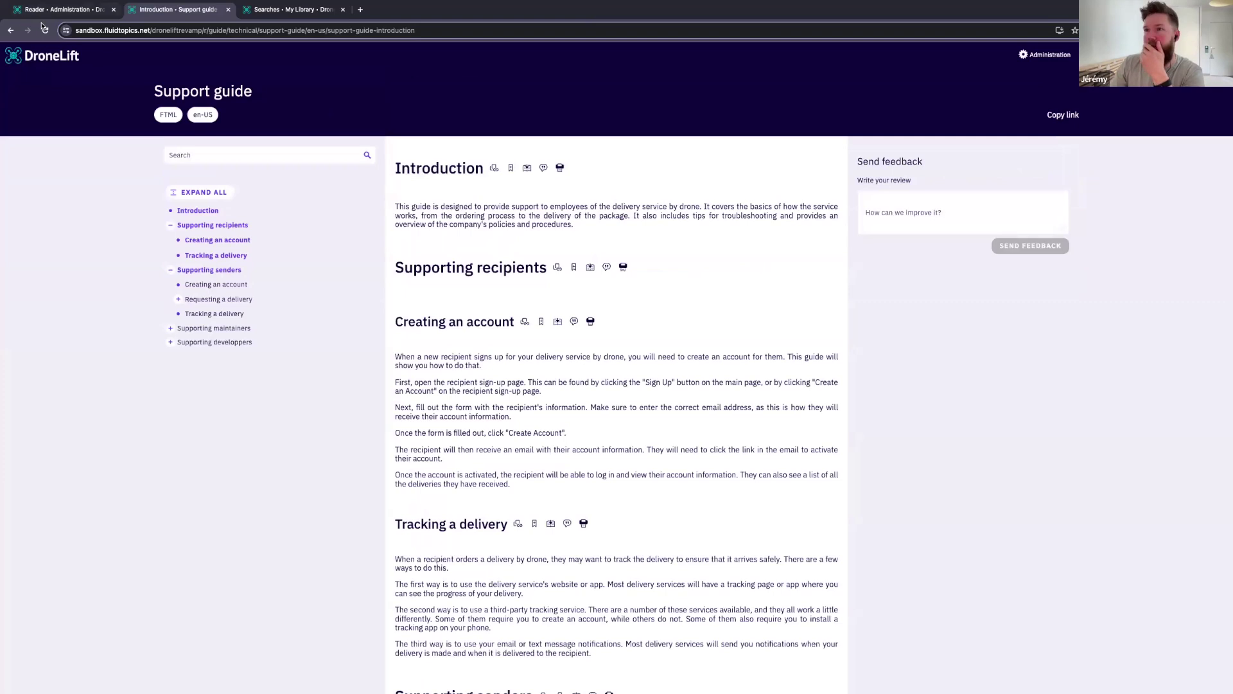
Return to the search results, remove the FTML and OpenAPI filters, and open the Introduction to drones document
{"action": "left_click", "coordinate": [10, 30]}
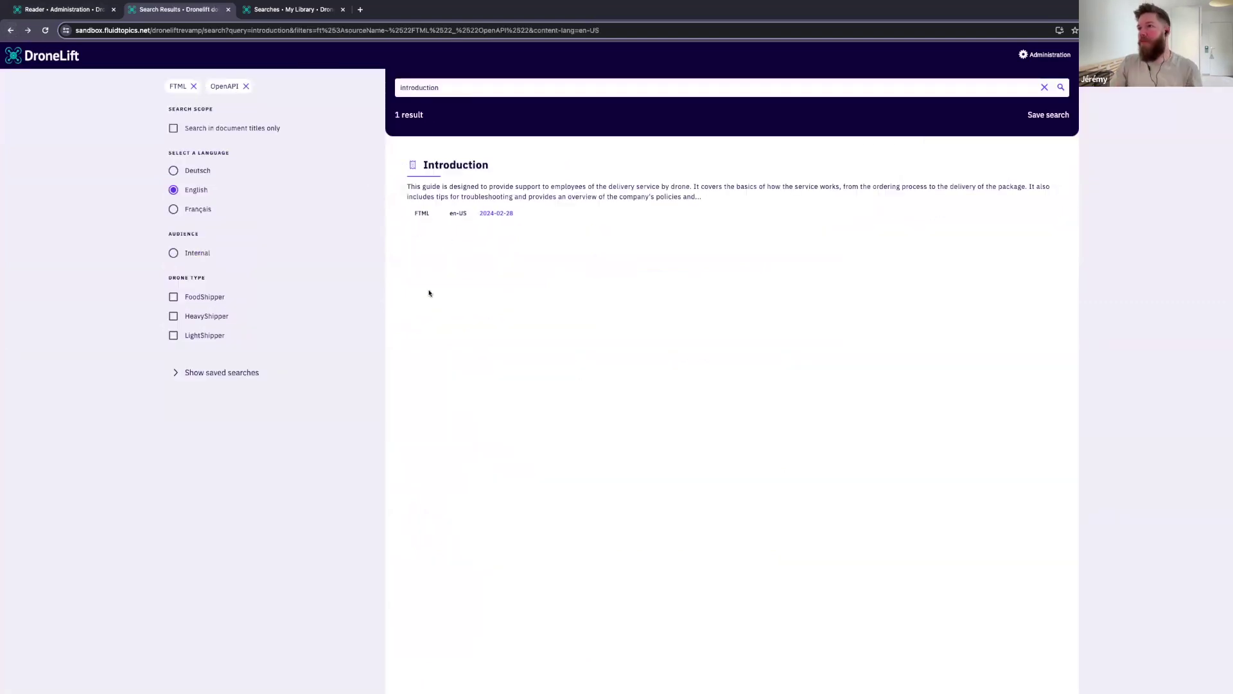
{"action": "left_click", "coordinate": [245, 86]}
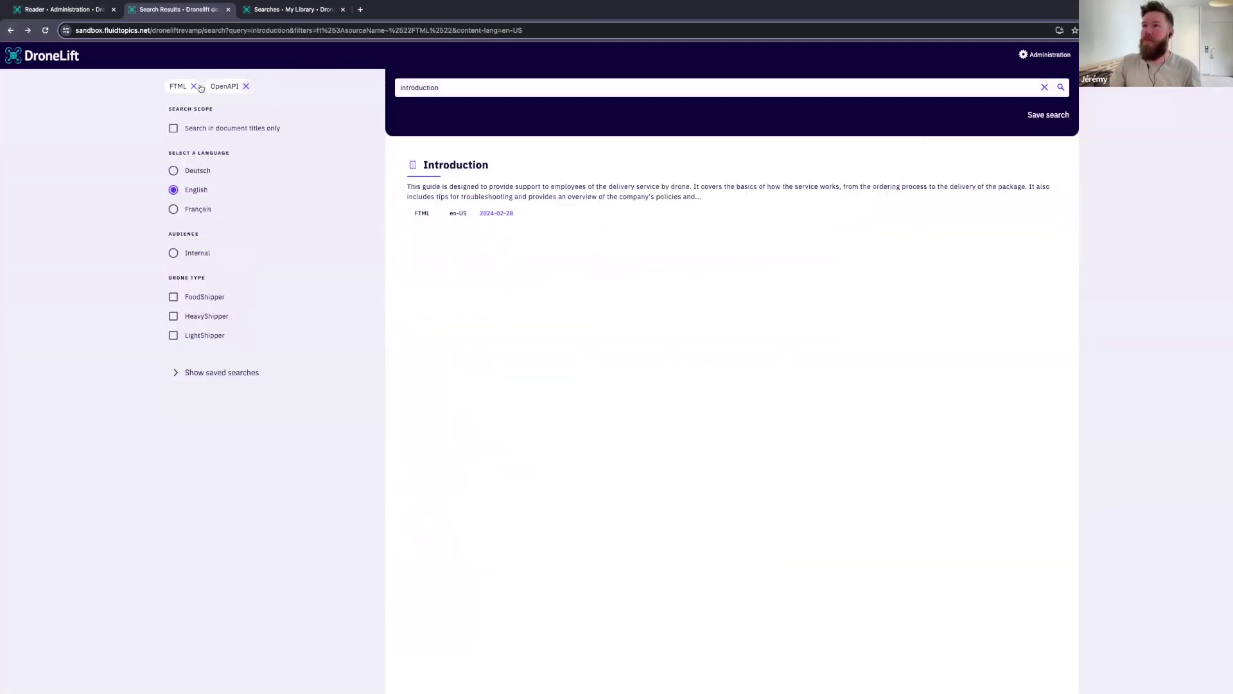
{"action": "left_click", "coordinate": [193, 86]}
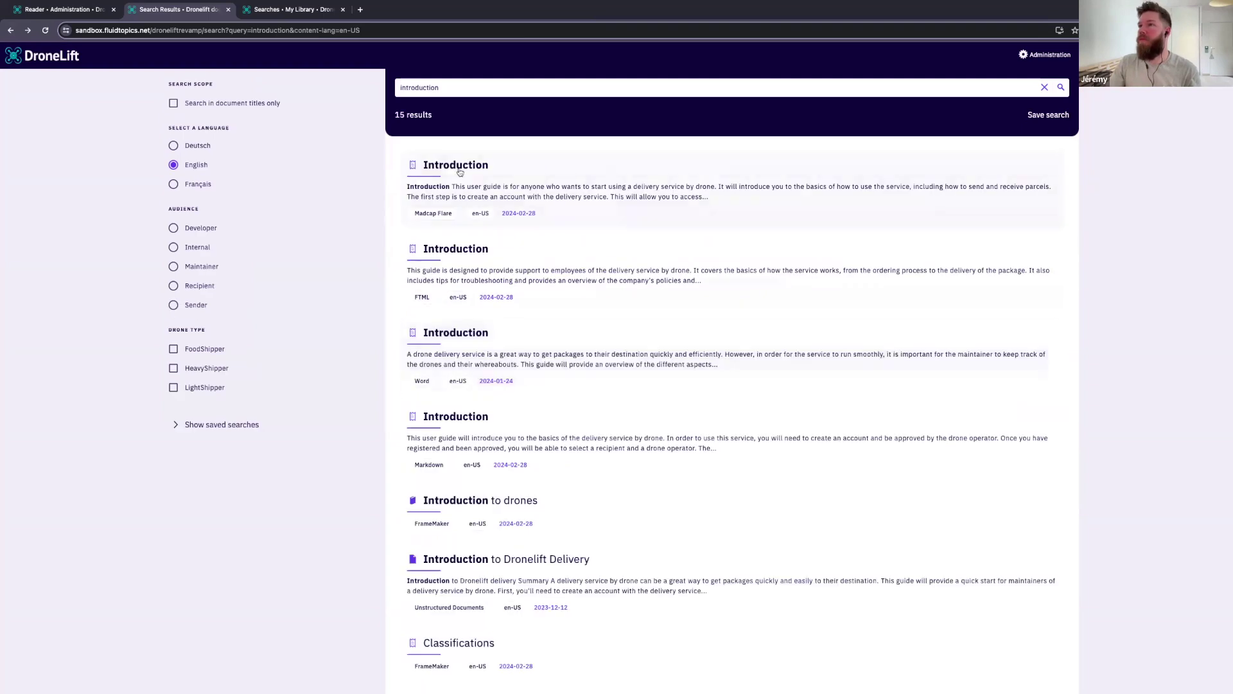
{"action": "left_click", "coordinate": [475, 90]}
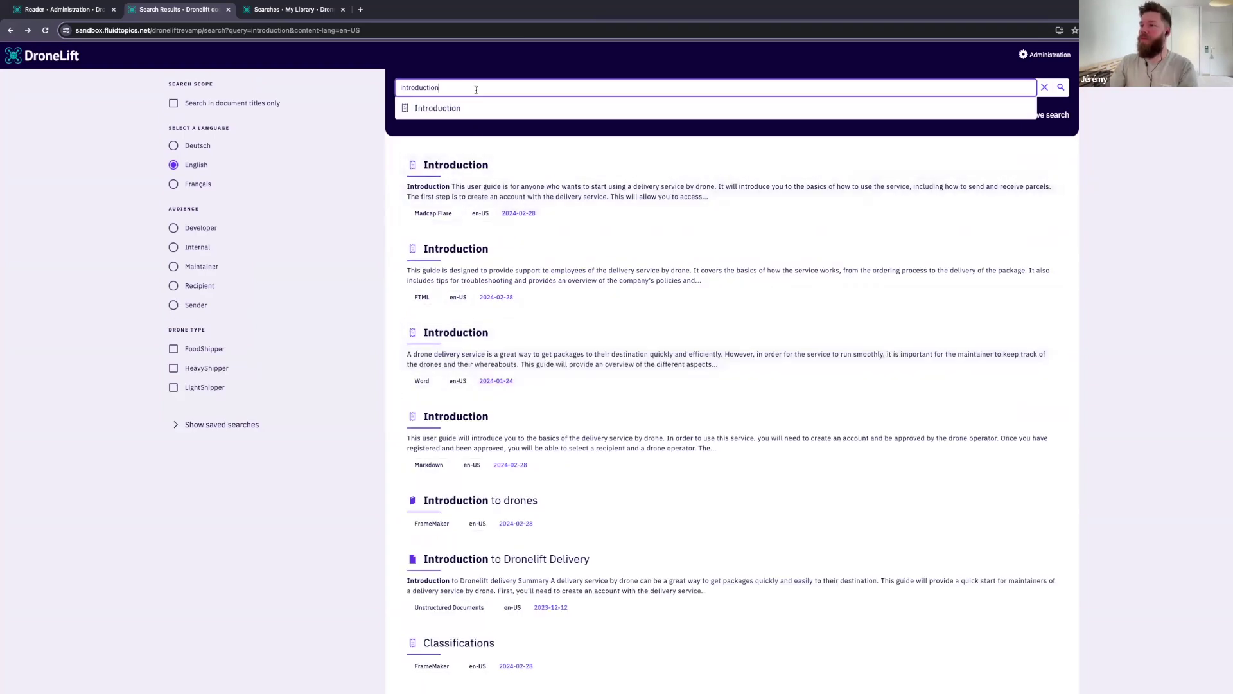
{"action": "left_click", "coordinate": [512, 497]}
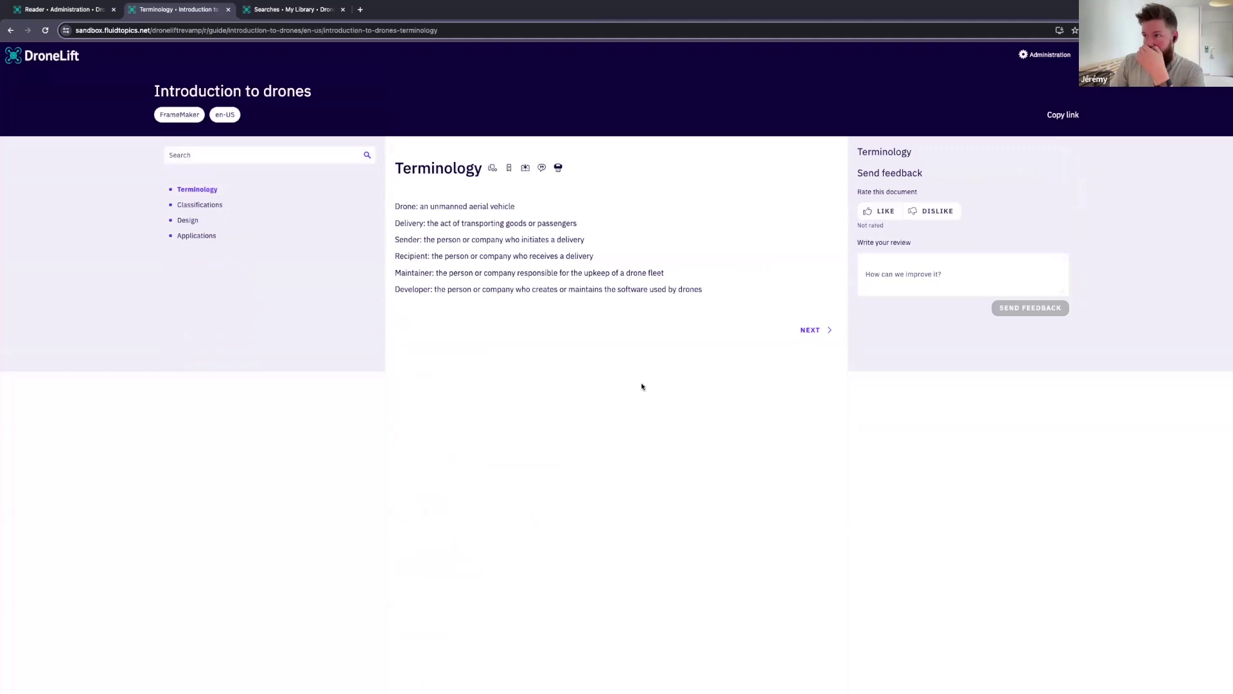
Go to the document's Classifications page and examine its sections, mini table of contents and feedback area
{"action": "left_click", "coordinate": [809, 331]}
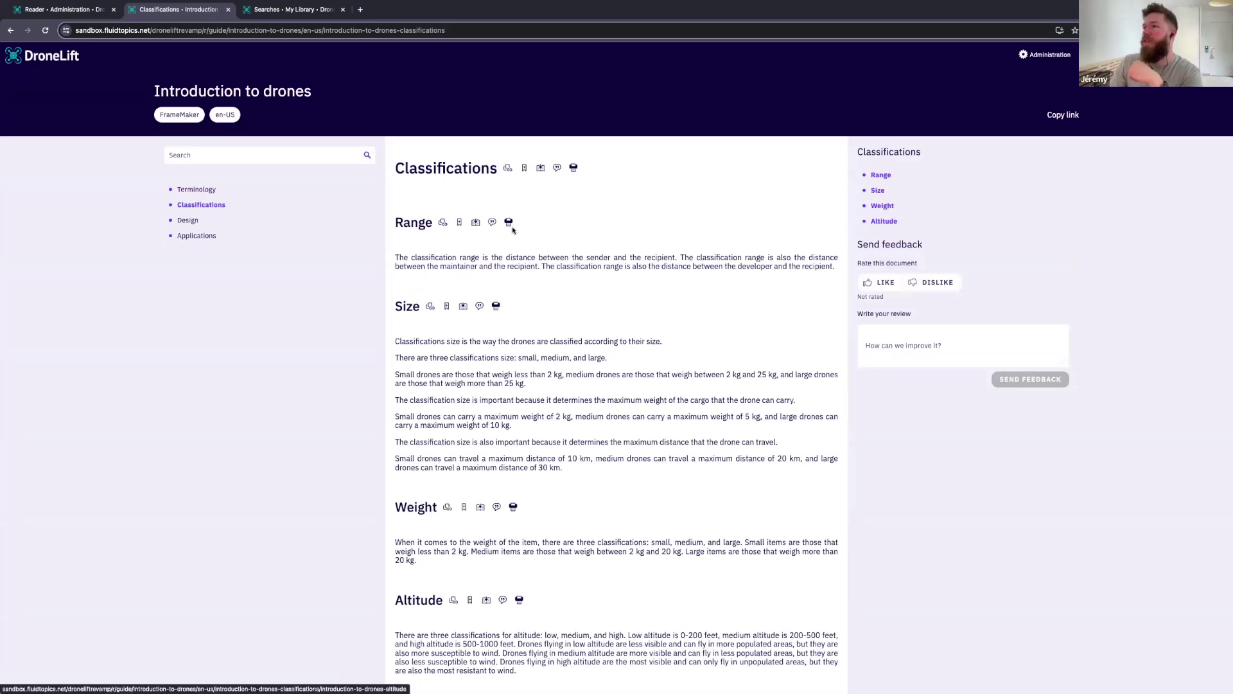
{"action": "scroll", "coordinate": [516, 231], "scroll_direction": "down", "scroll_amount": 1}
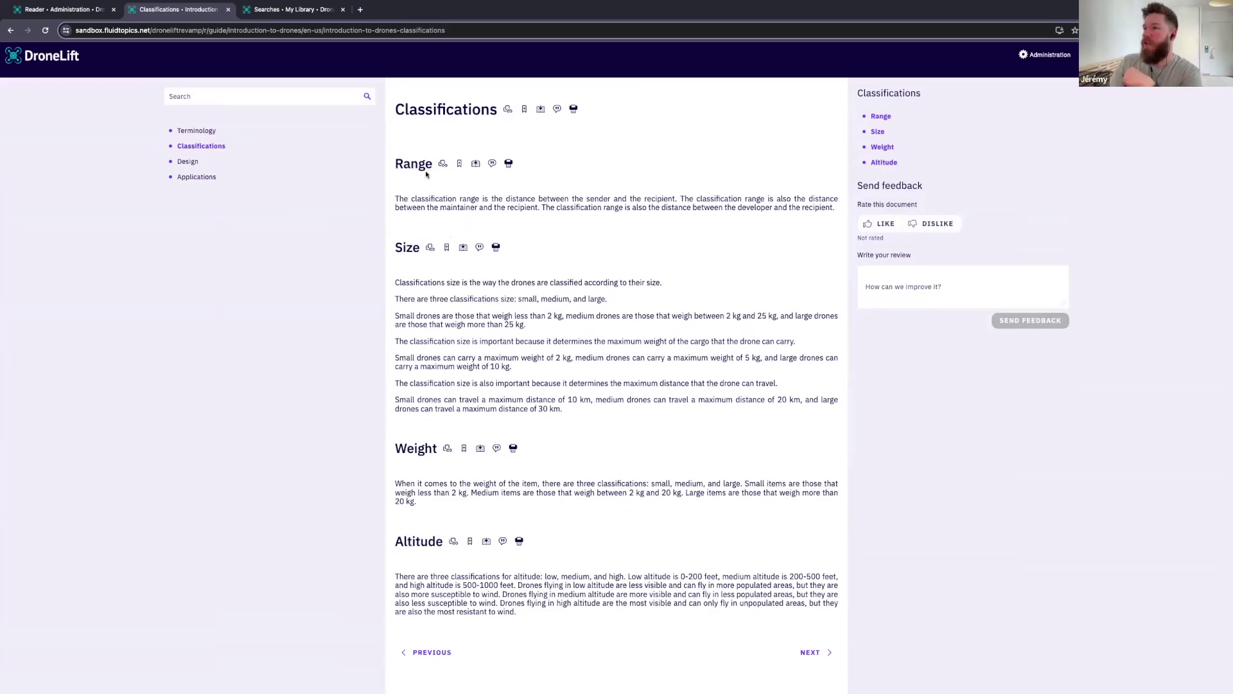
{"action": "scroll", "coordinate": [560, 373], "scroll_direction": "up", "scroll_amount": 1}
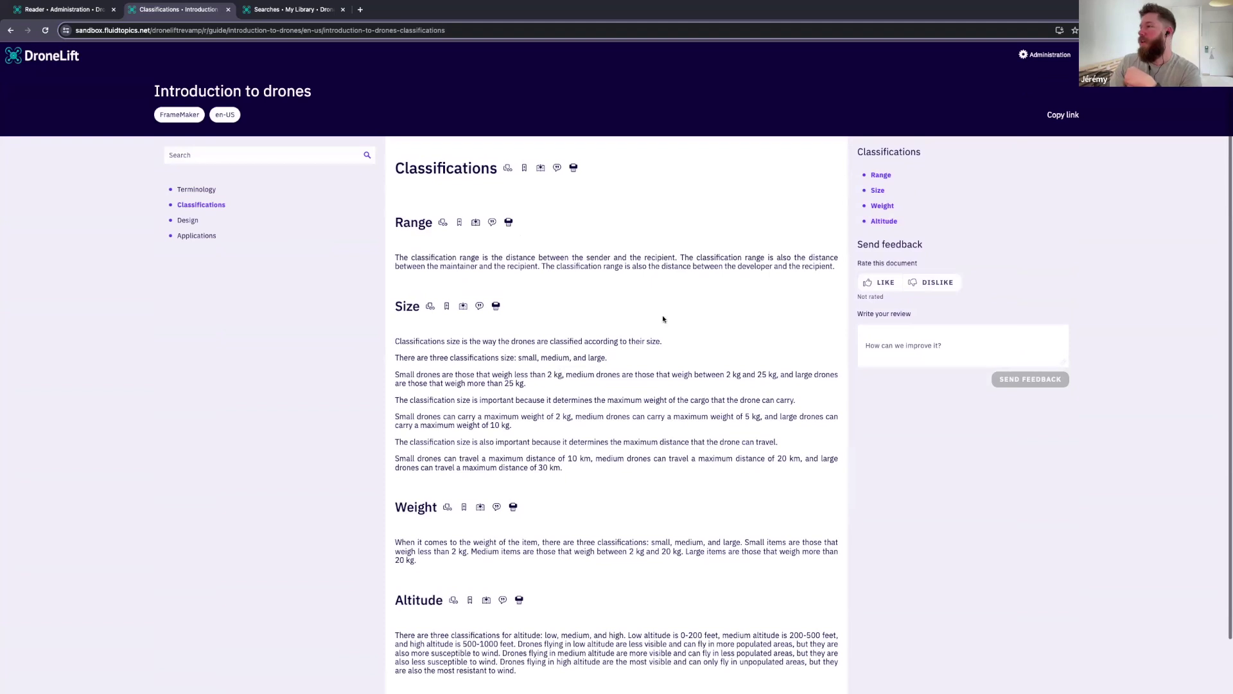
{"action": "right_click", "coordinate": [1111, 345]}
{"action": "left_click", "coordinate": [1074, 301]}
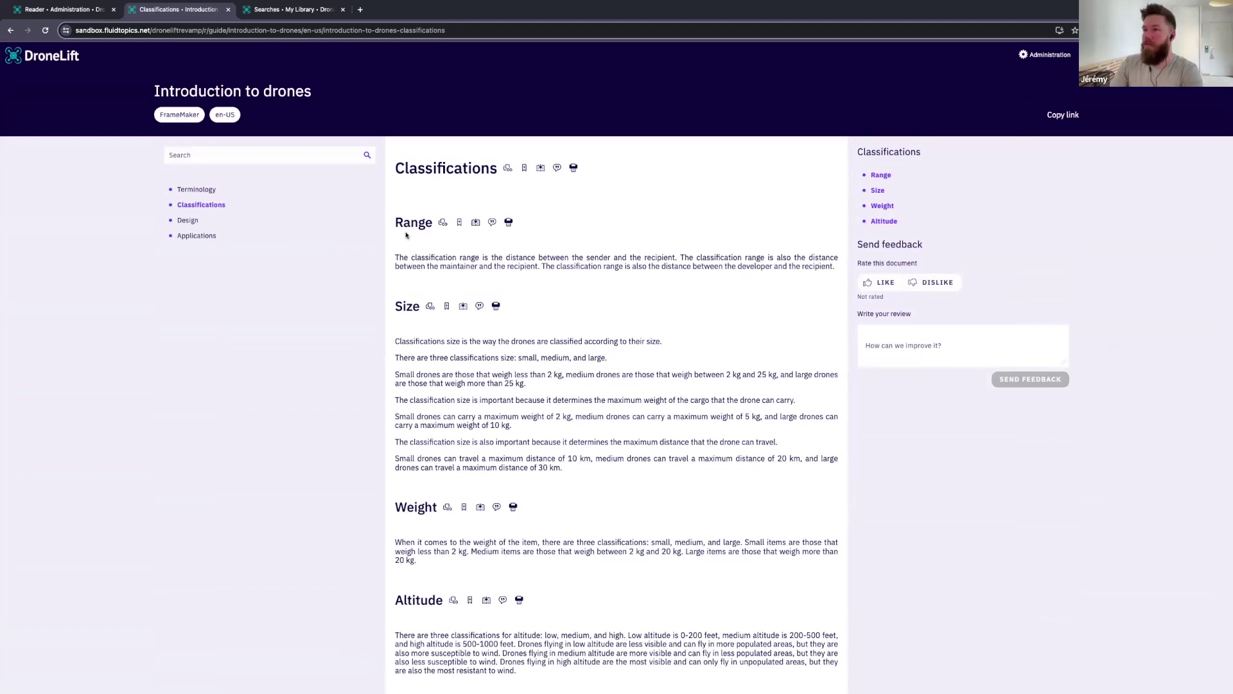
Search within the document for weight and examine the results and the matches in the content
{"action": "left_click", "coordinate": [251, 151]}
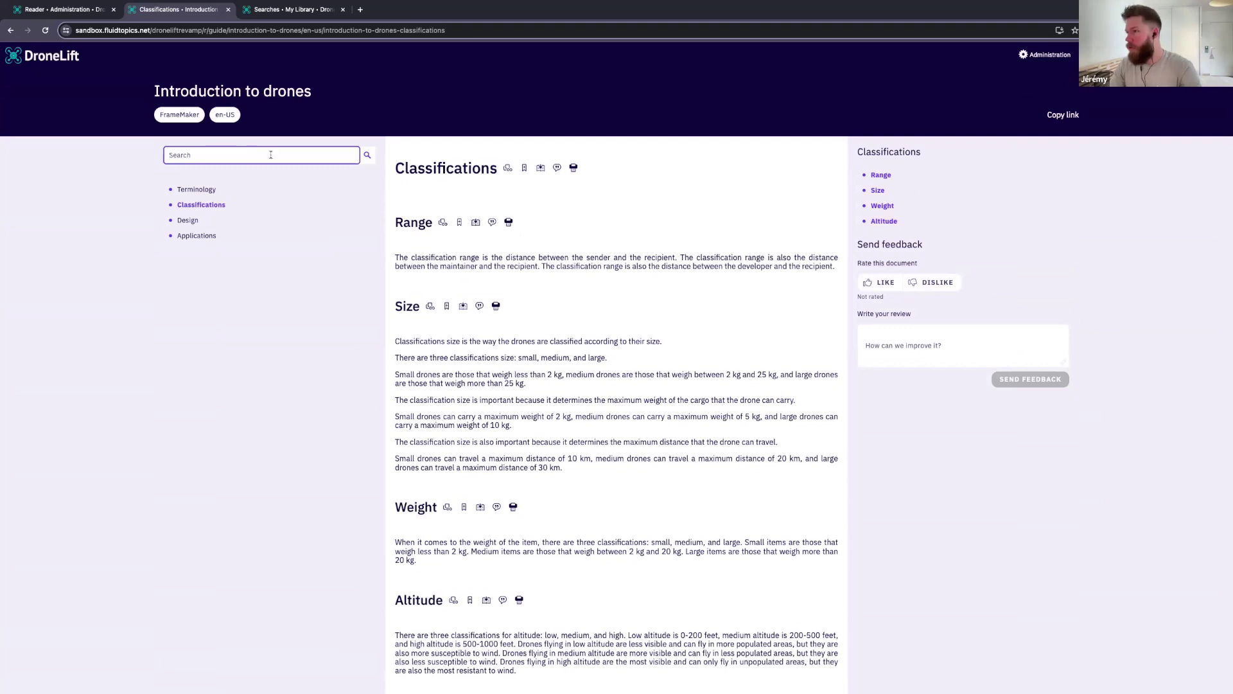
{"action": "type", "text": "weight"}
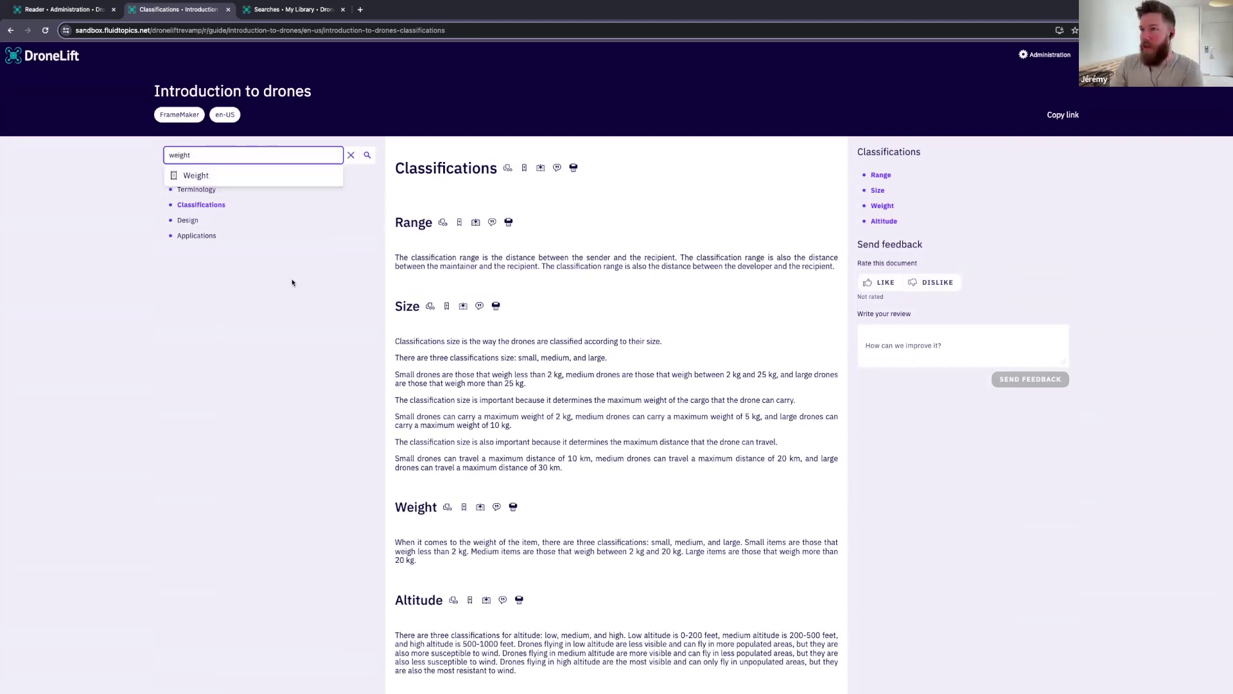
{"action": "key", "text": "Return"}
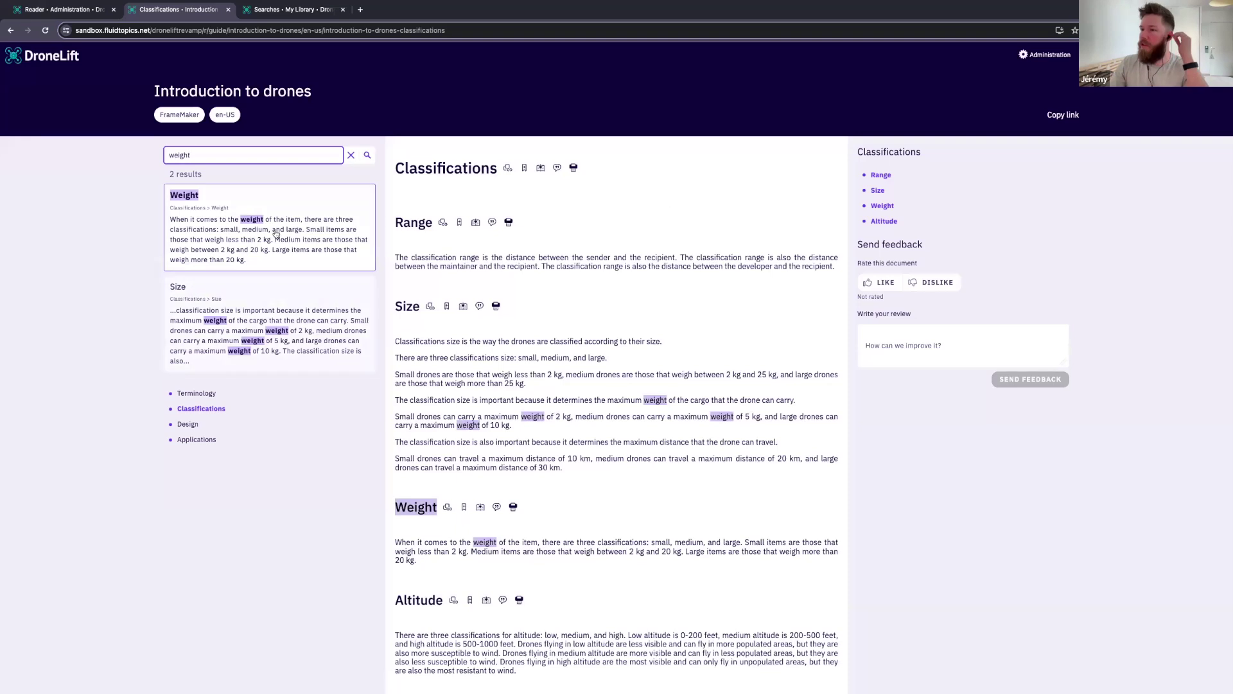
{"action": "scroll", "coordinate": [604, 262], "scroll_direction": "down", "scroll_amount": 1}
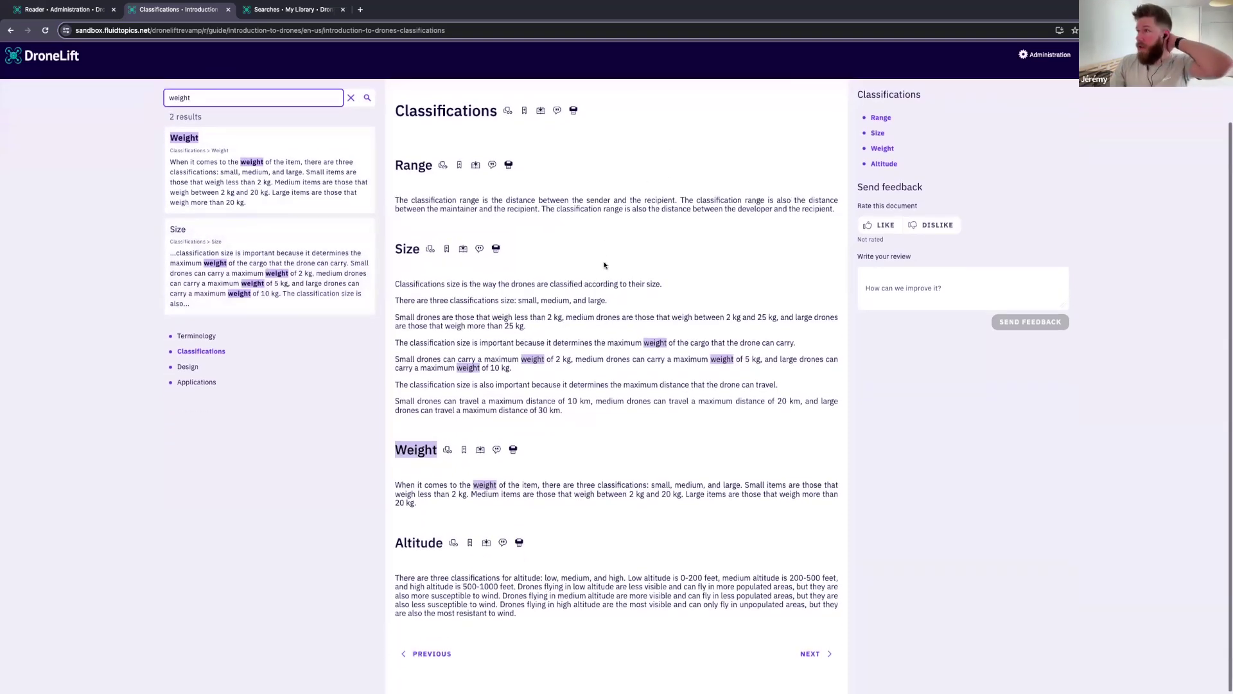
{"action": "scroll", "coordinate": [603, 261], "scroll_direction": "up", "scroll_amount": 1}
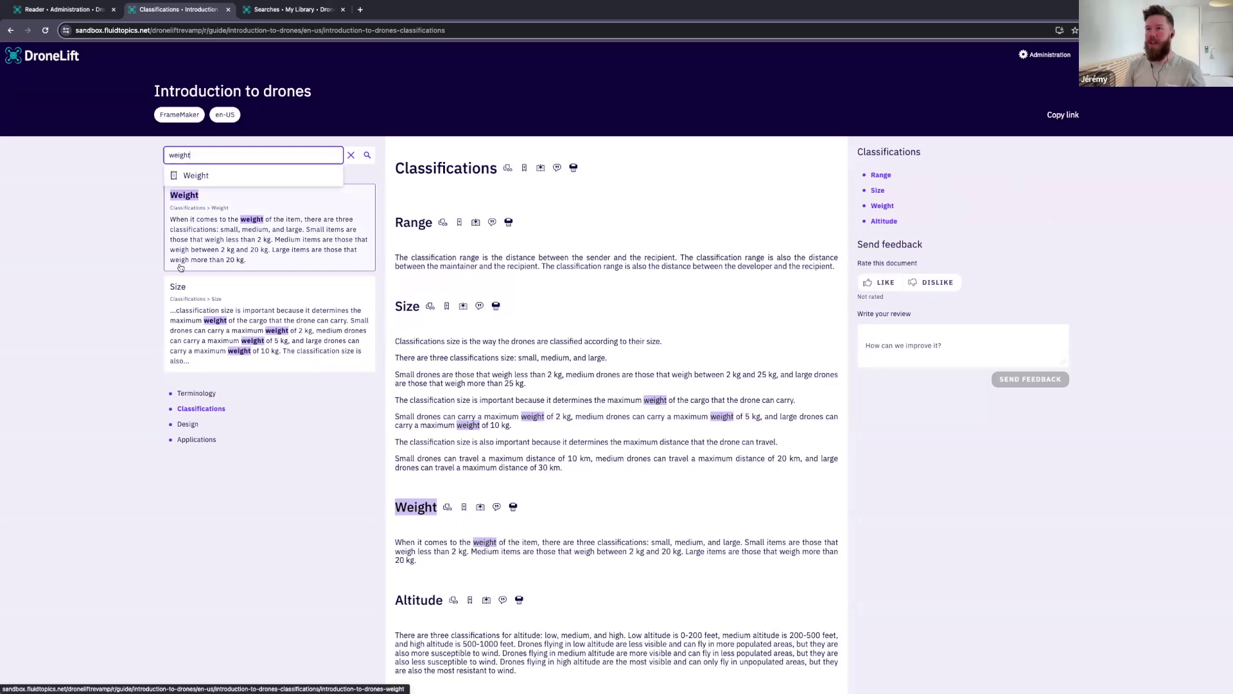
{"action": "left_click", "coordinate": [145, 245]}
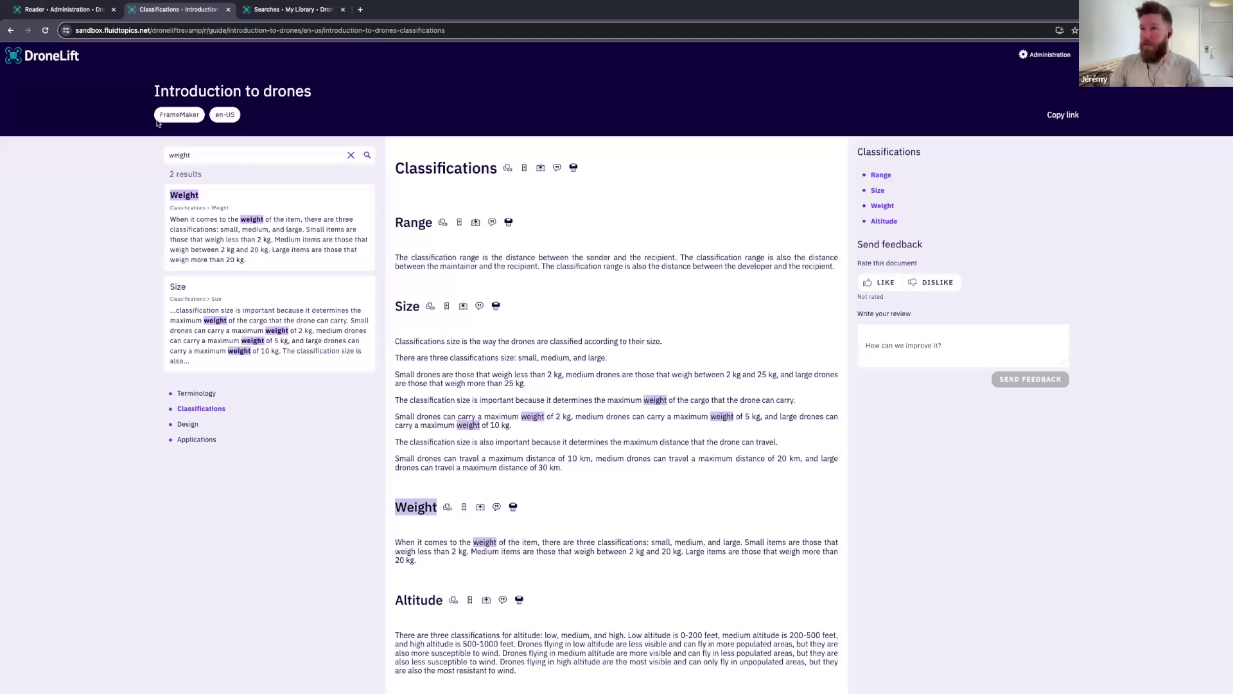
Duplicate the Default reader page as Marketing reader and open the copy in the page designer
{"action": "left_click", "coordinate": [80, 11]}
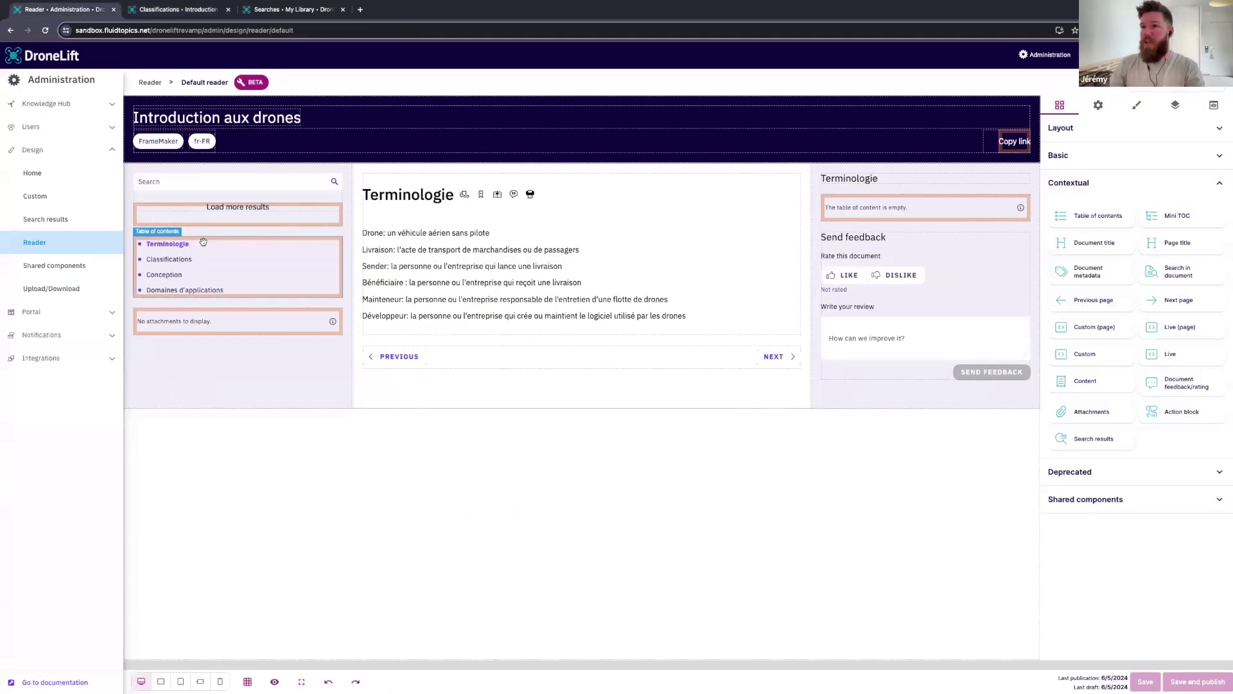
{"action": "left_click", "coordinate": [35, 243]}
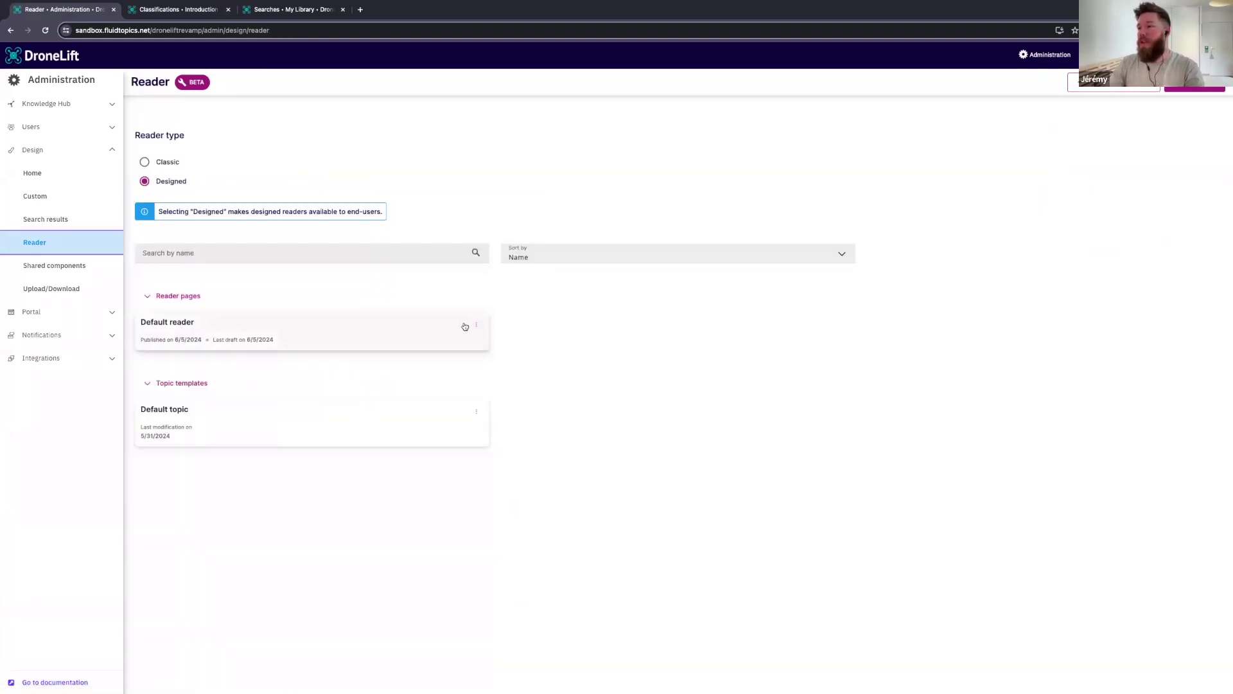
{"action": "left_click", "coordinate": [476, 325]}
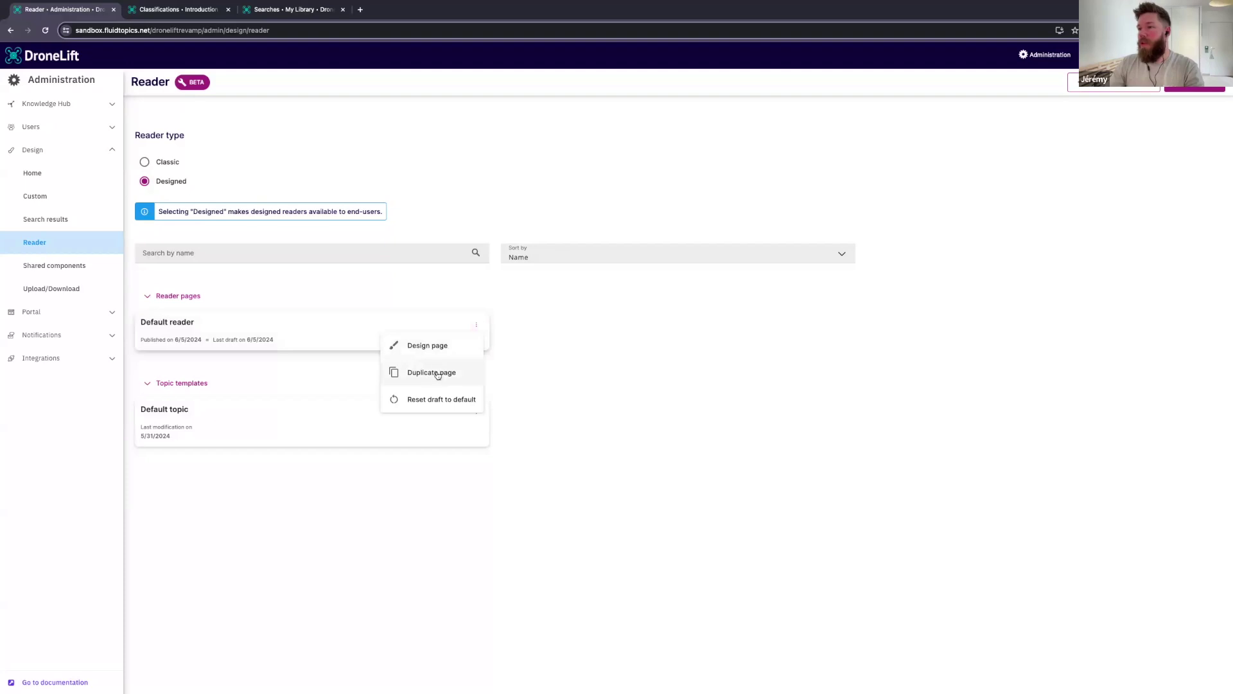
{"action": "left_click", "coordinate": [437, 372]}
{"action": "triple_click", "coordinate": [575, 371]}
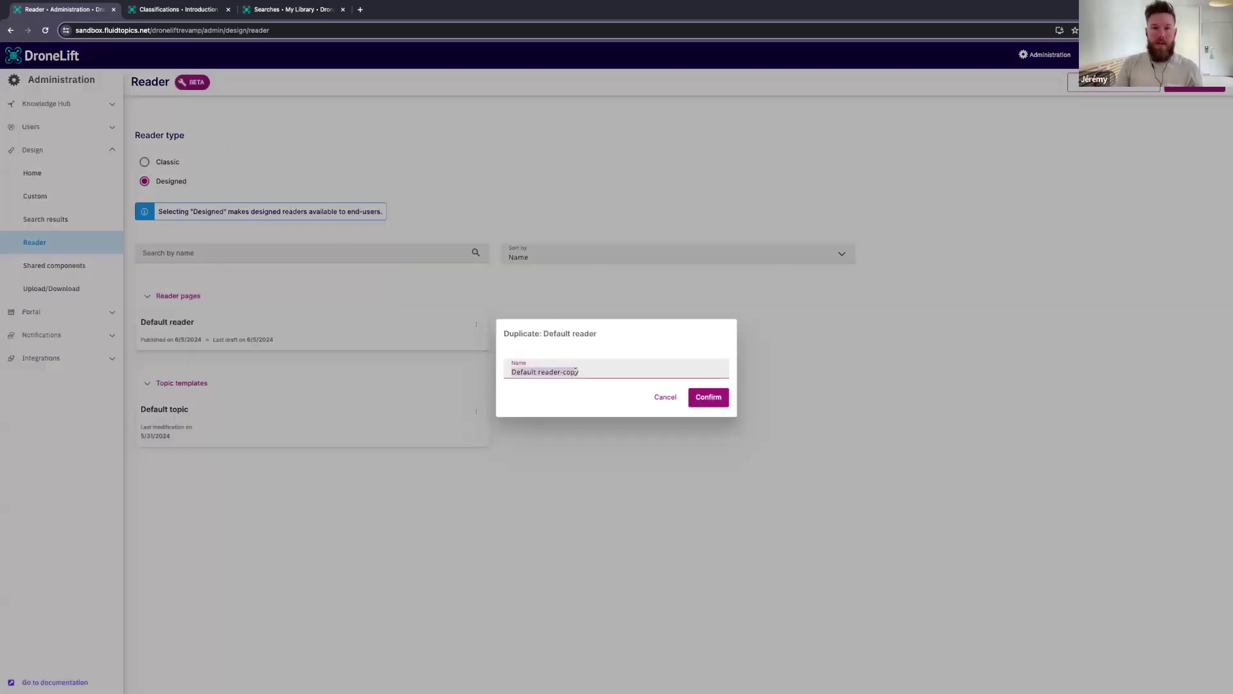
{"action": "type", "text": "Marketing "}
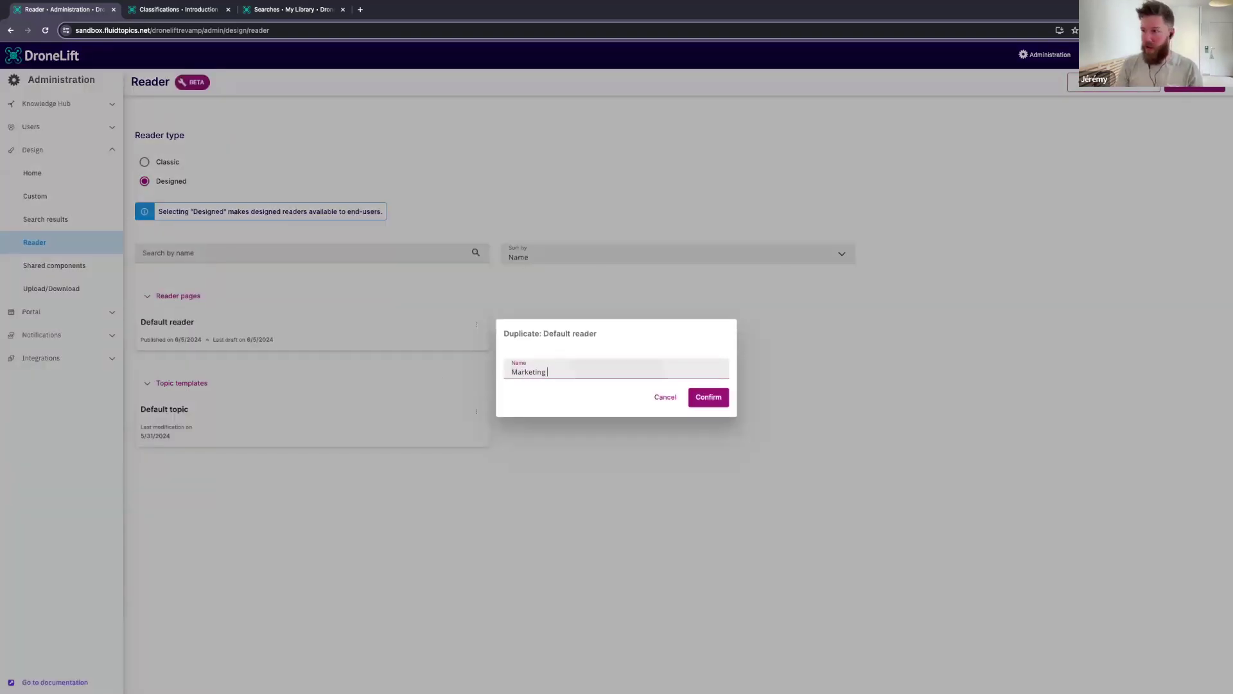
{"action": "type", "text": "reader"}
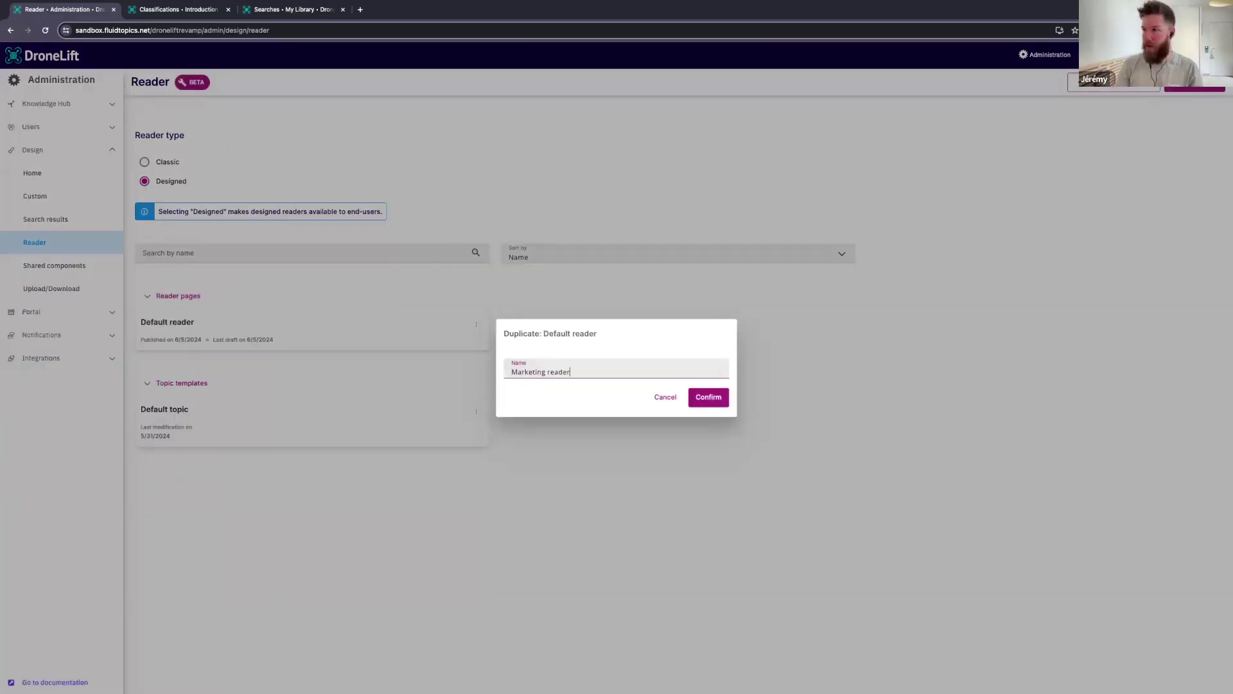
{"action": "left_click", "coordinate": [717, 401]}
{"action": "left_click", "coordinate": [538, 323]}
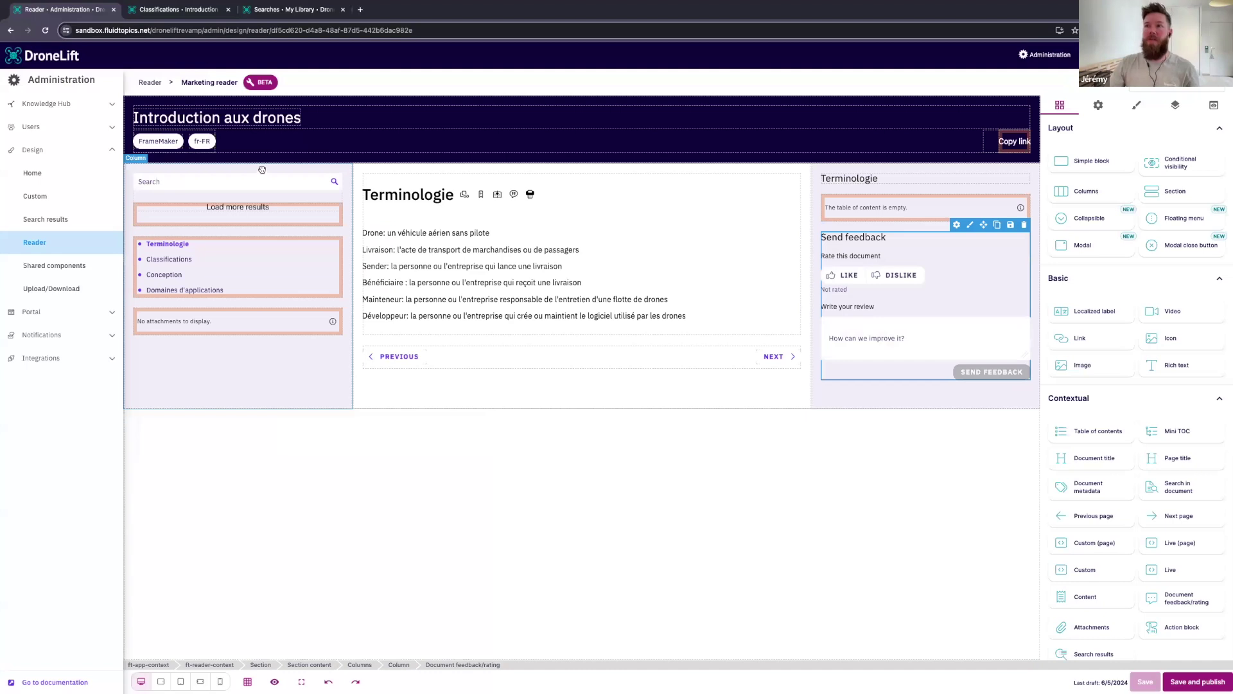
Delete the document metadata and the whole Copy link action block from the page header
{"action": "left_click", "coordinate": [175, 150]}
{"action": "key", "text": "Delete"}
{"action": "left_click", "coordinate": [166, 150]}
{"action": "key", "text": "Delete"}
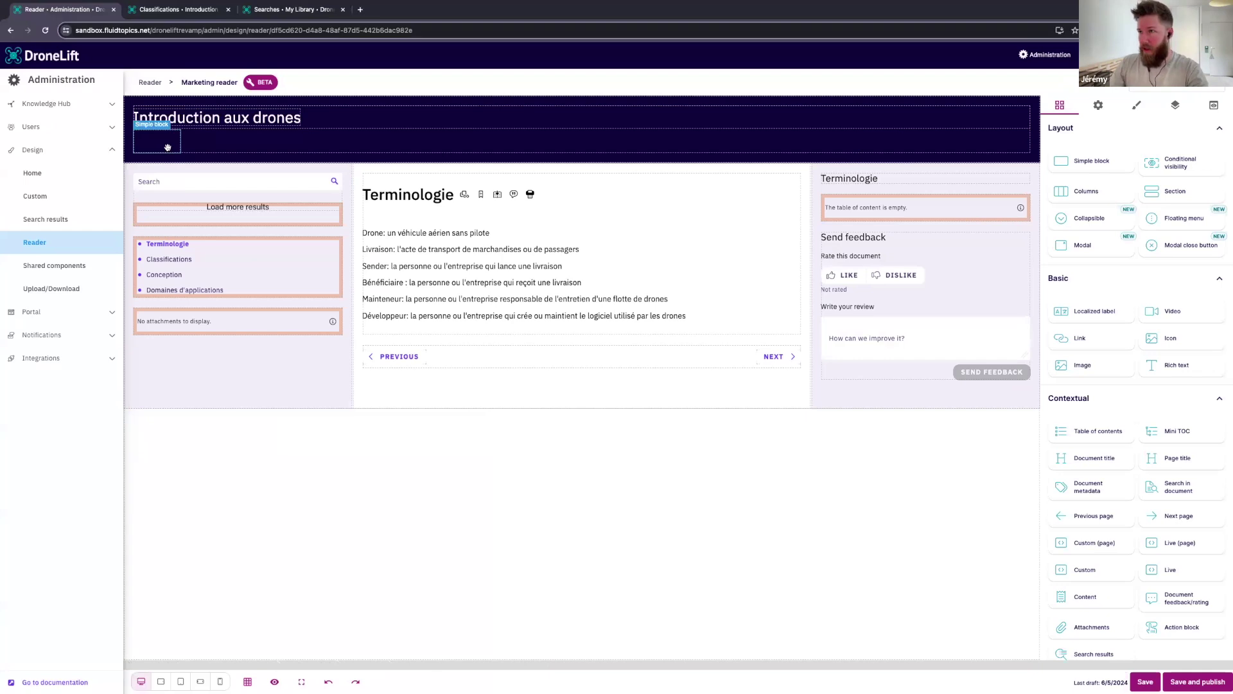
{"action": "key", "text": "ctrl+z"}
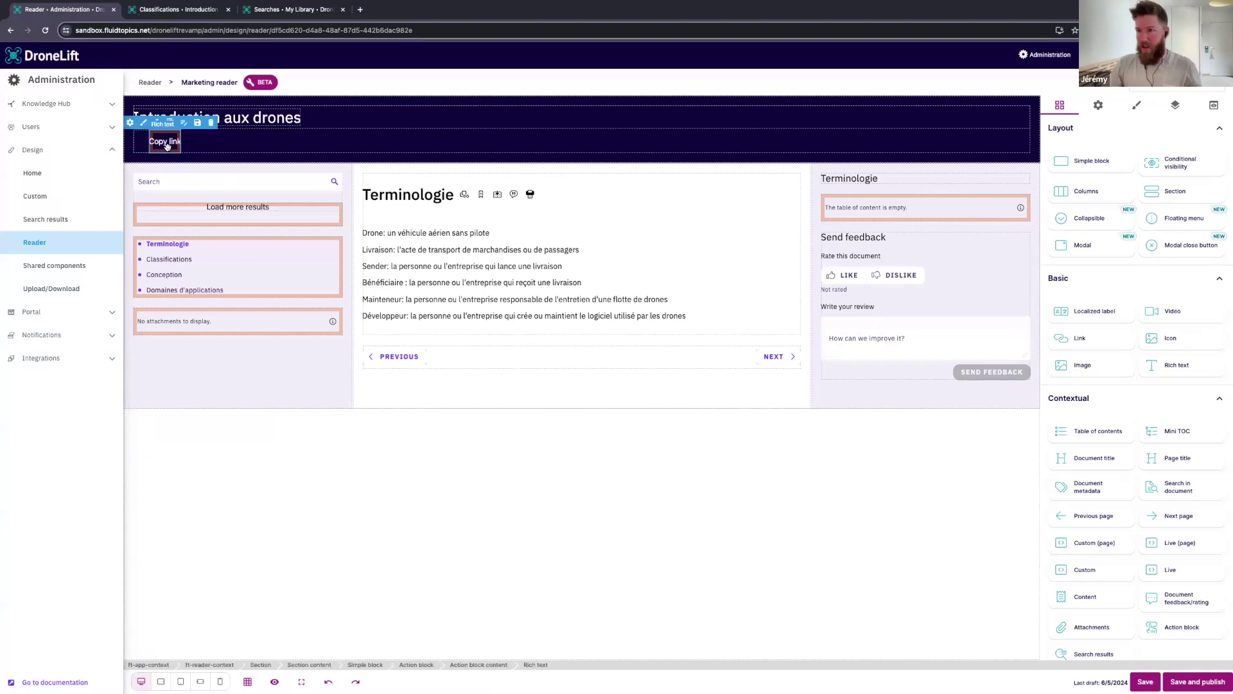
{"action": "left_click", "coordinate": [414, 665]}
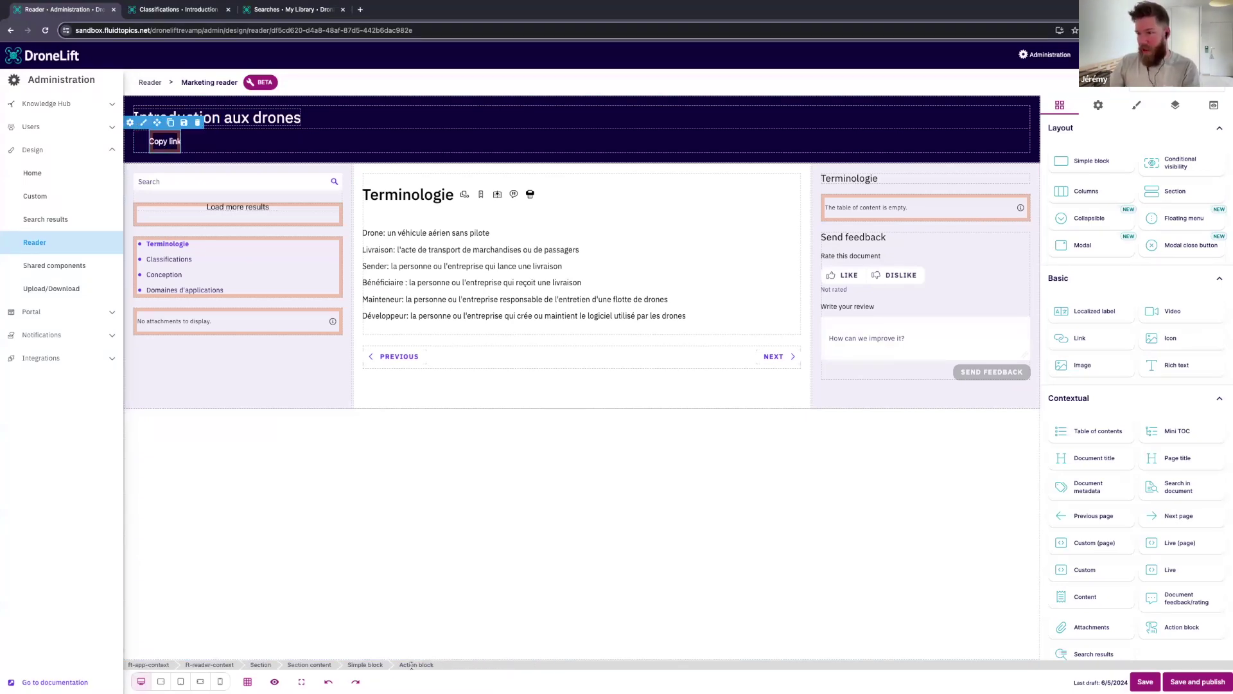
{"action": "key", "text": "Delete"}
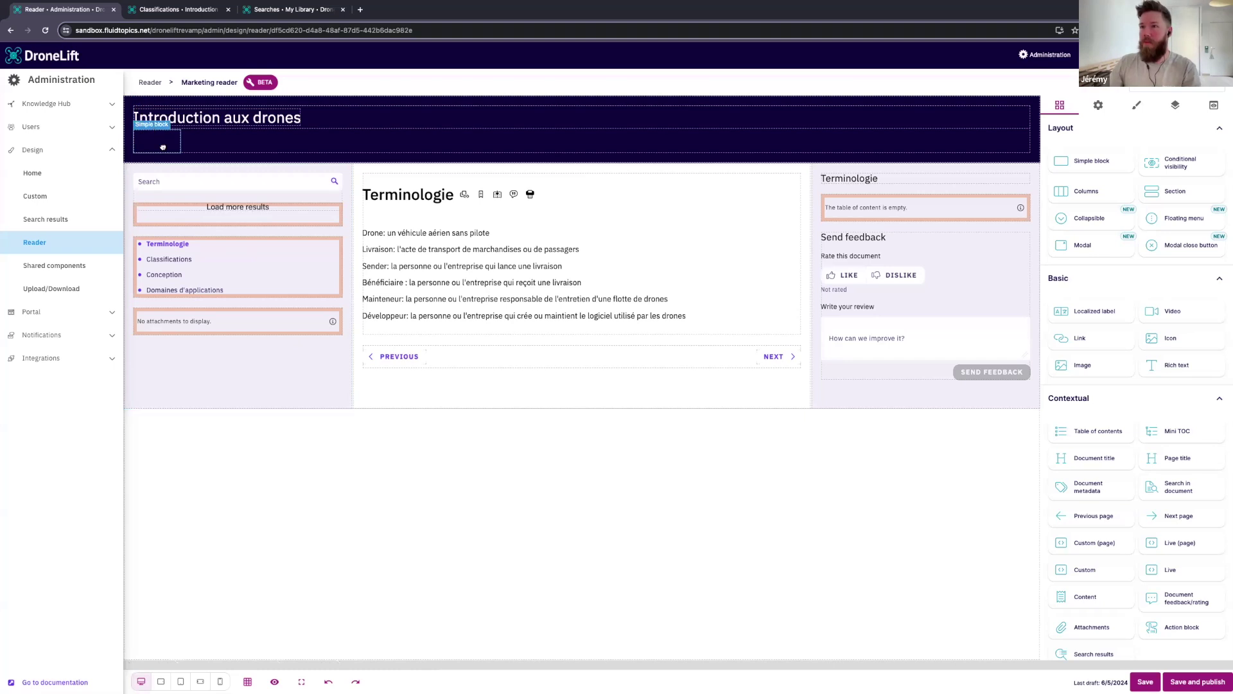
Delete the emptied header block, the column with search and table of contents, and the feedback column
{"action": "left_click", "coordinate": [239, 366]}
{"action": "key", "text": "Delete"}
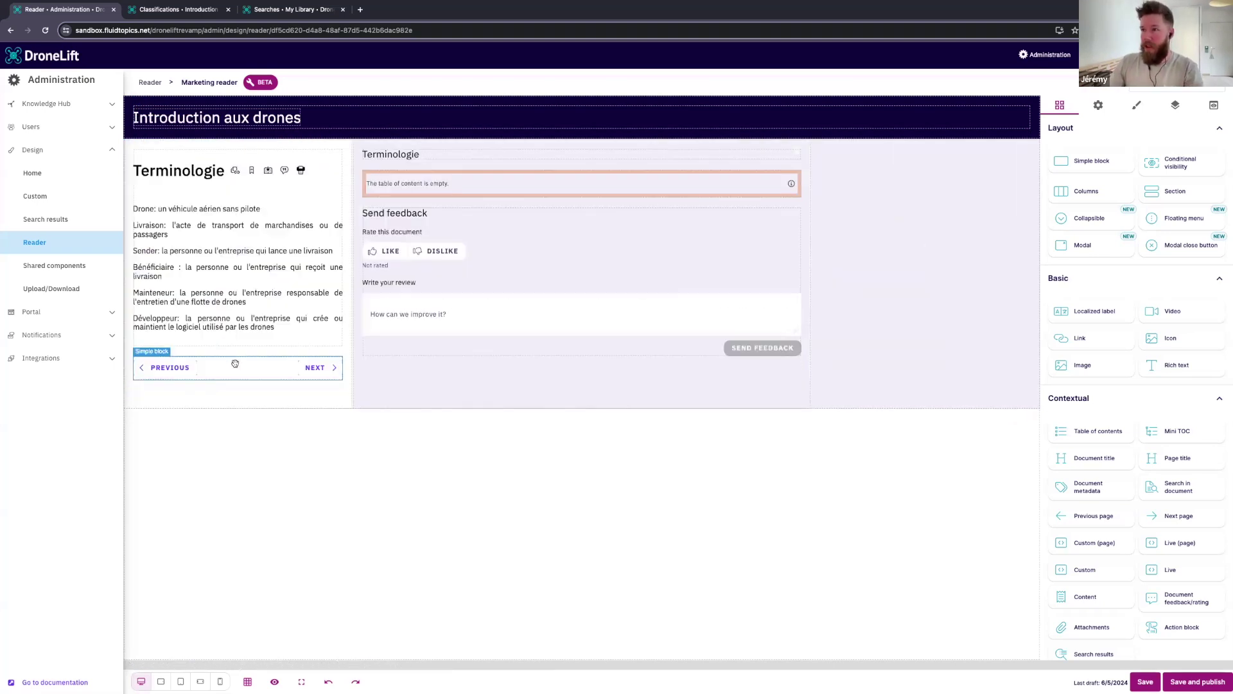
{"action": "left_click", "coordinate": [505, 389]}
{"action": "key", "text": "Delete"}
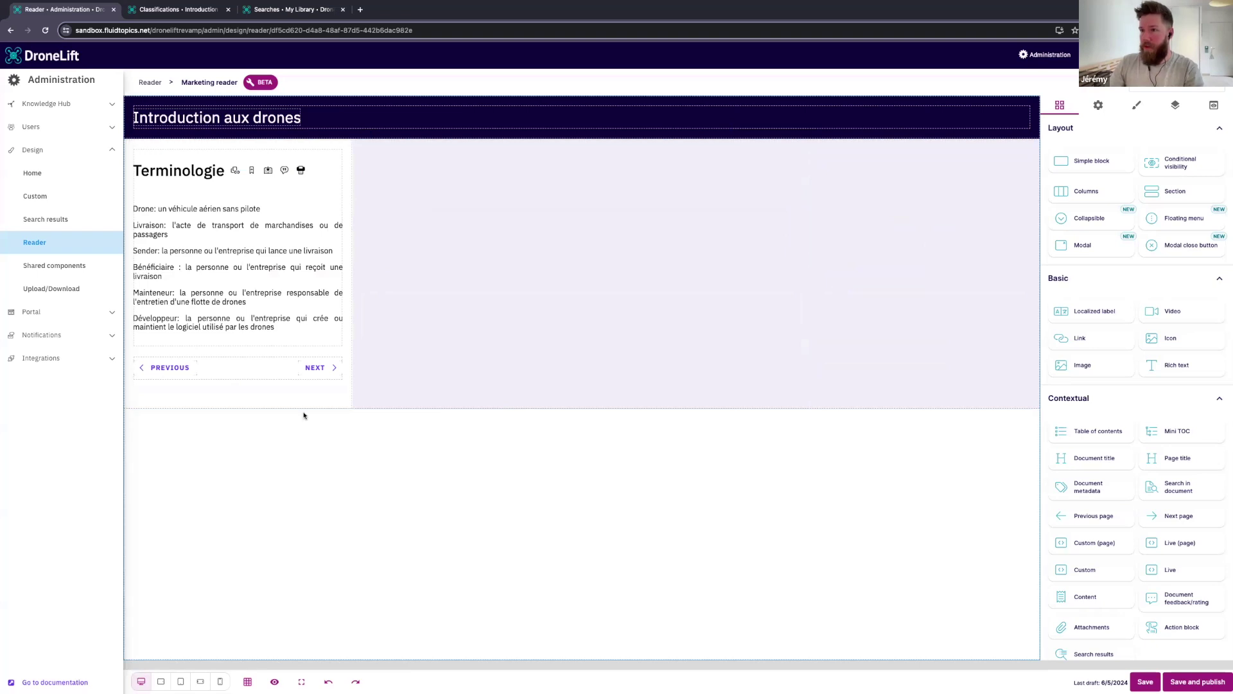
Set the grid template of the Columns component to 1fr, and save and publish the Marketing reader page
{"action": "left_click", "coordinate": [232, 352]}
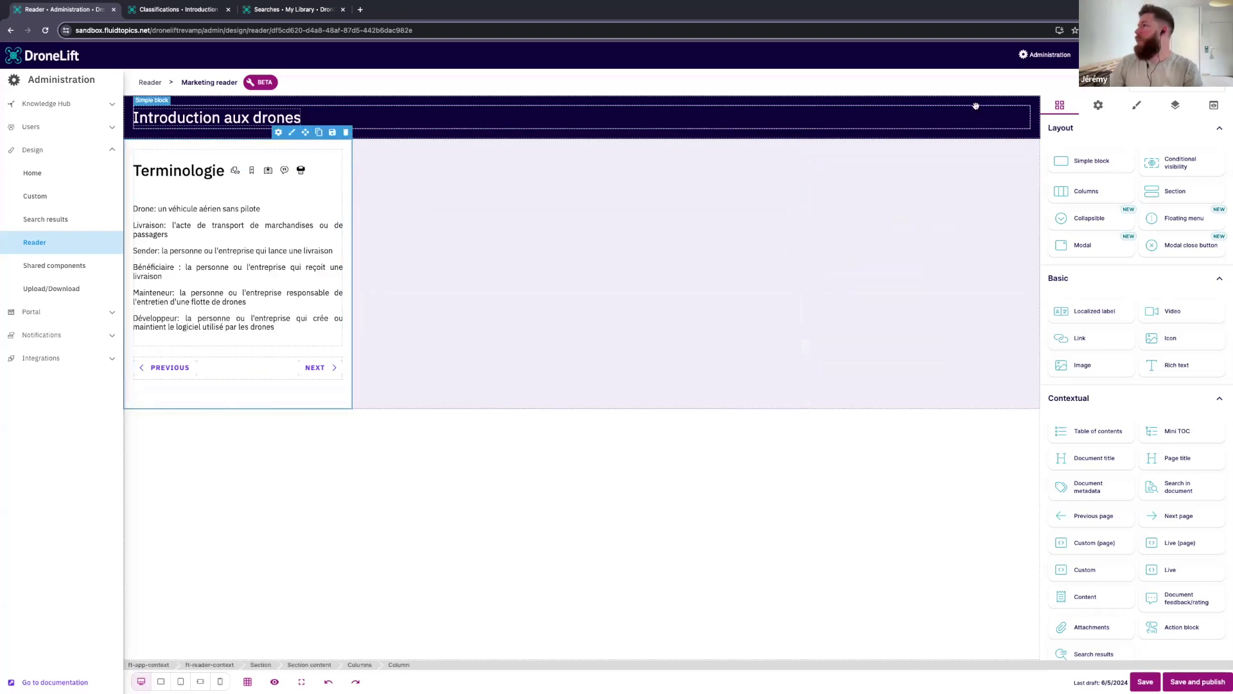
{"action": "left_click", "coordinate": [1138, 106]}
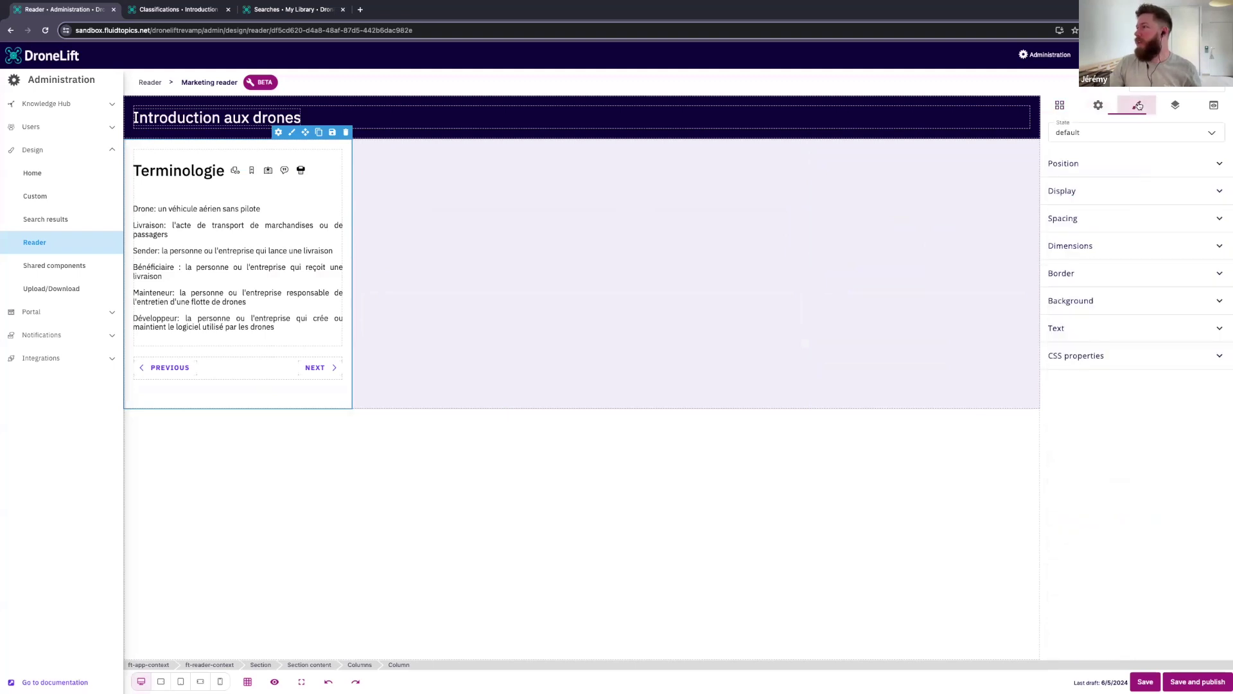
{"action": "left_click", "coordinate": [359, 665]}
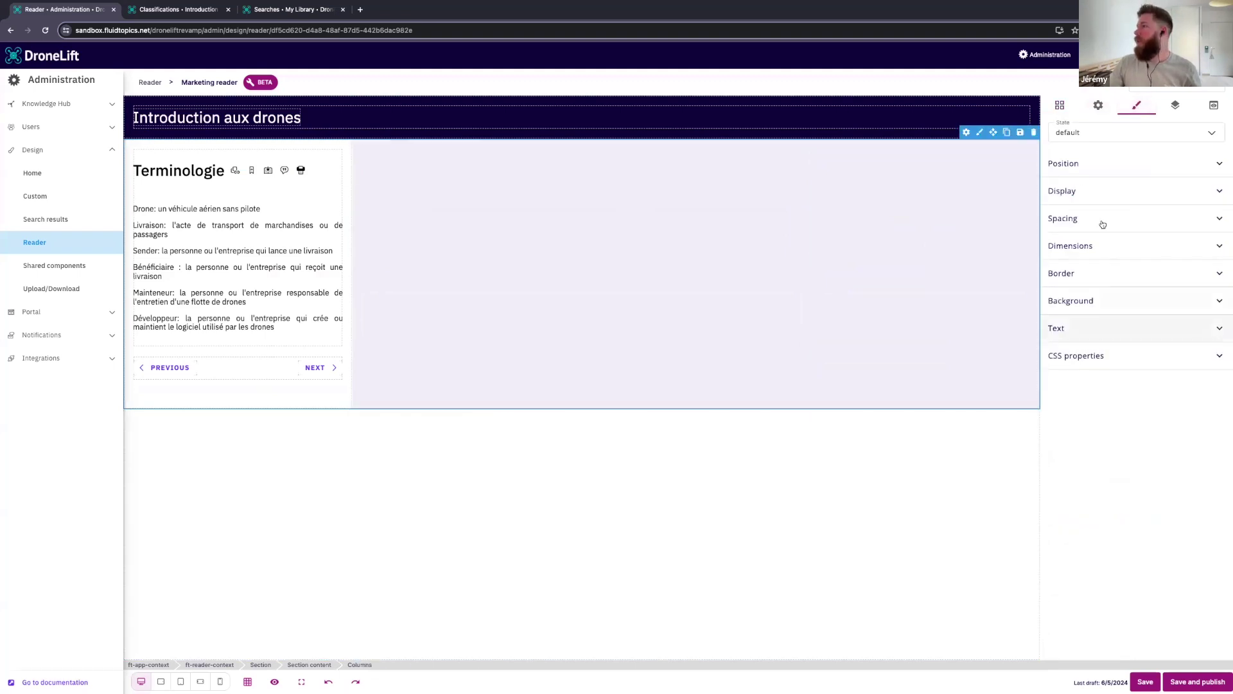
{"action": "left_click", "coordinate": [1073, 191]}
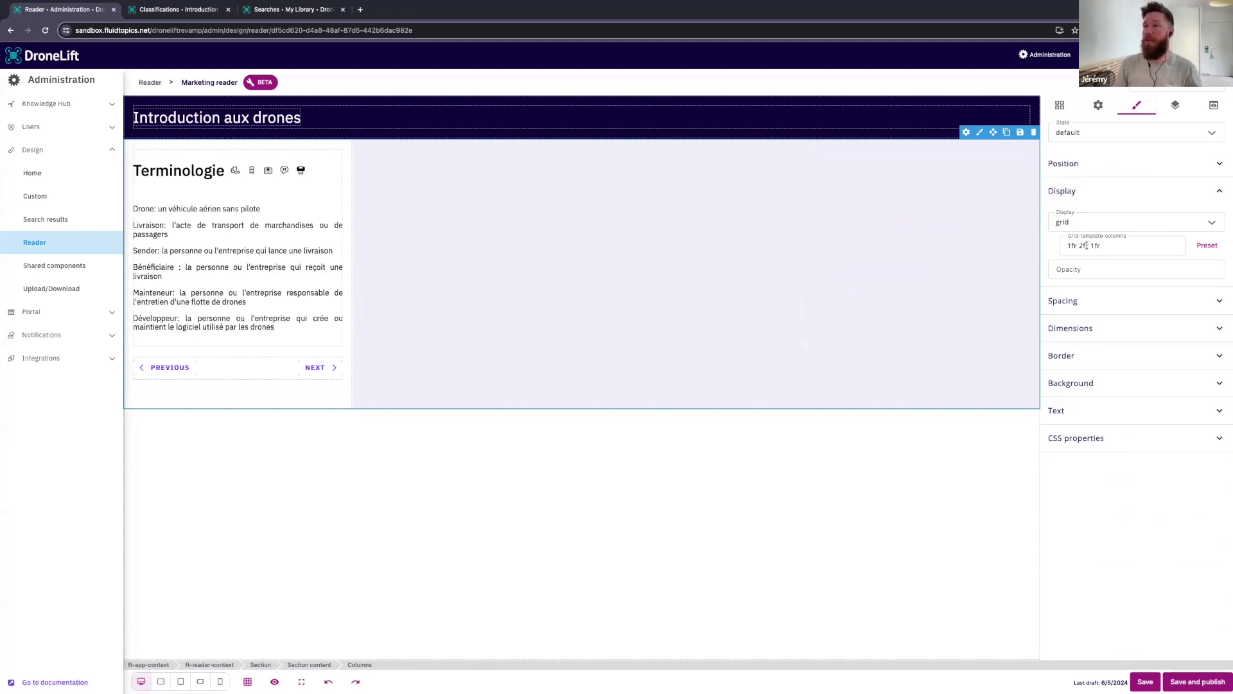
{"action": "left_click_drag", "start_coordinate": [1078, 246], "coordinate": [1101, 245]}
{"action": "key", "text": "BackSpace"}
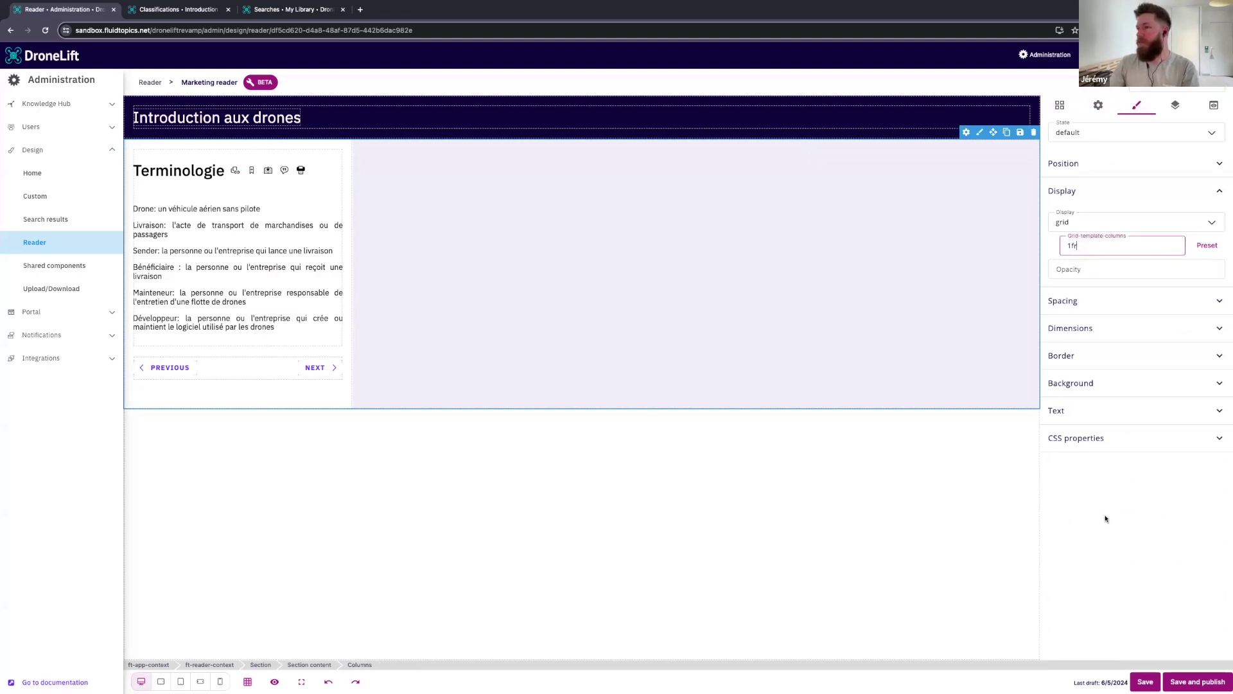
{"action": "left_click", "coordinate": [1105, 518]}
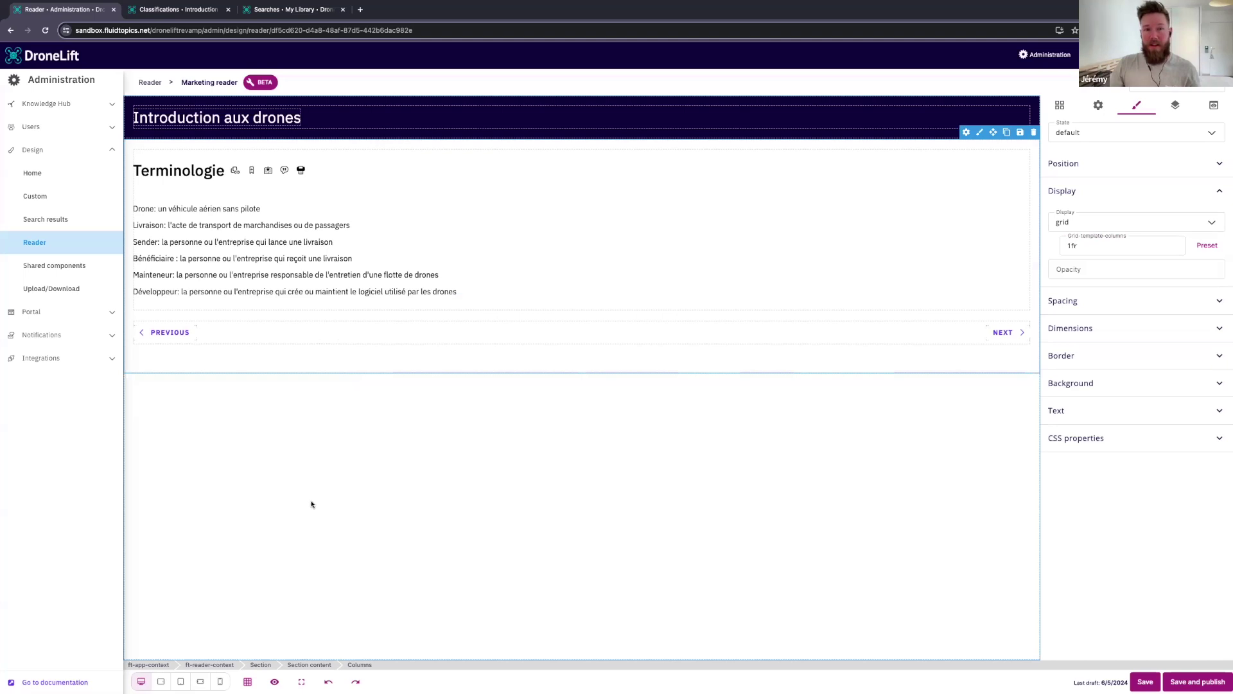
{"action": "left_click", "coordinate": [1196, 681]}
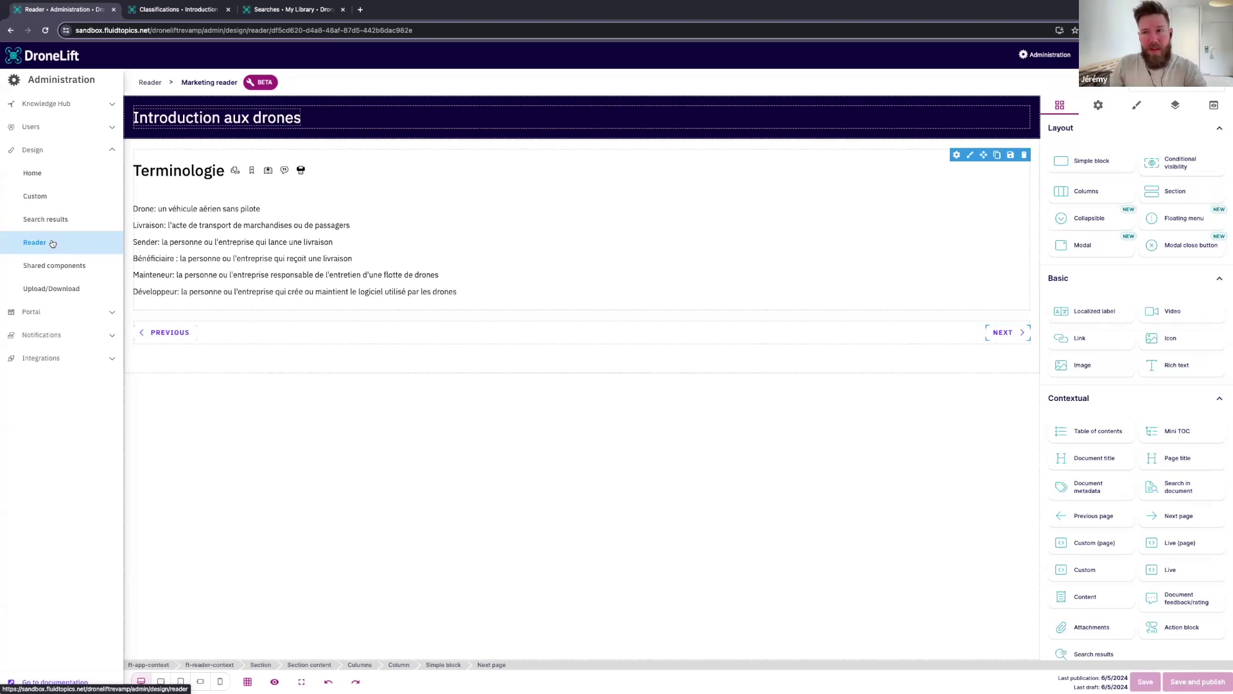
In the portal's Reader page settings for the designed interface, add a rule that uses the Marketing reader page
{"action": "left_click", "coordinate": [52, 243]}
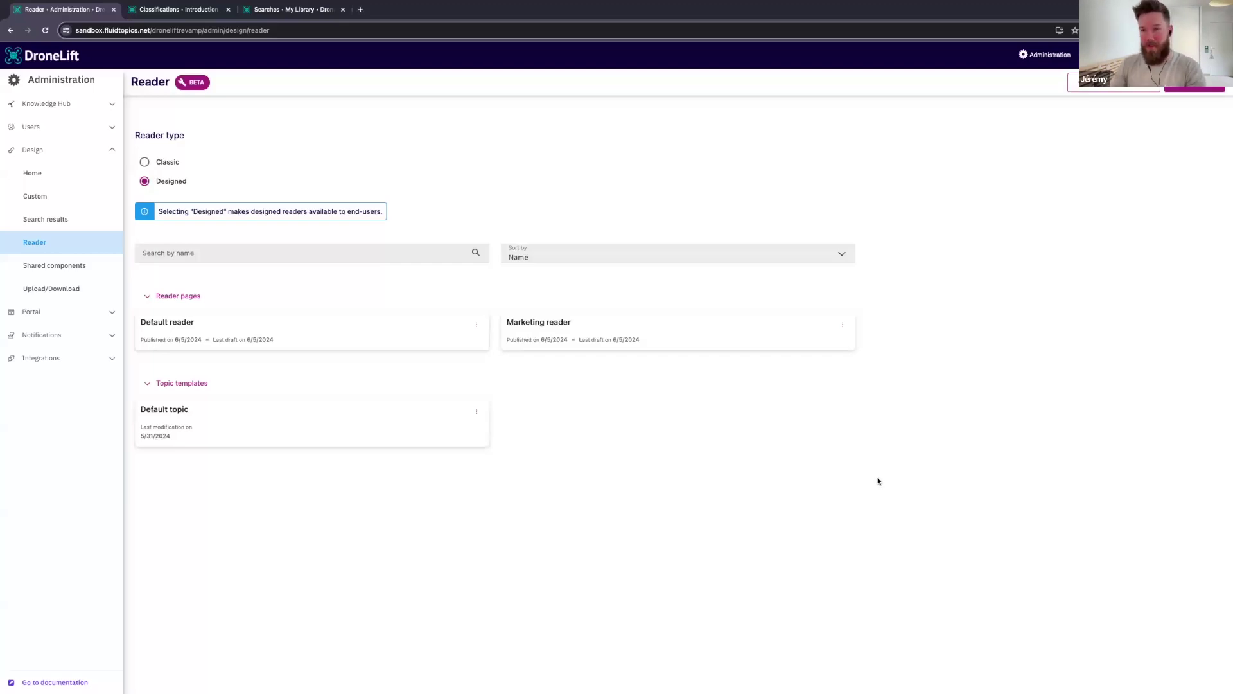
{"action": "left_click", "coordinate": [32, 312]}
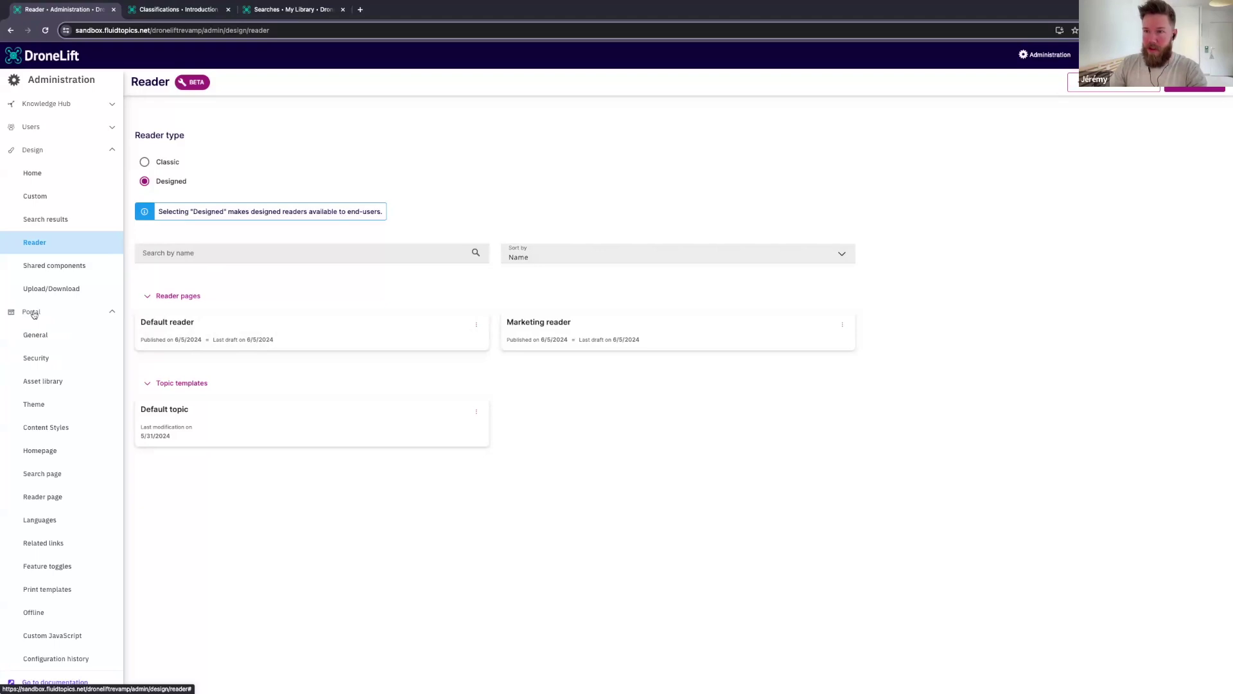
{"action": "left_click", "coordinate": [52, 500]}
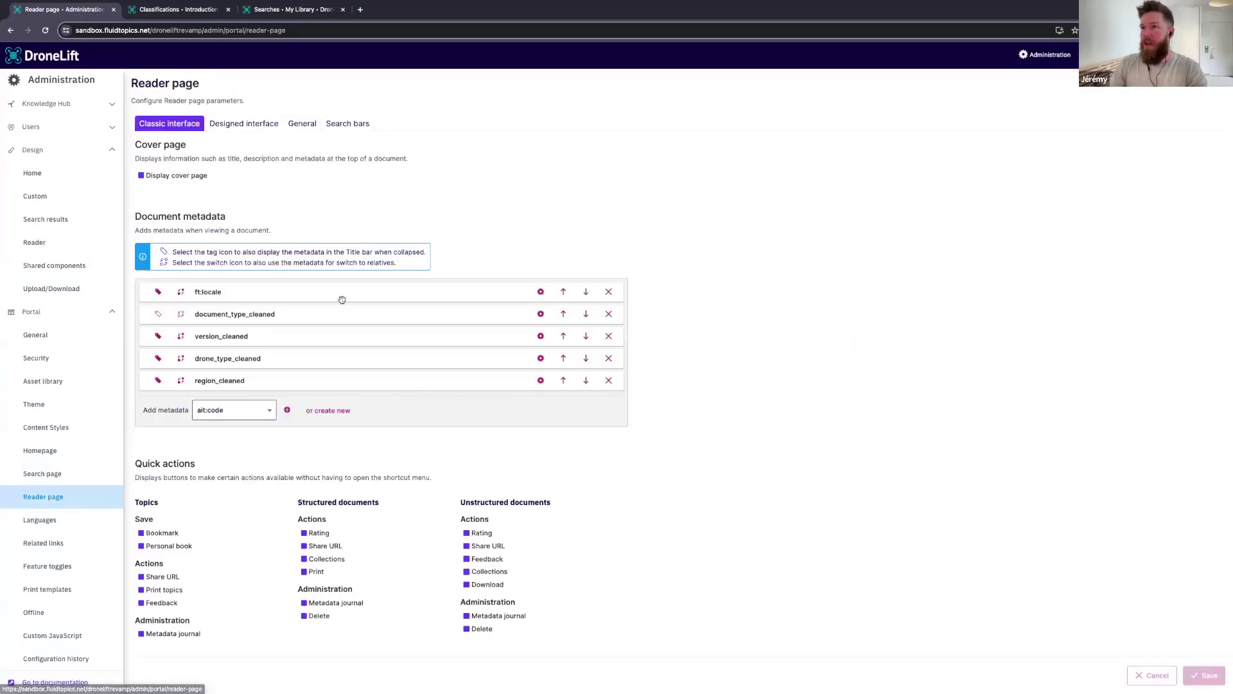
{"action": "left_click", "coordinate": [259, 126]}
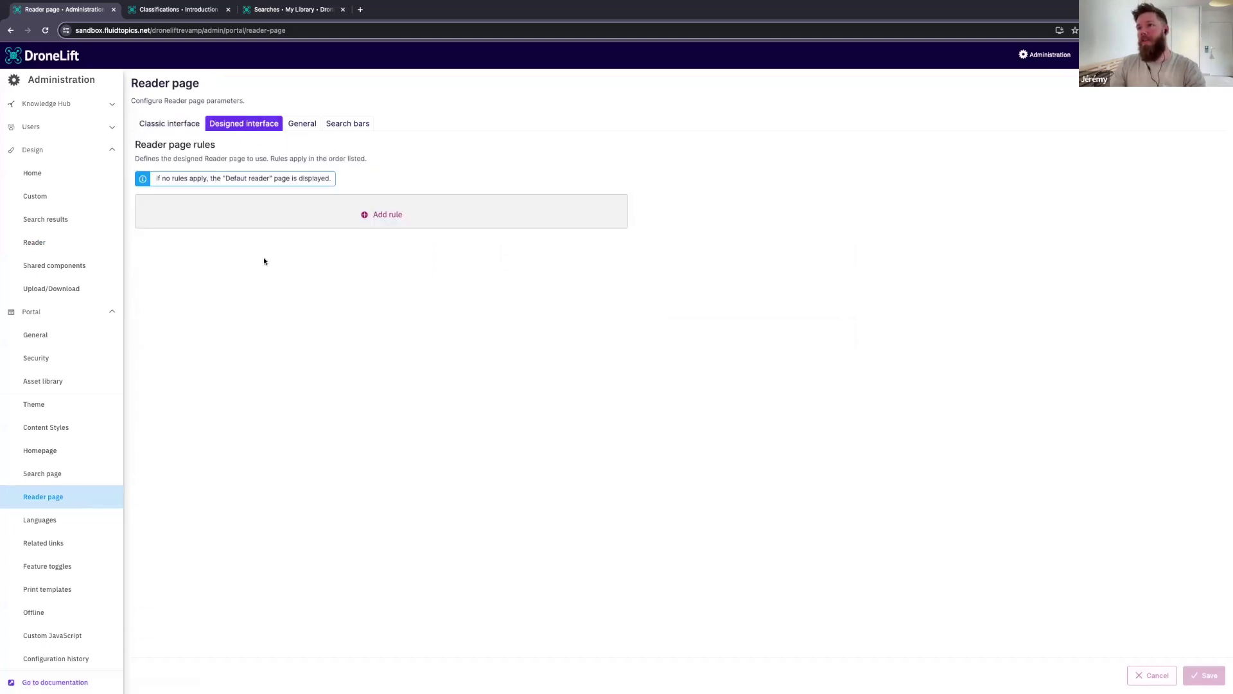
{"action": "left_click_drag", "start_coordinate": [133, 144], "coordinate": [229, 144]}
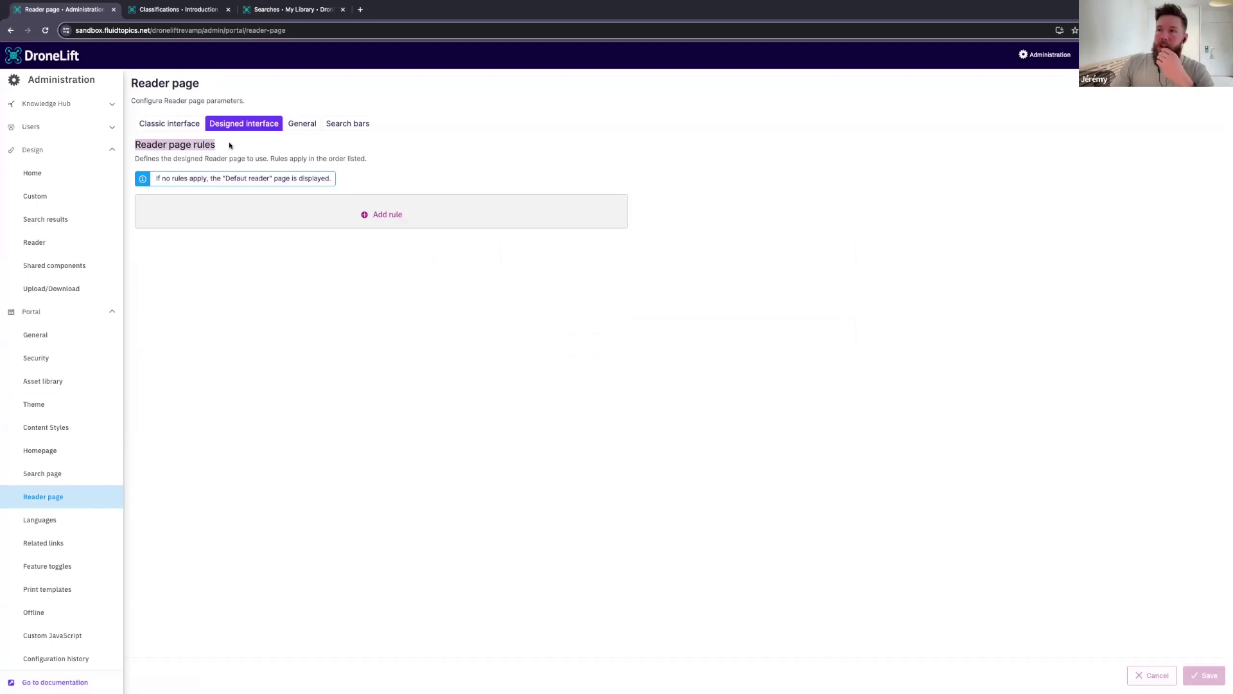
{"action": "left_click", "coordinate": [336, 293]}
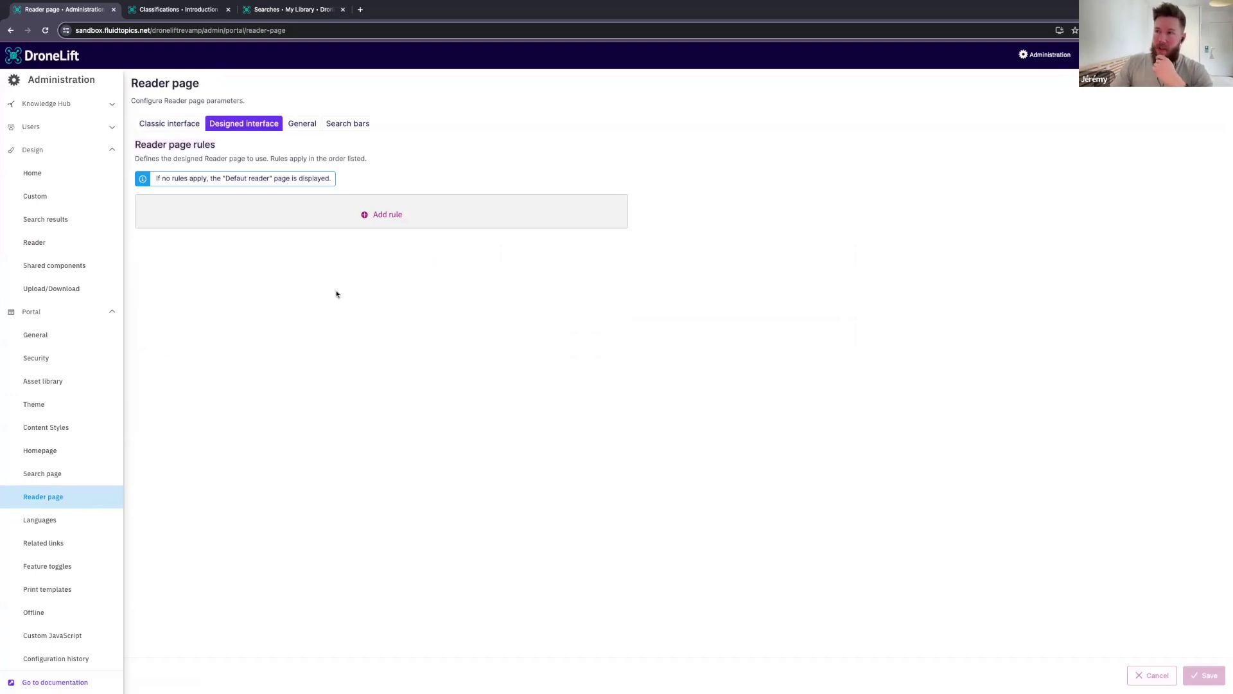
{"action": "left_click", "coordinate": [385, 216]}
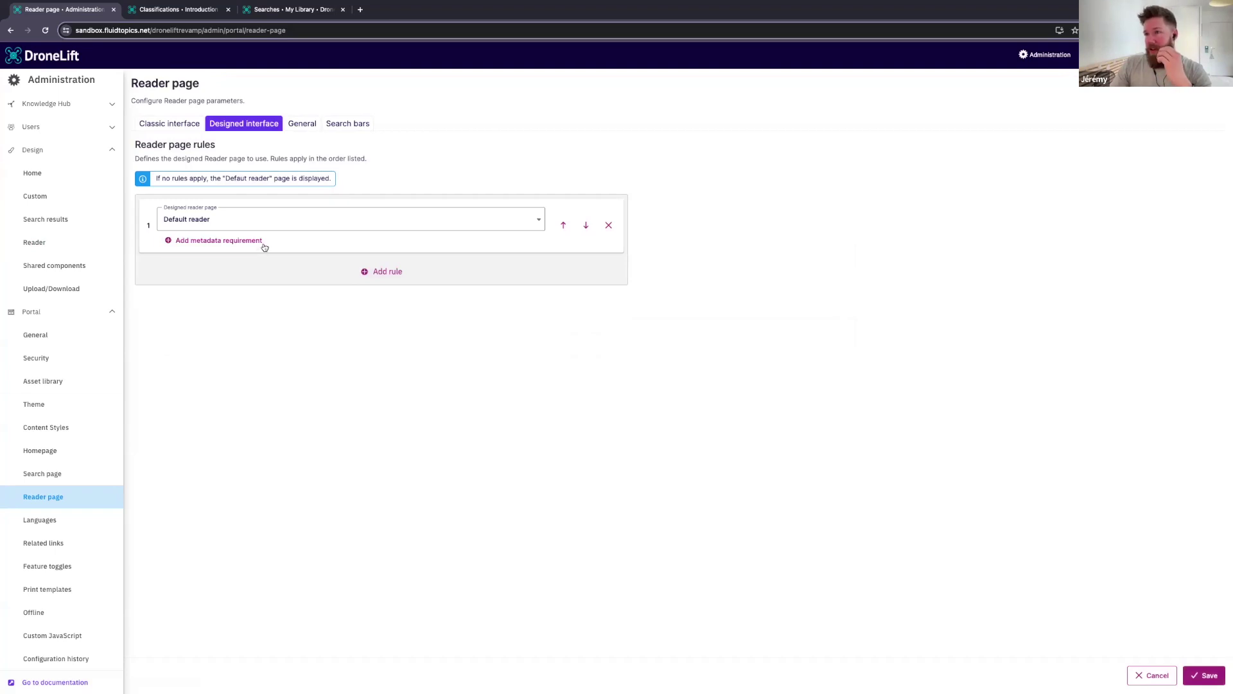
{"action": "left_click", "coordinate": [187, 223]}
{"action": "left_click", "coordinate": [193, 232]}
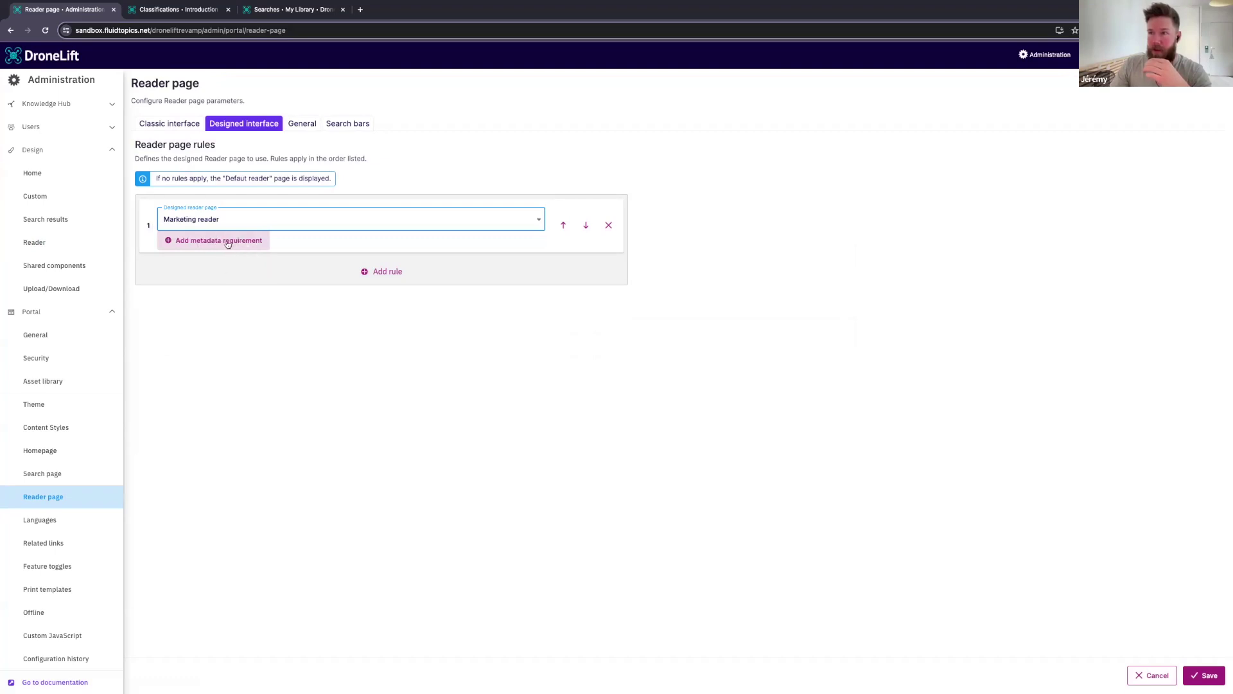
Add the metadata requirement document_type with the value marketing to the Marketing reader rule and save the Reader page settings
{"action": "left_click", "coordinate": [227, 242]}
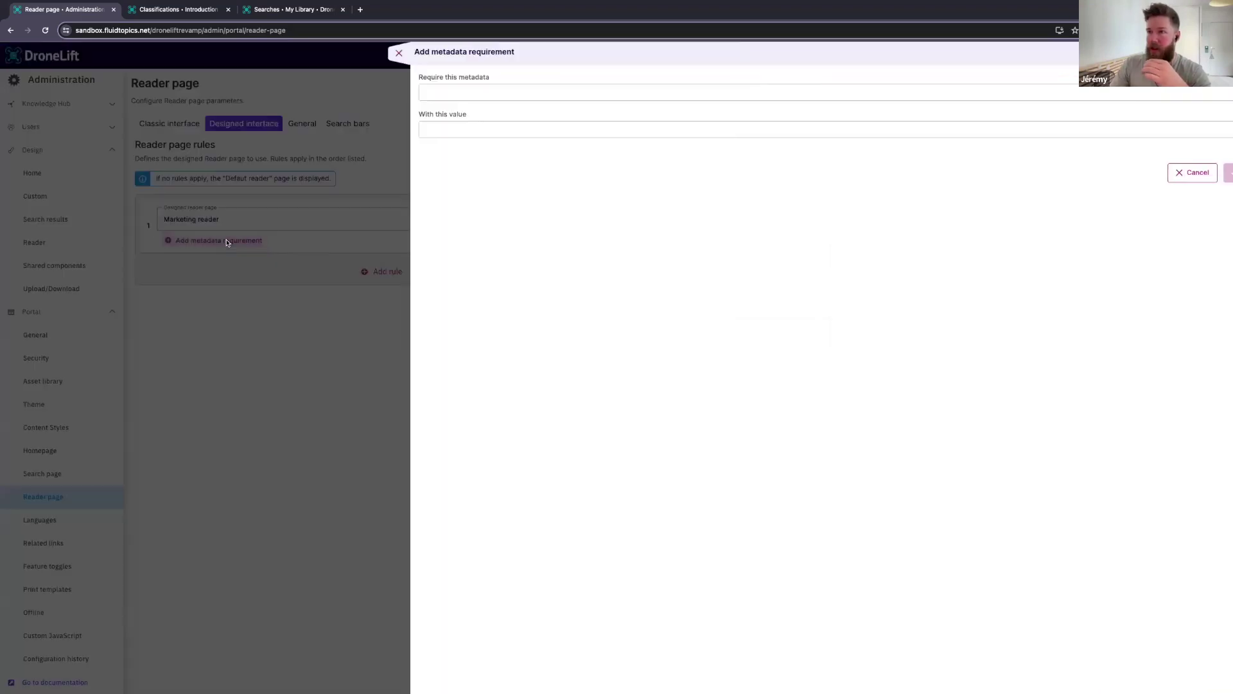
{"action": "left_click", "coordinate": [434, 93]}
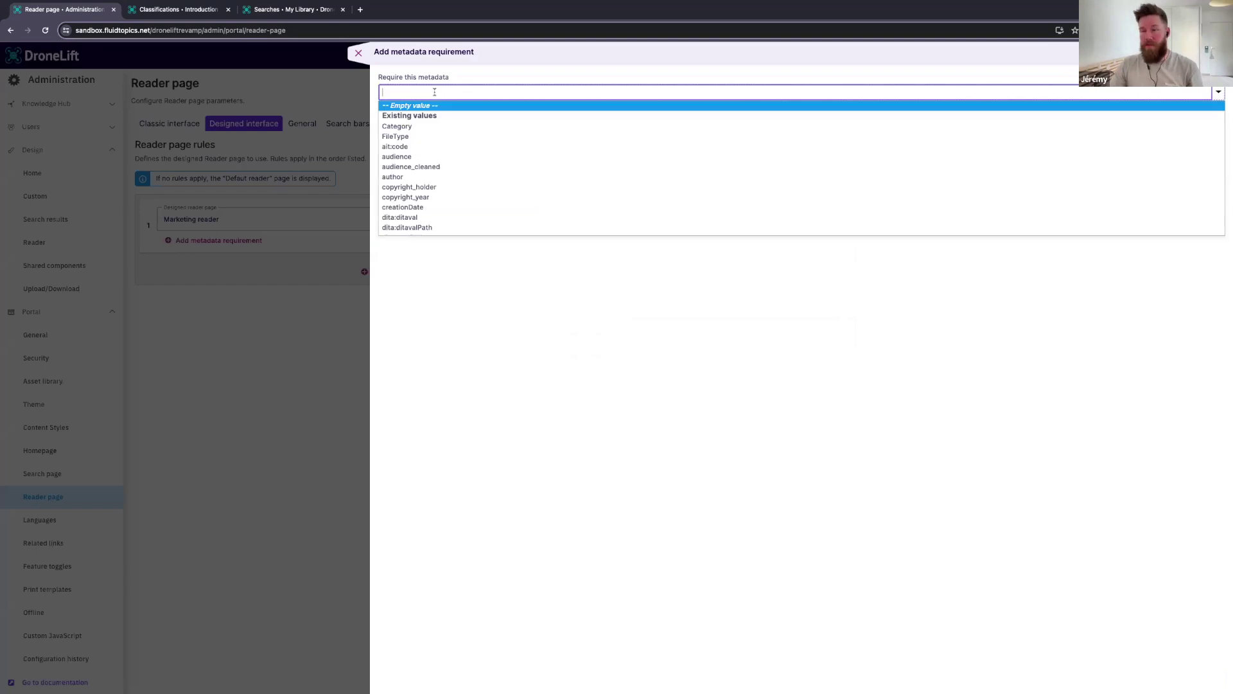
{"action": "type", "text": "document"}
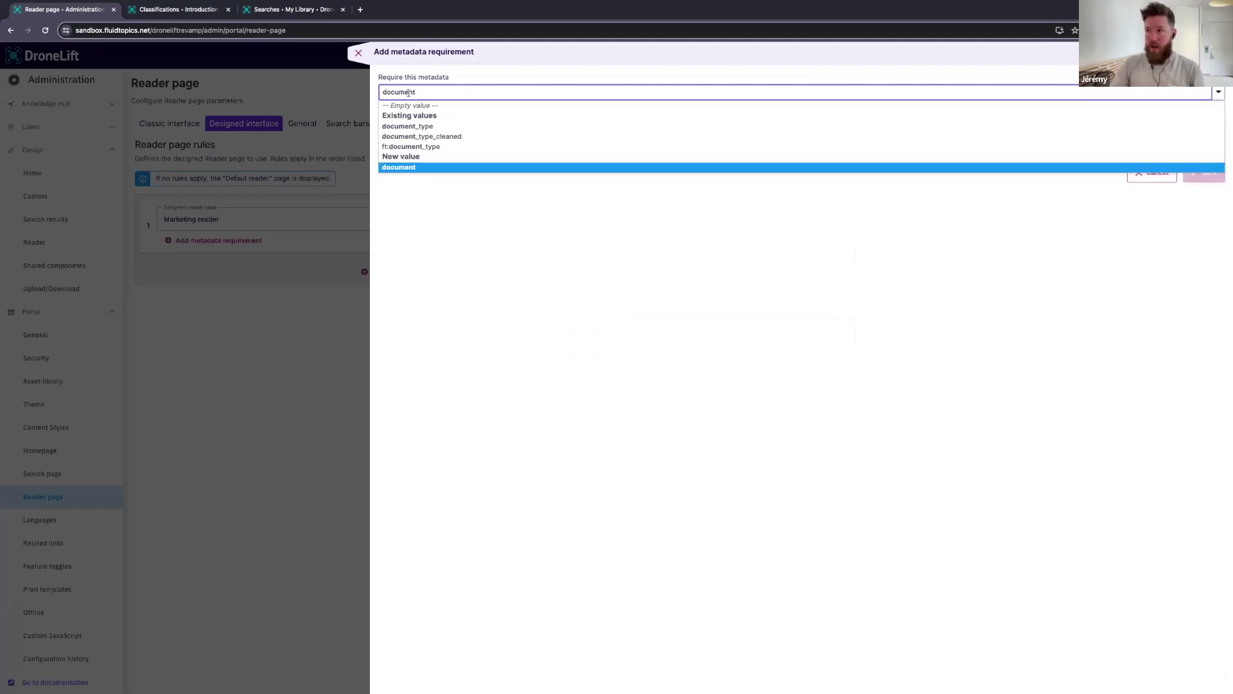
{"action": "left_click", "coordinate": [411, 127]}
{"action": "left_click", "coordinate": [448, 128]}
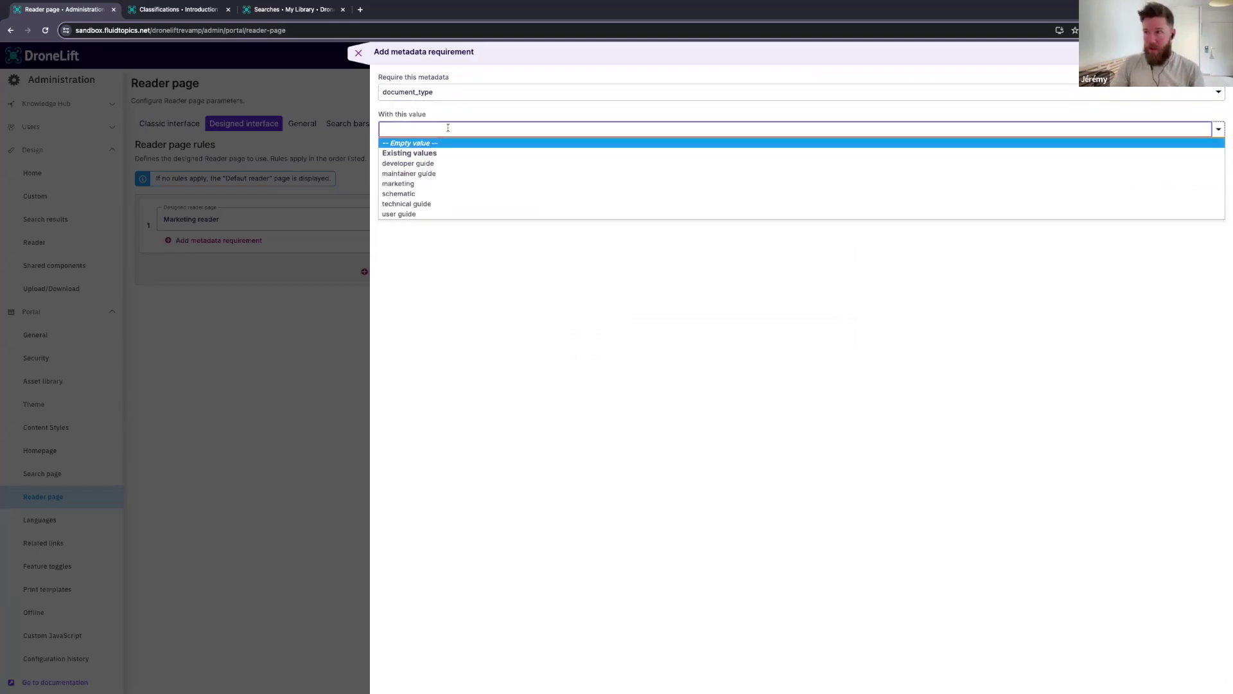
{"action": "left_click", "coordinate": [409, 184]}
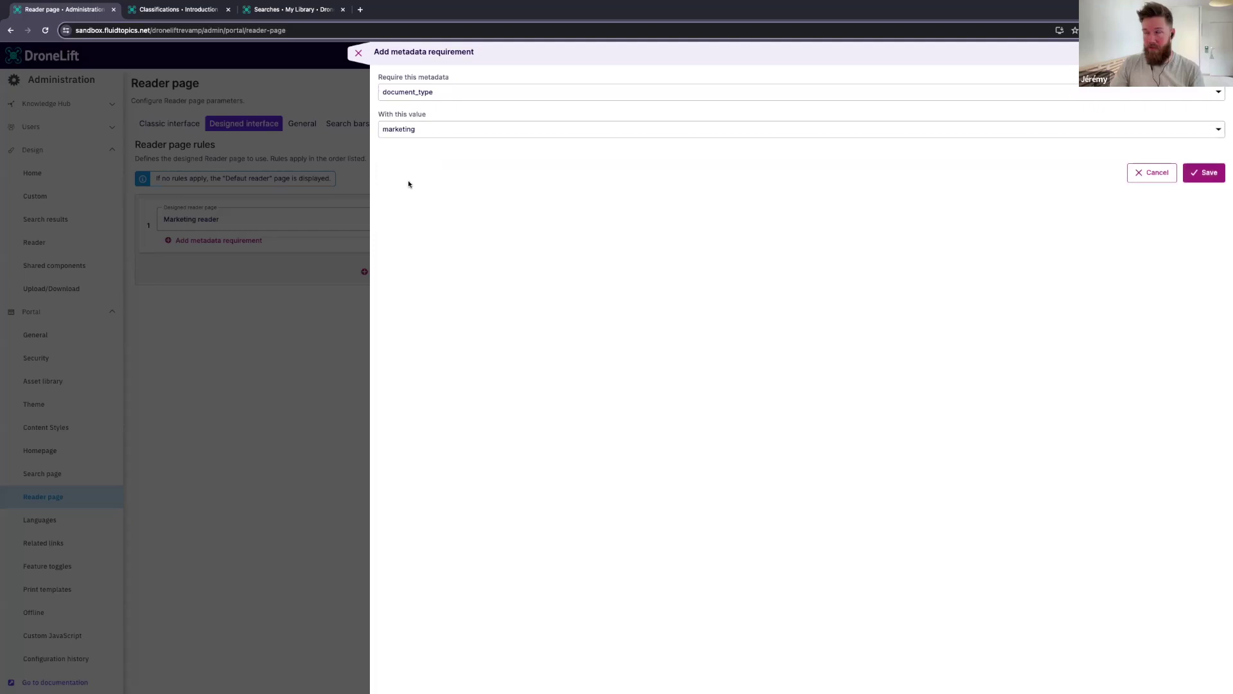
{"action": "left_click", "coordinate": [1205, 173]}
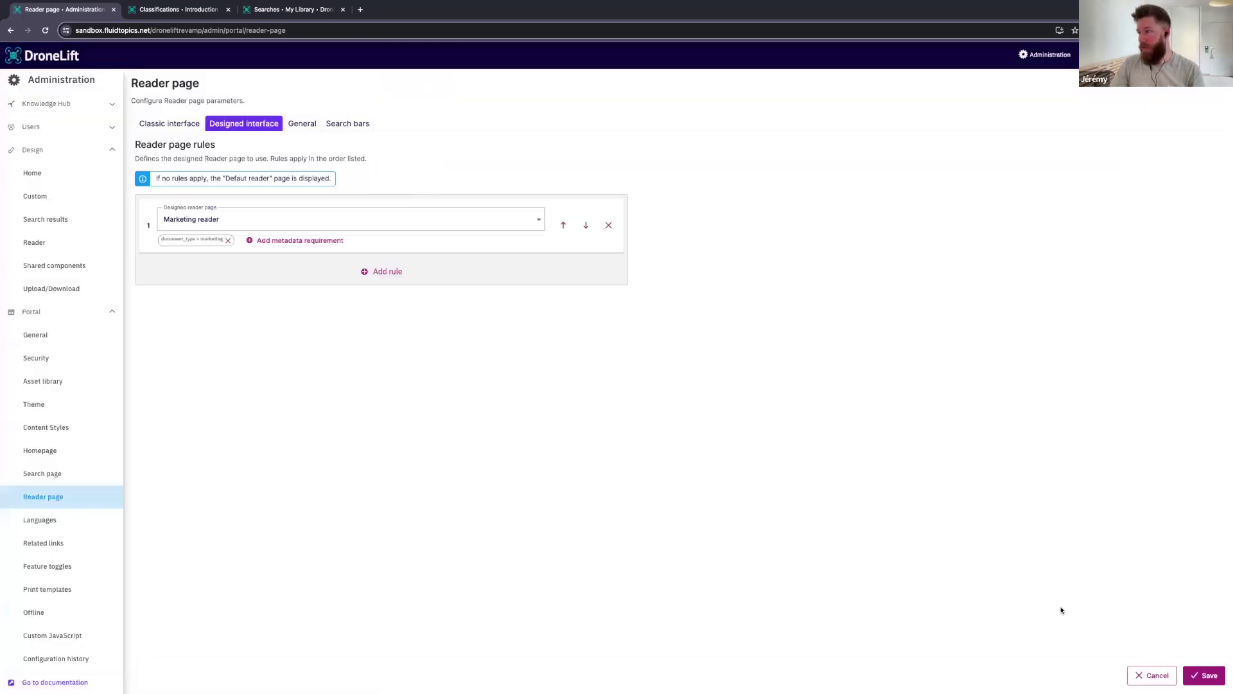
{"action": "left_click", "coordinate": [1213, 678]}
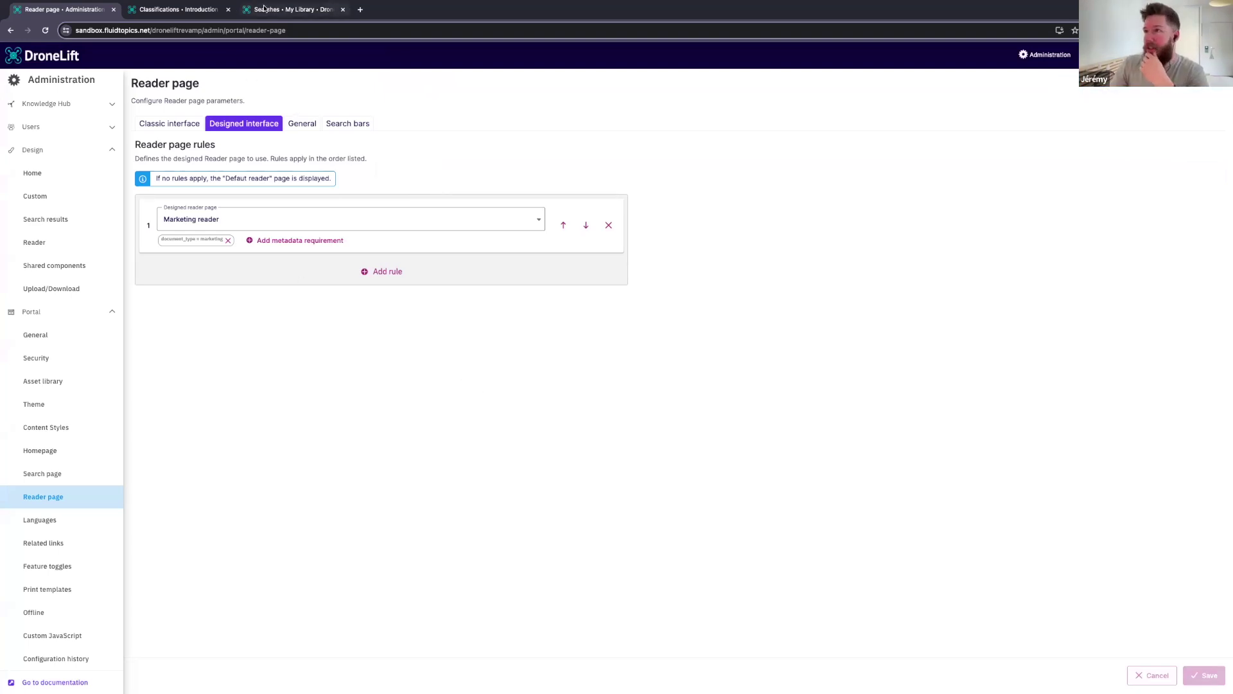
Compare the Introduction to drones document with the LightShipper Product description document to check which reader page each one uses
{"action": "left_click", "coordinate": [175, 11]}
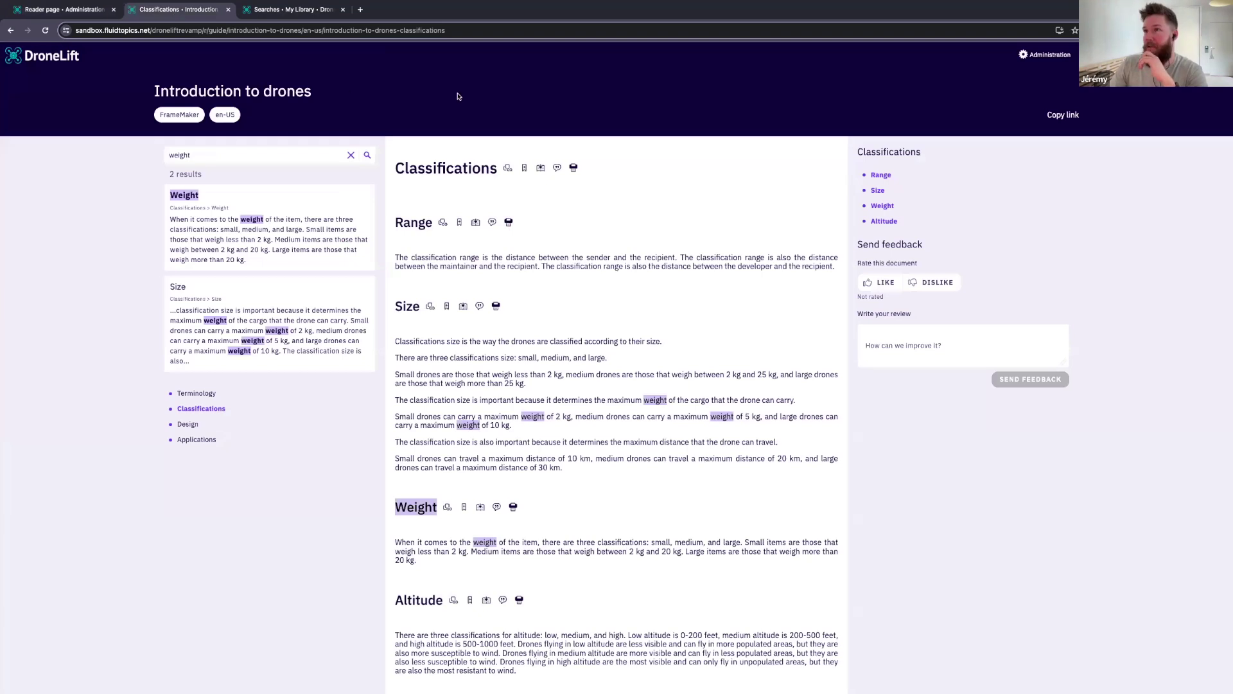
{"action": "left_click_drag", "start_coordinate": [146, 87], "coordinate": [414, 88]}
{"action": "left_click", "coordinate": [403, 88]}
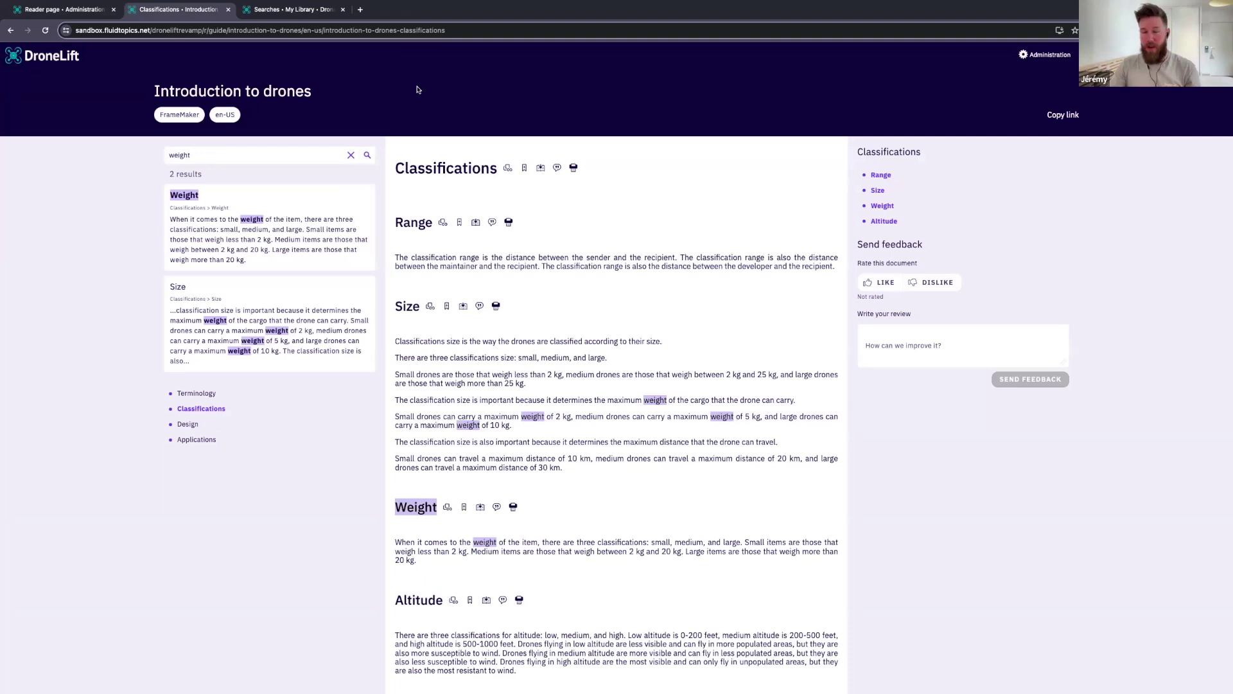
{"action": "key", "text": "ctrl+r"}
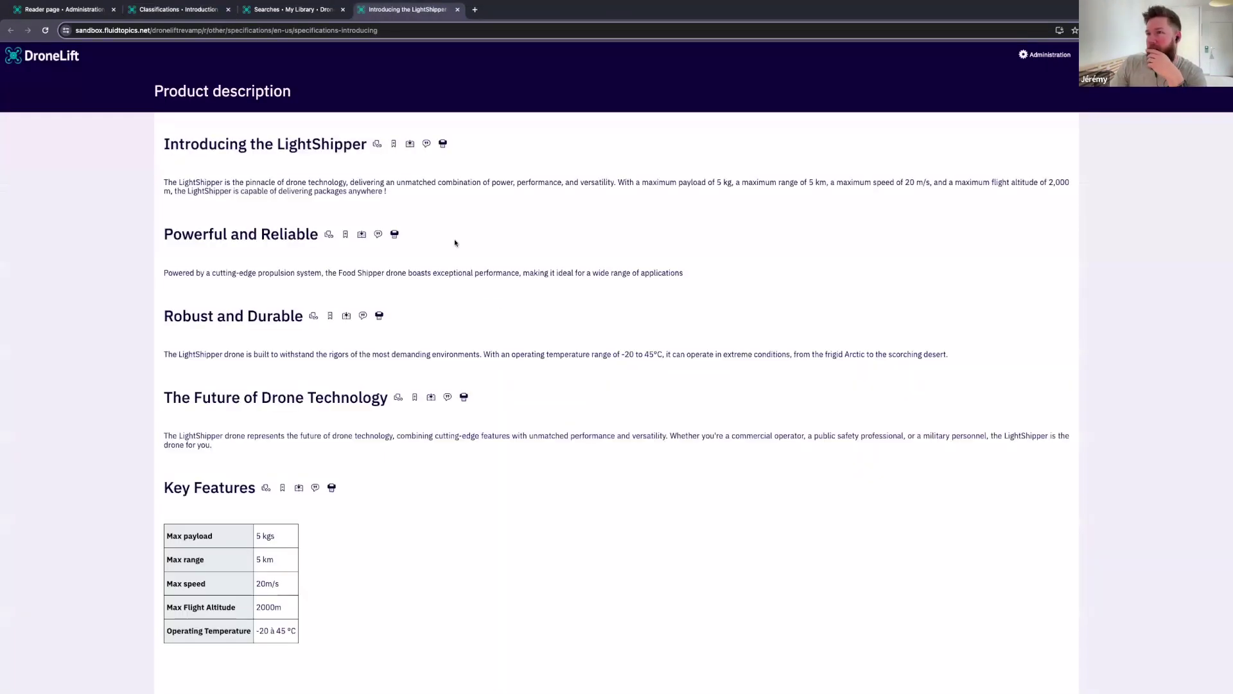
{"action": "left_click_drag", "start_coordinate": [401, 9], "coordinate": [292, 10]}
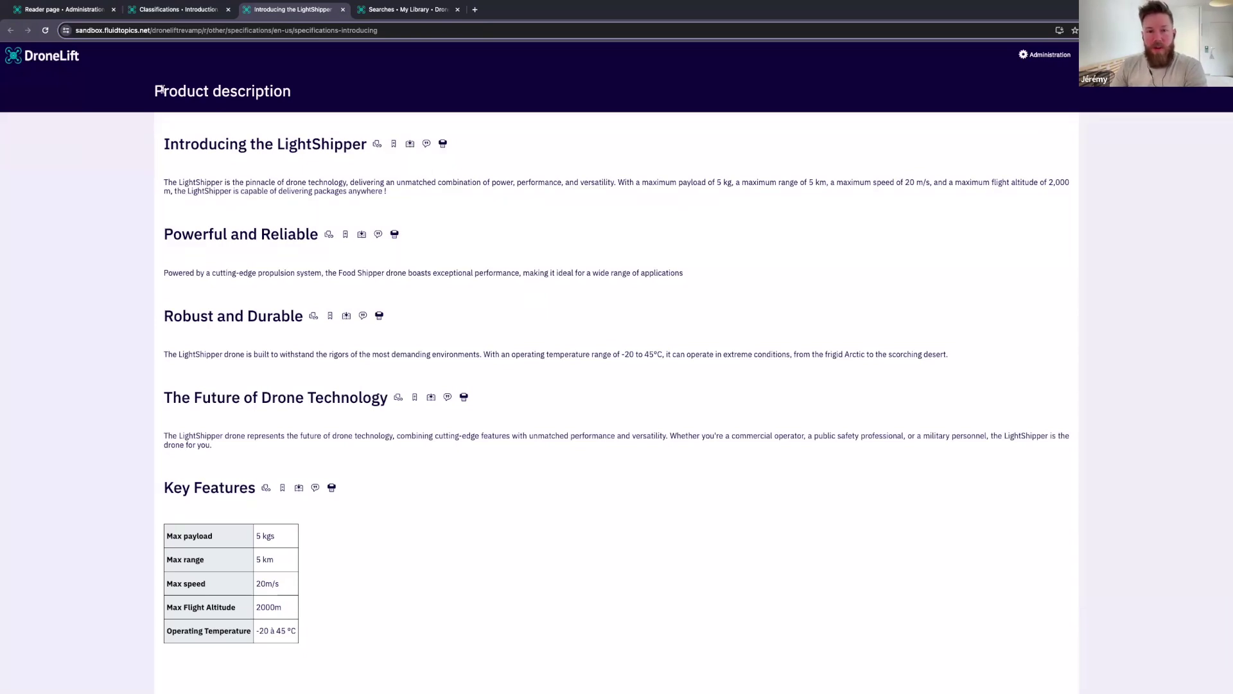
Examine a topic block in the Product description document and open the Default topic template that lays out such topics
{"action": "left_click", "coordinate": [72, 13]}
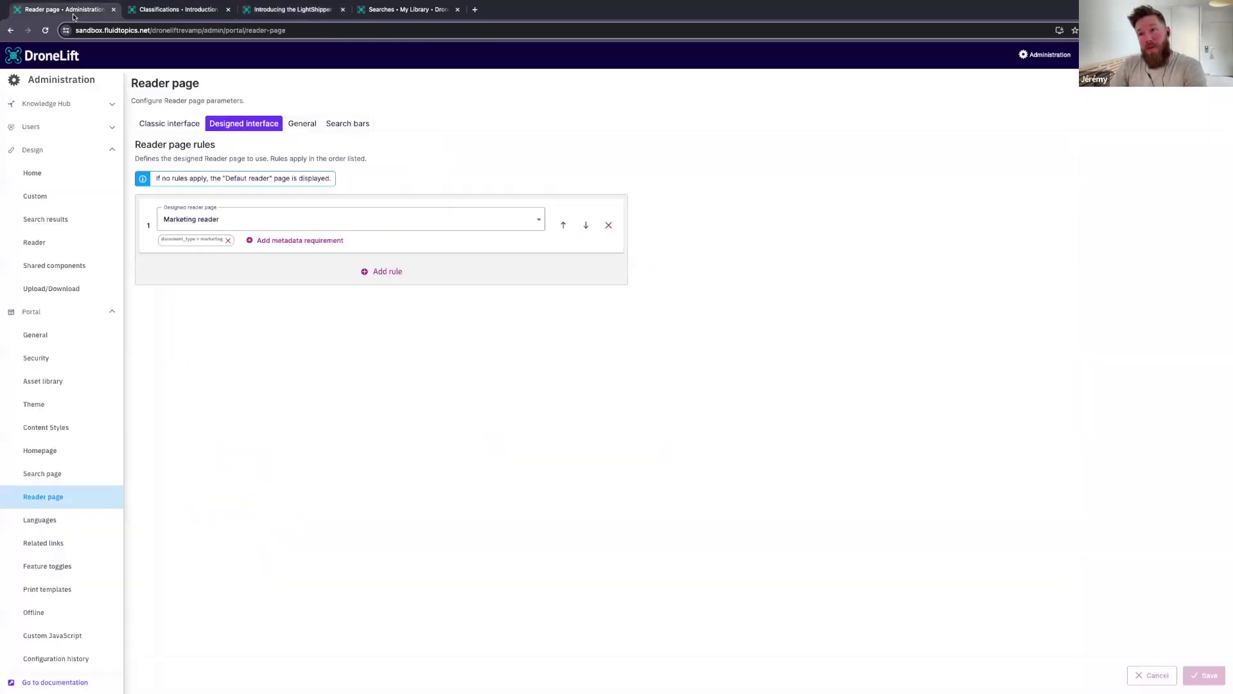
{"action": "left_click", "coordinate": [35, 242]}
{"action": "left_click", "coordinate": [53, 313]}
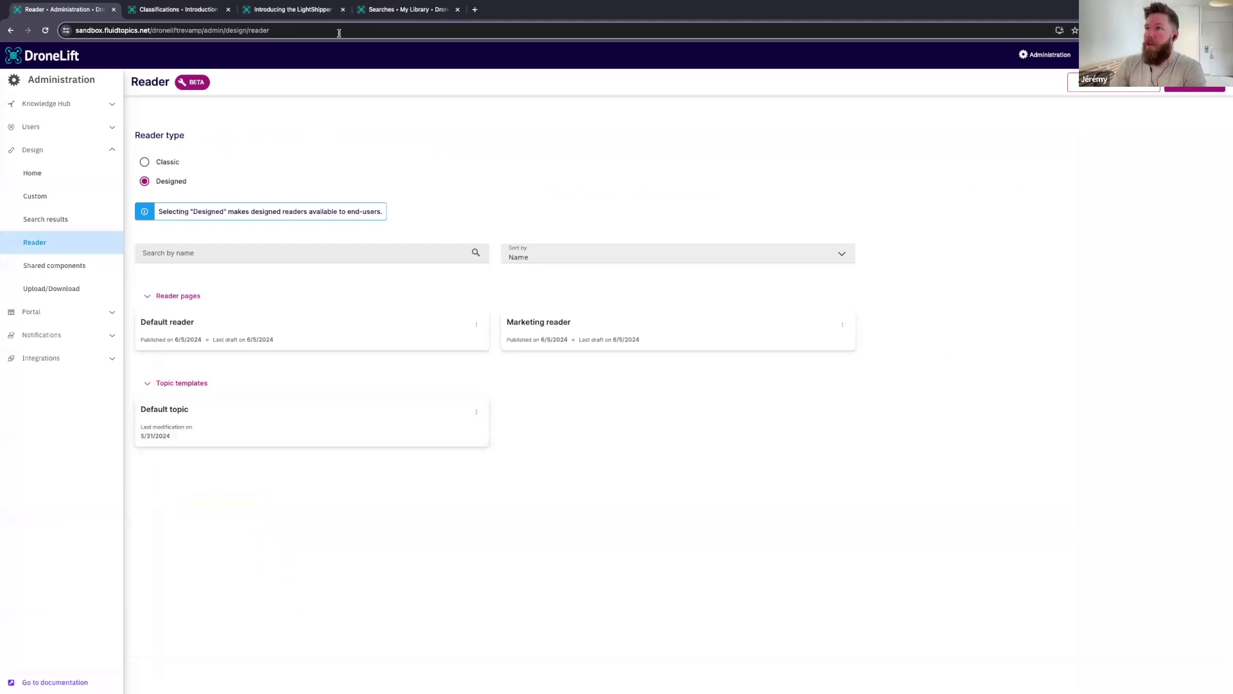
{"action": "left_click", "coordinate": [378, 10]}
{"action": "left_click", "coordinate": [324, 13]}
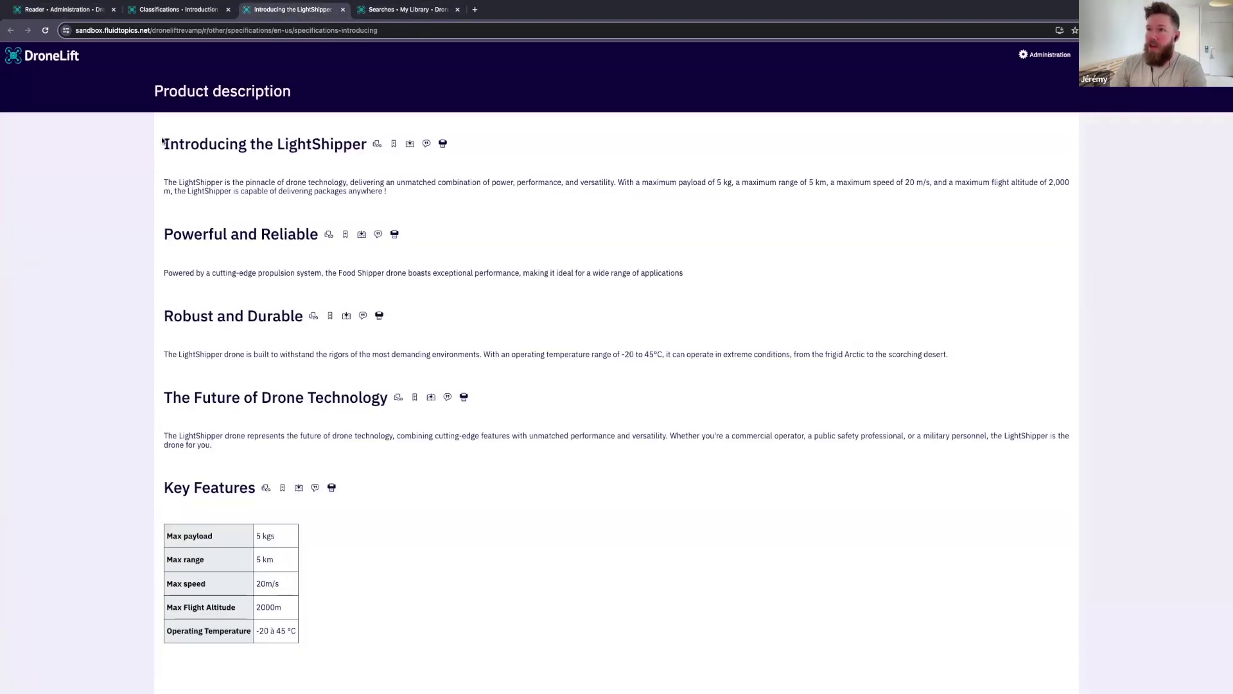
{"action": "left_click_drag", "start_coordinate": [162, 141], "coordinate": [415, 194]}
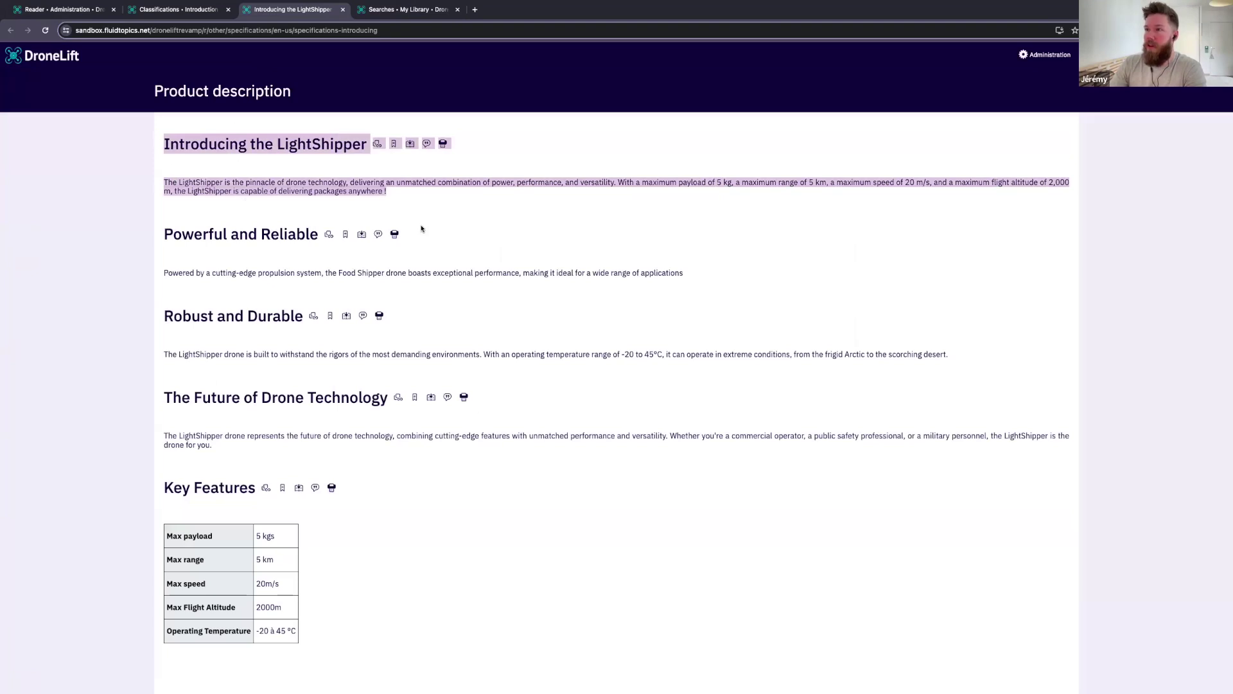
{"action": "left_click", "coordinate": [92, 155]}
{"action": "left_click", "coordinate": [76, 13]}
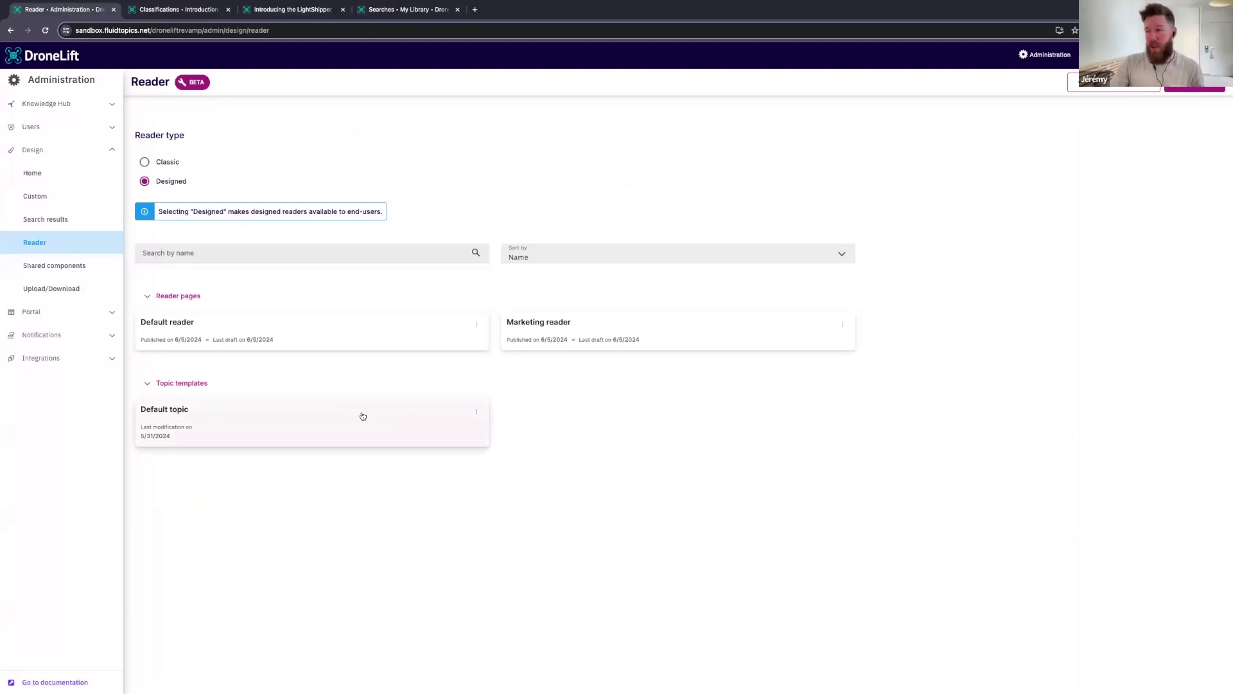
{"action": "left_click", "coordinate": [221, 412]}
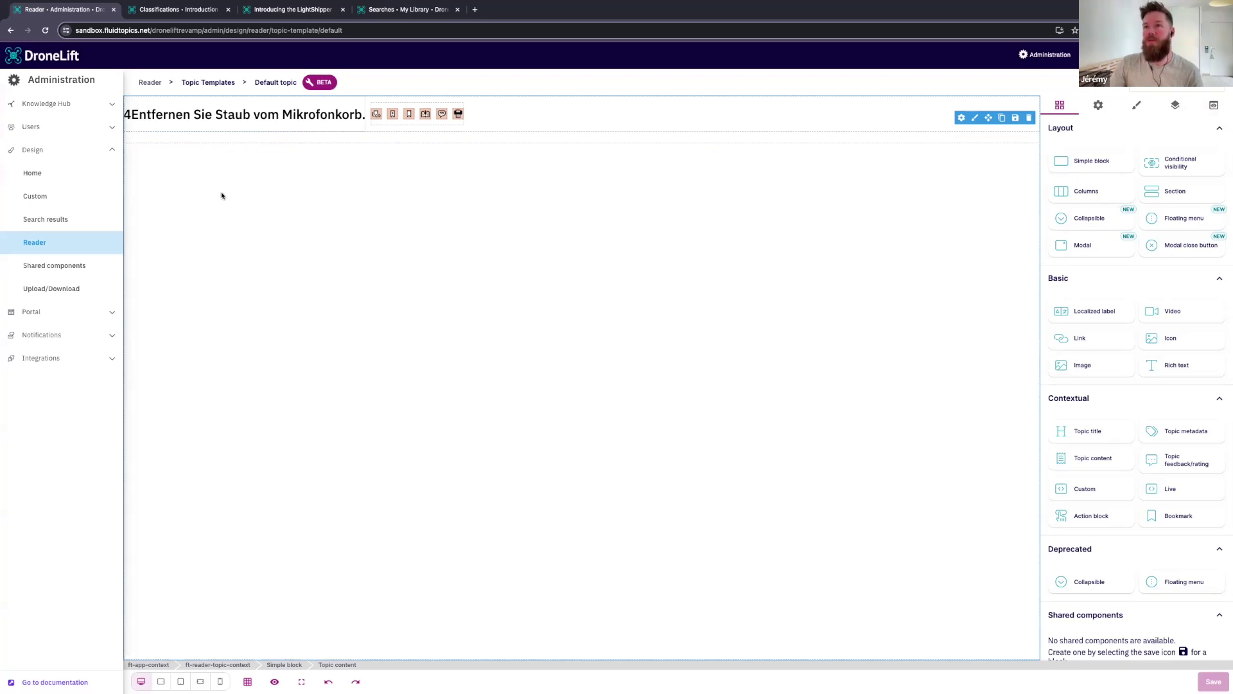
Duplicate the Default topic template under the name Marketing
{"action": "left_click", "coordinate": [46, 241]}
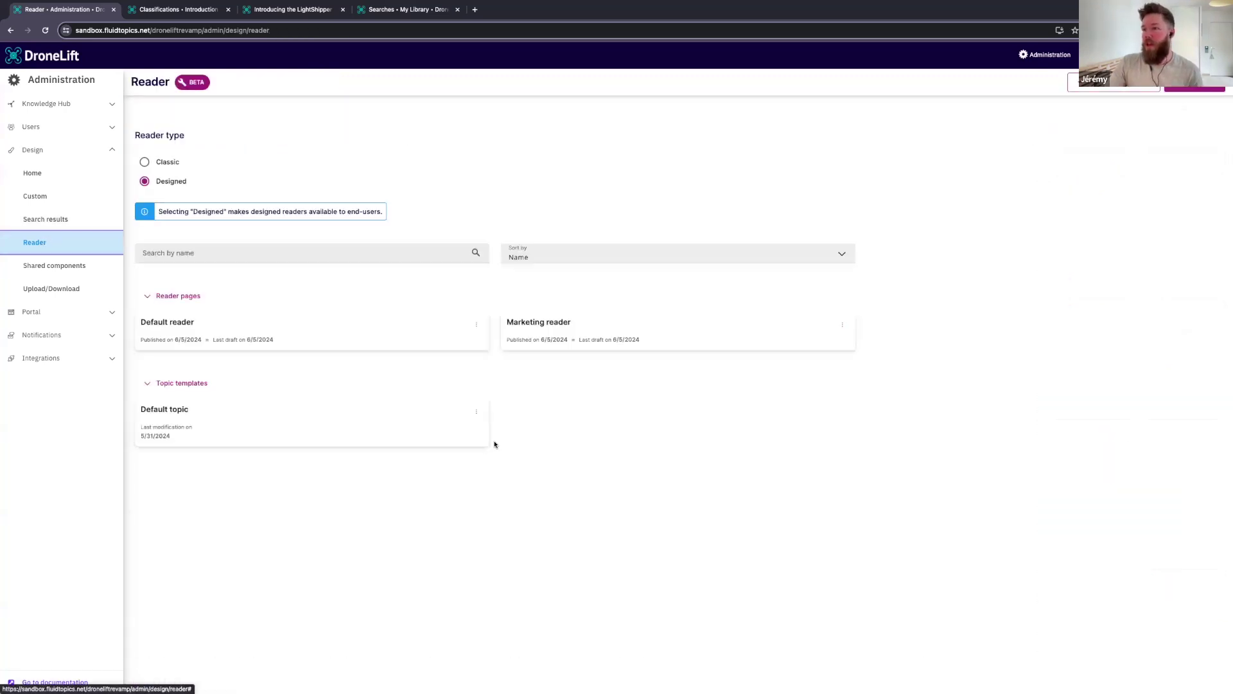
{"action": "left_click", "coordinate": [477, 415]}
{"action": "left_click", "coordinate": [431, 457]}
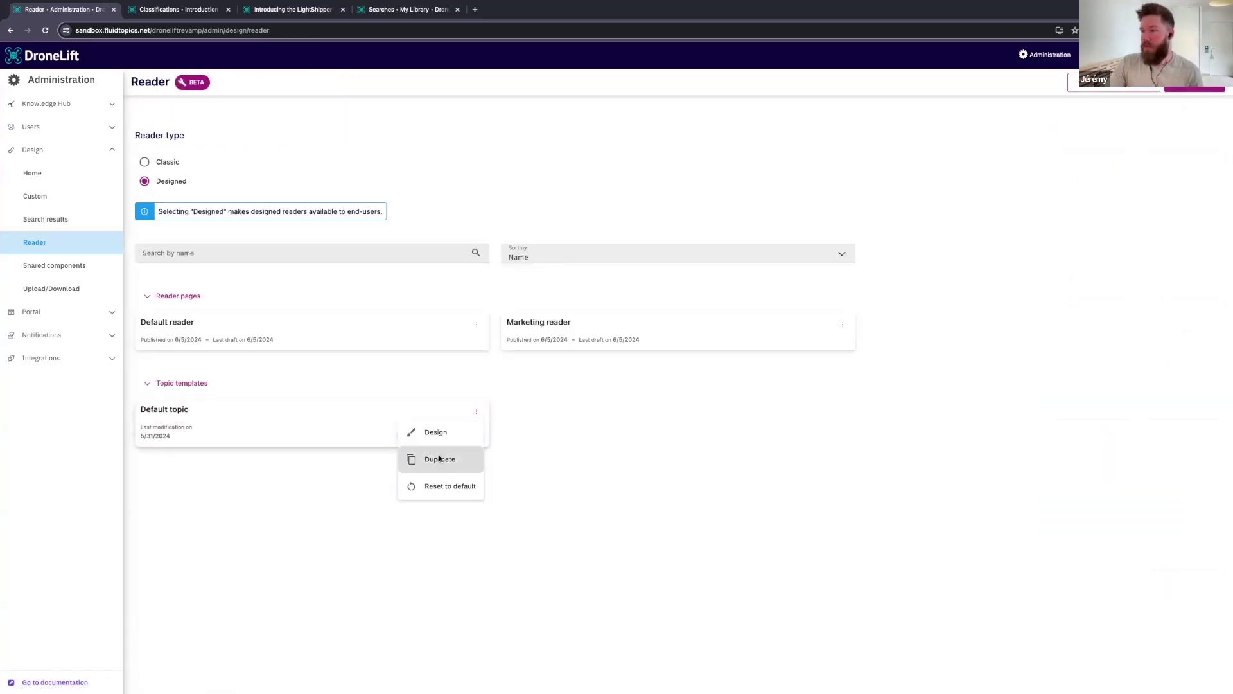
{"action": "triple_click", "coordinate": [594, 363]}
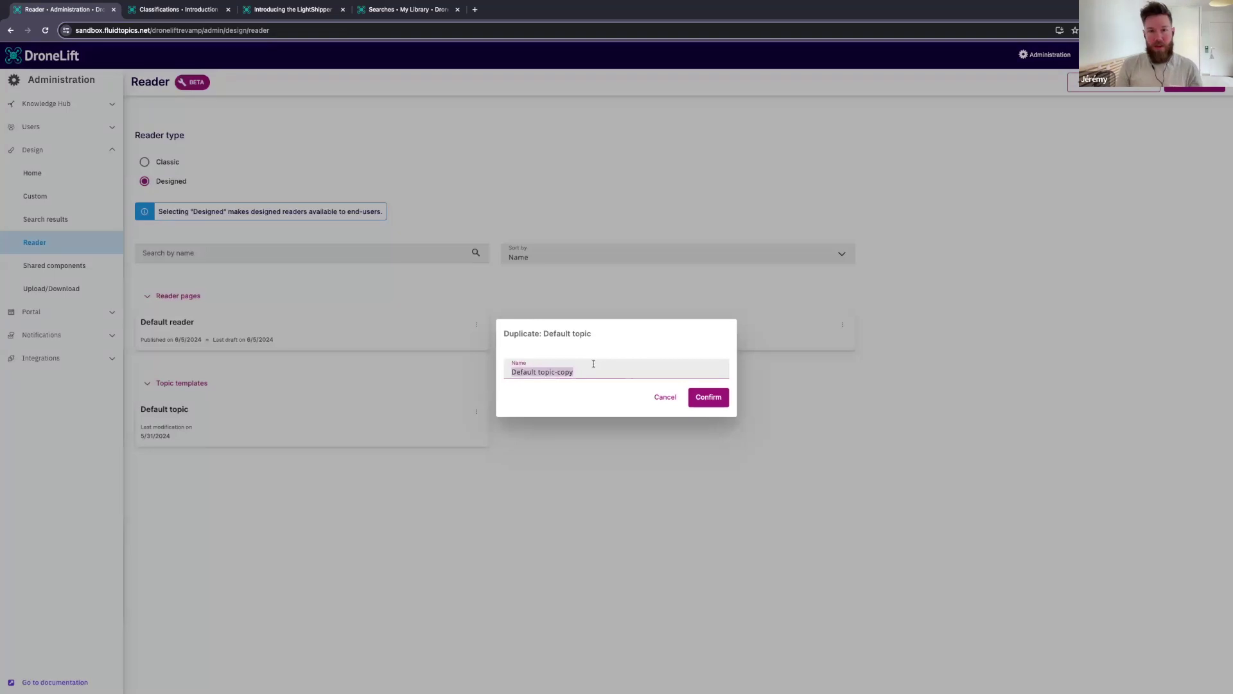
{"action": "type", "text": "Larketing"}
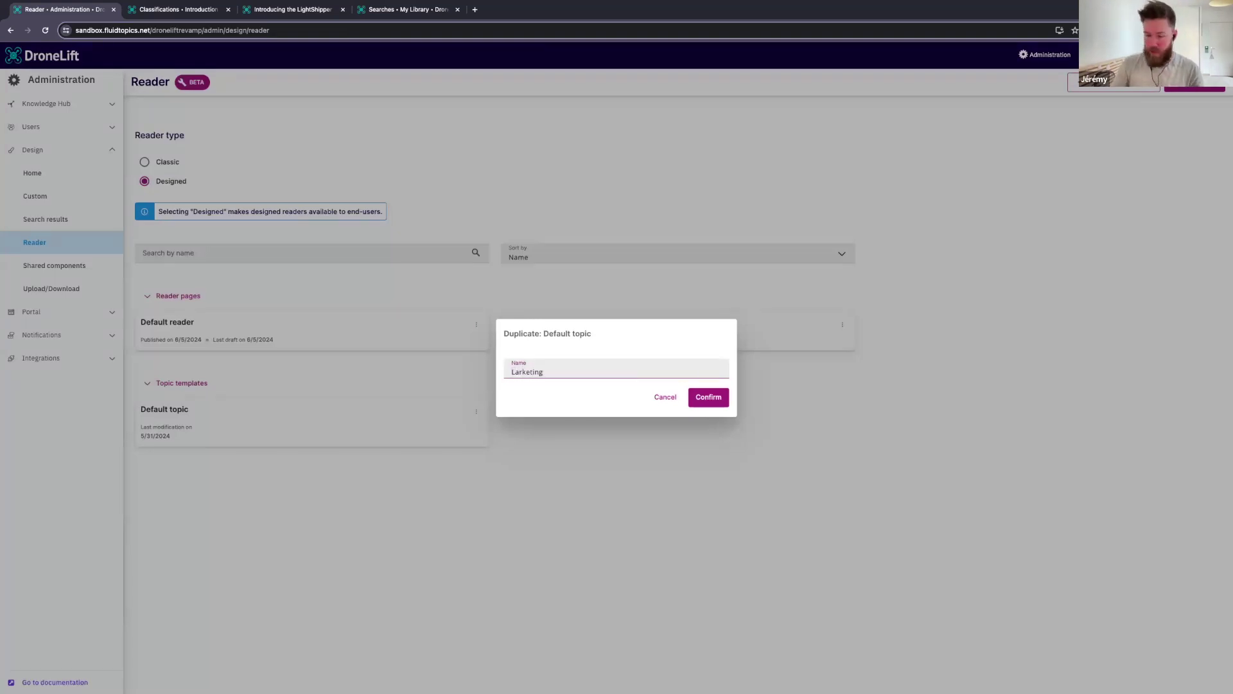
{"action": "key", "text": "BackSpace"}
{"action": "type", "text": "M"}
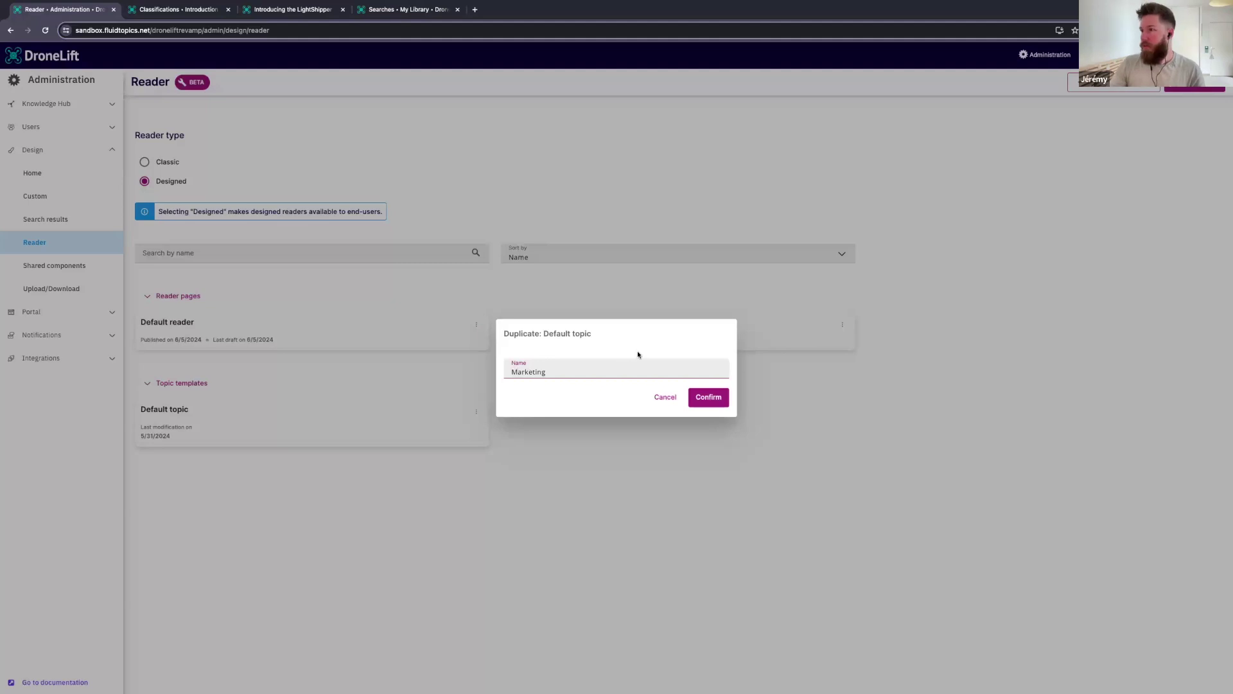
{"action": "left_click", "coordinate": [709, 397]}
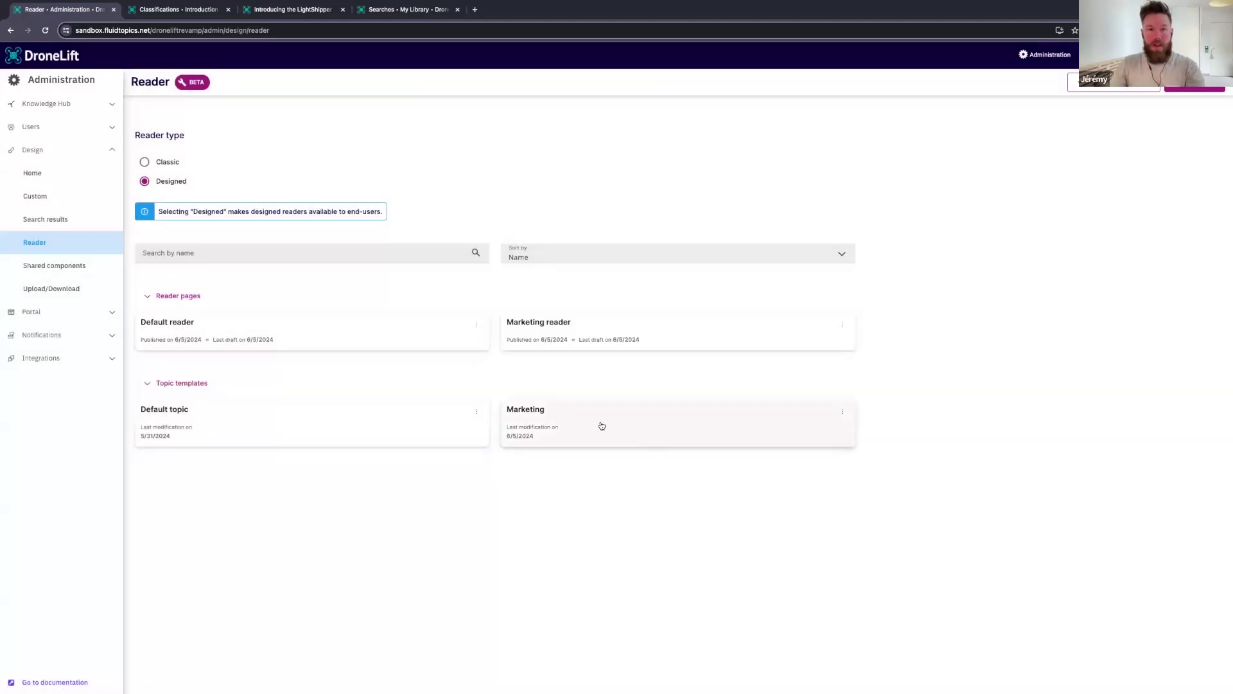
Delete the block of action icons beside the title in the Marketing topic template, save it and return to the reader list
{"action": "left_click", "coordinate": [530, 410]}
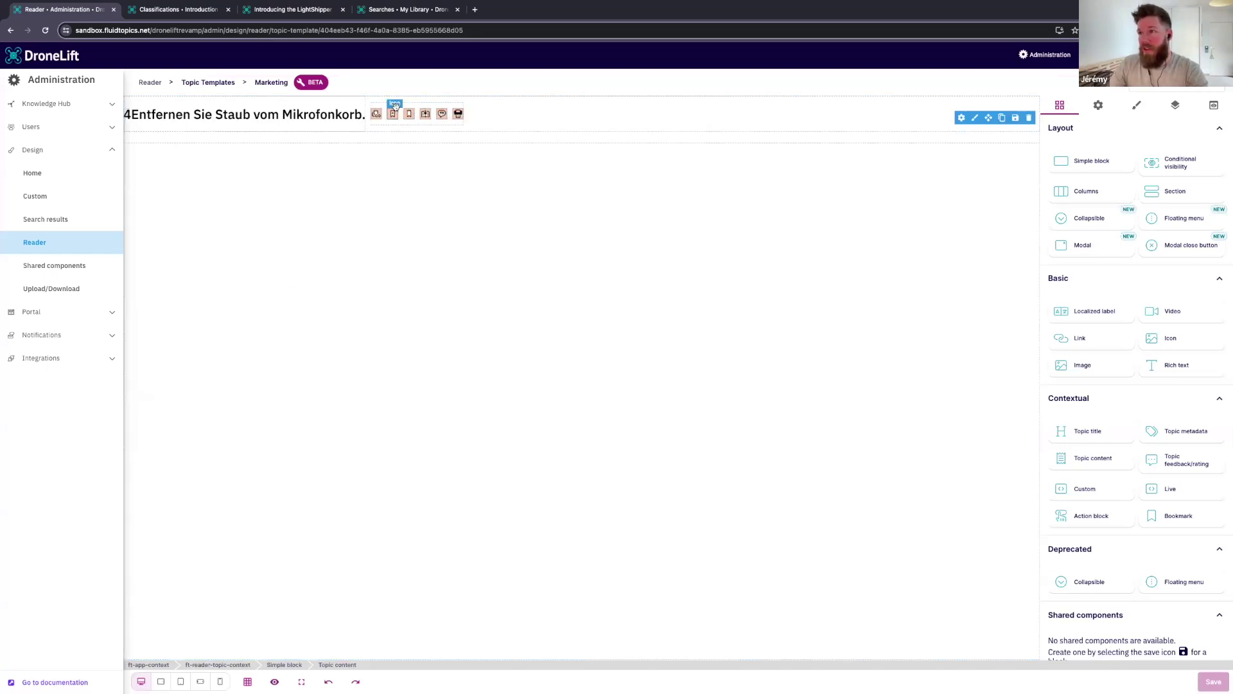
{"action": "left_click", "coordinate": [399, 106]}
{"action": "key", "text": "Delete"}
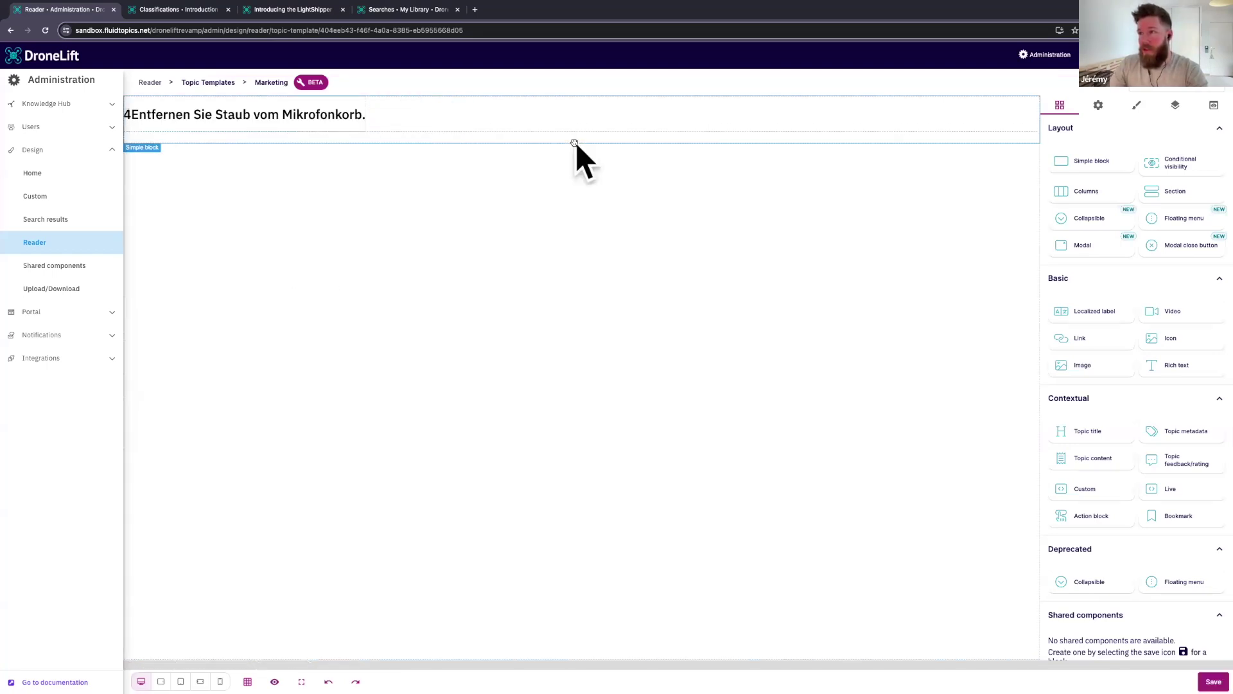
{"action": "left_click", "coordinate": [1212, 682]}
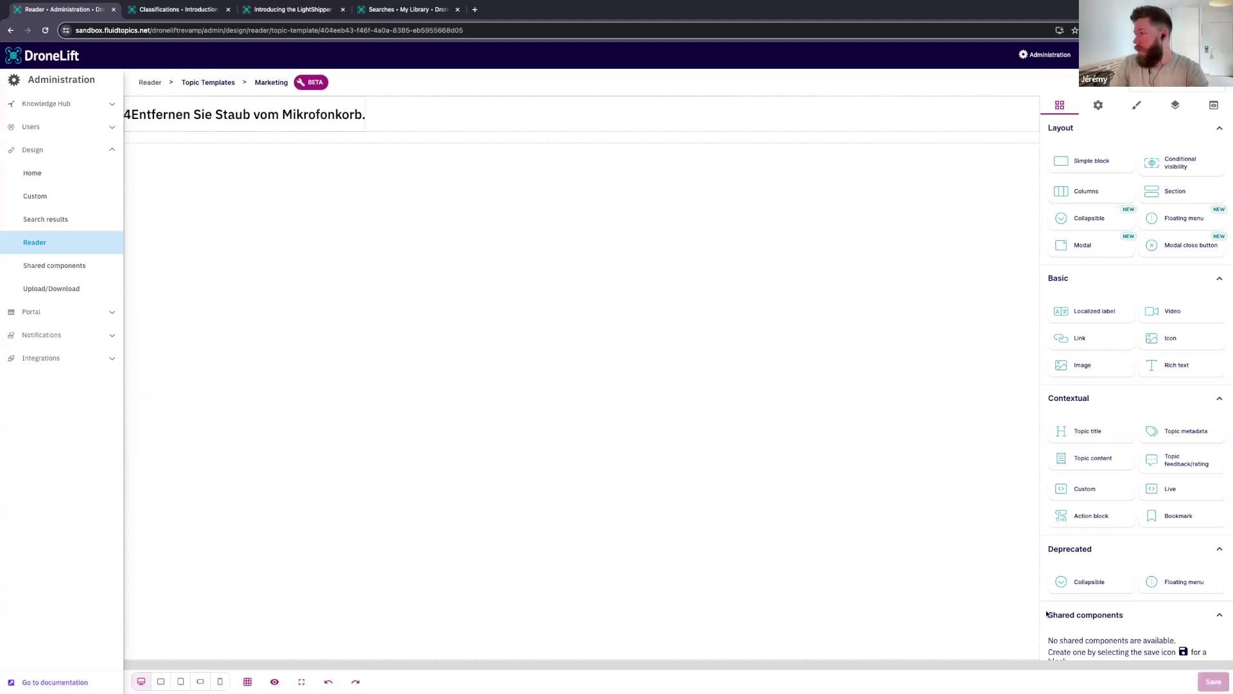
{"action": "left_click", "coordinate": [49, 242]}
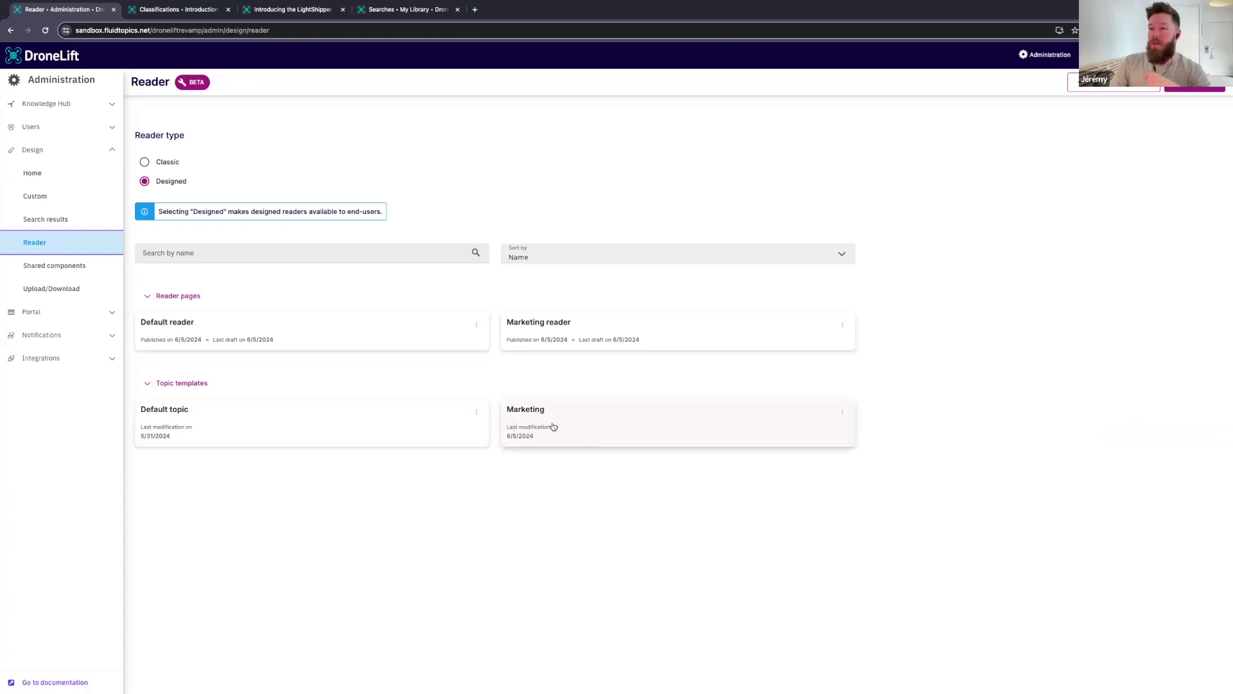
Assign the Marketing topic template to the content block of the Marketing reader page, then save and publish the page
{"action": "left_click", "coordinate": [572, 326]}
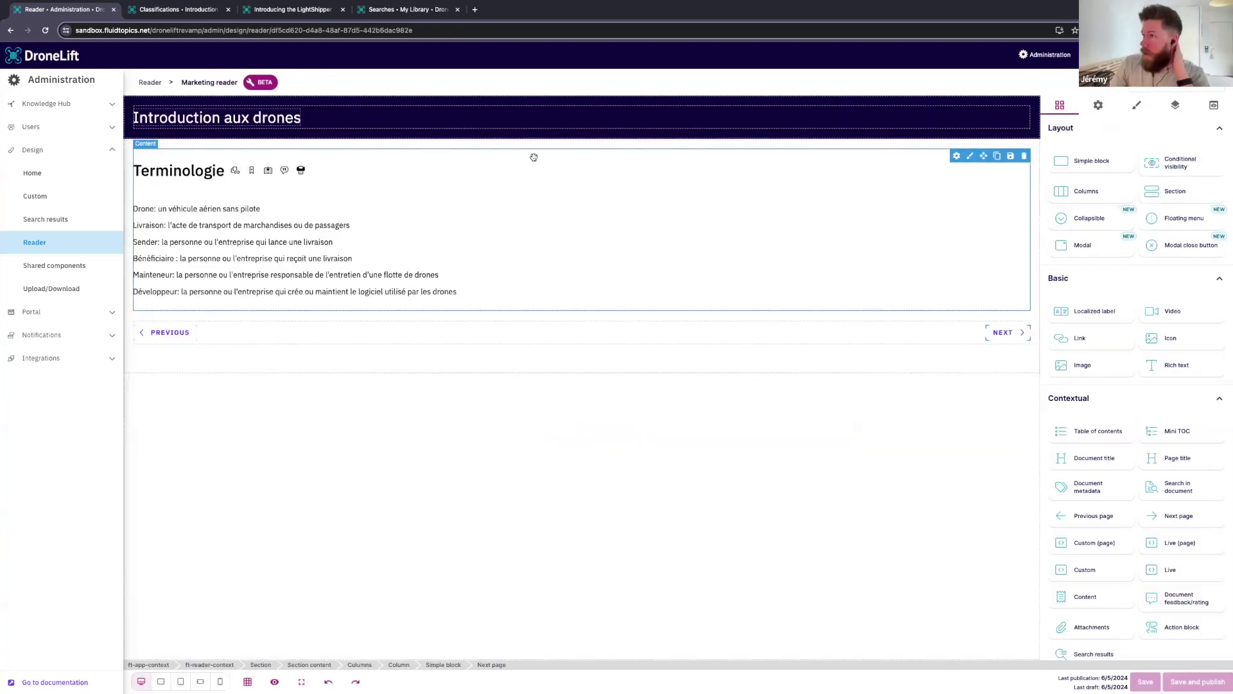
{"action": "left_click", "coordinate": [534, 158]}
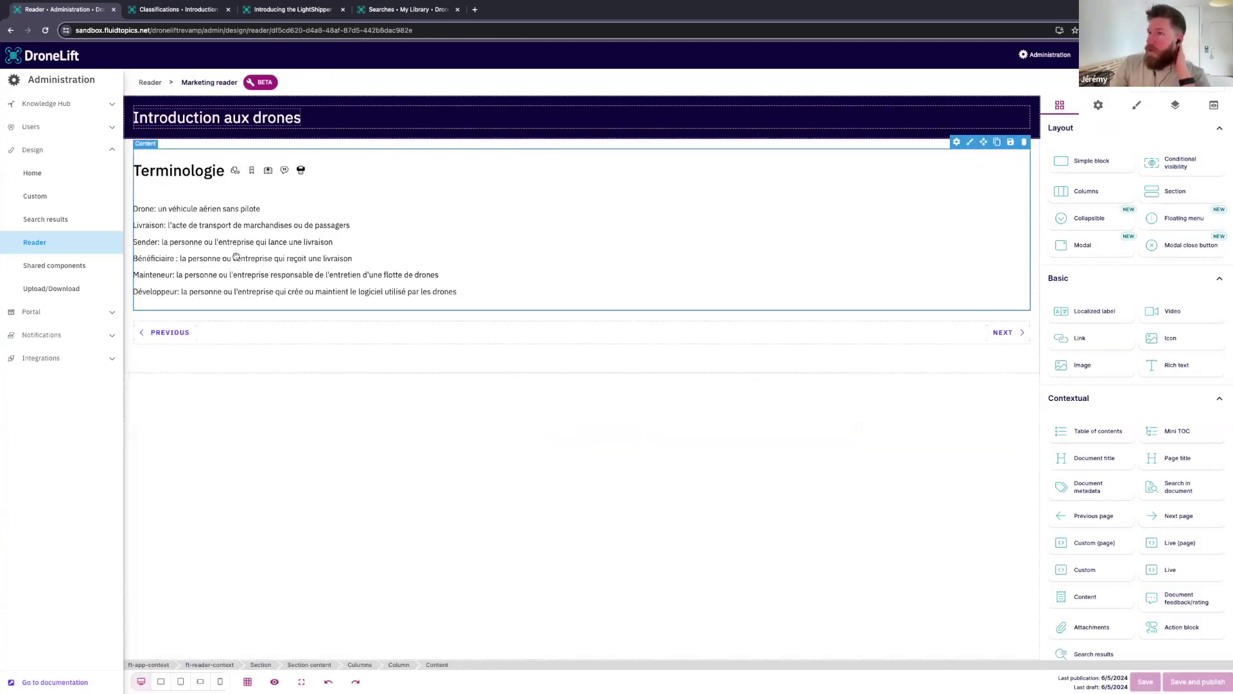
{"action": "left_click", "coordinate": [1097, 105]}
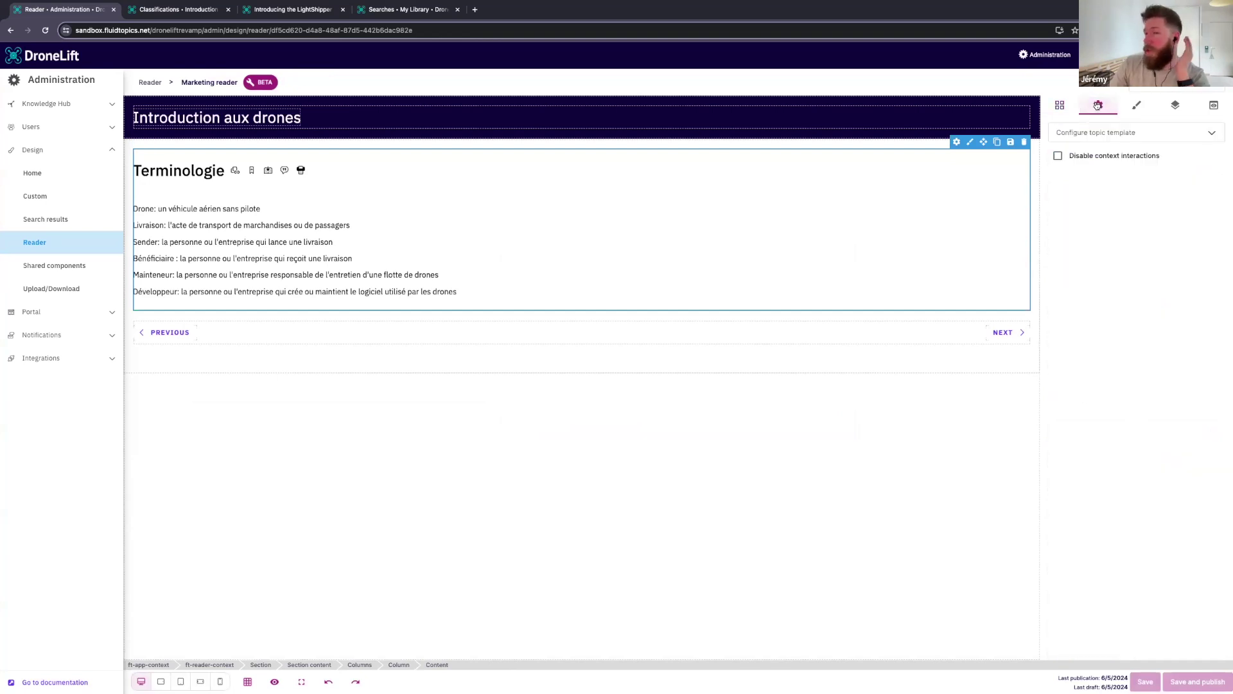
{"action": "left_click", "coordinate": [1104, 134]}
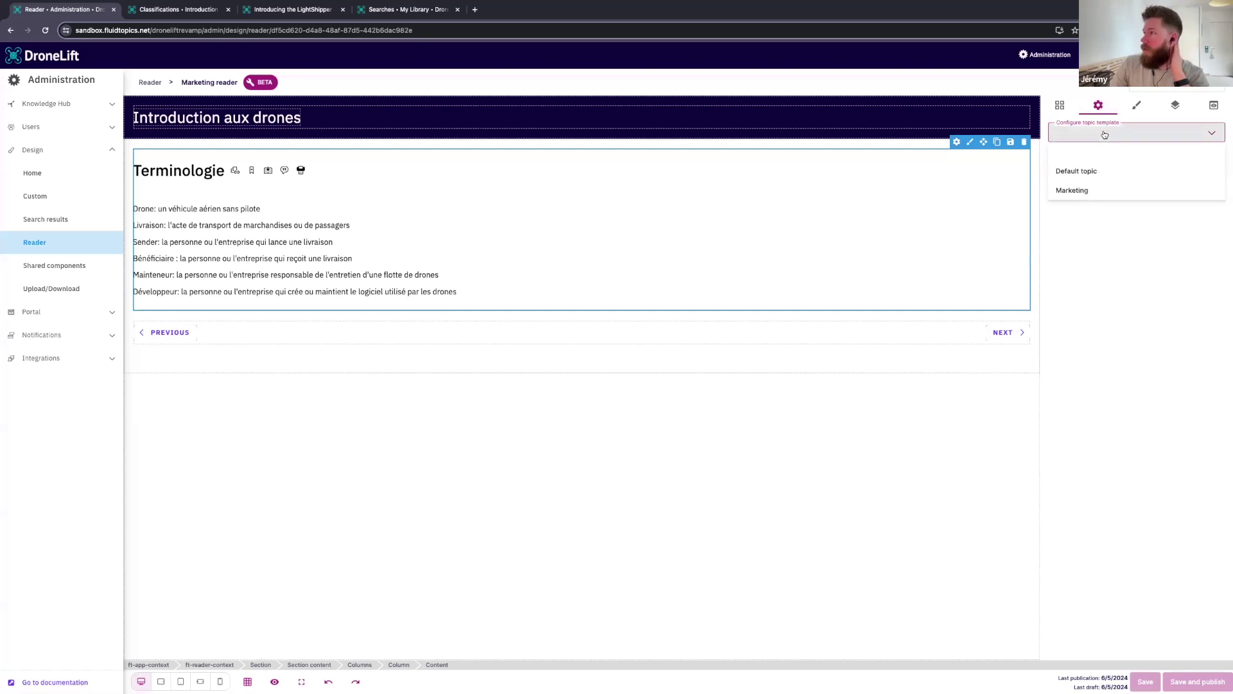
{"action": "left_click", "coordinate": [1090, 193]}
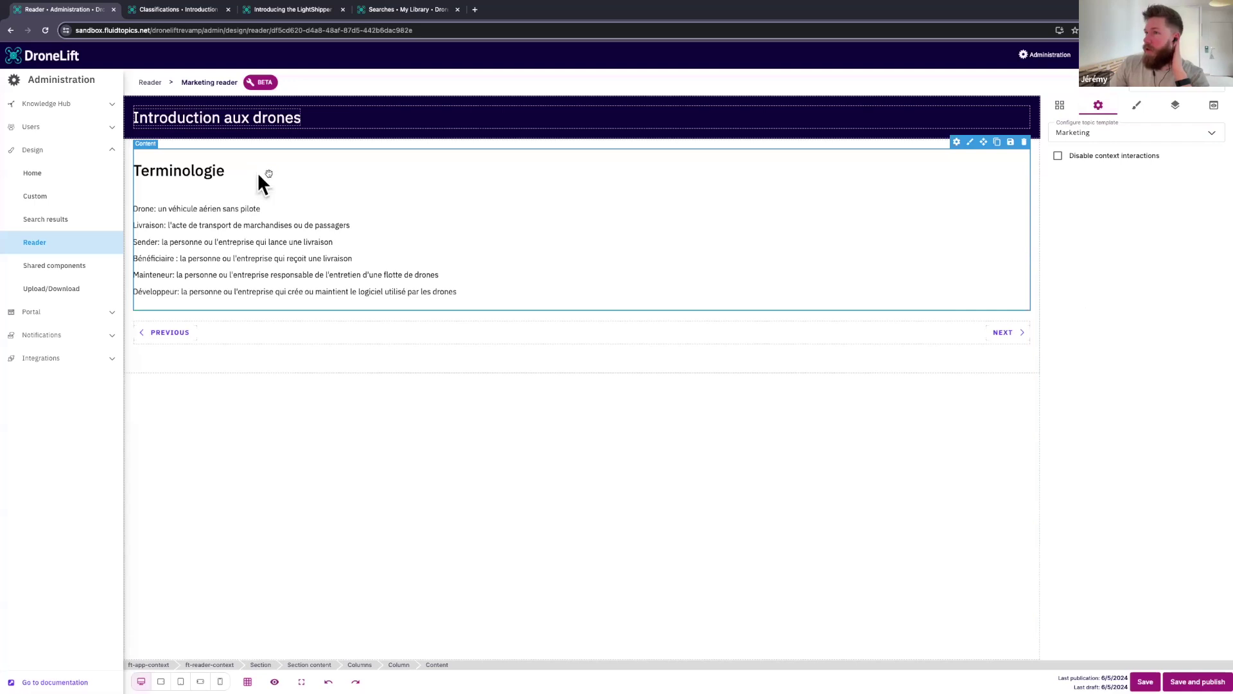
{"action": "left_click", "coordinate": [1190, 684]}
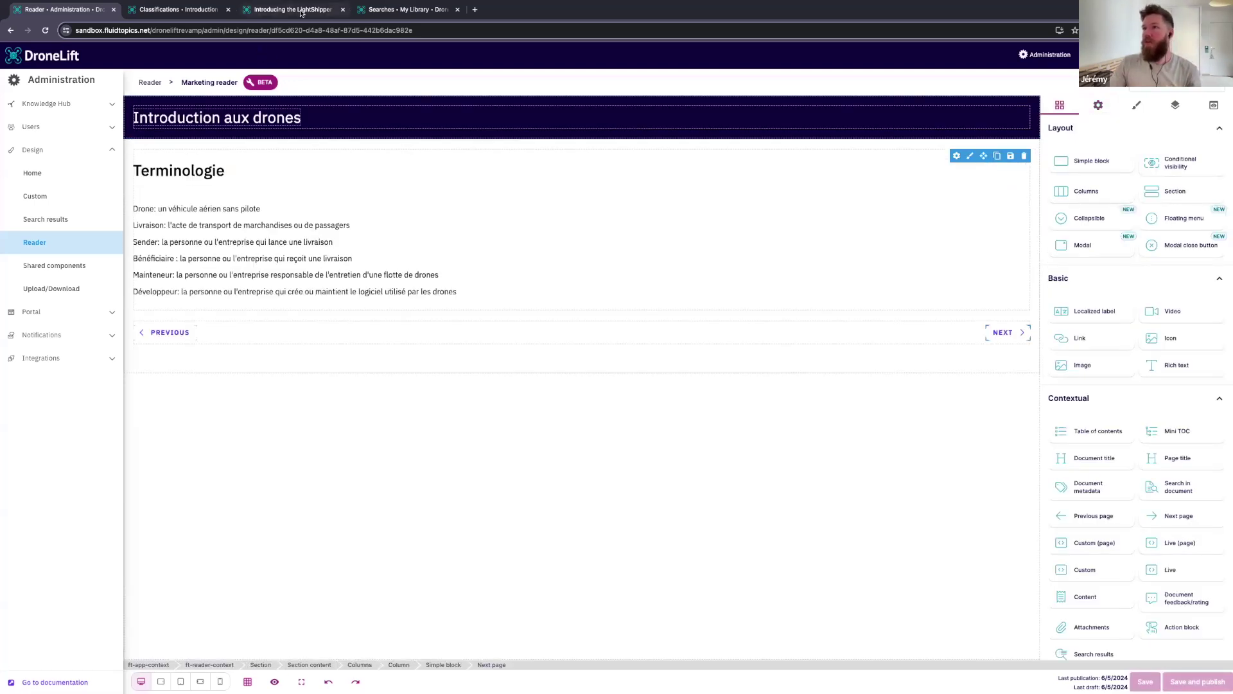
Reload the Product description and Introduction to drones documents to compare their topic headings, closing the leftover Searches page
{"action": "left_click", "coordinate": [363, 11]}
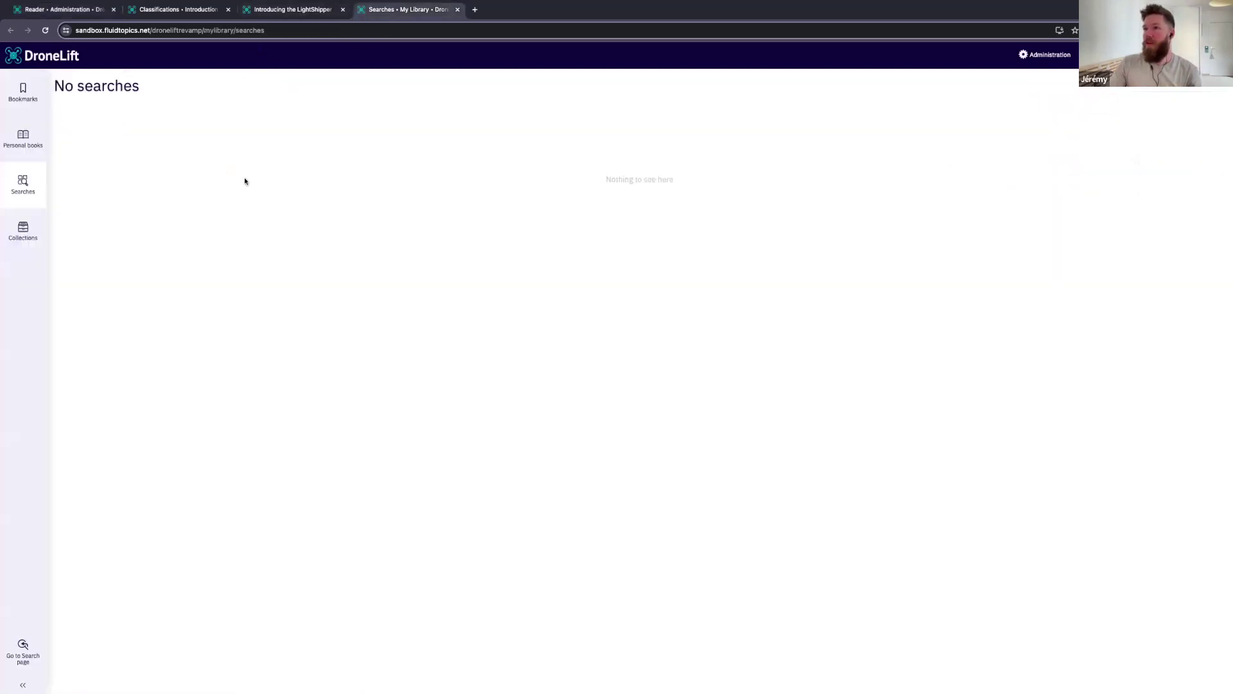
{"action": "left_click", "coordinate": [283, 10]}
{"action": "left_click", "coordinate": [457, 9]}
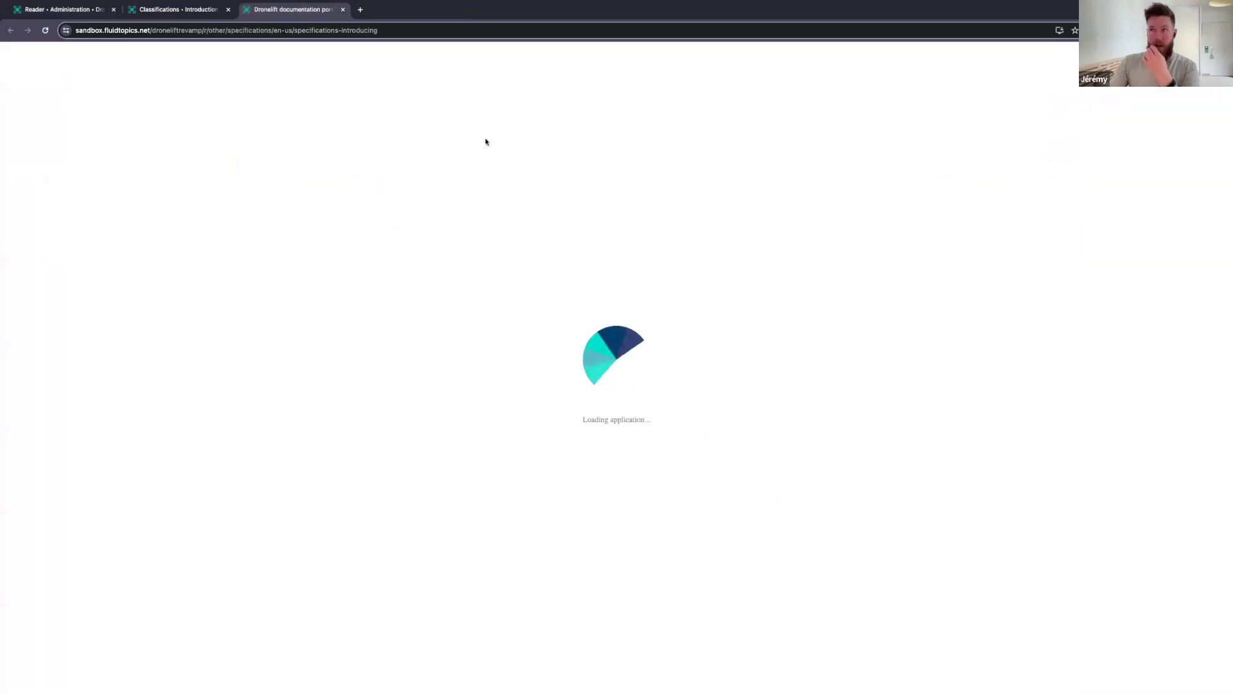
{"action": "scroll", "coordinate": [473, 192], "scroll_direction": "down", "scroll_amount": 1}
{"action": "scroll", "coordinate": [471, 215], "scroll_direction": "up", "scroll_amount": 1}
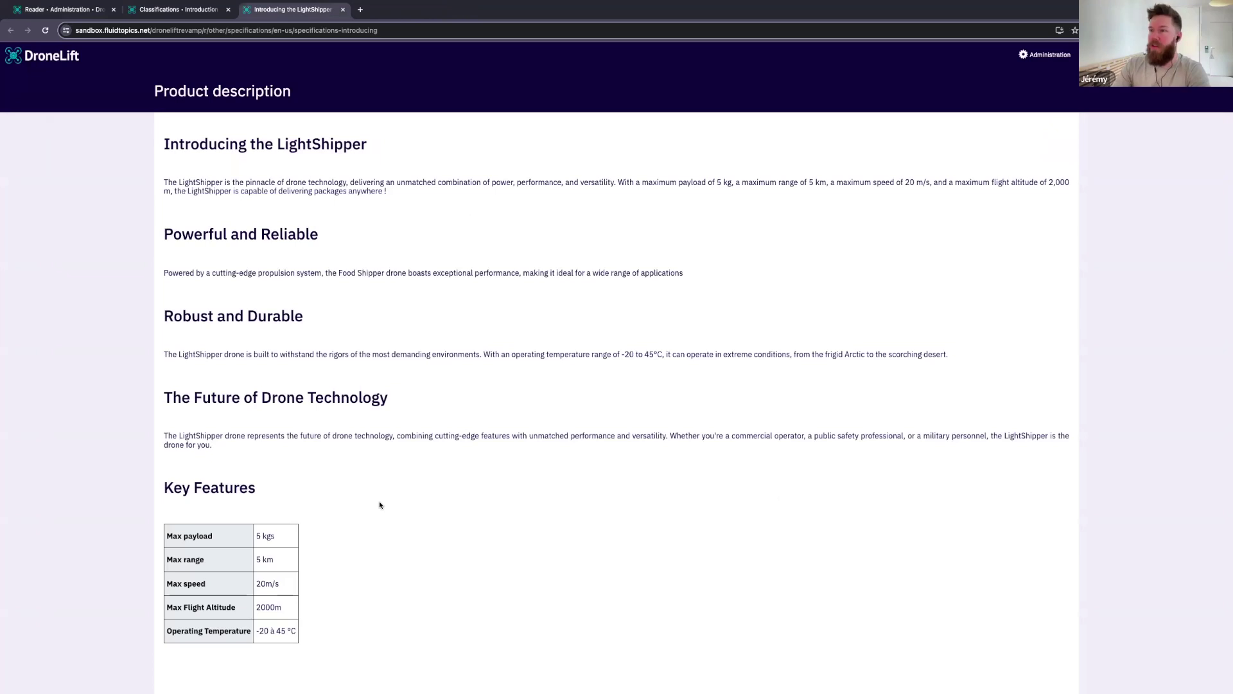
{"action": "left_click", "coordinate": [189, 10]}
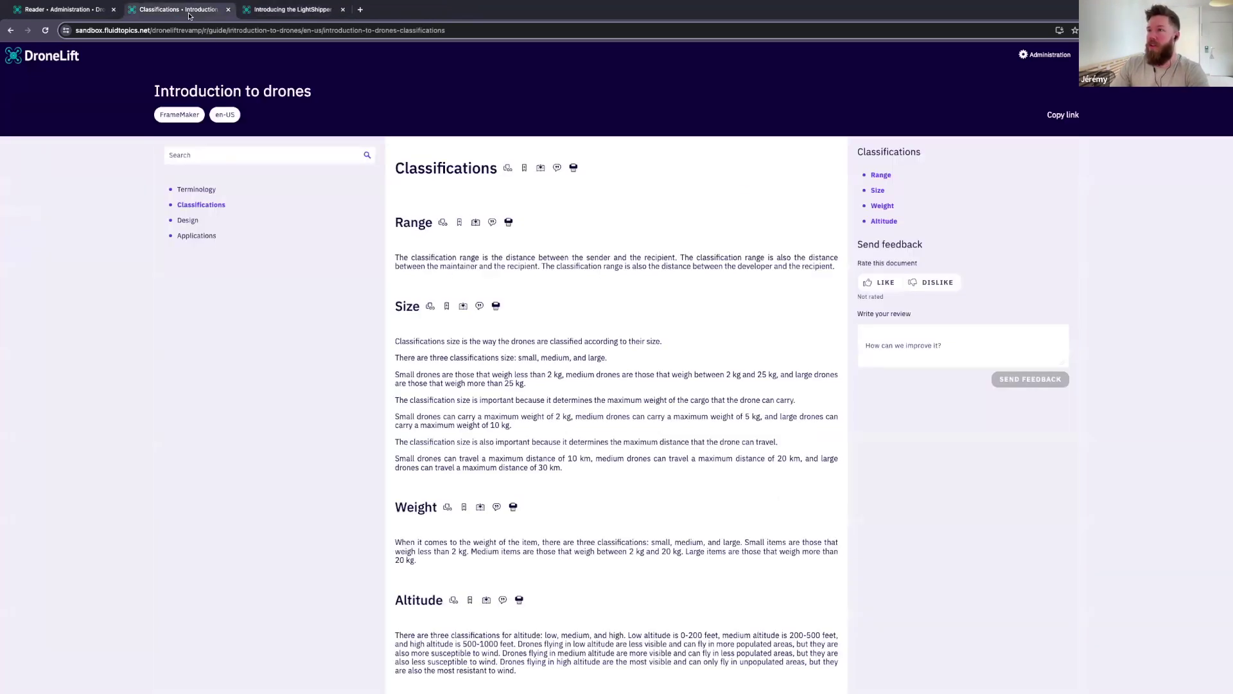
{"action": "key", "text": "ctrl+r"}
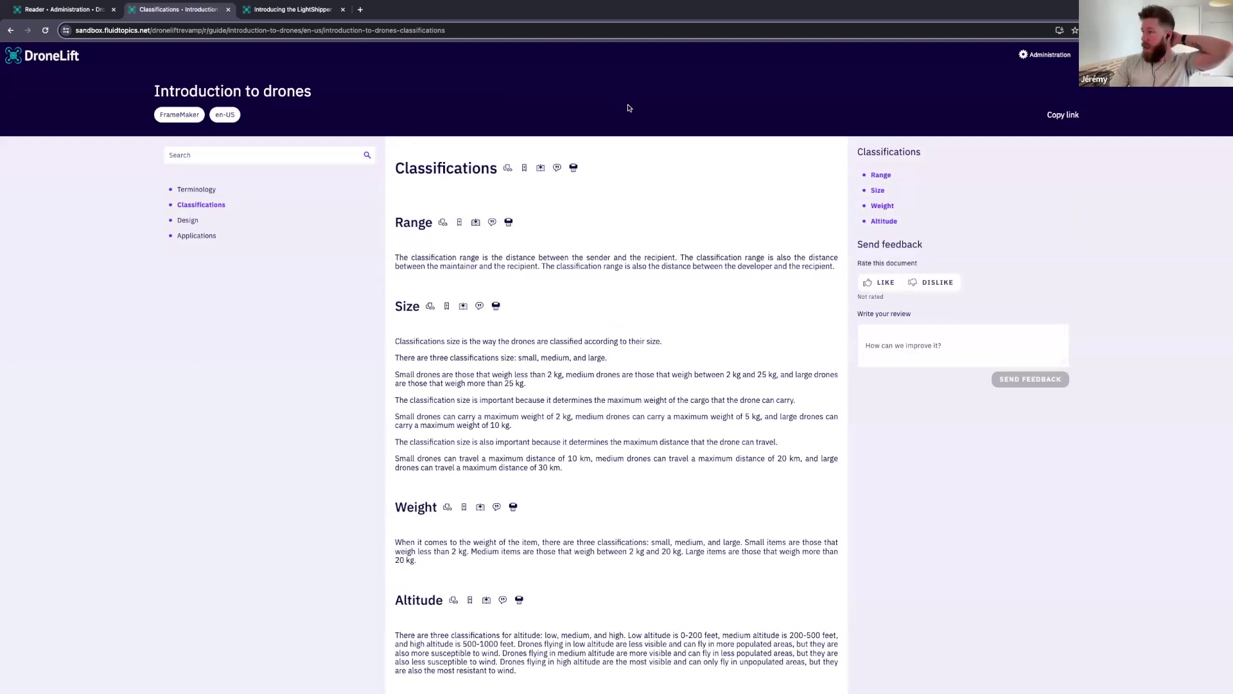
{"action": "scroll", "coordinate": [627, 263], "scroll_direction": "down", "scroll_amount": 1}
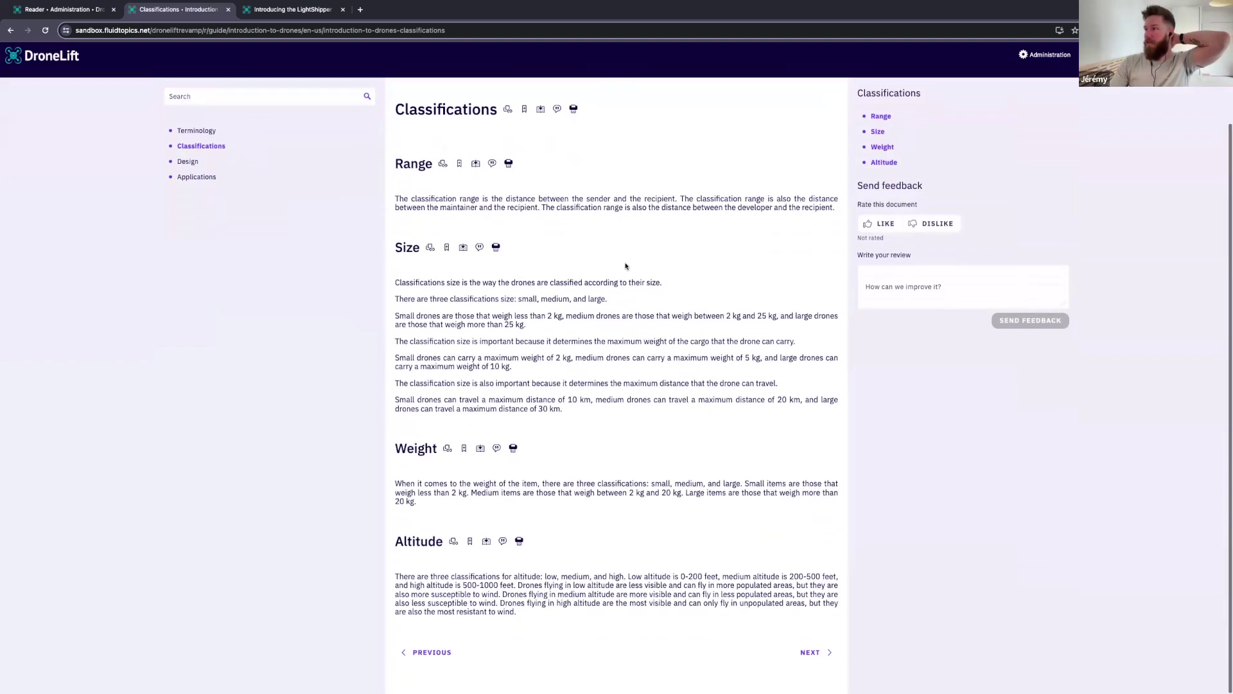
{"action": "scroll", "coordinate": [628, 267], "scroll_direction": "up", "scroll_amount": 1}
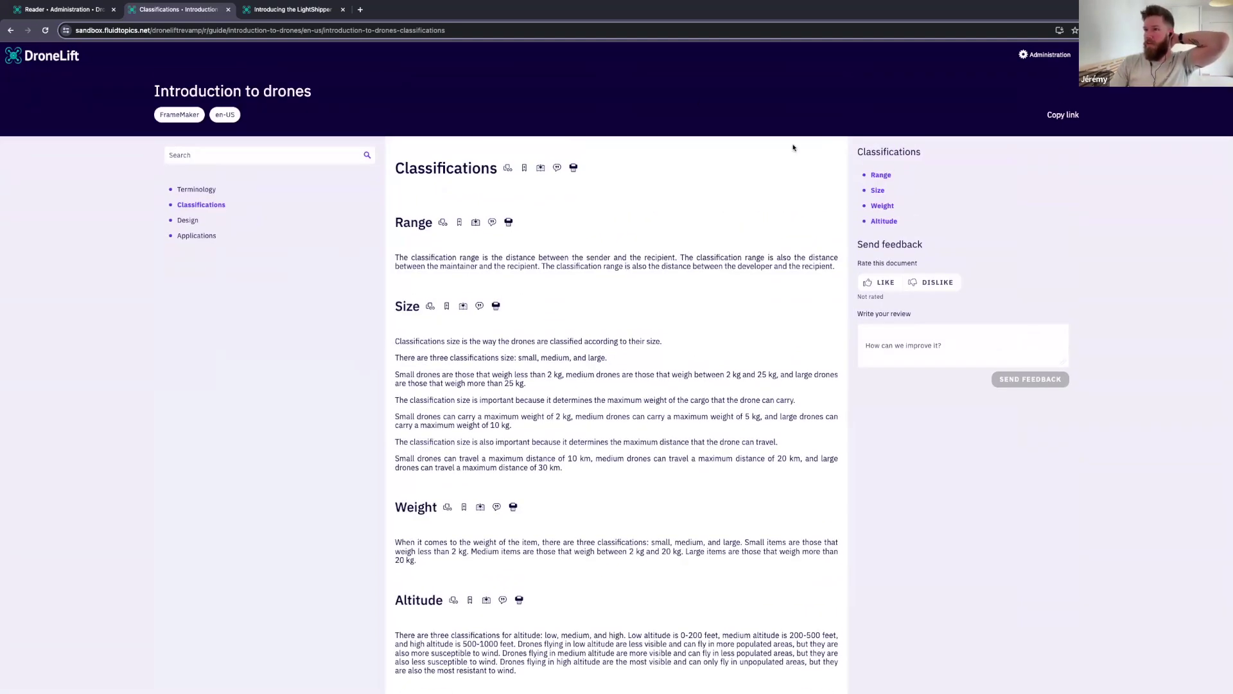